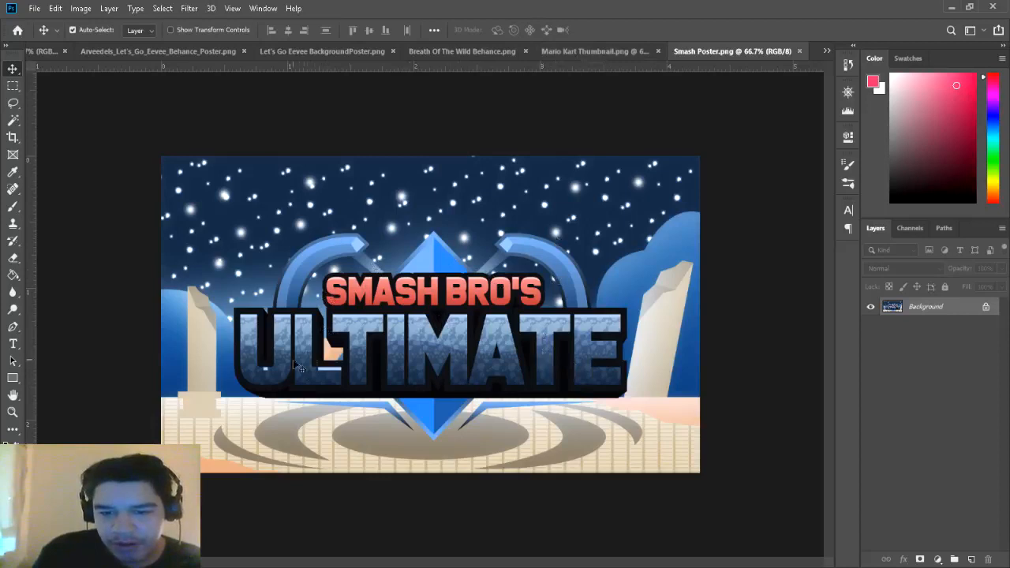
Step: Examine the finished Mario Kart, Breath of the Wild and Let's Go Eevee artworks, looking closely at the Let's Go Eevee Behance poster
click(584, 53)
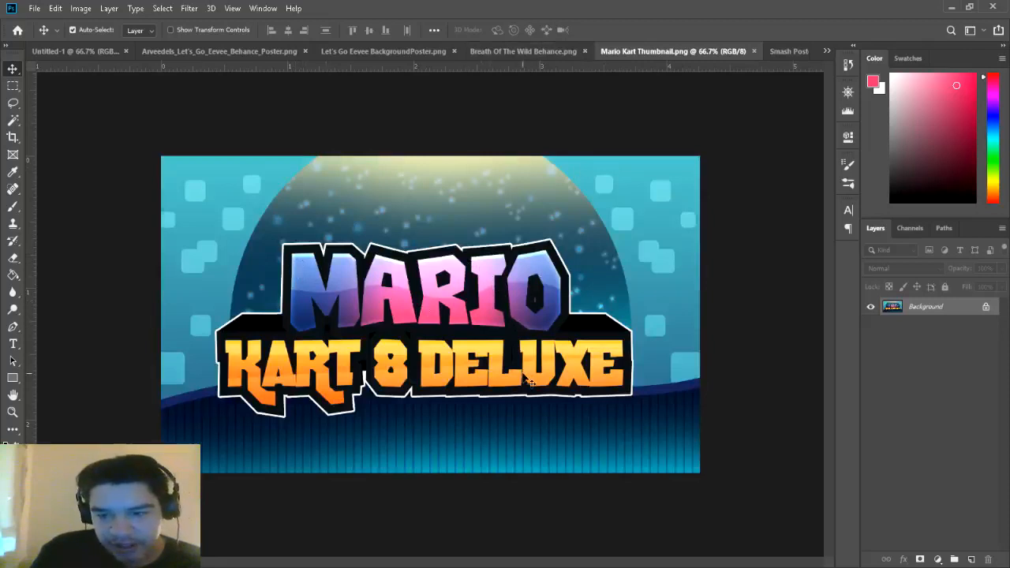
click(521, 53)
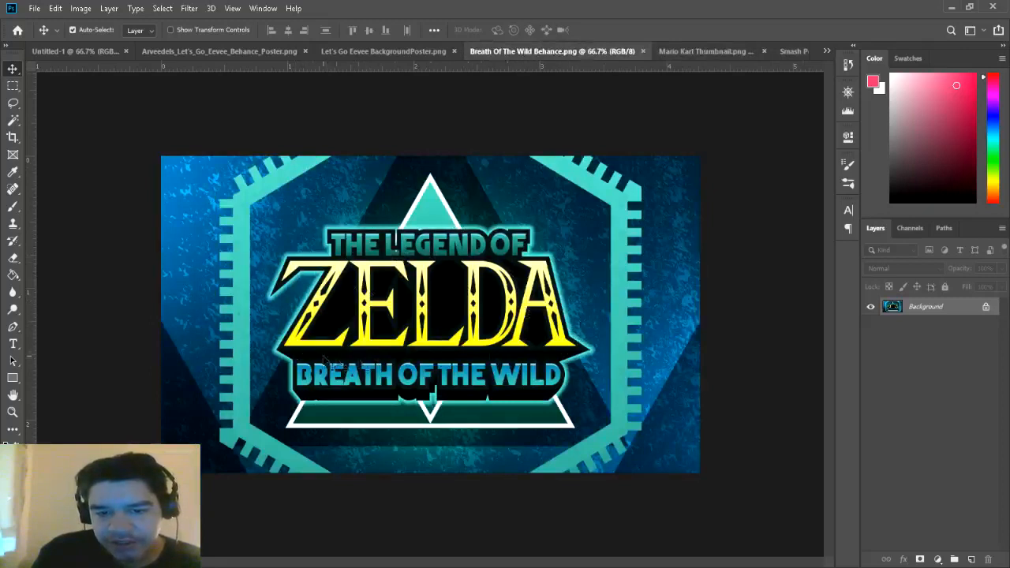
click(397, 51)
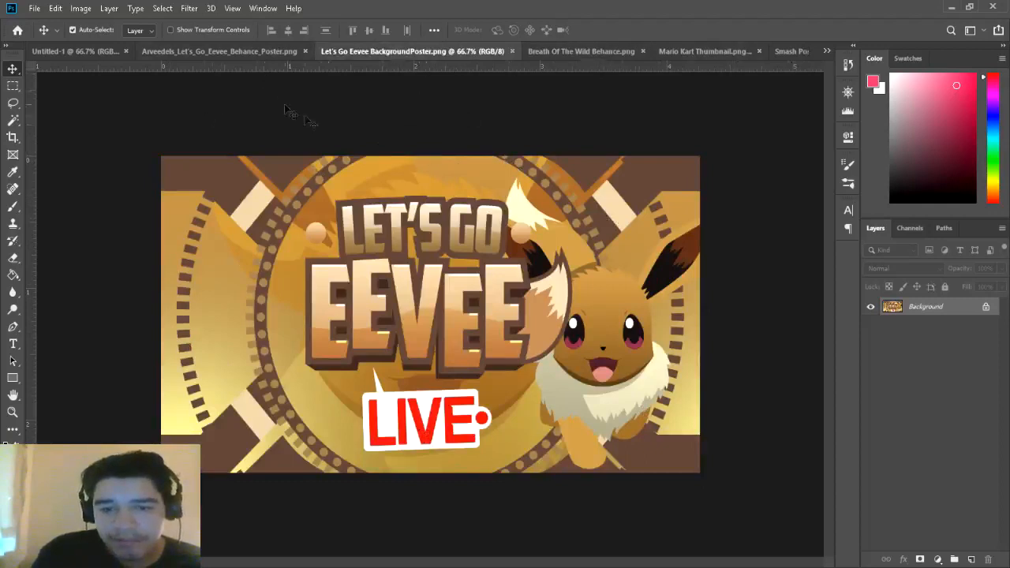
click(249, 51)
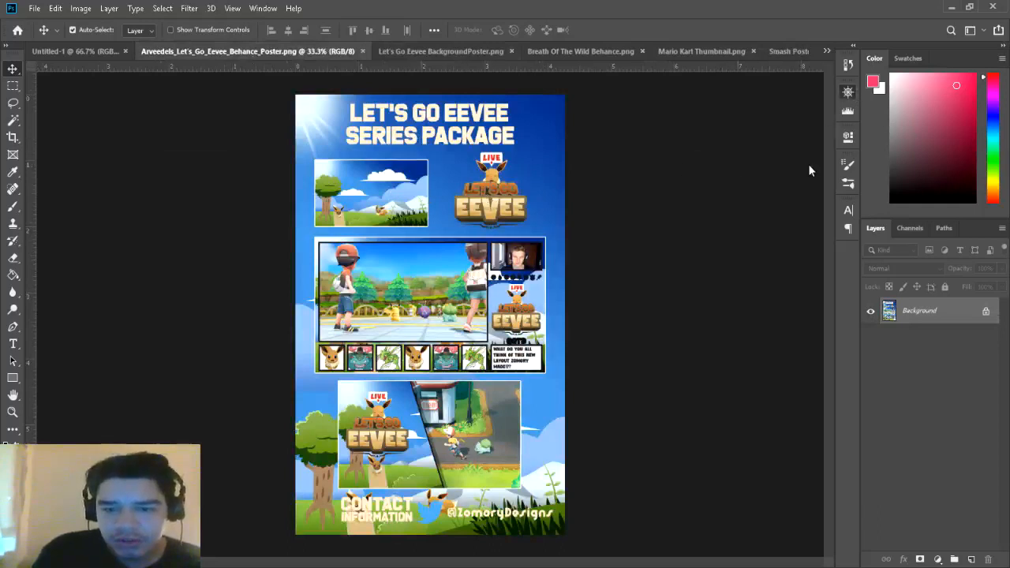
key(ctrl+plus)
key(space)
drag(768, 135, 768, 127)
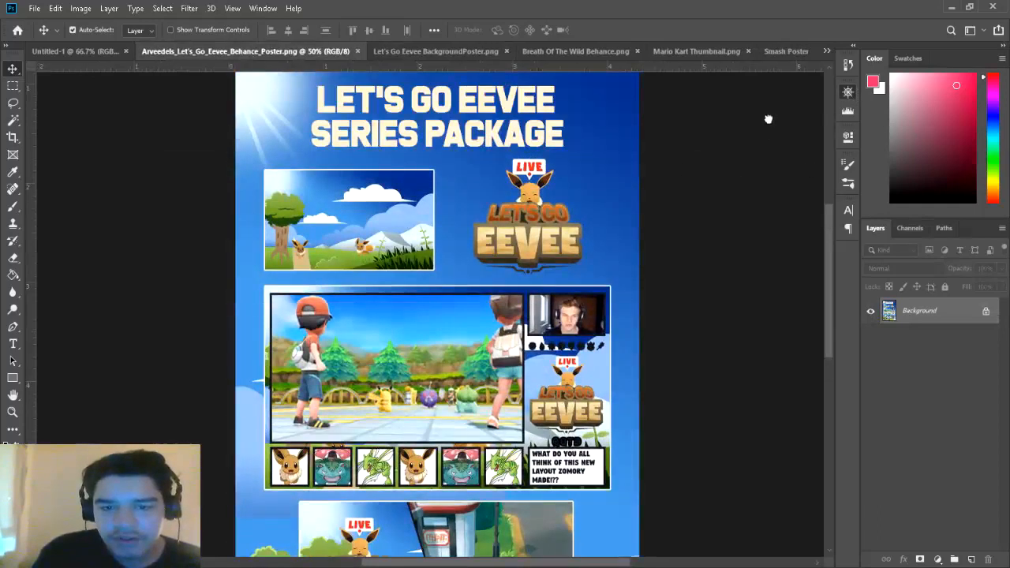
scroll(769, 131, down, 5)
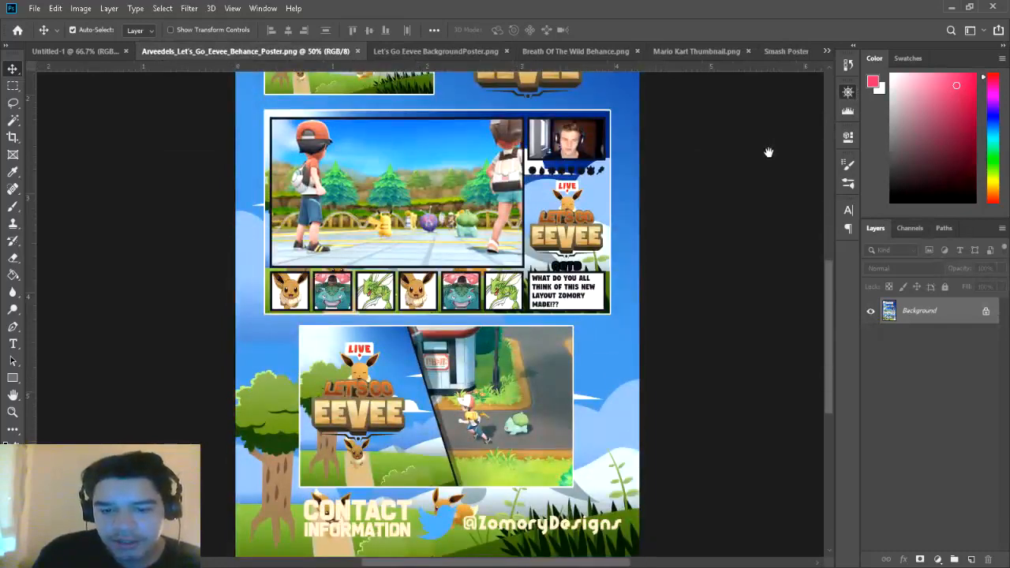
scroll(767, 140, up, 4)
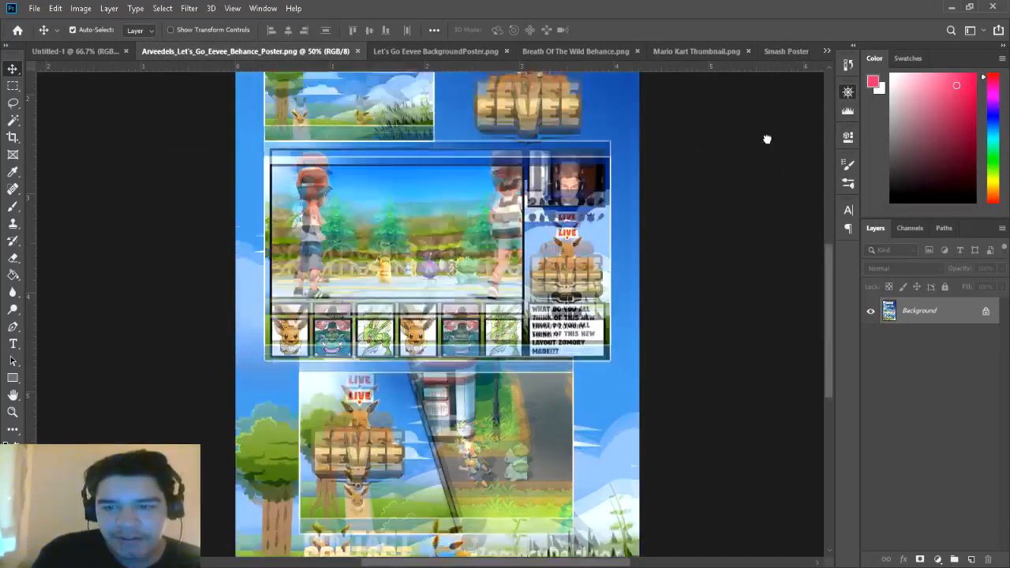
scroll(766, 135, down, 5)
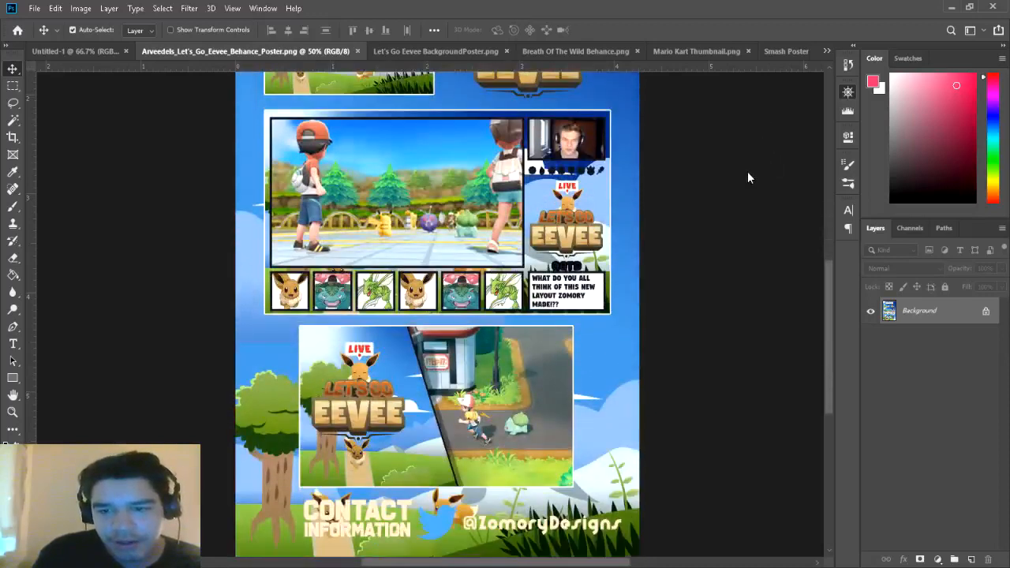
key(ctrl+minus)
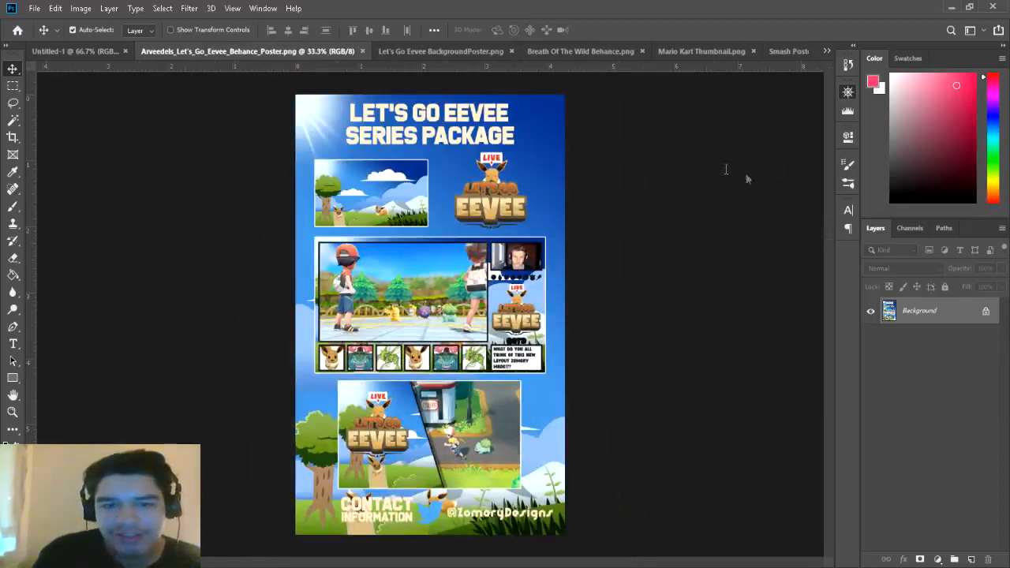
Step: Switch to the blank Untitled-1 document and unlock its Background layer
click(79, 49)
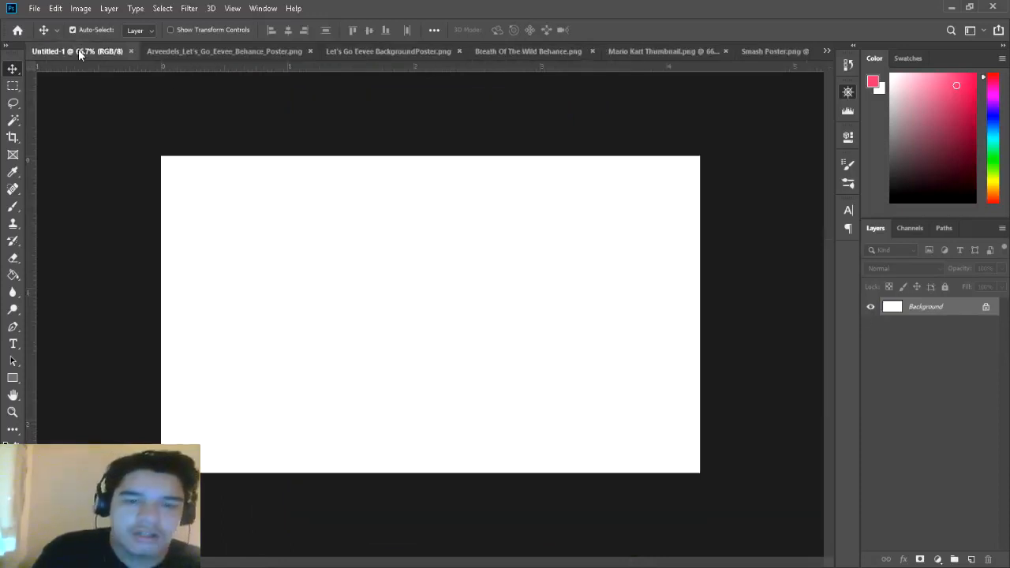
click(986, 308)
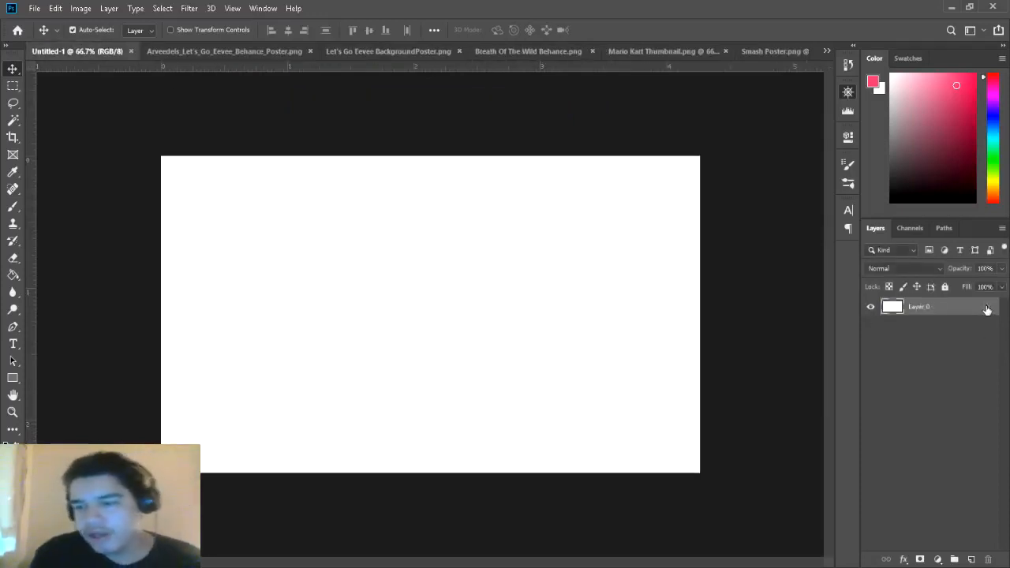
click(12, 394)
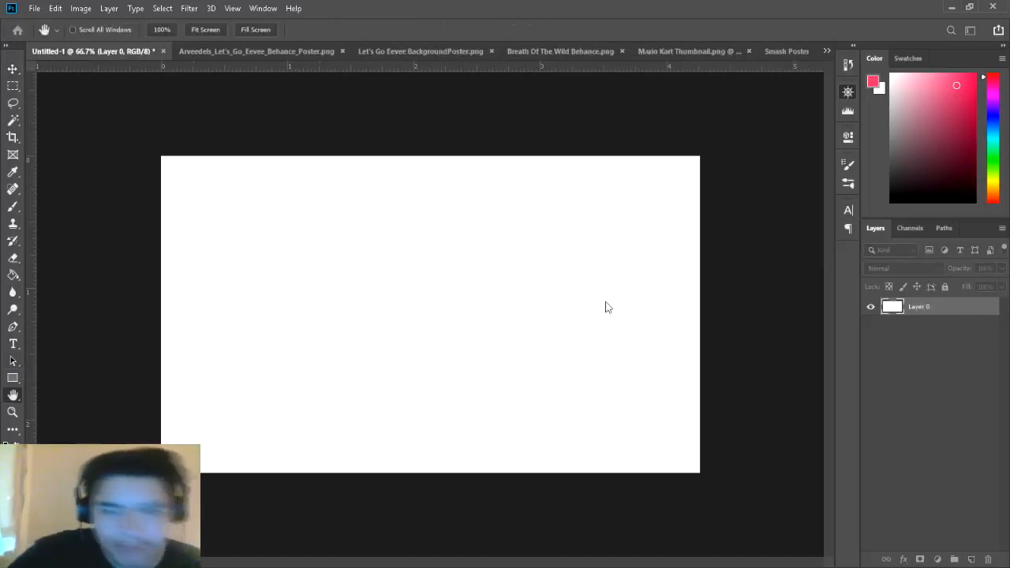
key(v)
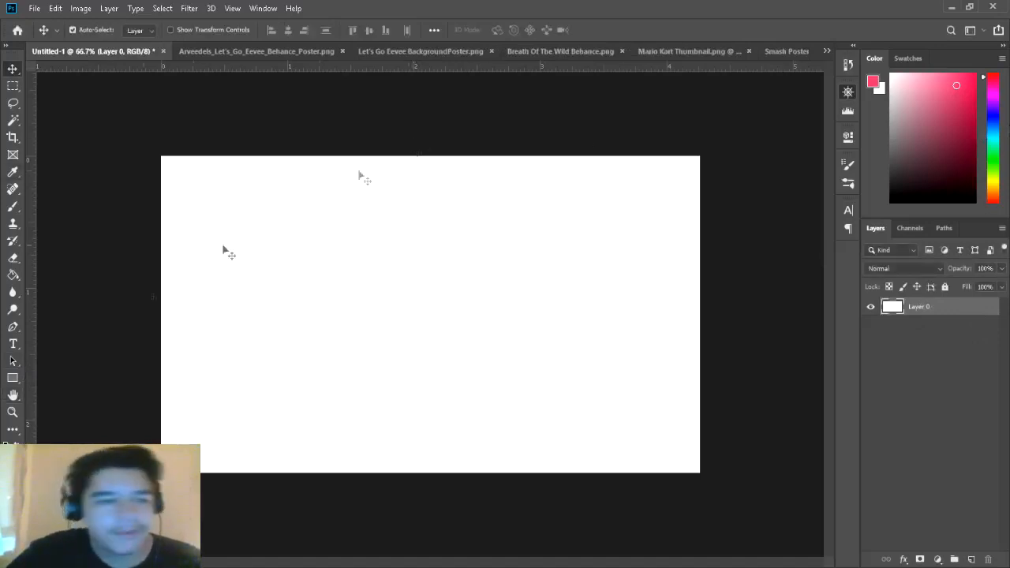
Step: Draw a pink rectangle of about 1285 × 724 px over the whole canvas and add an empty layer above it
click(13, 378)
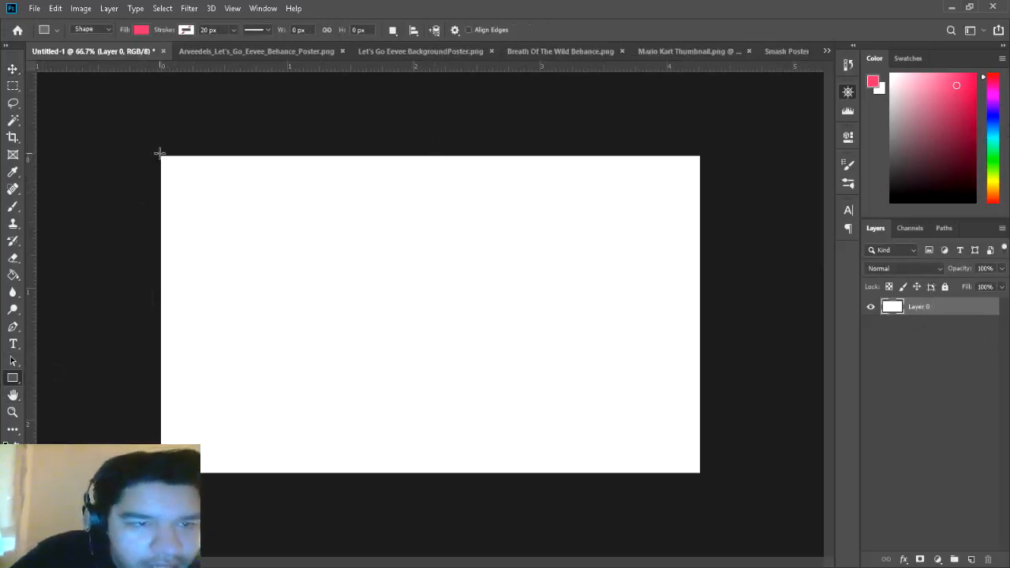
drag(158, 155, 699, 473)
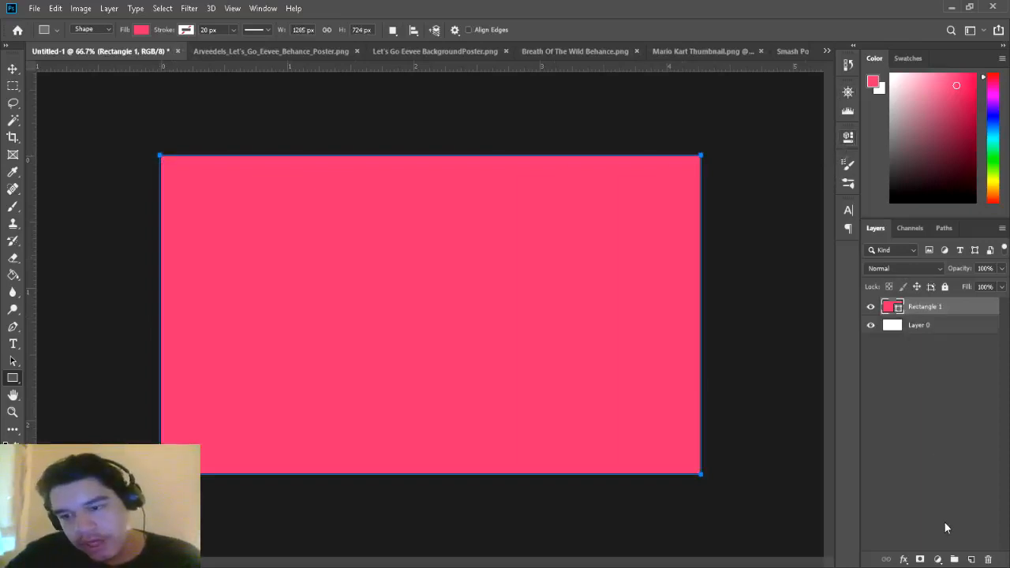
click(971, 559)
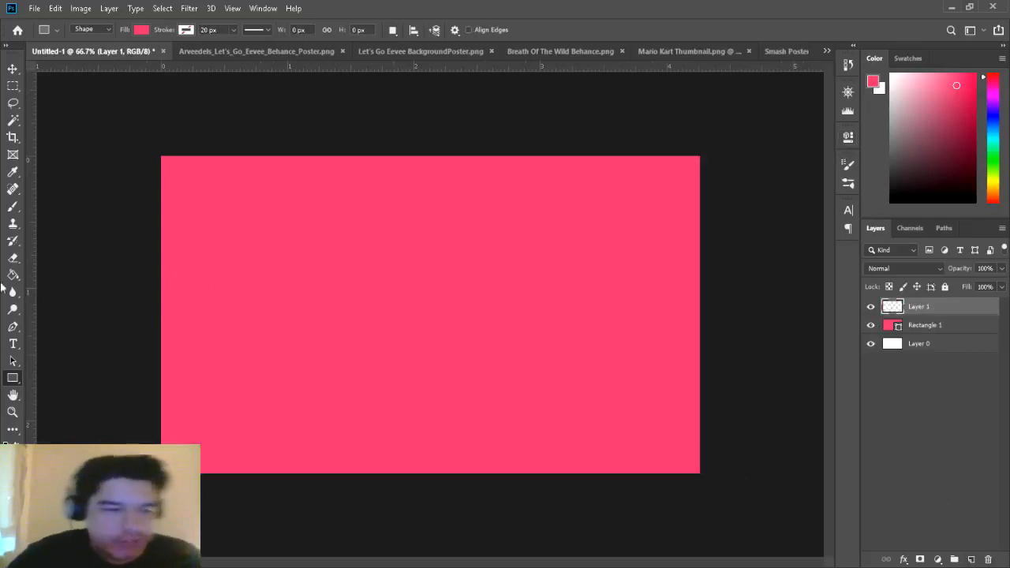
Step: Change the fill of the canvas-sized rectangle from pink to dark maroon
click(13, 327)
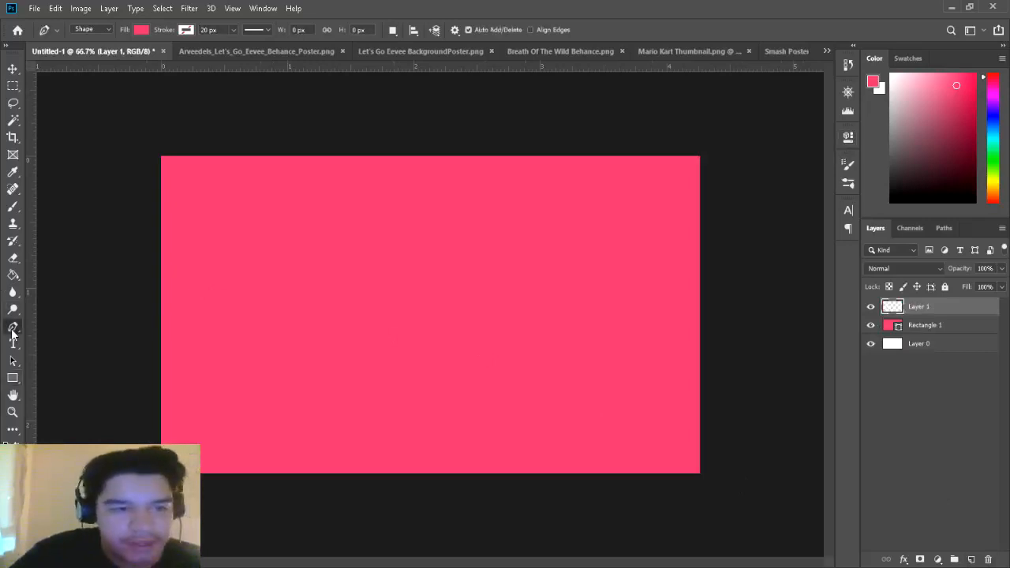
click(12, 378)
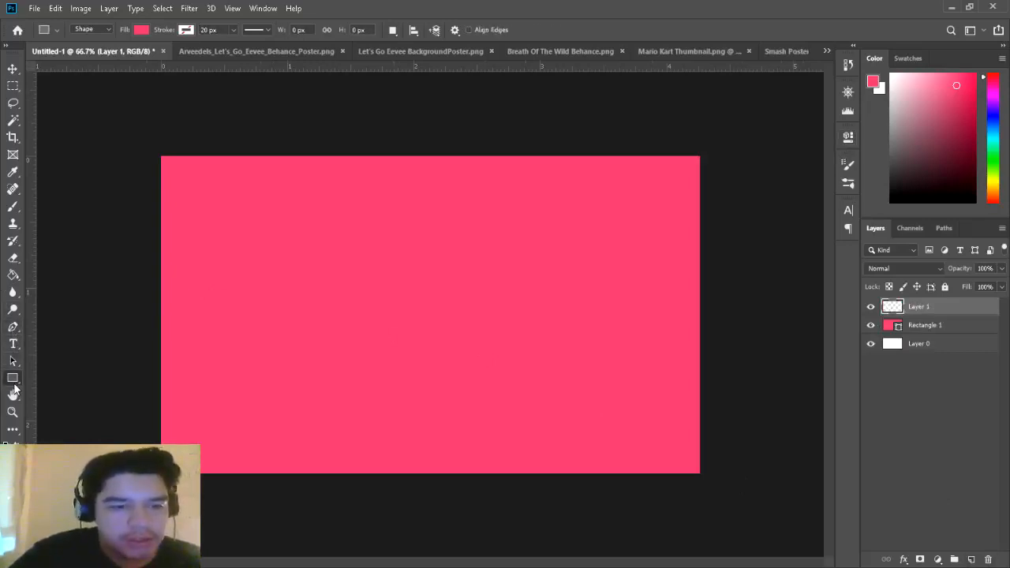
click(13, 327)
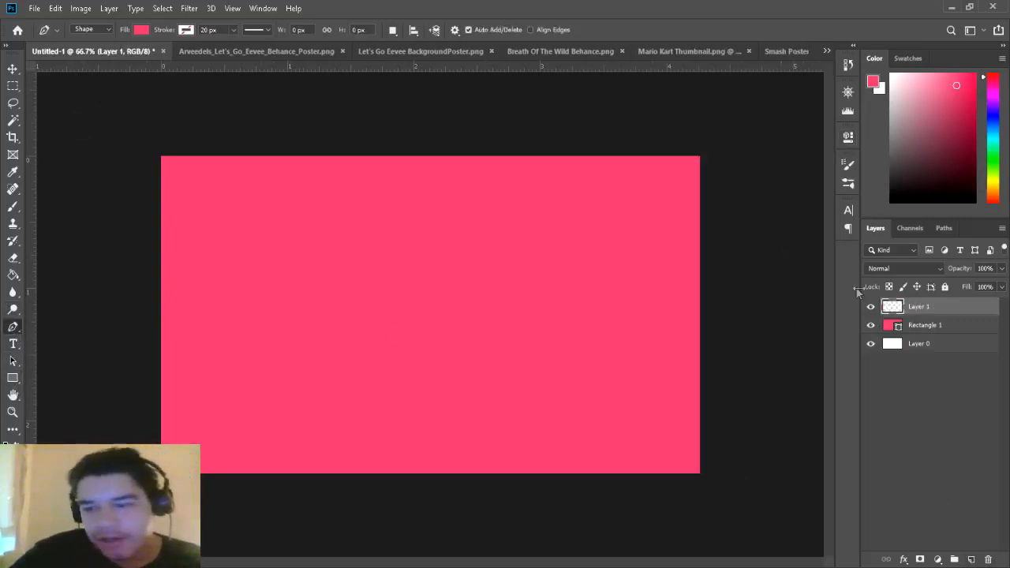
click(921, 326)
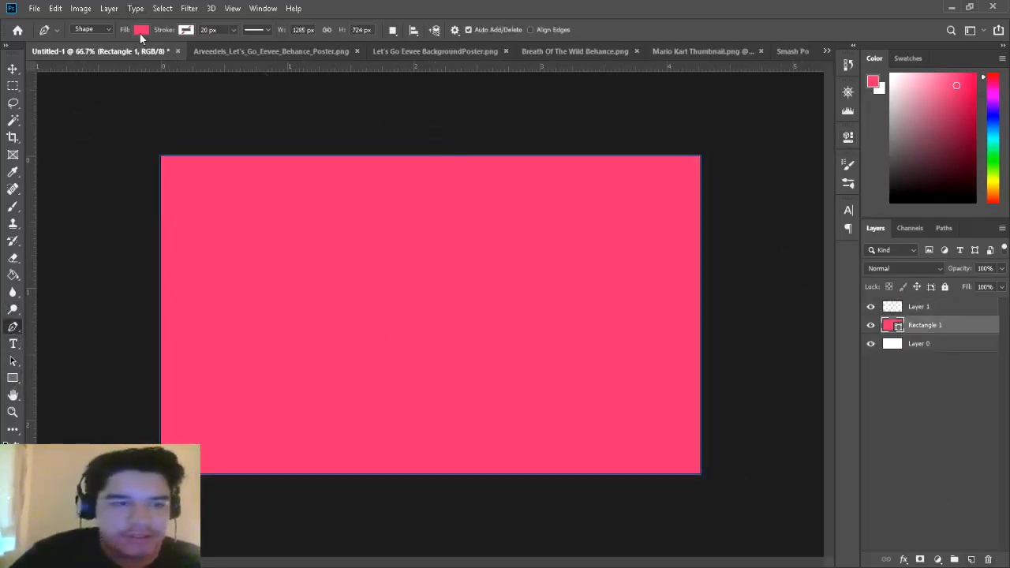
key(i)
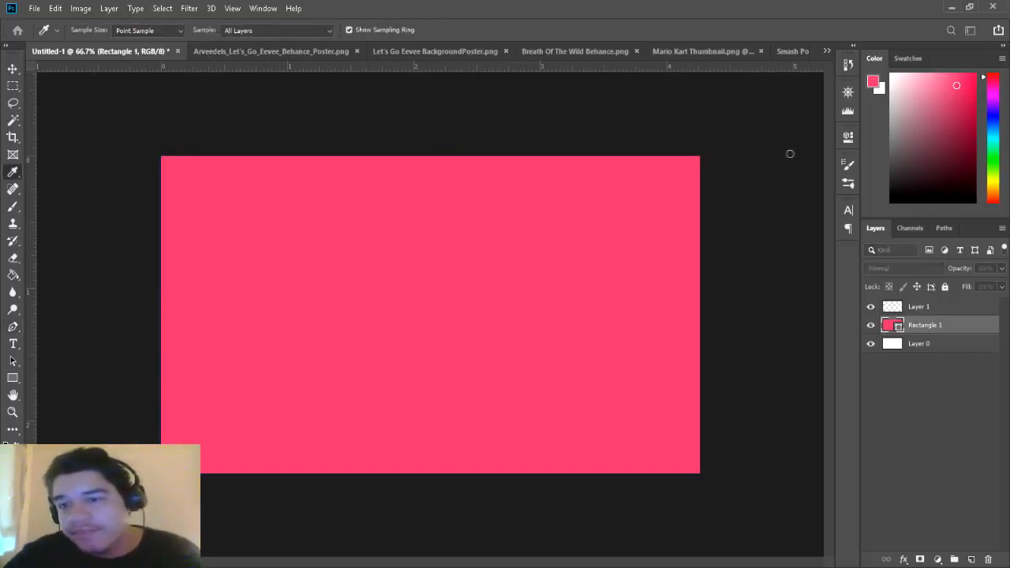
key(p)
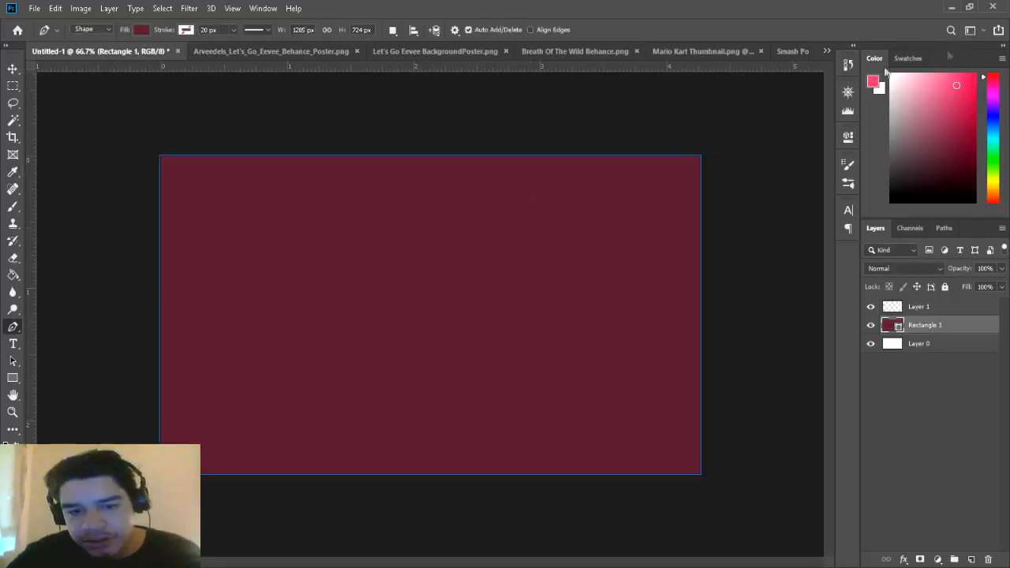
Step: Add a second empty layer, place it at the top of the stack and make Layer 1 active
click(971, 559)
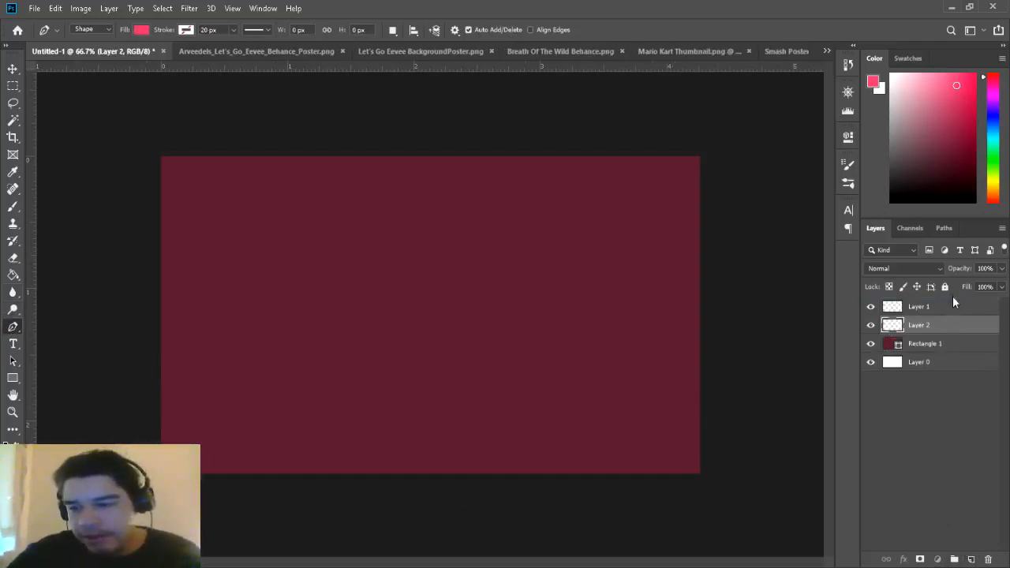
drag(952, 327, 949, 306)
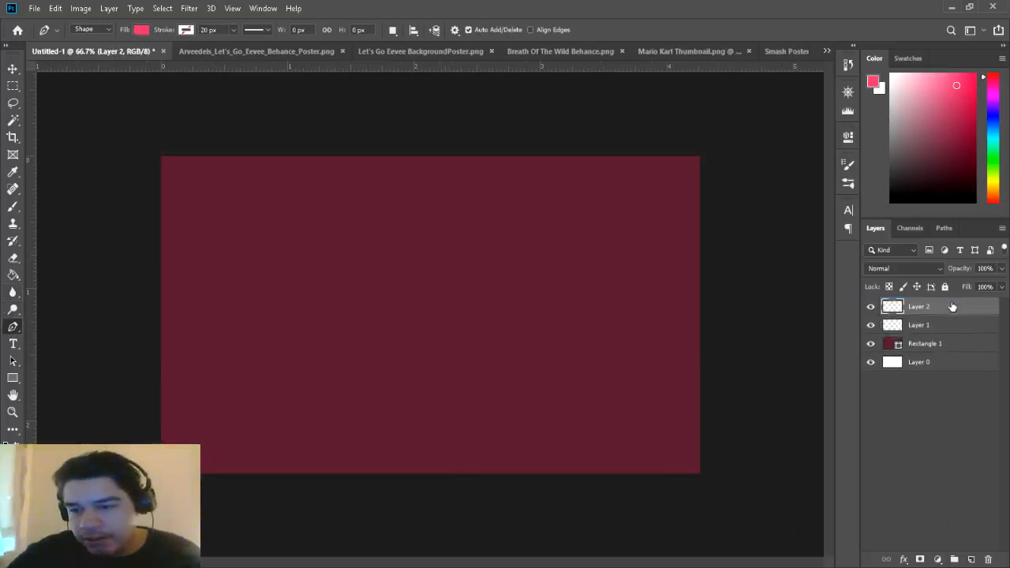
click(947, 330)
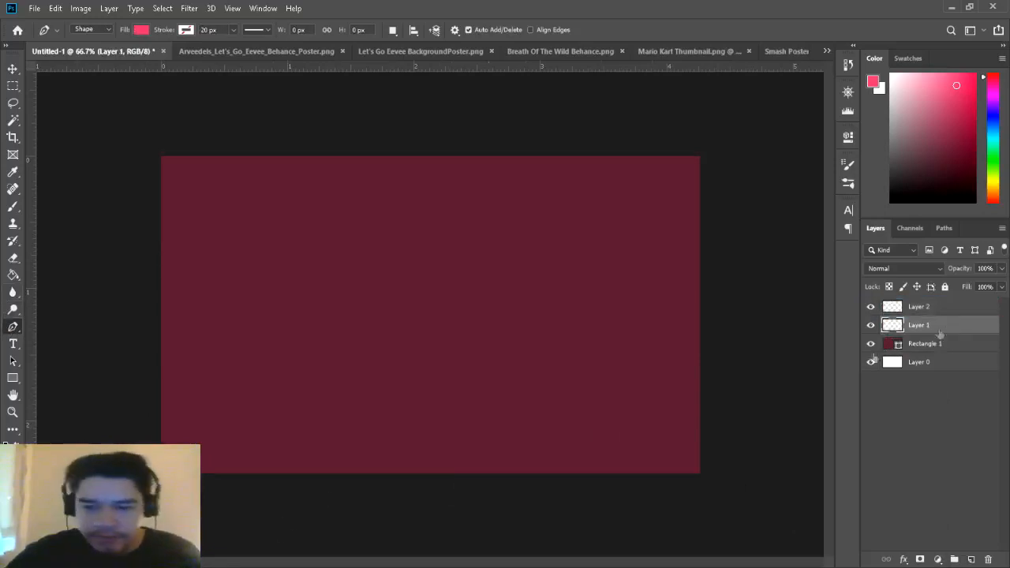
Step: Try a Pen curve from below the canvas's bottom edge to its upper-left area, and undo the curved segment
click(450, 507)
drag(194, 195, 287, 8)
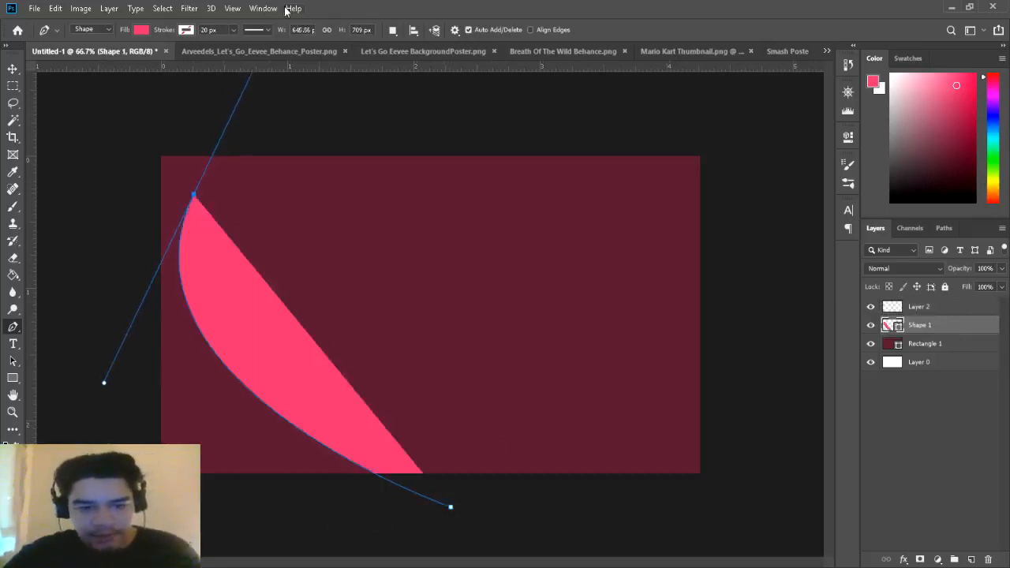
key(ctrl+z)
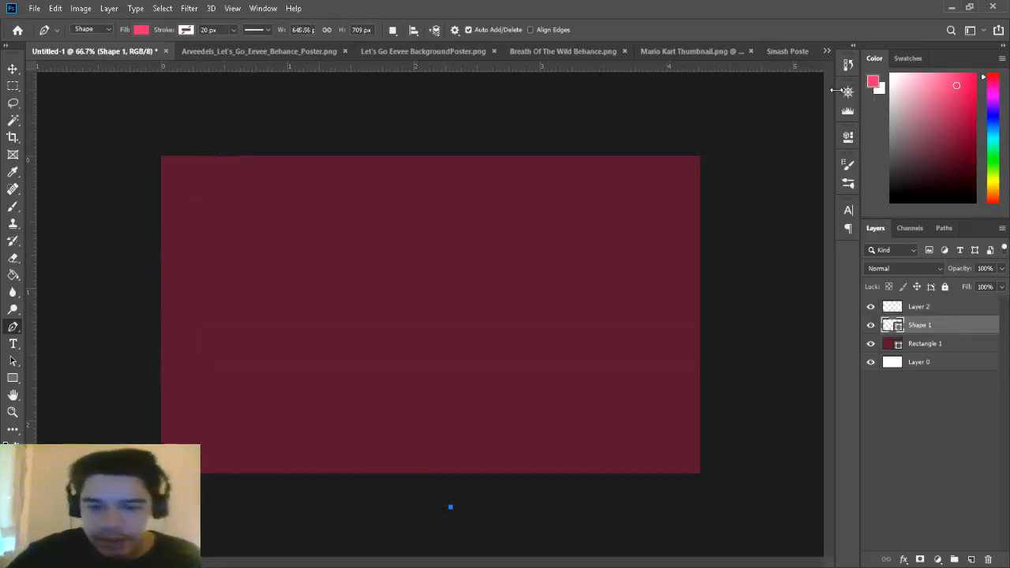
key(ctrl+minus)
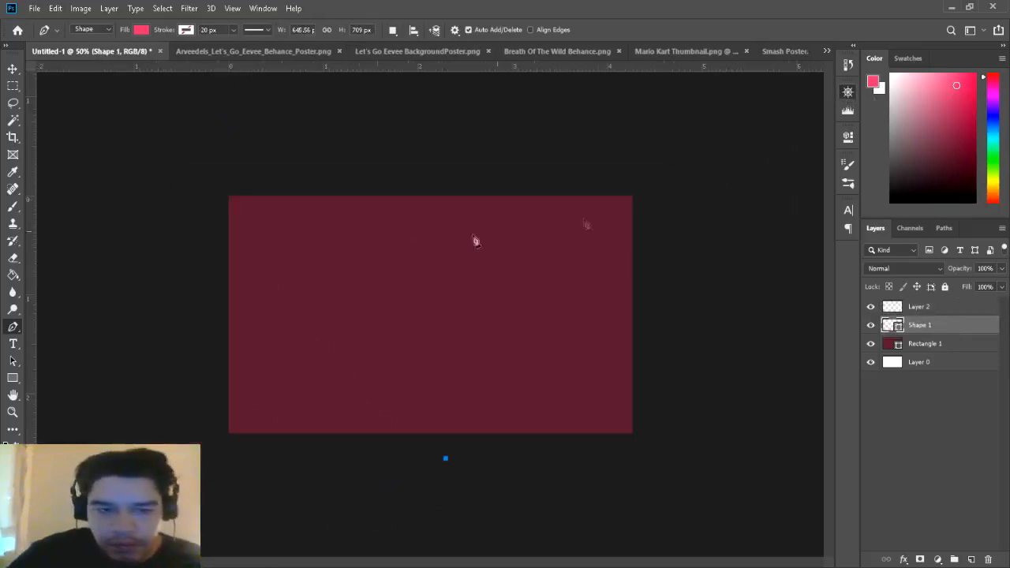
Step: Try to draw a slim pink crescent with the Pen tool across the canvas's left half, and undo the whole shape
drag(324, 206, 513, 22)
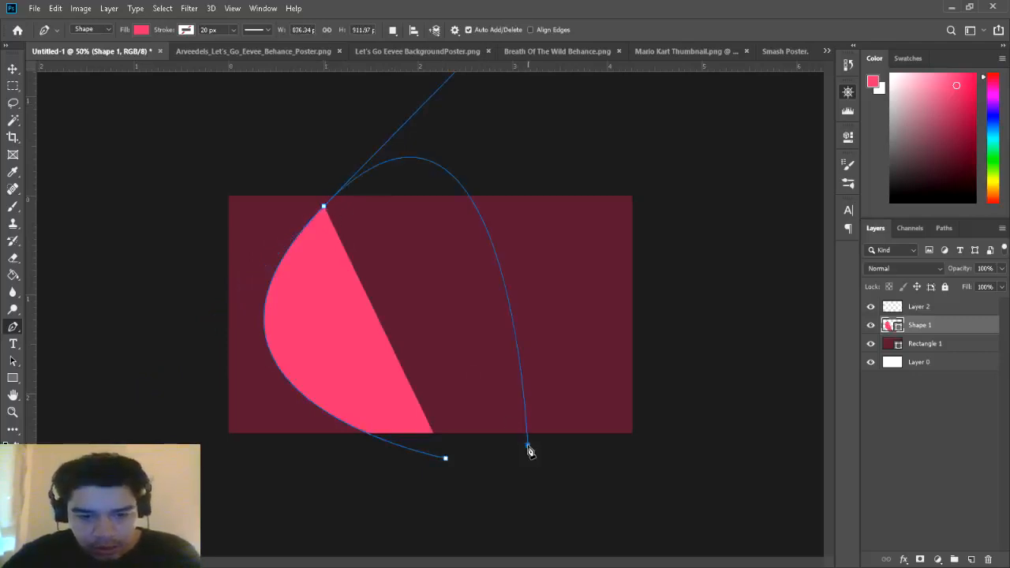
click(324, 208)
drag(500, 448, 809, 500)
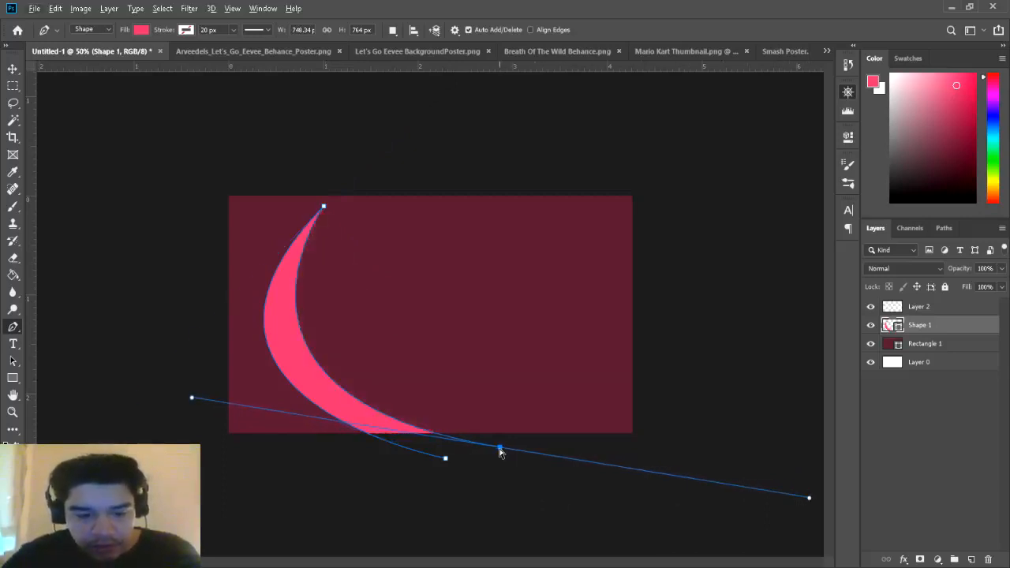
key(ctrl+z)
key(ctrl+z)
key(ctrl+z)
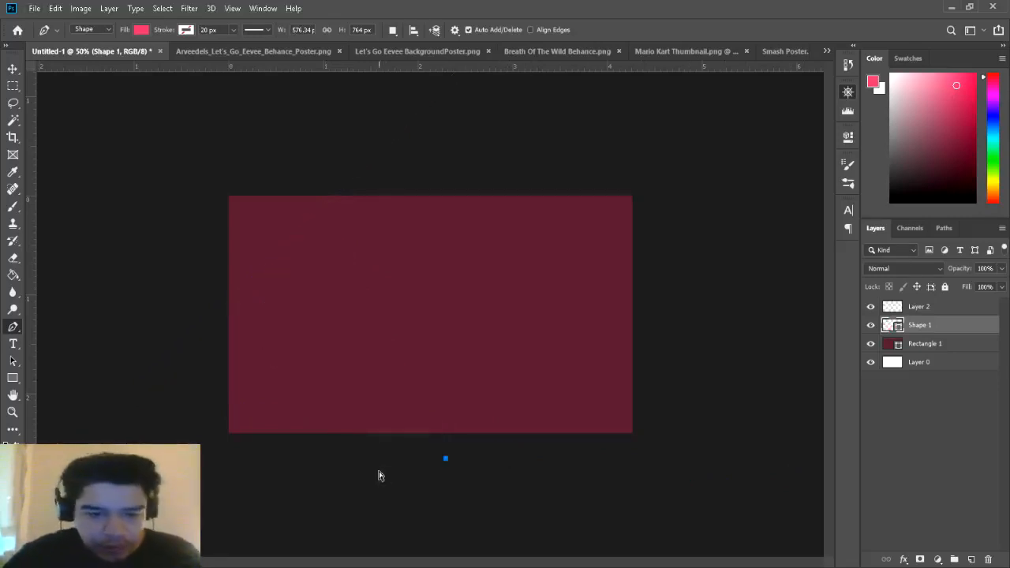
key(ctrl+z)
Step: Try to draw a broad pink crescent with the Pen tool across the canvas's left half, and undo the whole shape
click(351, 446)
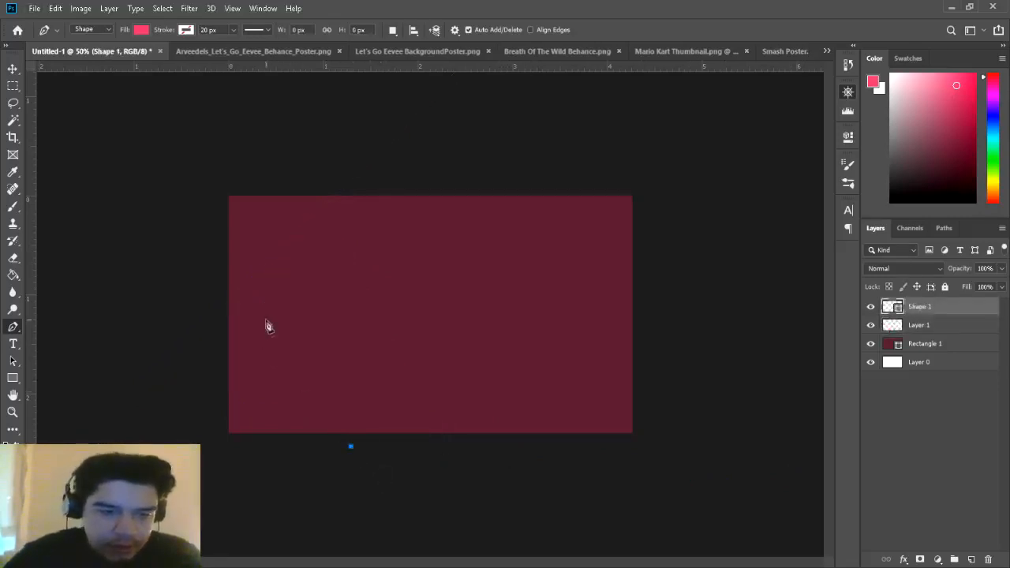
drag(263, 309, 264, 216)
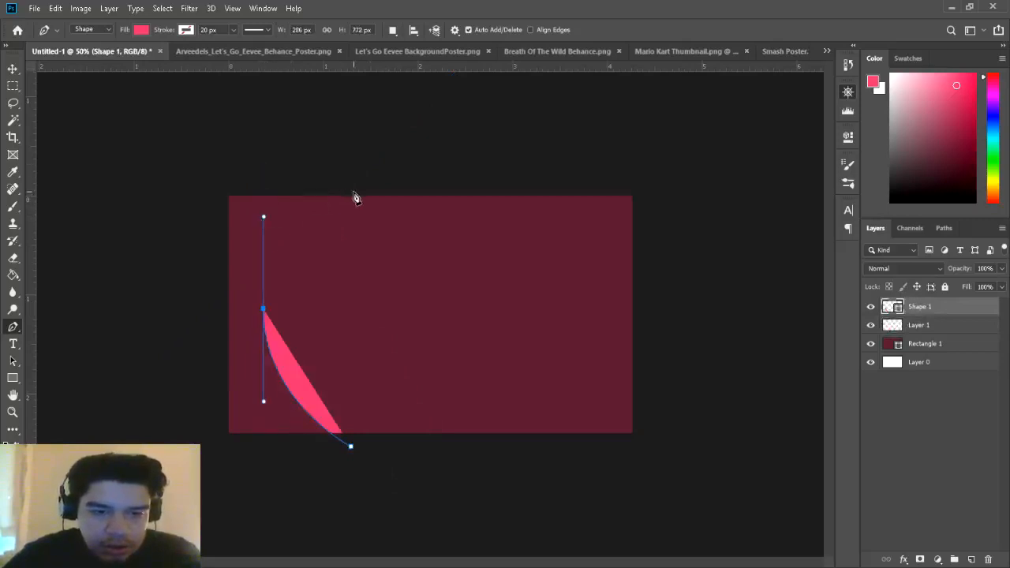
click(354, 214)
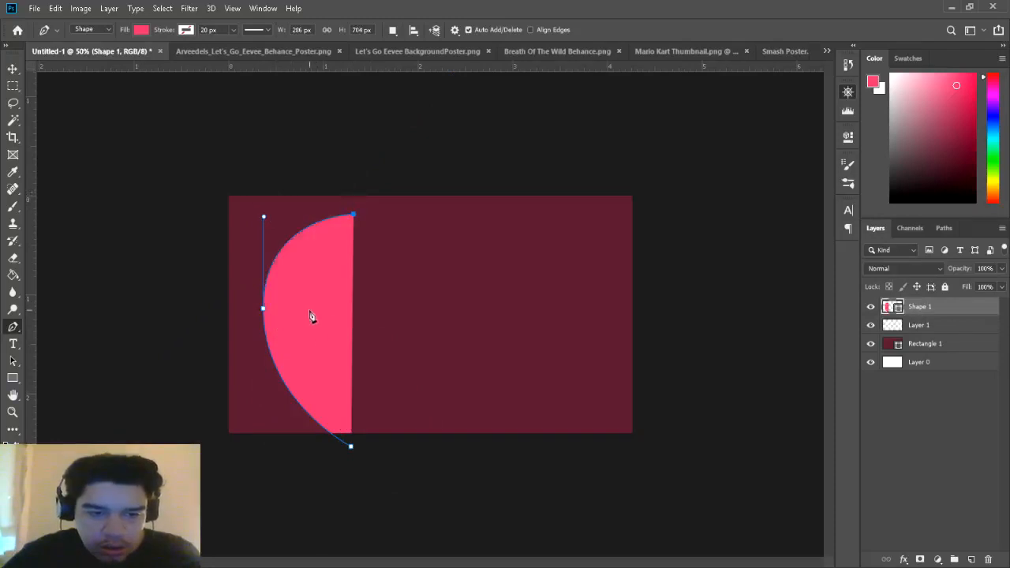
drag(320, 310, 354, 360)
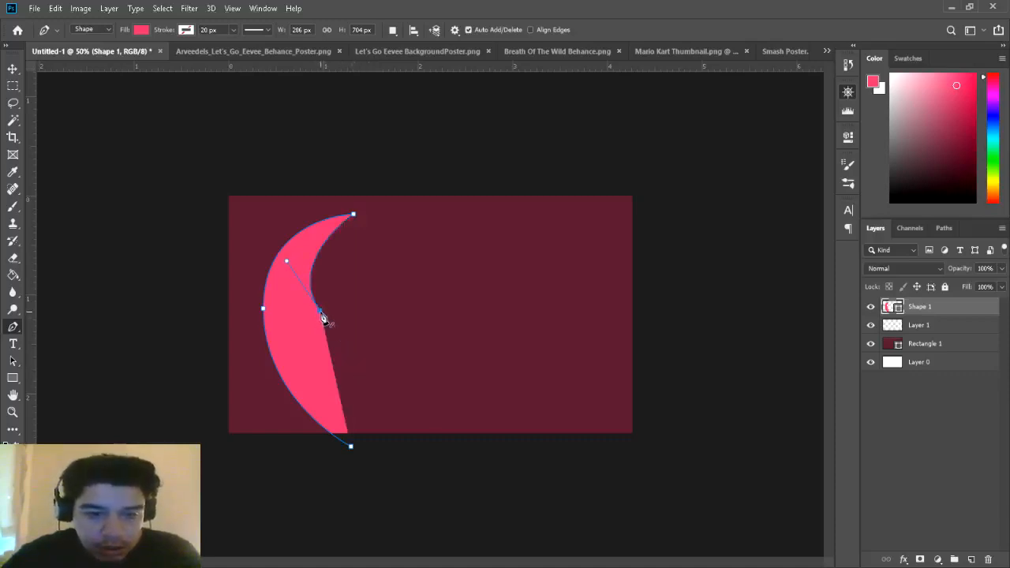
drag(437, 446, 507, 517)
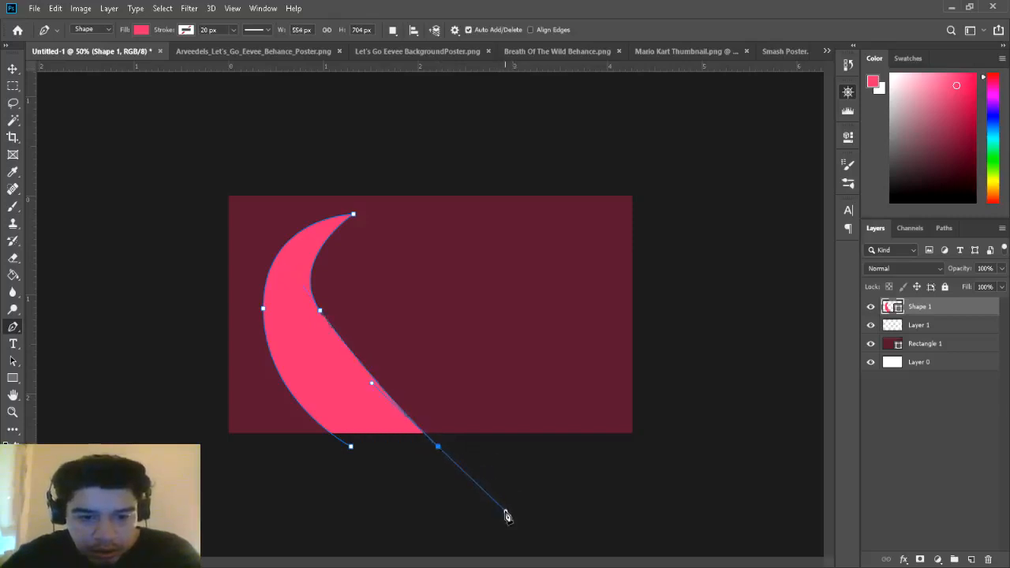
key(ctrl+z)
key(ctrl+z)
key(ctrl+z)
key(ctrl+z)
key(ctrl+z)
key(ctrl+z)
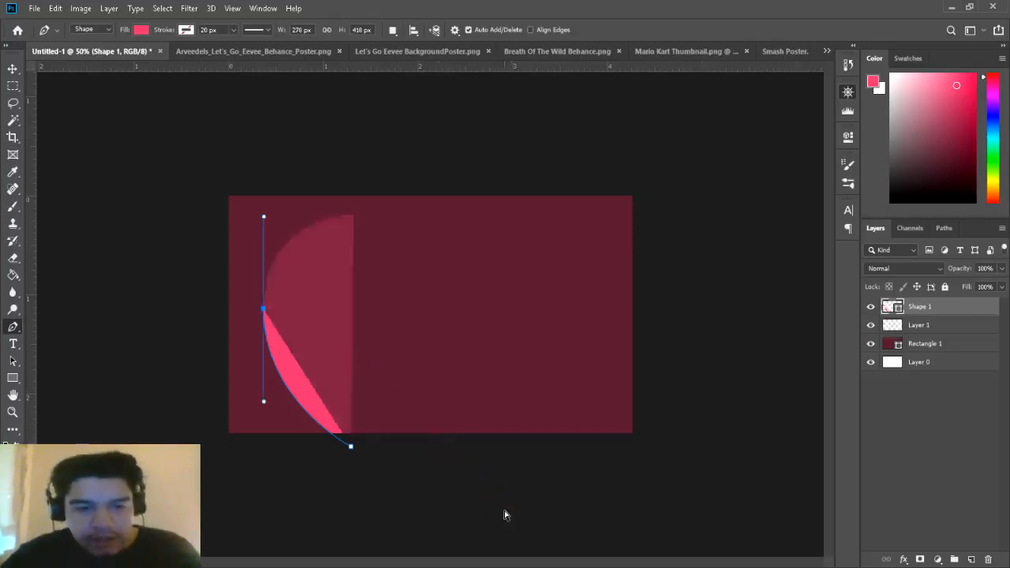
Step: Draw a narrow straight-edged pink wedge with the Pen tool across the canvas's lower-left corner, about 446 by 374 px
click(323, 470)
click(205, 346)
click(346, 454)
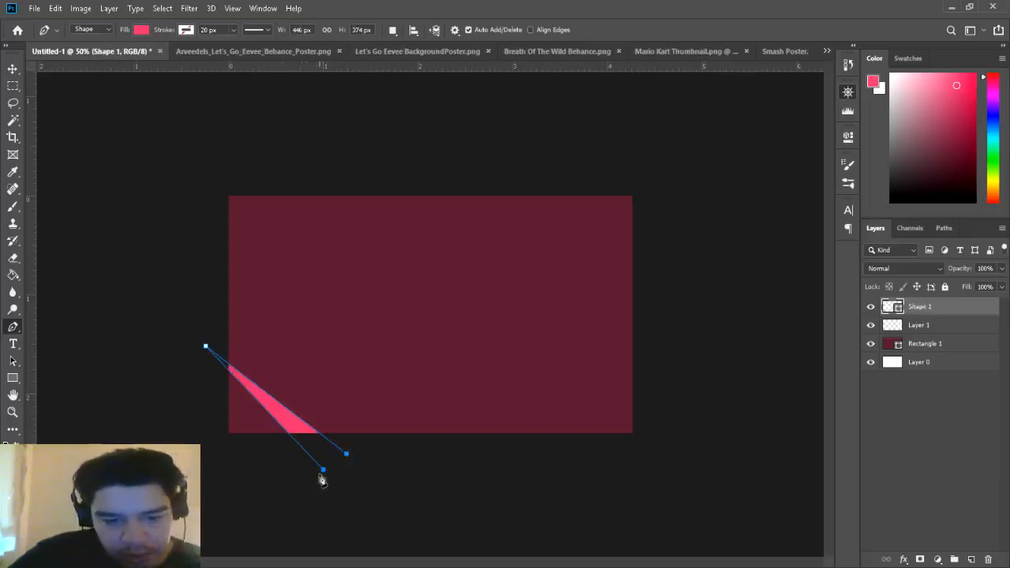
click(323, 469)
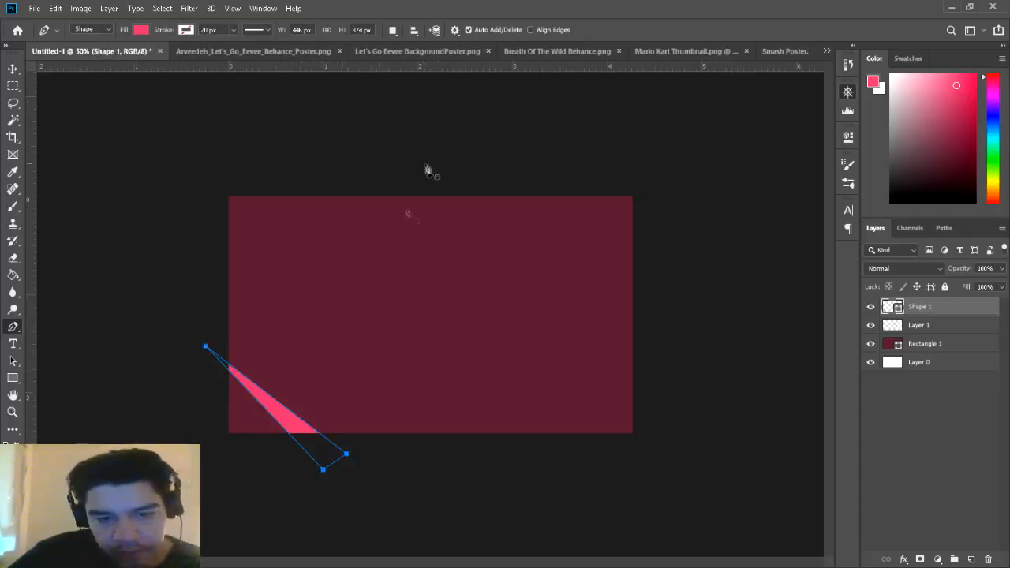
Step: Draw a slim pink crescent with the Pen tool across the canvas's upper-right corner, about 428 by 316 px
click(531, 184)
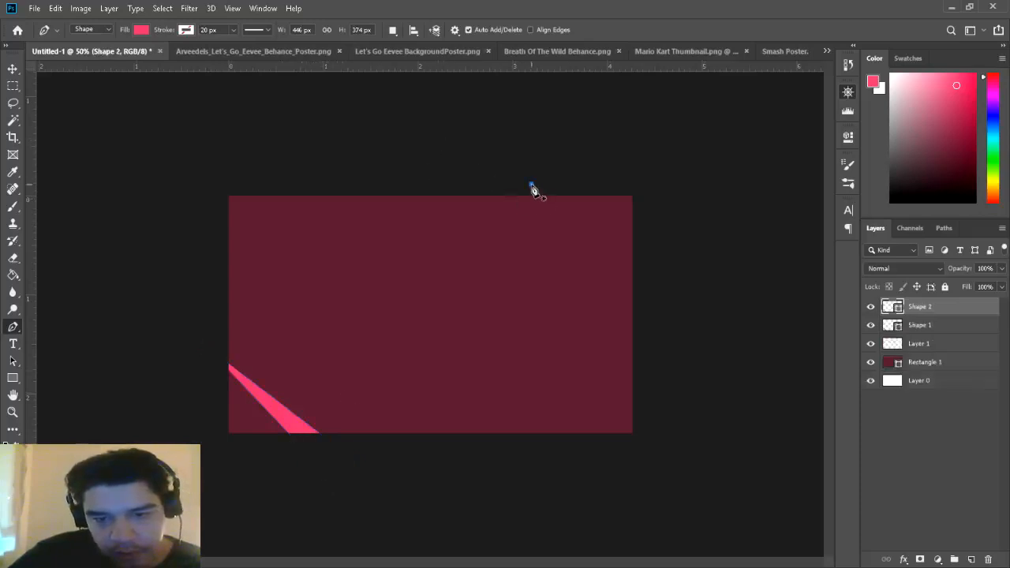
drag(667, 289, 794, 285)
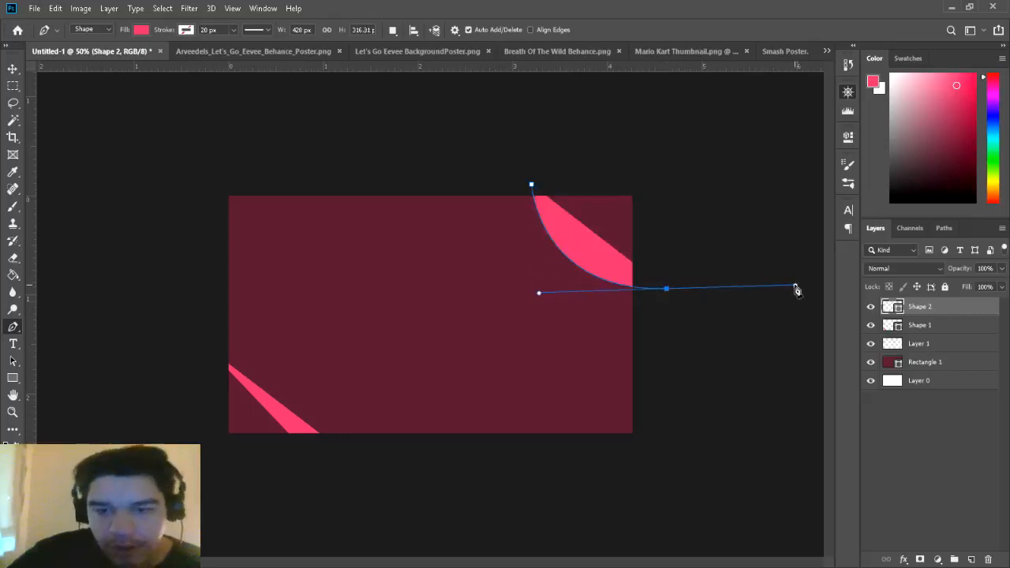
click(666, 289)
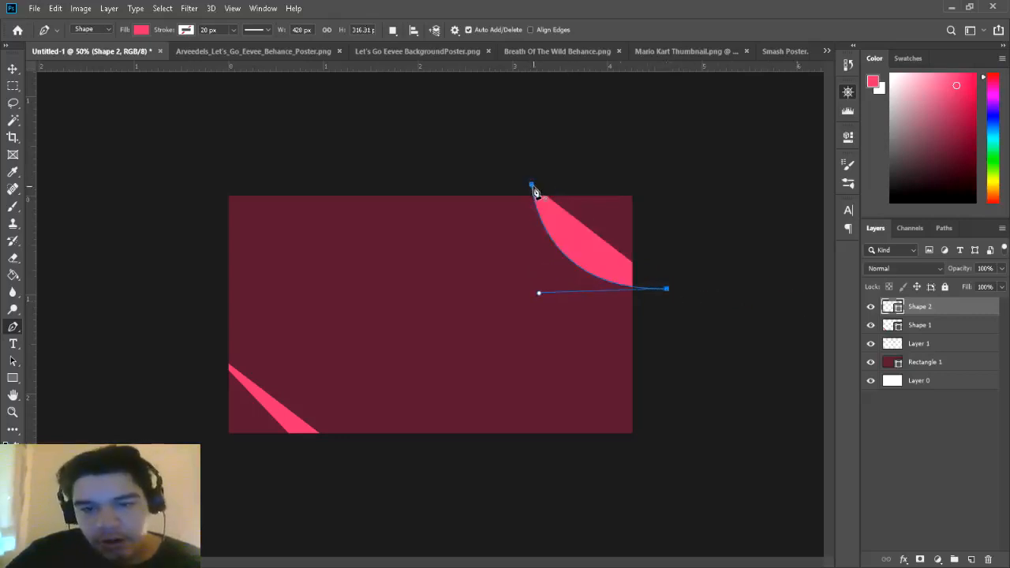
drag(533, 186, 500, 101)
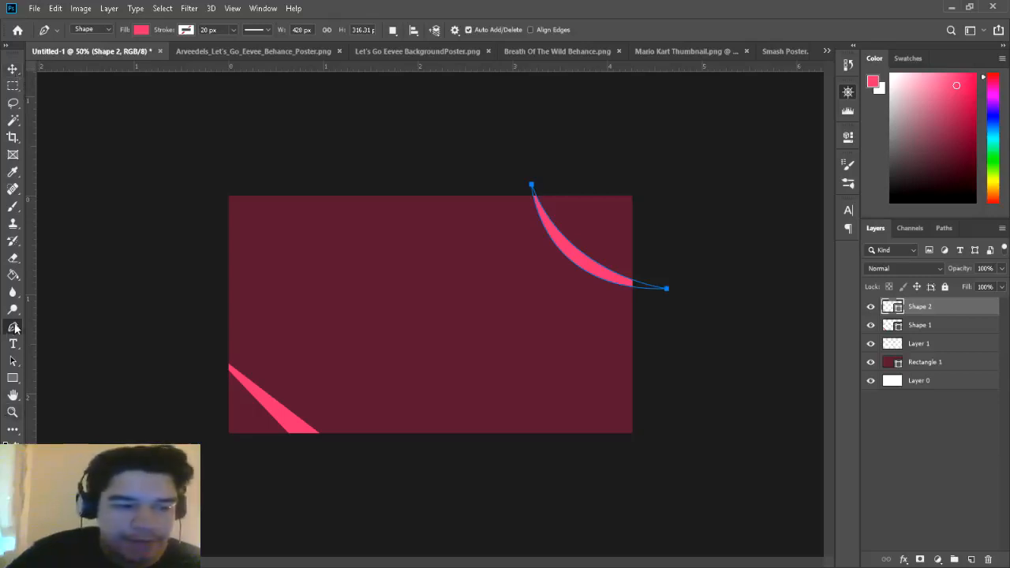
Step: Draw a four-point pink band with the Pen tool across the canvas's lower-right corner, about 436 by 352 px
click(512, 428)
key(ctrl+z)
click(511, 441)
drag(637, 334, 649, 355)
click(562, 450)
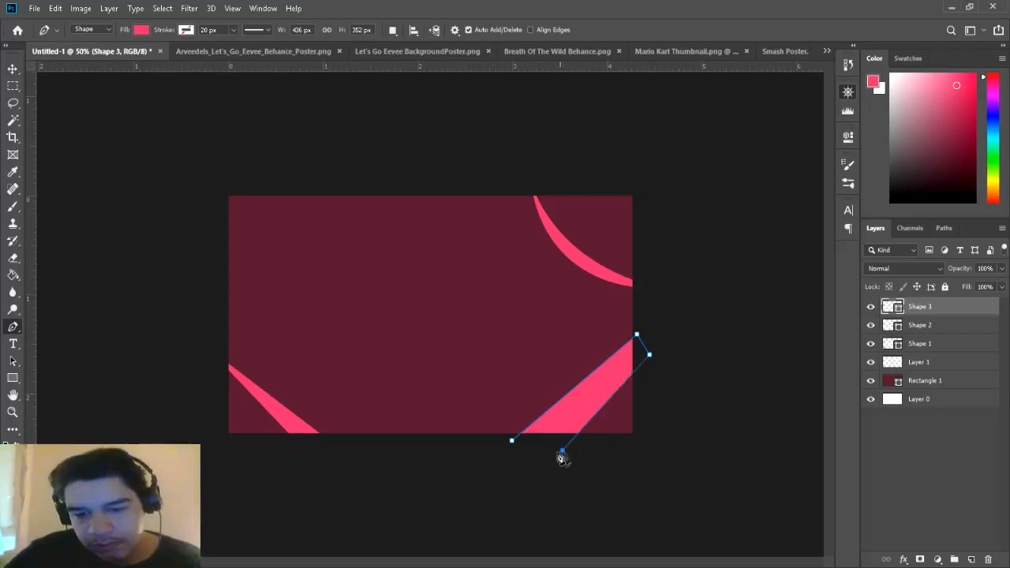
click(512, 441)
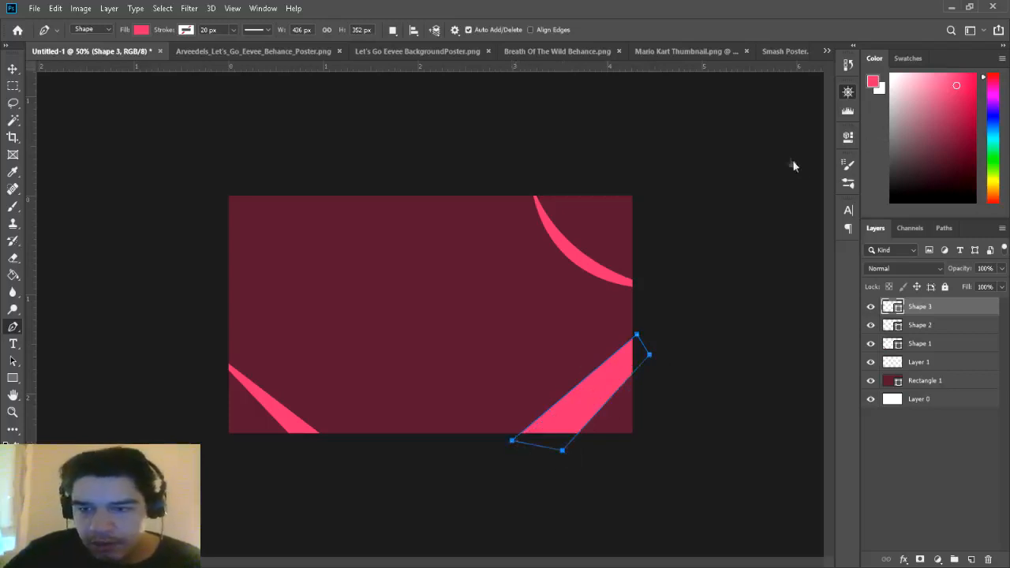
Step: Stamp white splatter specks all over the canvas on Layer 1 with a 284 px splatter brush
key(ctrl+plus)
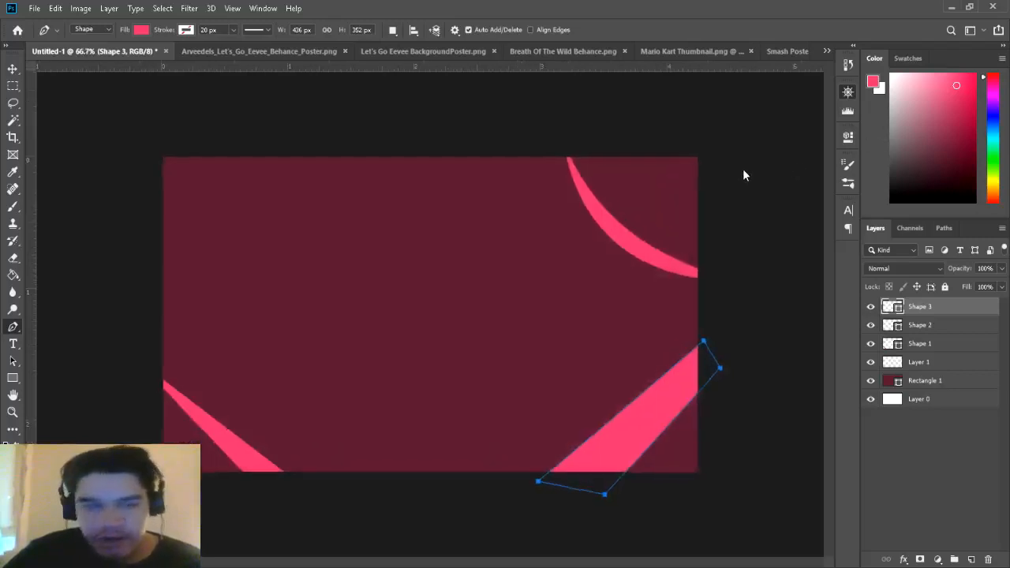
key(ctrl+minus)
click(12, 206)
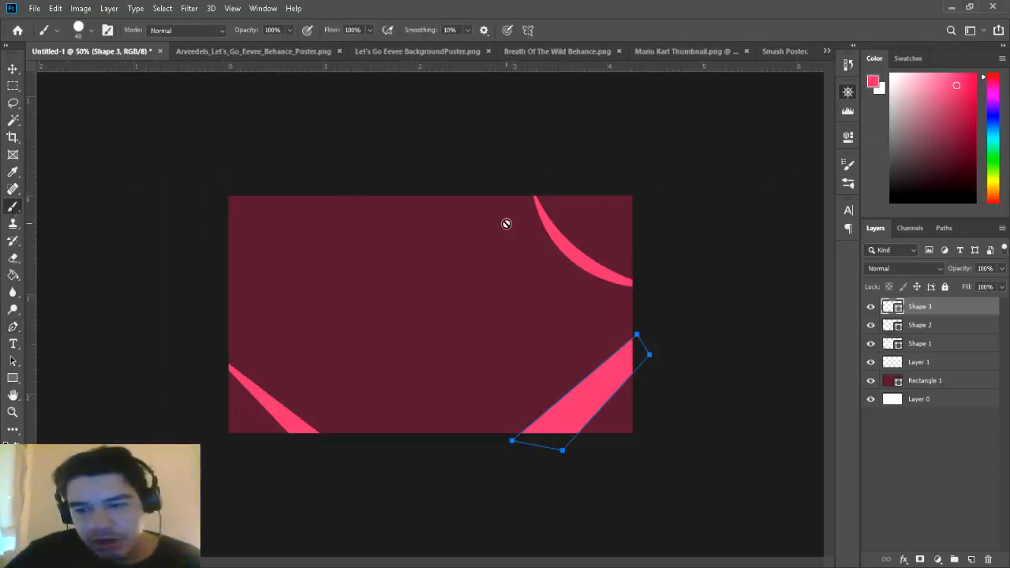
click(940, 364)
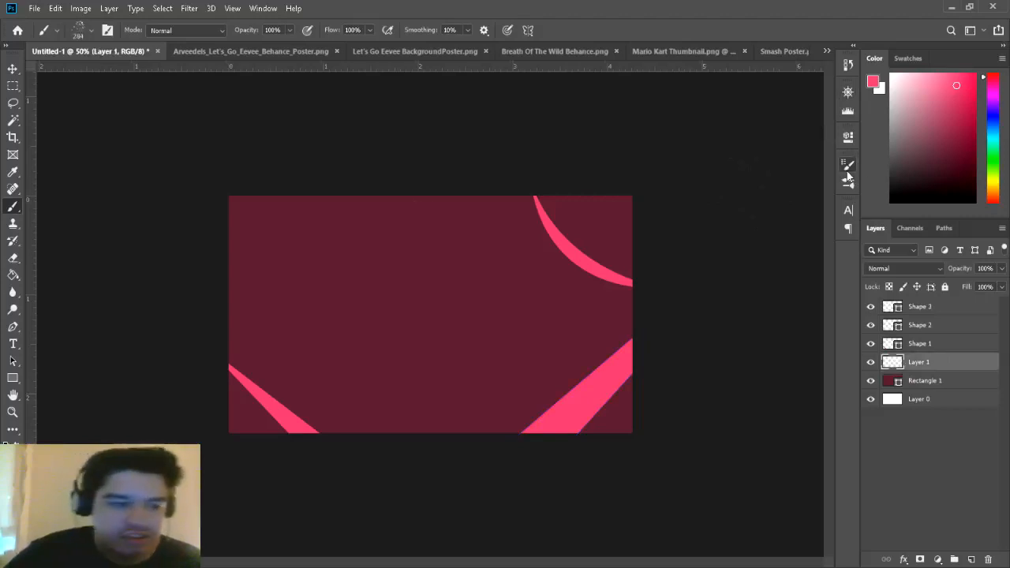
key(i)
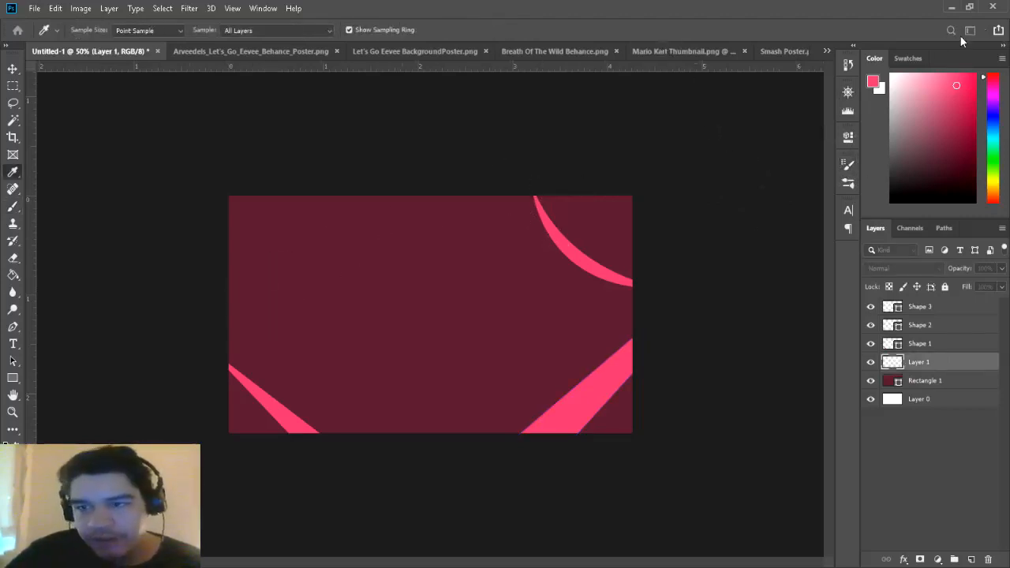
key(b)
click(441, 308)
click(522, 347)
click(320, 281)
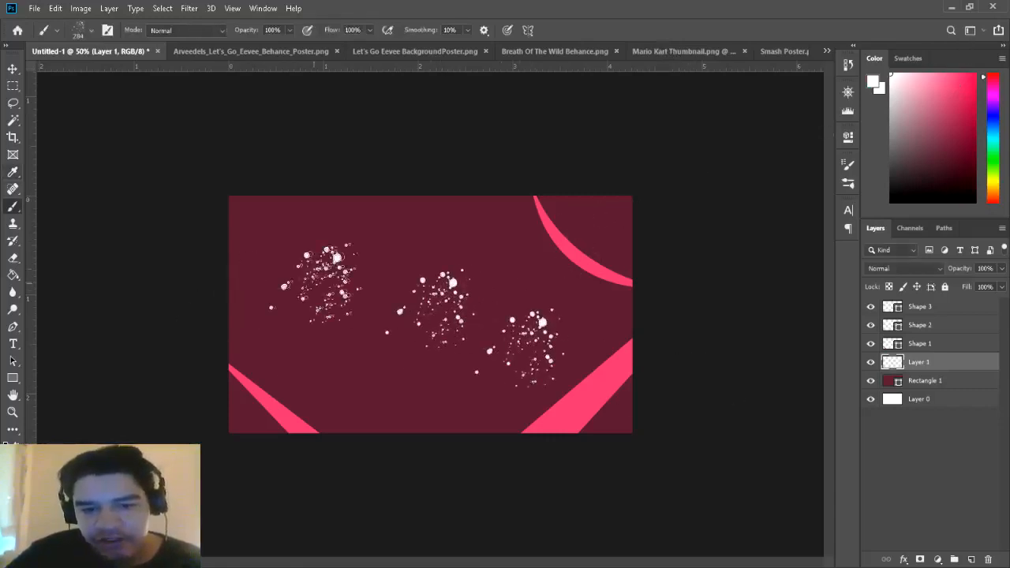
click(407, 225)
click(546, 235)
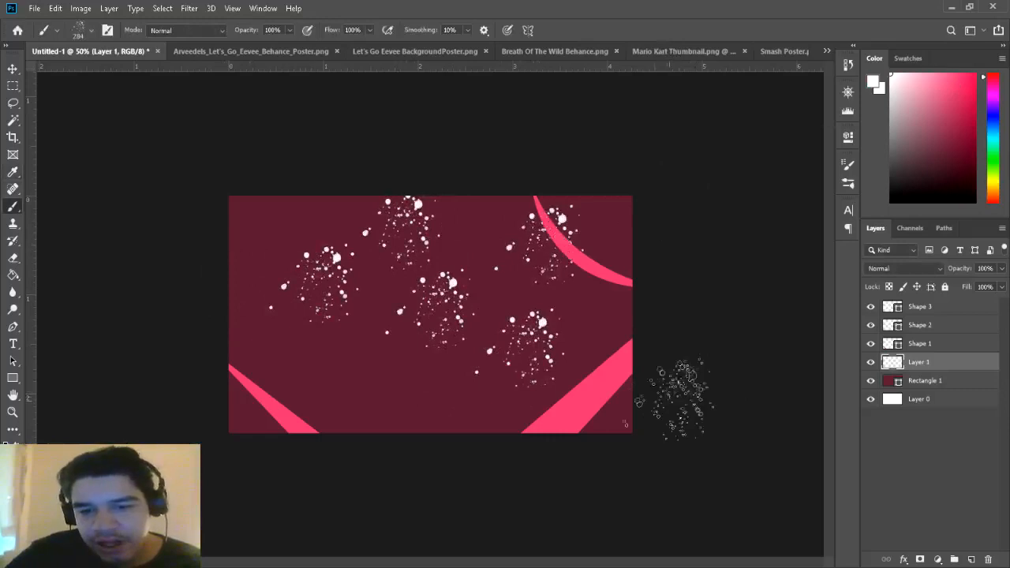
click(379, 374)
click(246, 355)
click(275, 214)
click(319, 369)
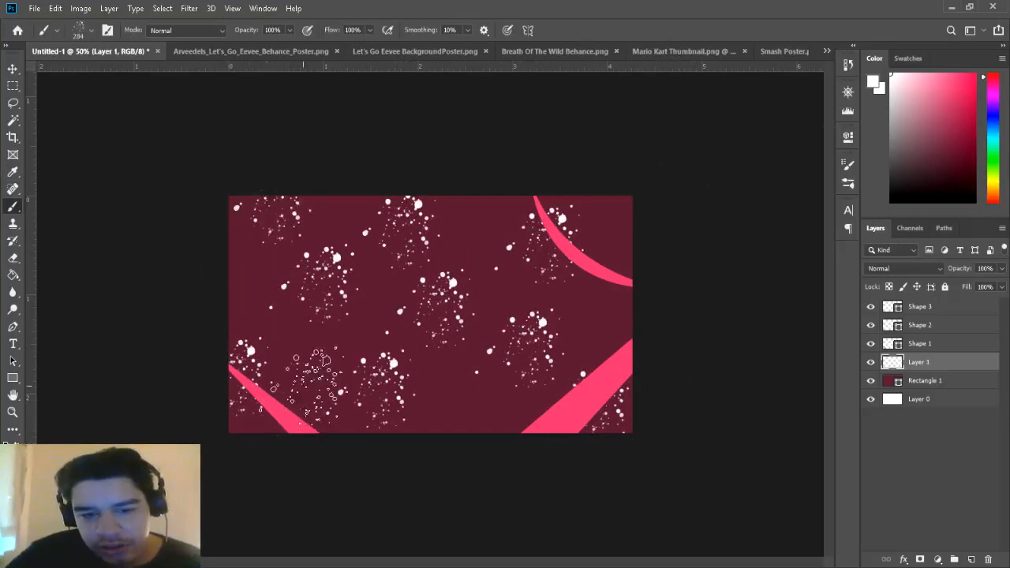
click(483, 402)
click(620, 280)
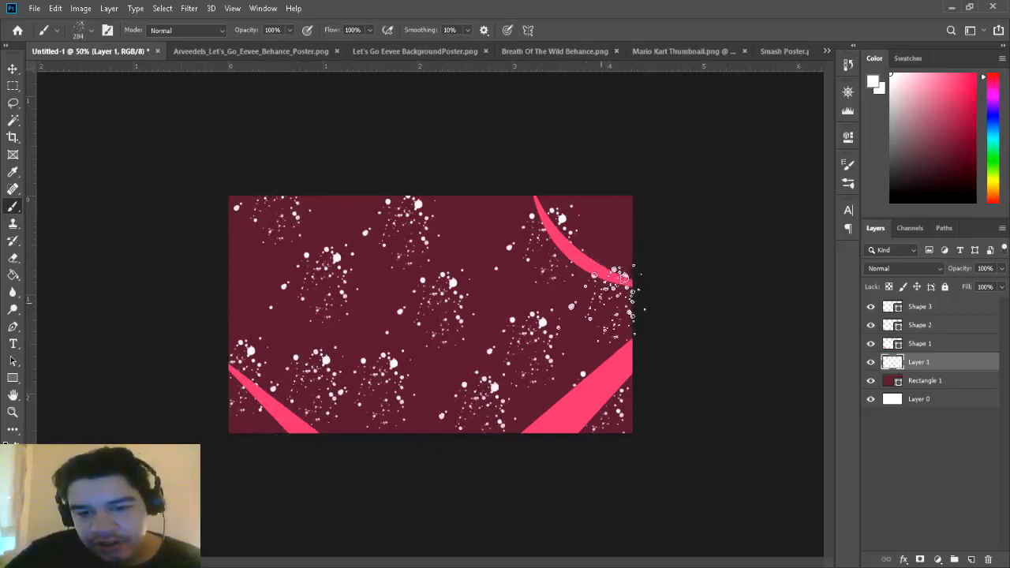
click(482, 183)
click(241, 272)
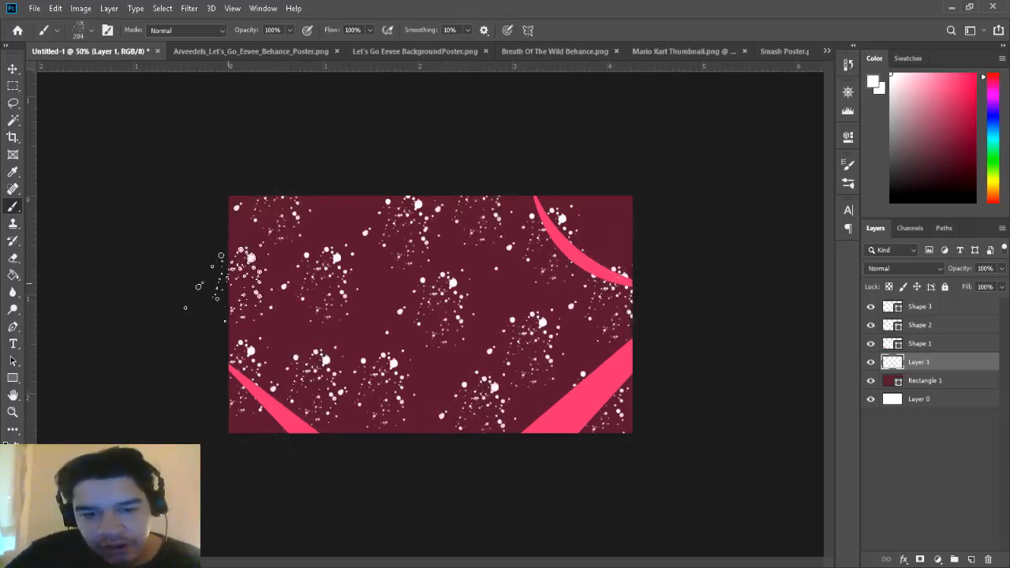
Step: Compare blend modes for the splatter layer, Layer 1, and set it to Overlay
click(941, 269)
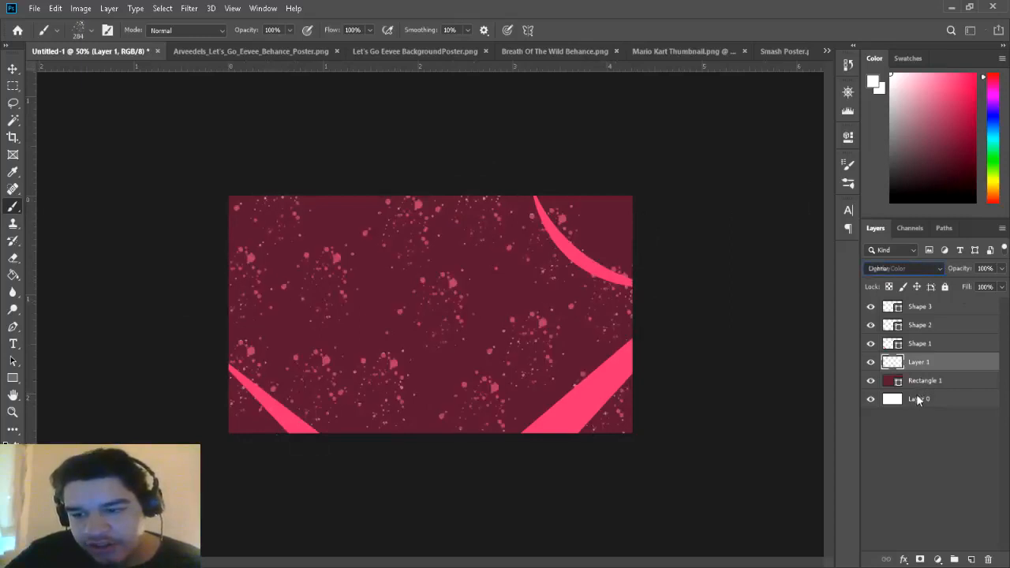
key(Down)
key(Down)
key(Down)
key(Down)
key(Down)
key(Down)
key(Down)
key(Down)
key(Down)
key(Down)
key(Down)
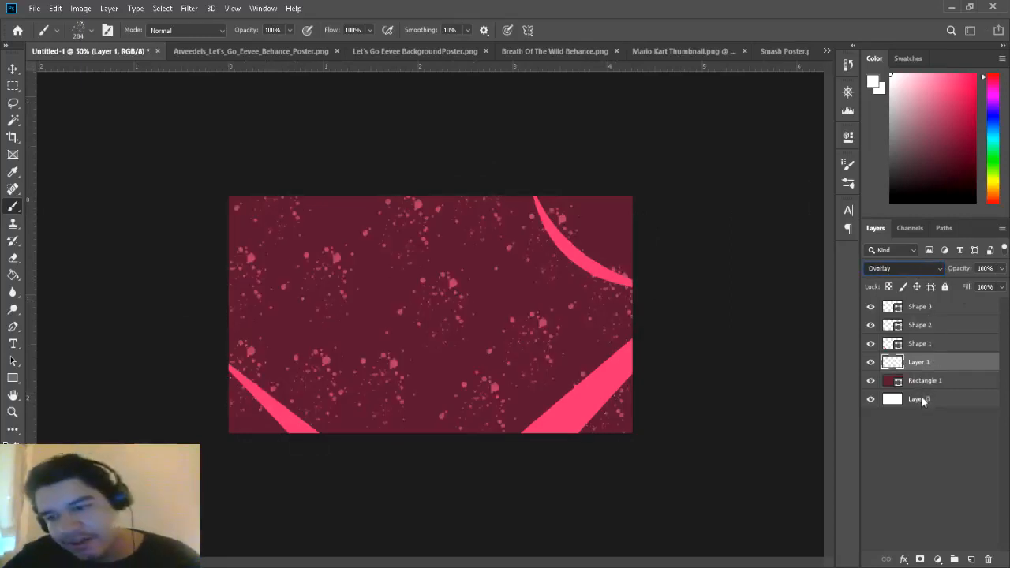
key(Down)
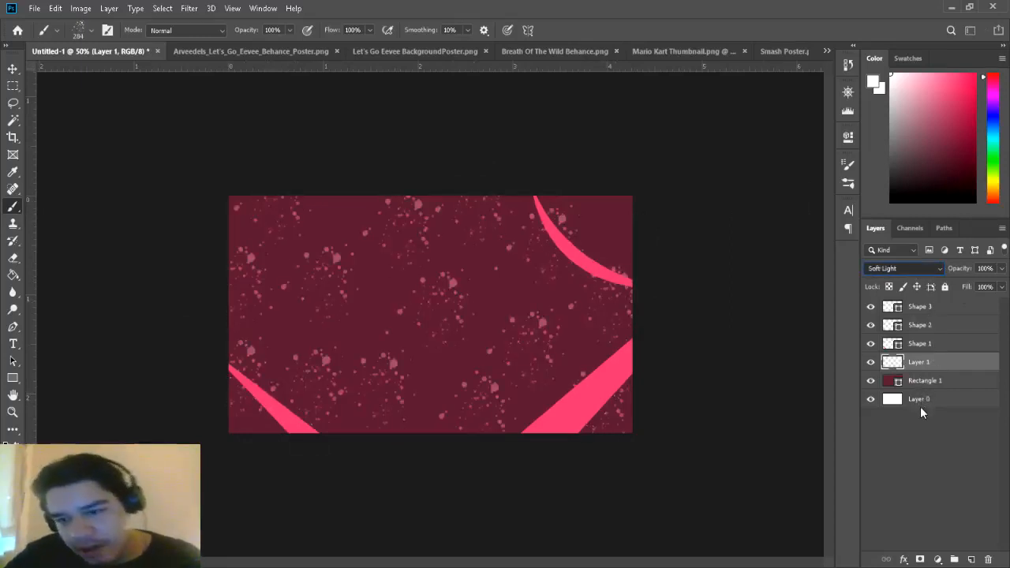
key(Up)
key(Up)
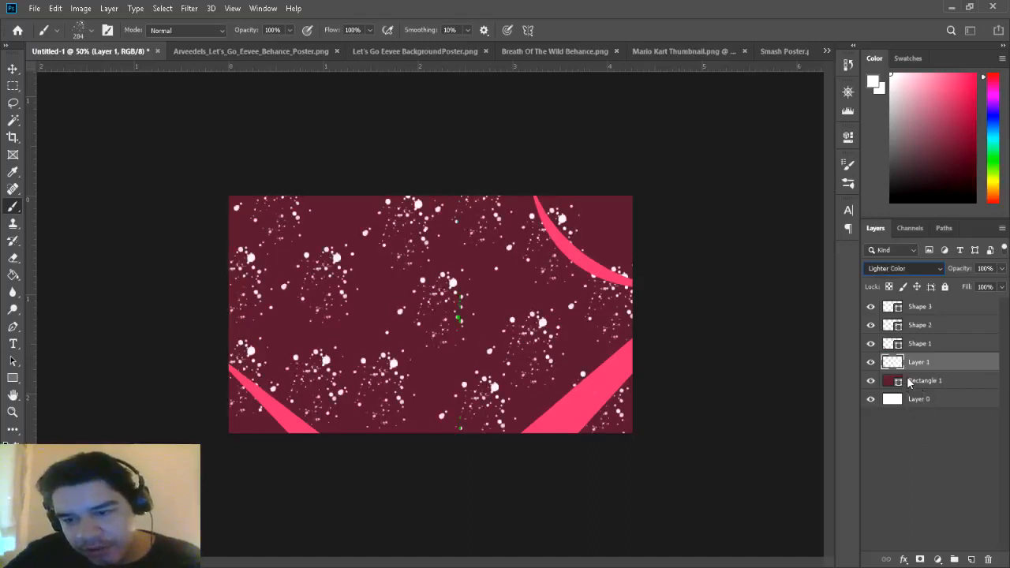
key(Down)
key(Down)
key(Up)
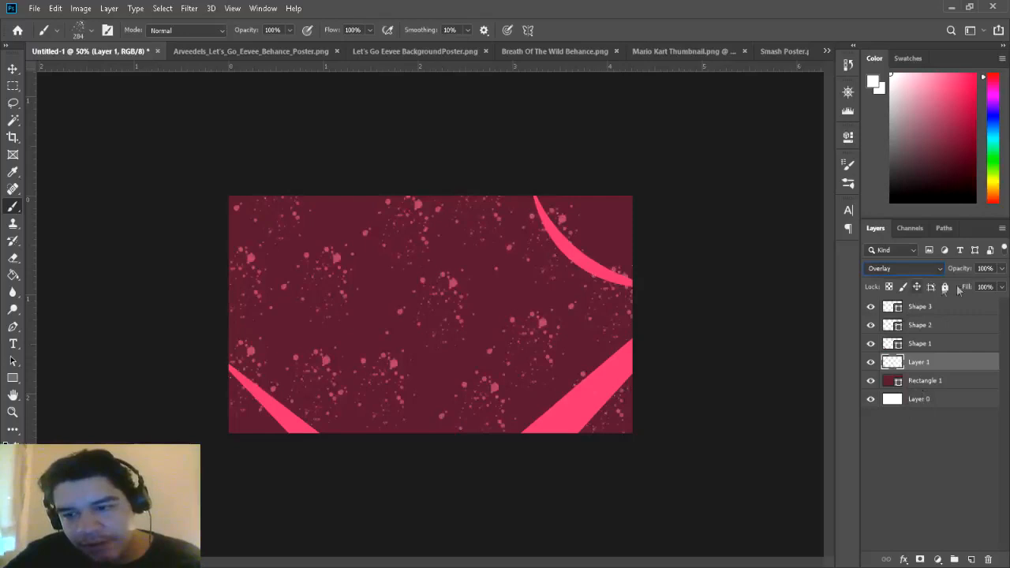
Step: Set the opacity of the splatter layer to 40%
click(984, 268)
text(40)
key(Return)
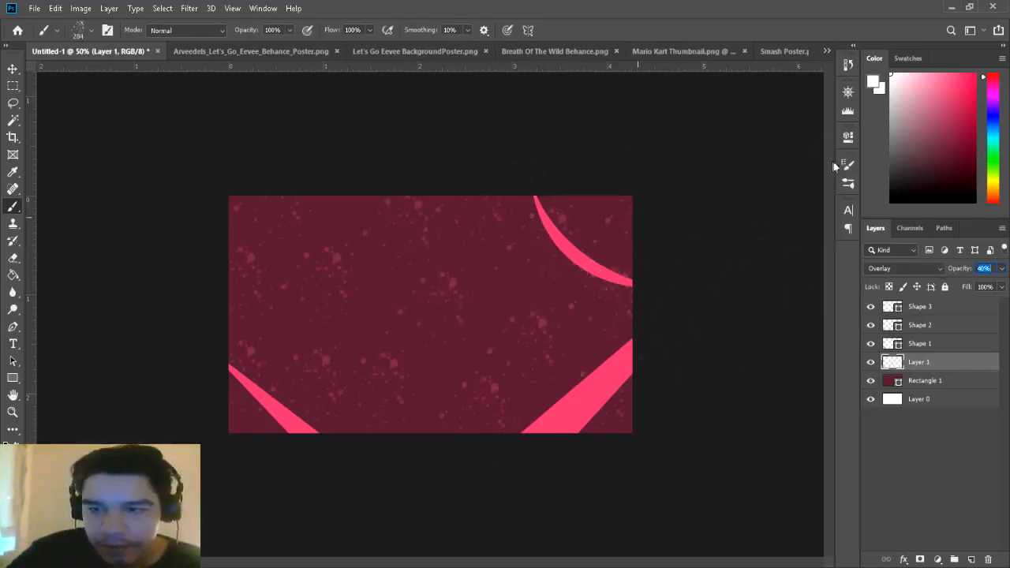
Step: Delete the three pink corner shape layers, Shape 1 to Shape 3
click(938, 348)
shift+click(939, 307)
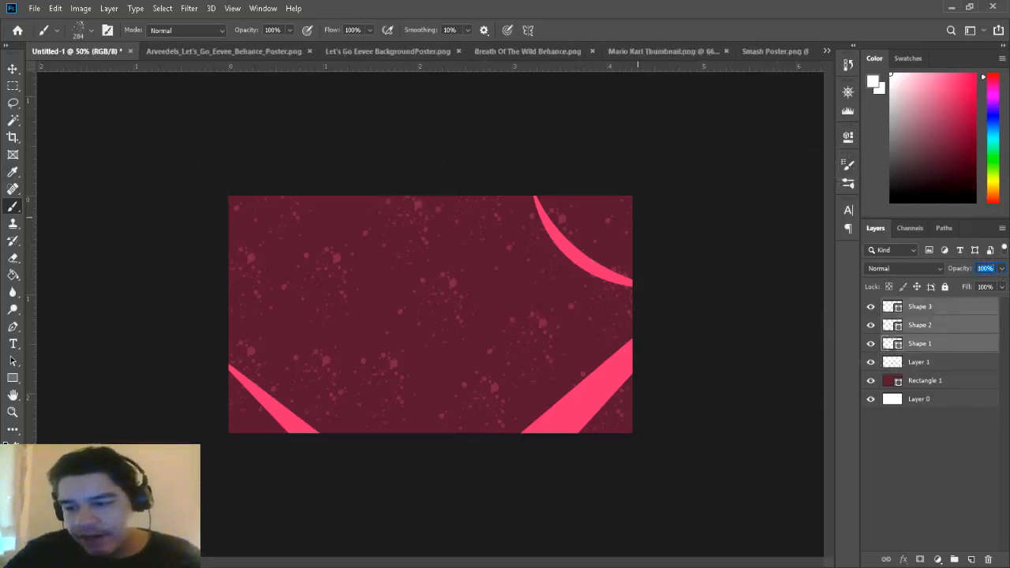
click(988, 560)
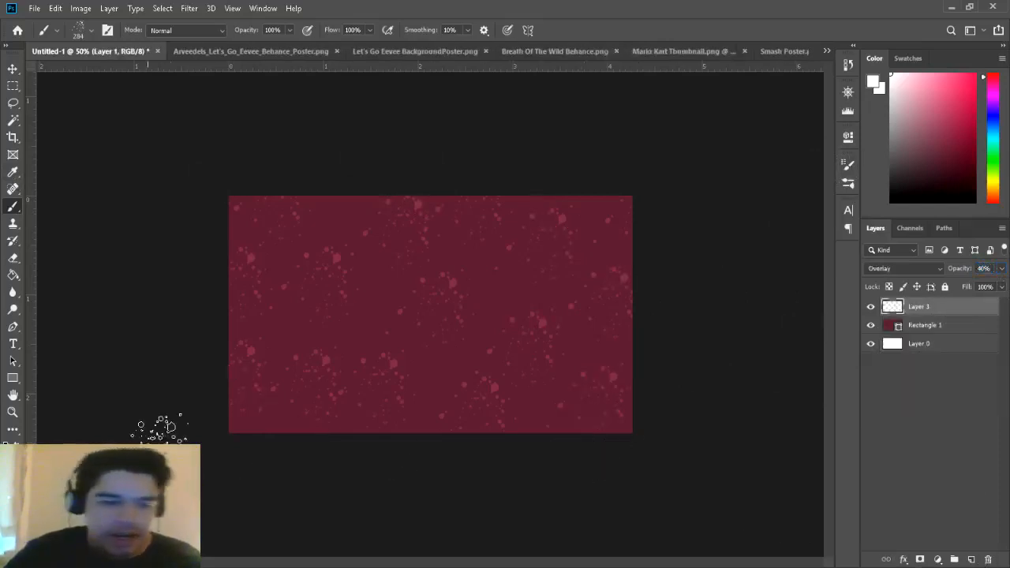
Step: Change the fill of the canvas-sized rectangle, Rectangle 1, to a very dark brown
click(13, 327)
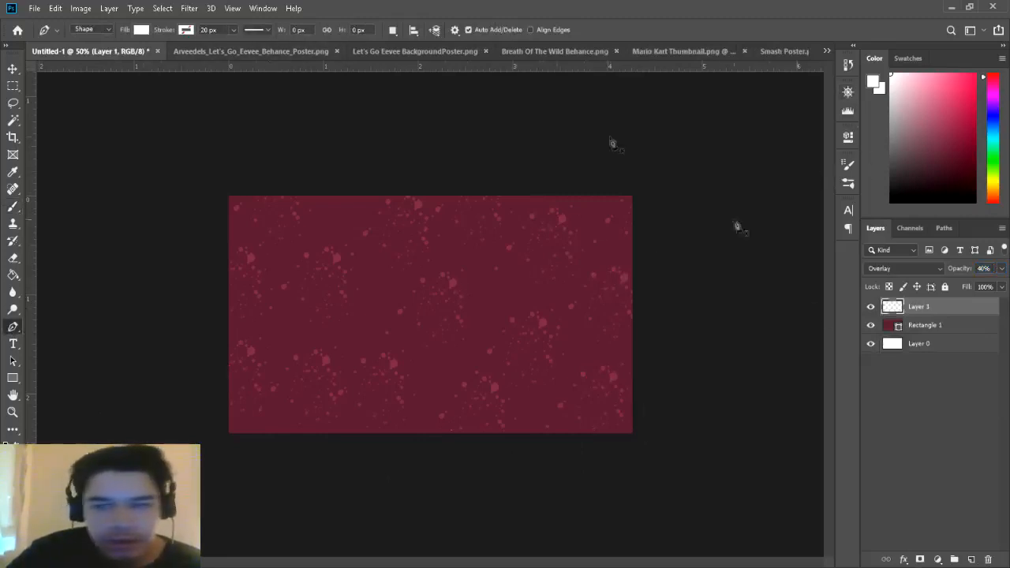
click(960, 332)
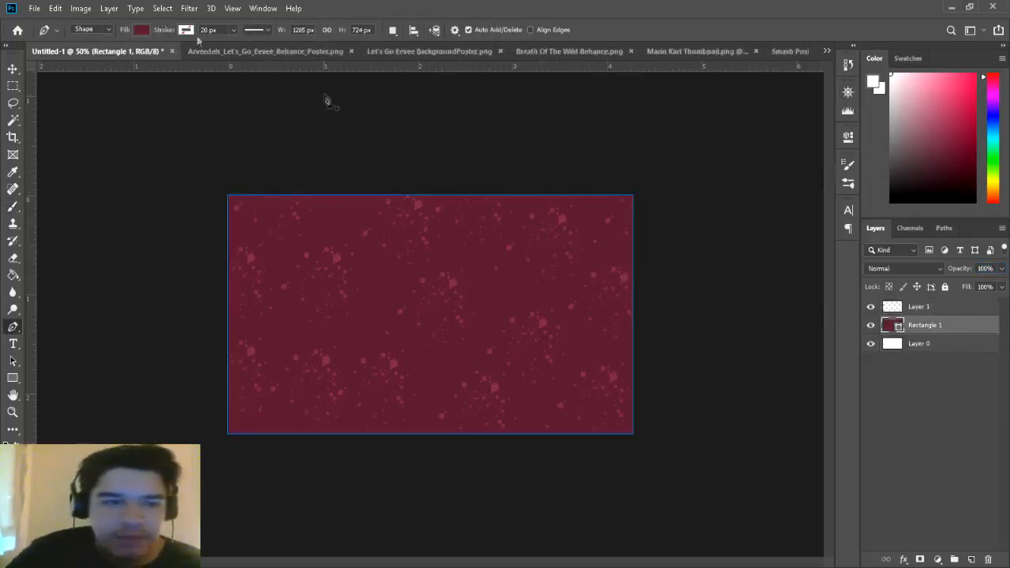
key(i)
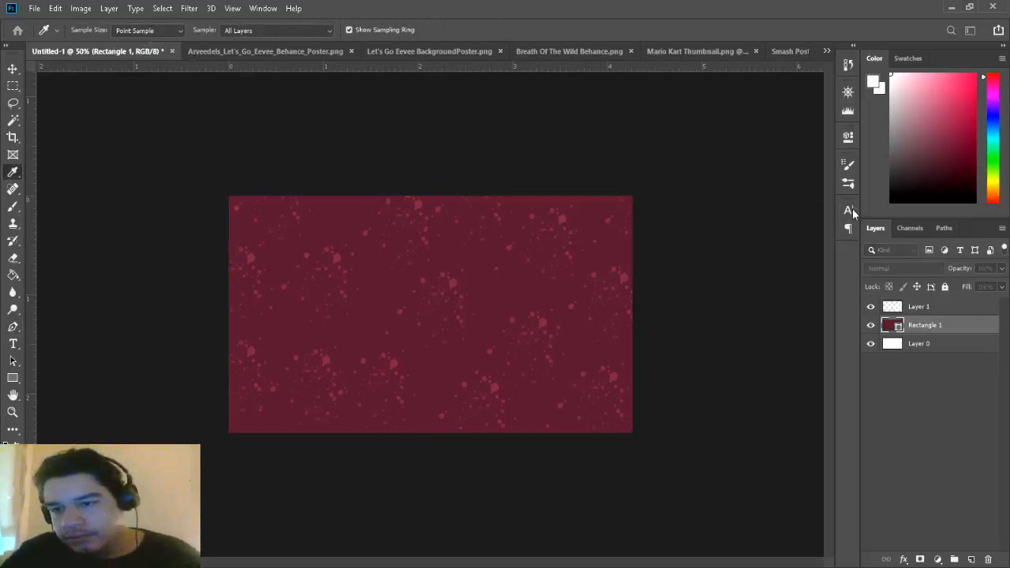
click(954, 49)
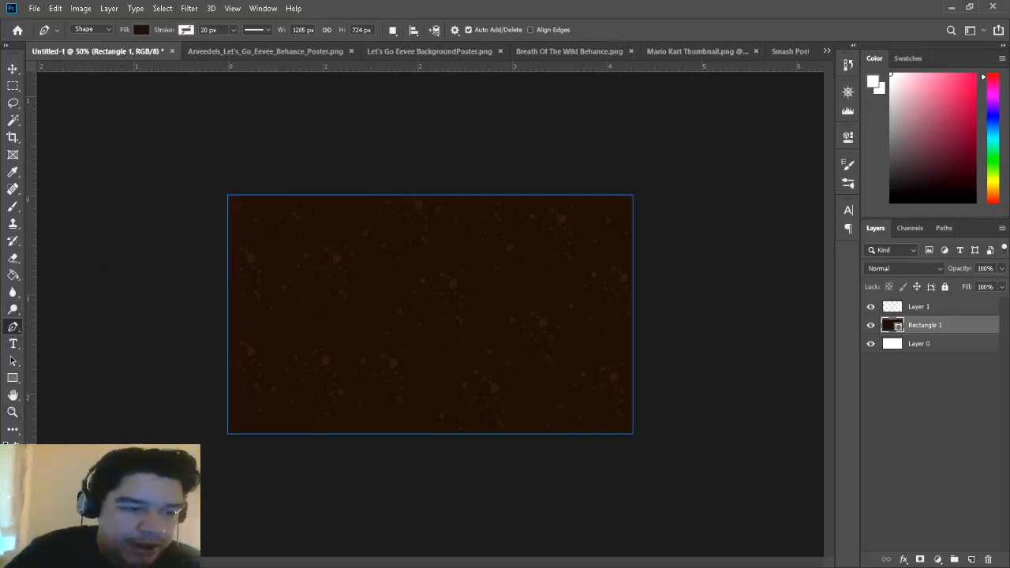
Step: Sample a light orange as the foreground colour and choose a soft round brush
key(i)
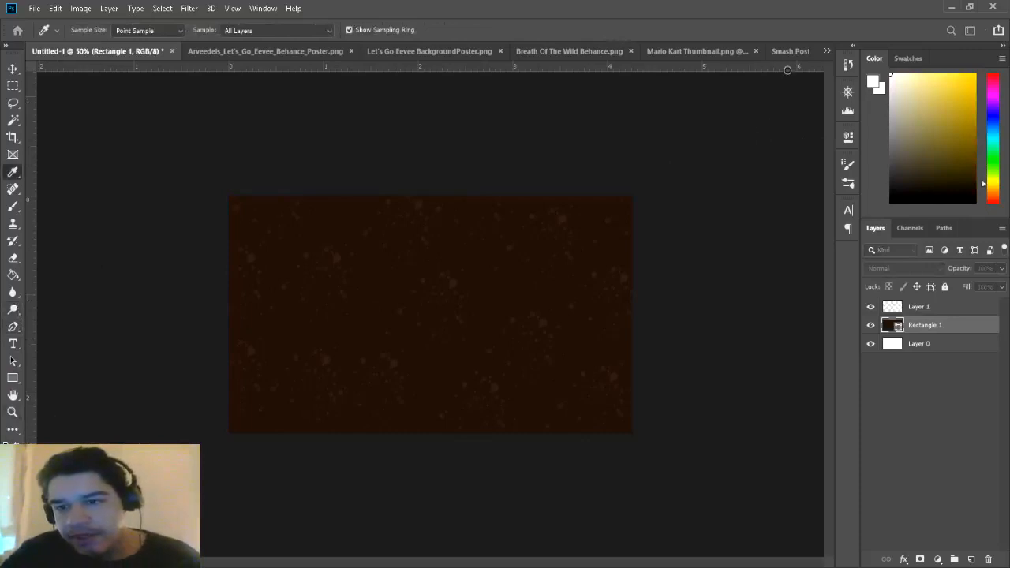
click(959, 40)
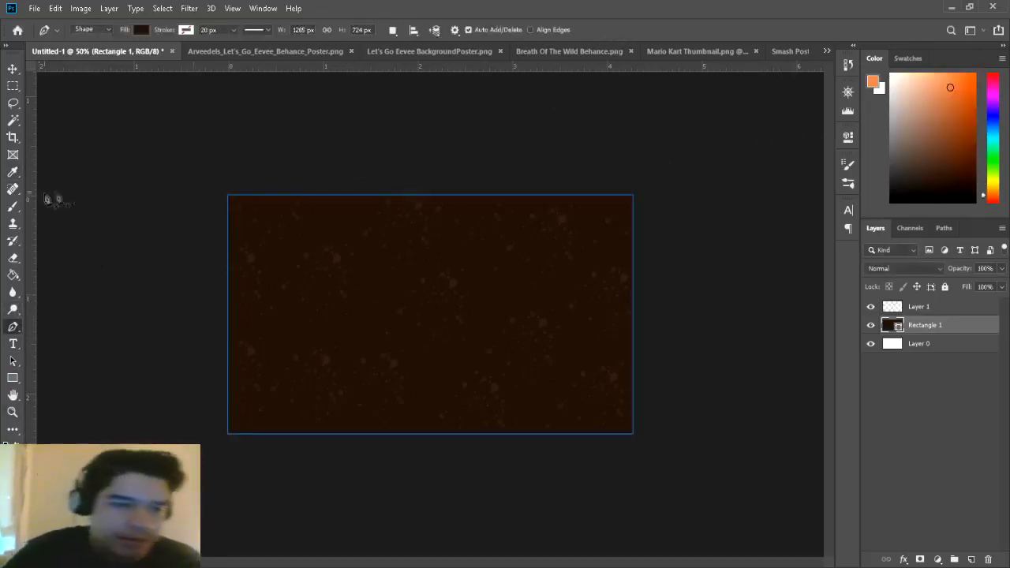
click(12, 206)
click(852, 168)
click(715, 187)
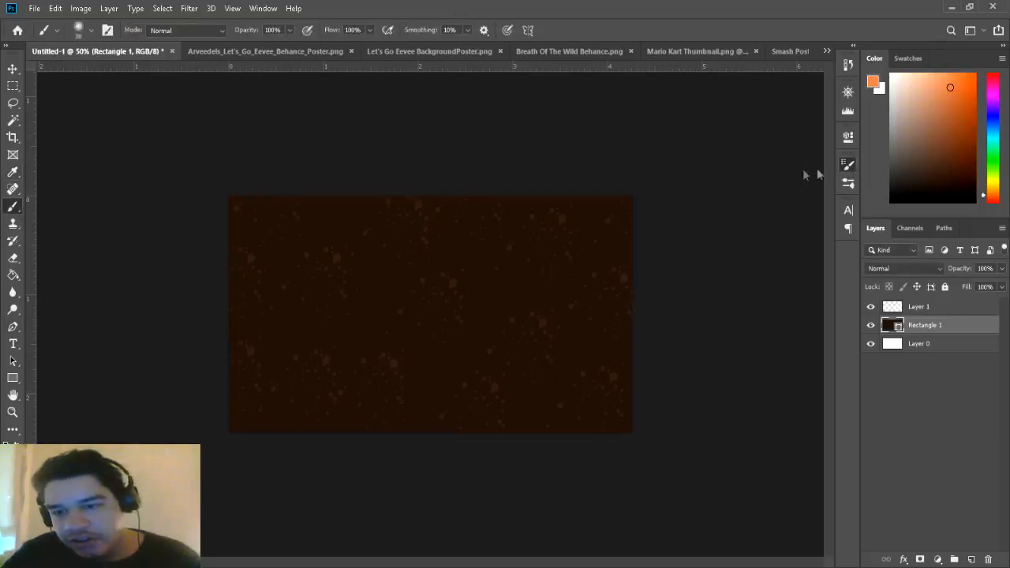
Step: Paint soft orange glows in the canvas's two lower corners on a new layer above Layer 1, using an 800 px brush
click(921, 309)
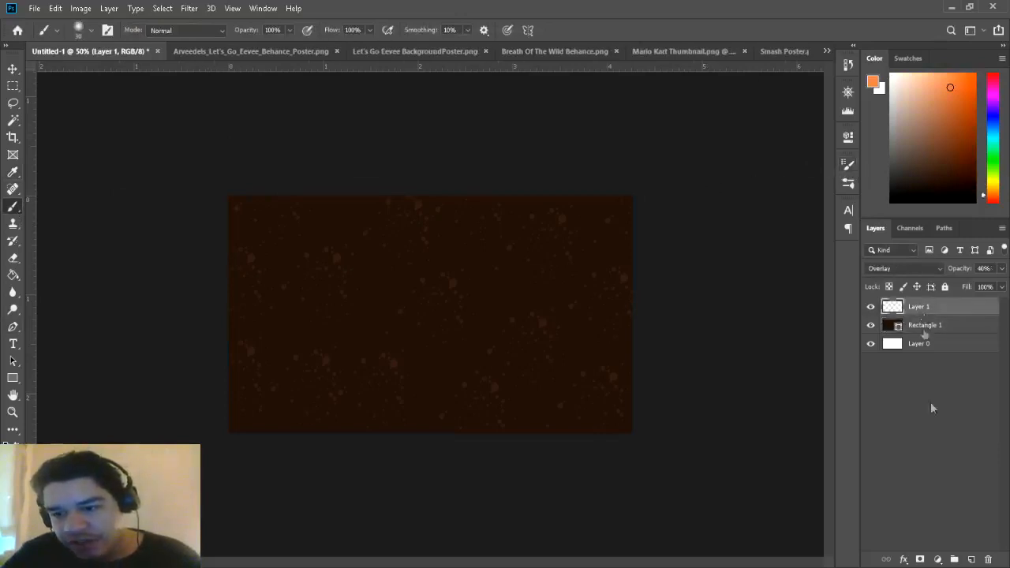
click(972, 559)
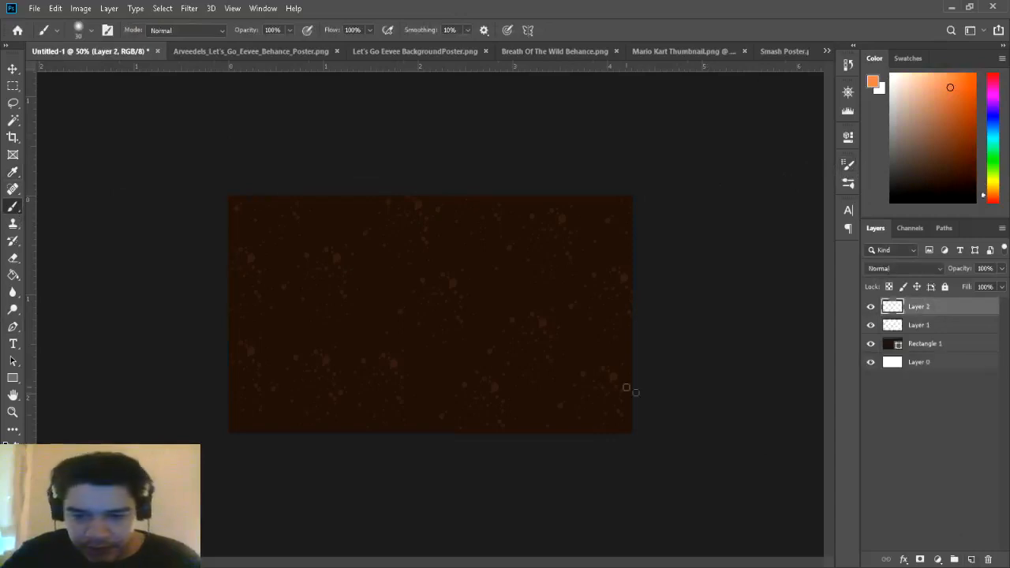
key(bracketright)
key(bracketright)
key(bracketright)
key(bracketright)
key(bracketright)
key(bracketright)
key(bracketright)
key(bracketright)
key(bracketright)
key(bracketright)
key(bracketright)
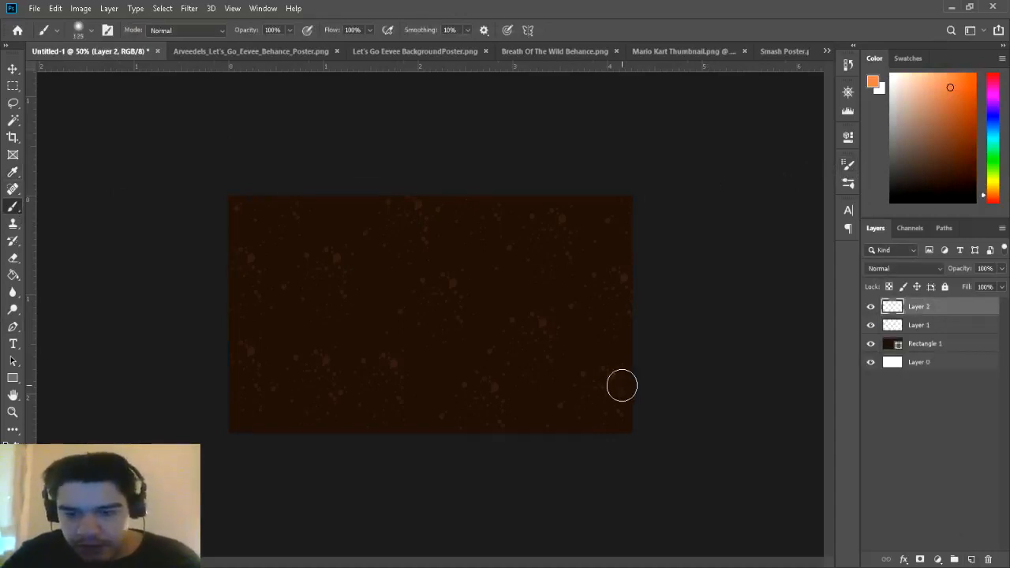
key(bracketright)
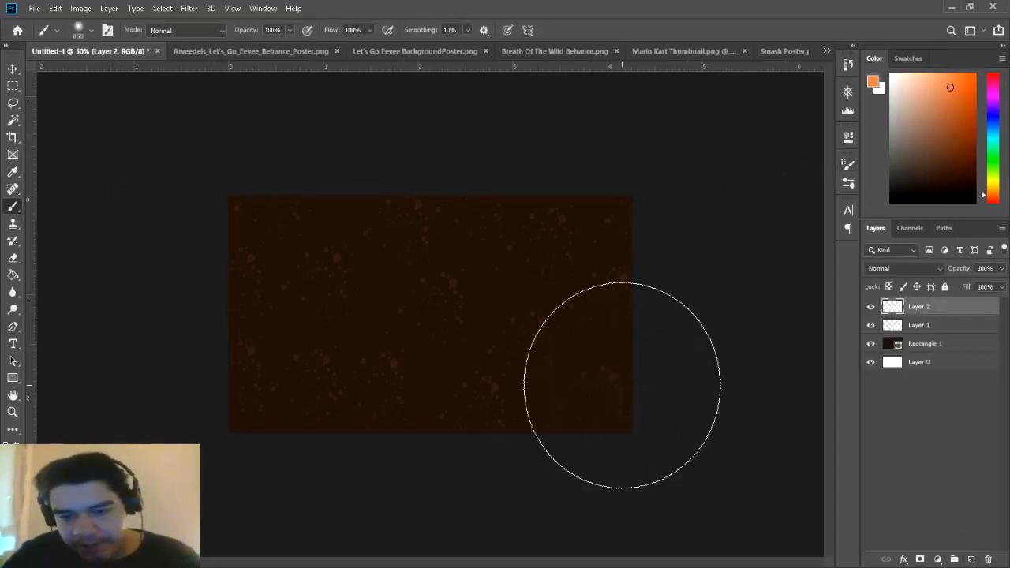
click(639, 478)
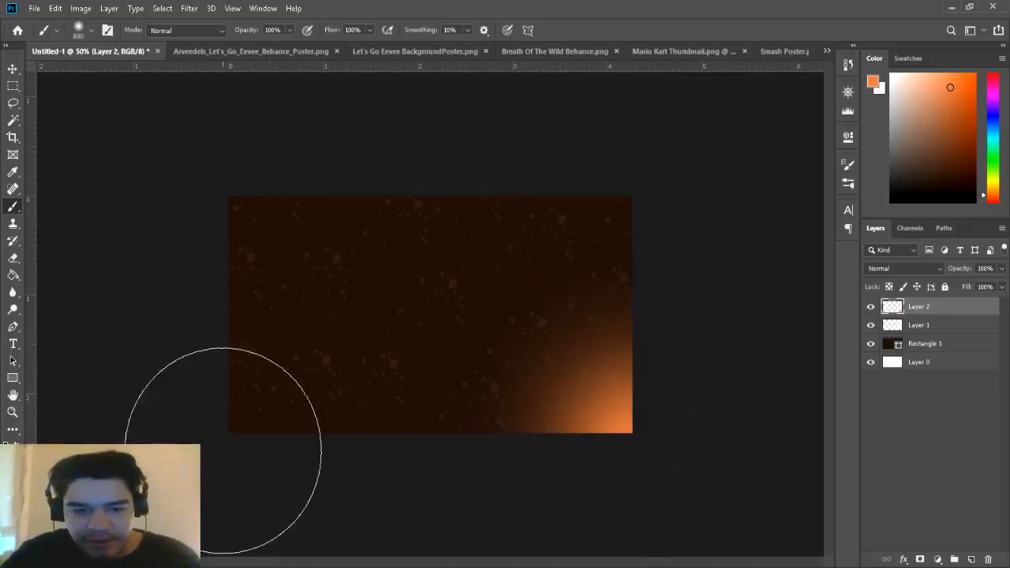
click(227, 437)
Step: Compare blend modes for the orange glow layer, Layer 2, and set it to Screen
click(923, 267)
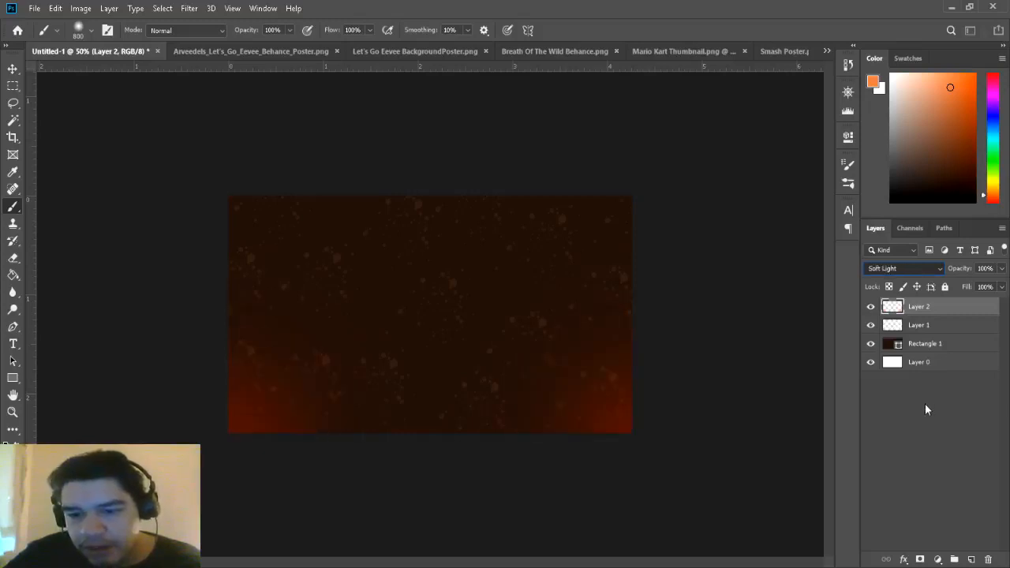
click(921, 347)
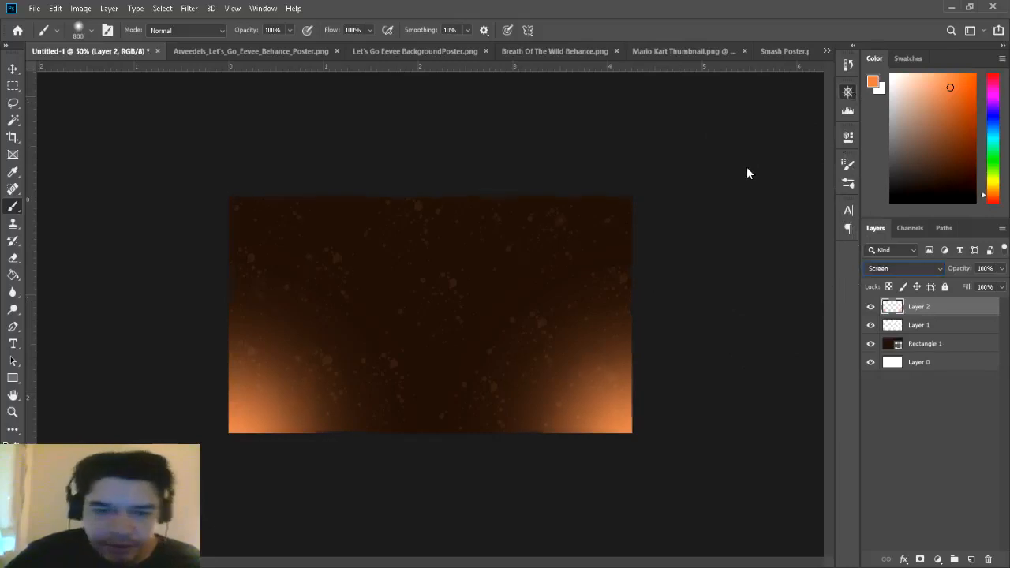
Step: Paint a soft white glow over the canvas's upper edge on a new layer above Layer 2, using a 1700 px brush
key(ctrl+minus)
click(971, 559)
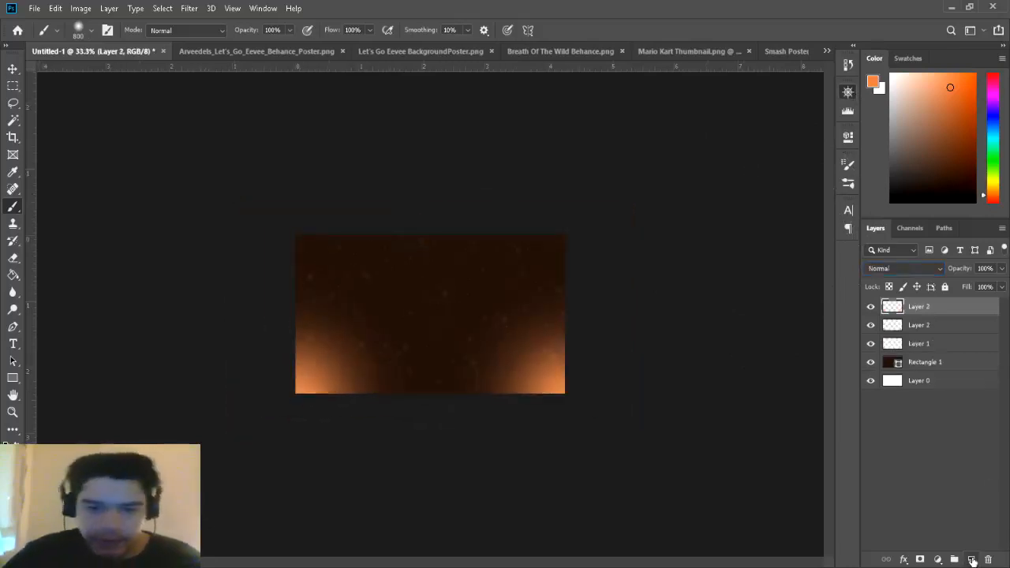
key(x)
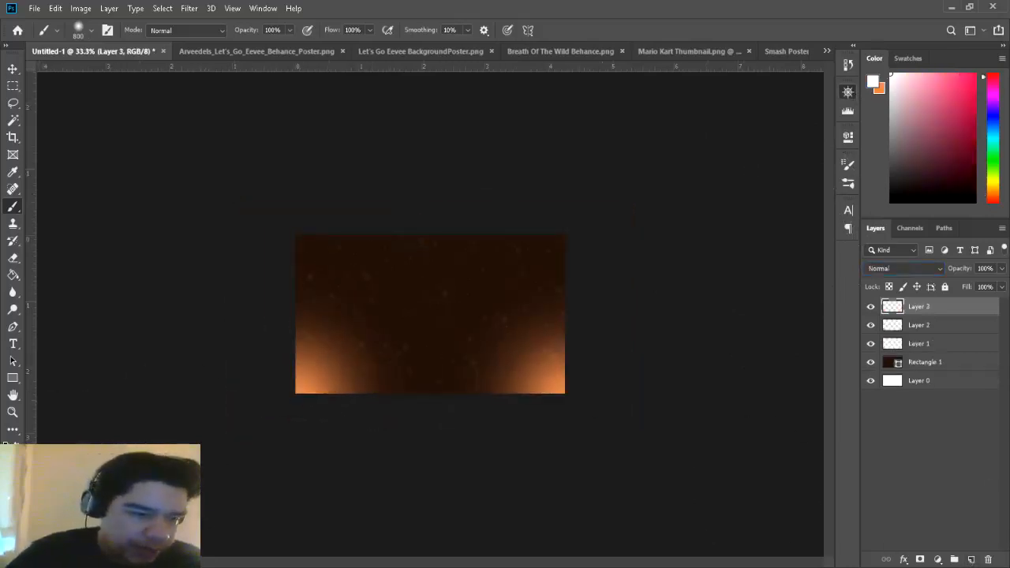
key(i)
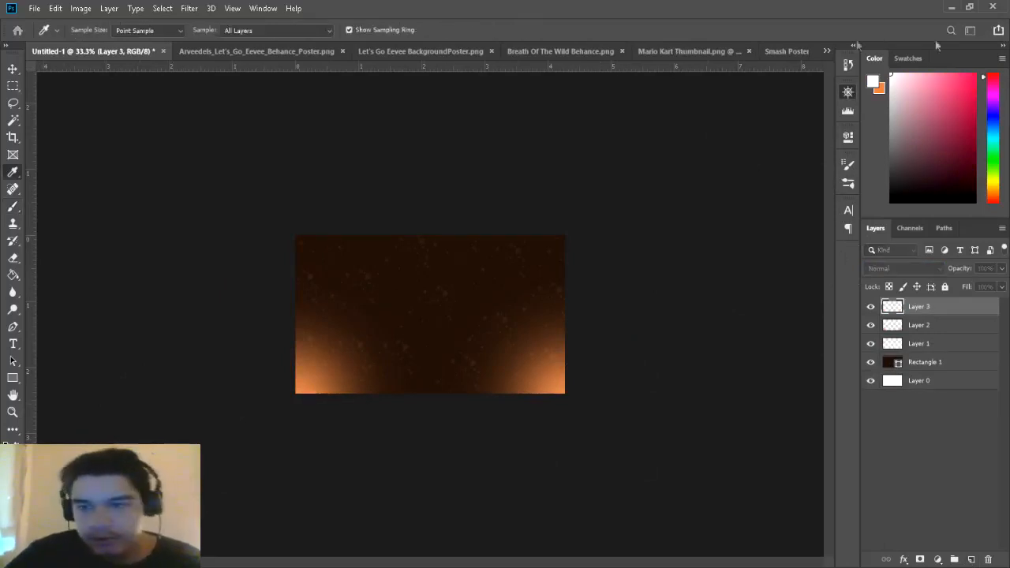
key(b)
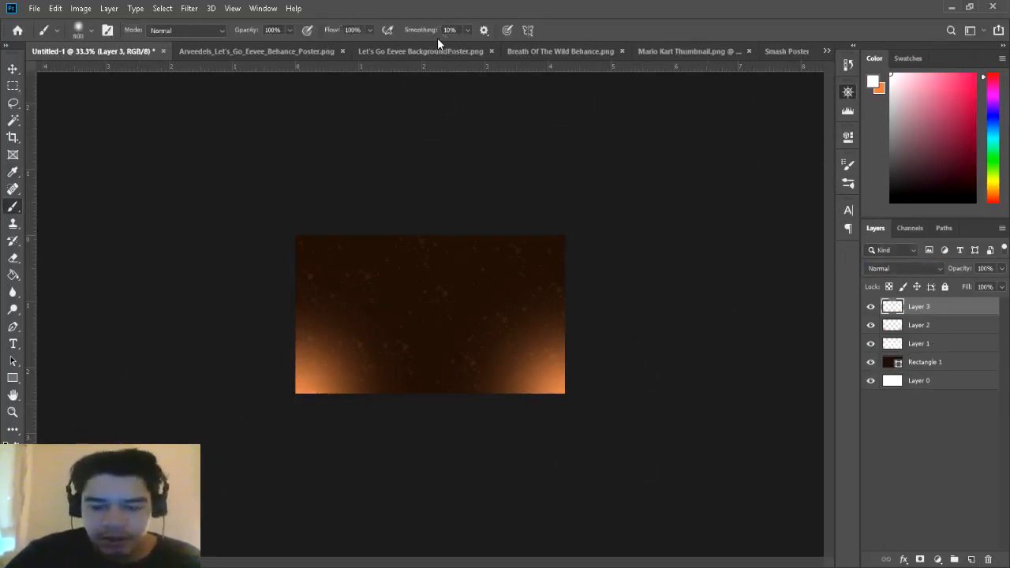
key(bracketright)
key(bracketright)
key(bracketright)
key(bracketright)
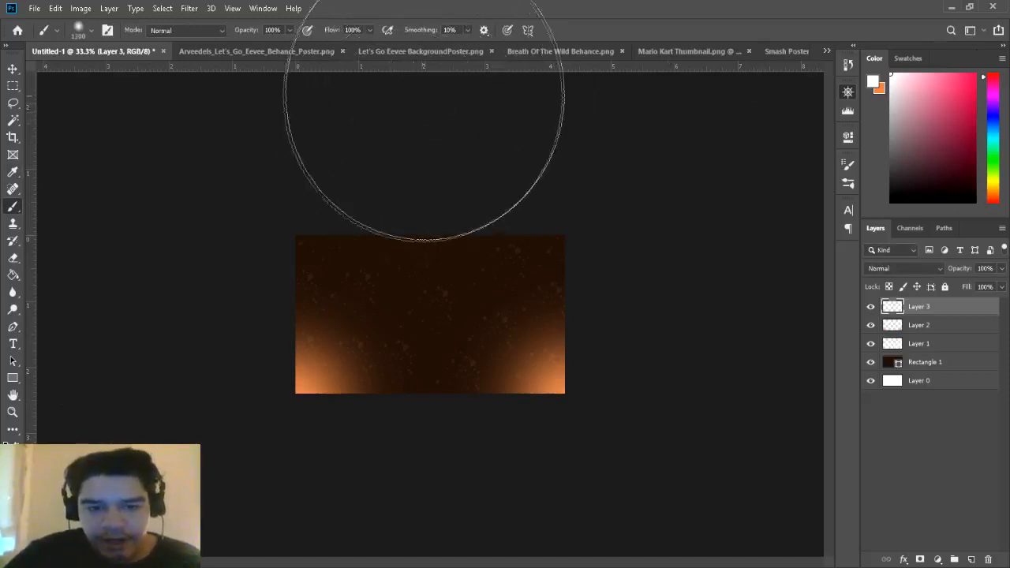
click(427, 93)
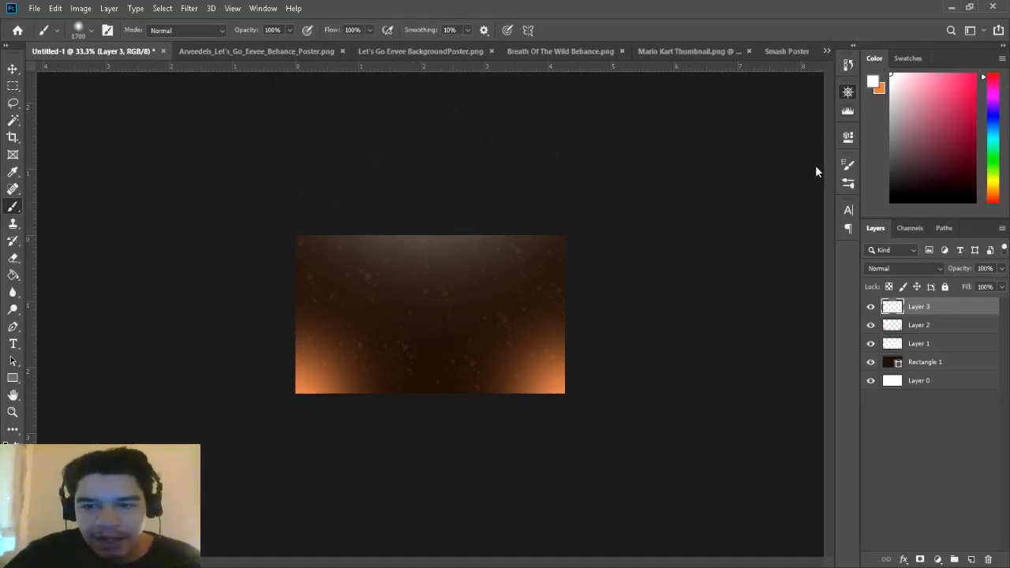
key(ctrl+plus)
key(ctrl+plus)
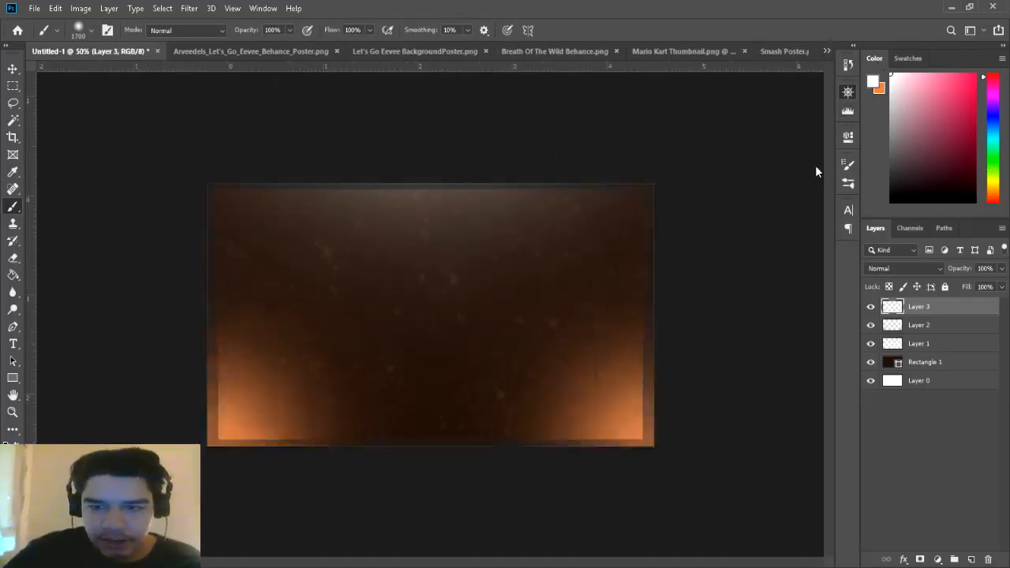
key(ctrl+minus)
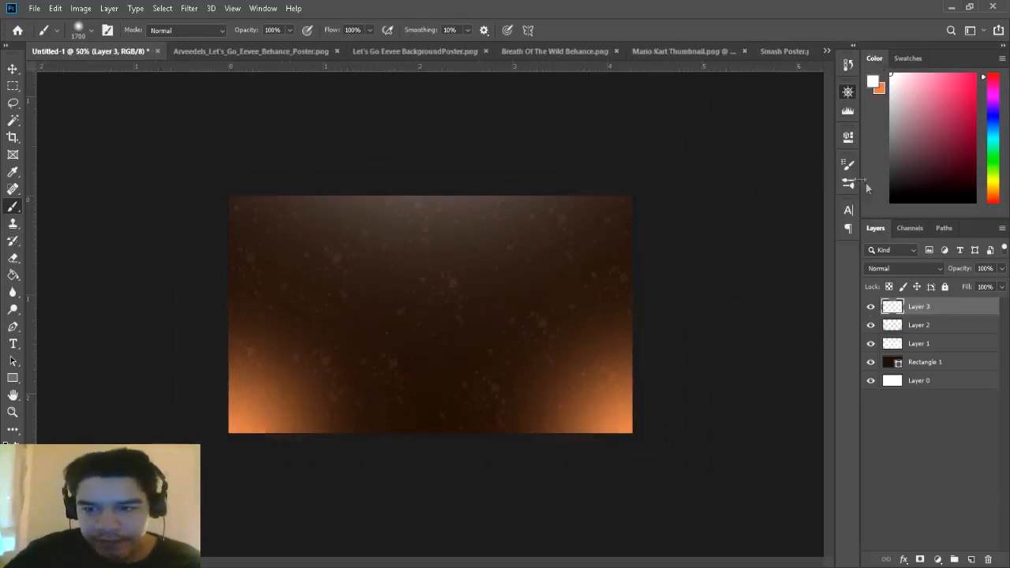
Step: Delete the splatter texture layer, Layer 1
click(917, 349)
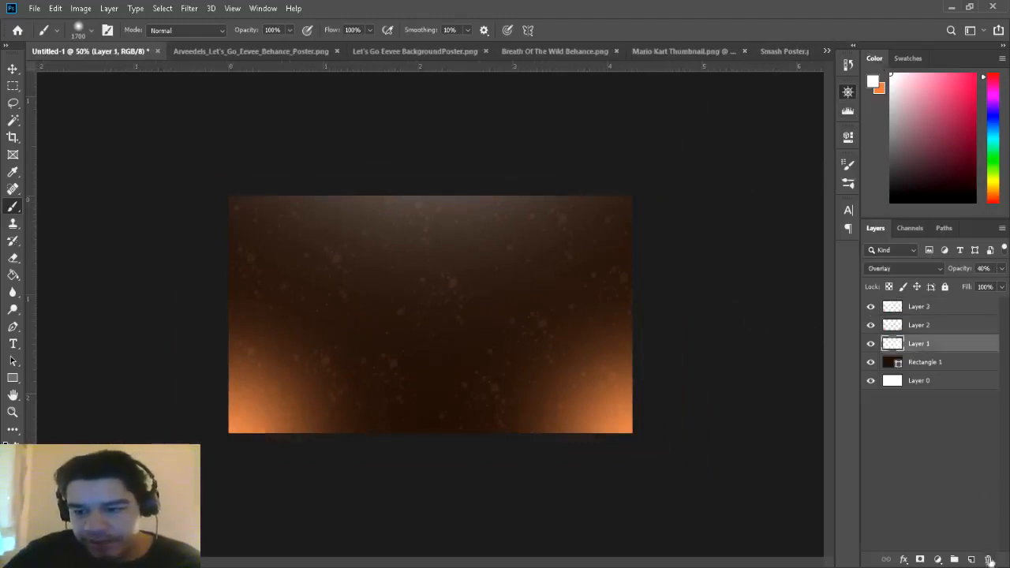
click(987, 559)
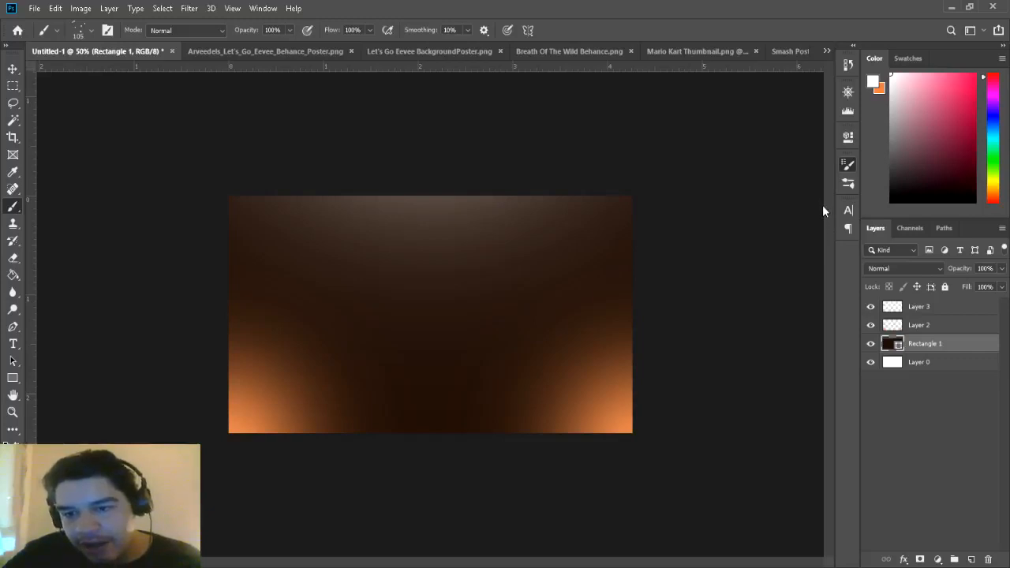
Step: Cover a new layer above Rectangle 1 with white strokes across the canvas, using a rough 127 px texture brush
click(769, 211)
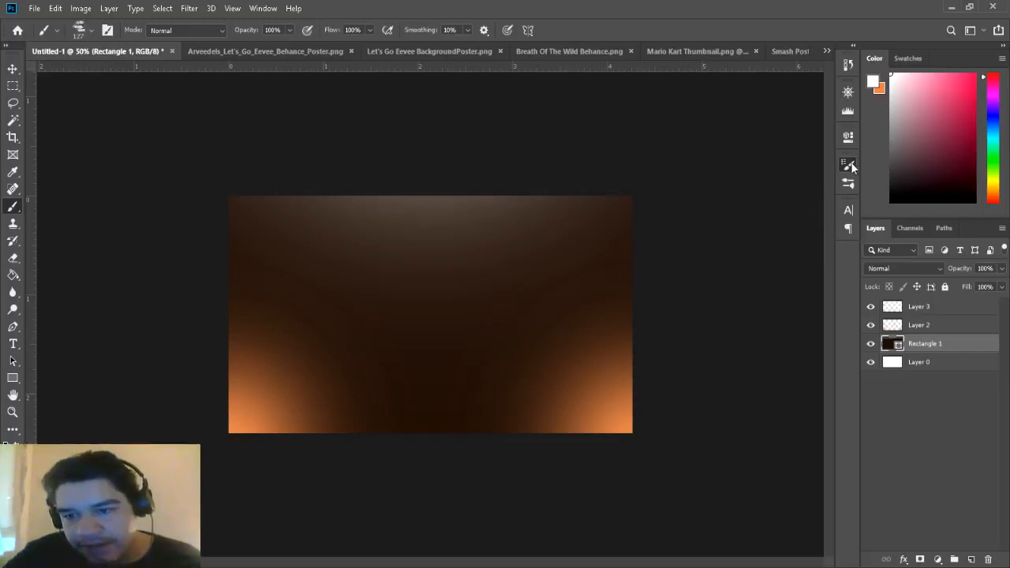
click(971, 560)
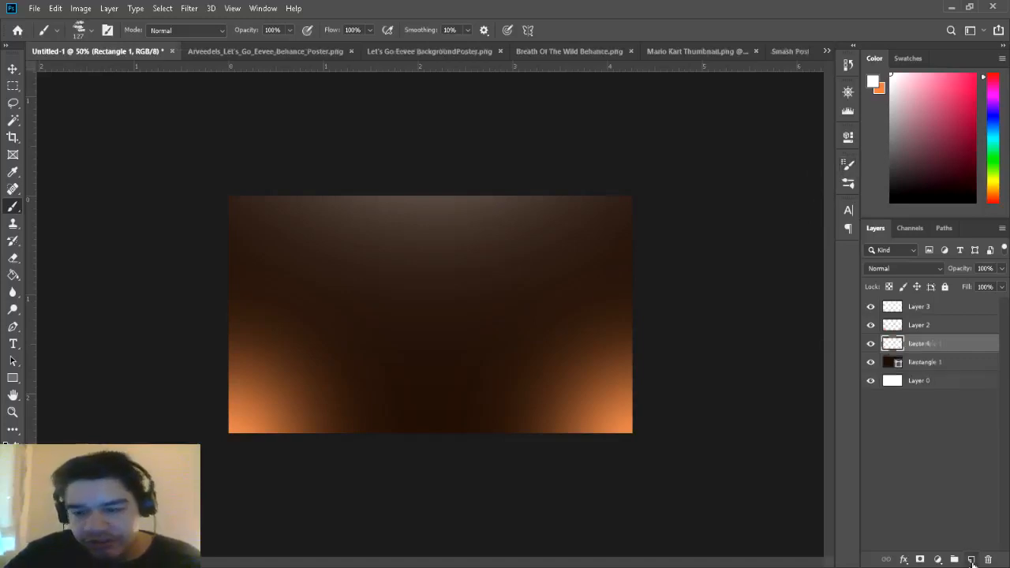
drag(627, 206, 236, 422)
mouse_move(326, 336)
mouse_down()
mouse_move(139, 428)
mouse_move(428, 124)
mouse_move(254, 288)
mouse_move(174, 430)
mouse_up()
mouse_move(198, 399)
mouse_down()
mouse_move(608, 174)
mouse_move(237, 439)
mouse_move(536, 296)
mouse_move(292, 485)
mouse_move(710, 355)
mouse_up()
Step: Set the white texture layer, Layer 4, to Overlay at 30% opacity
click(937, 269)
click(935, 400)
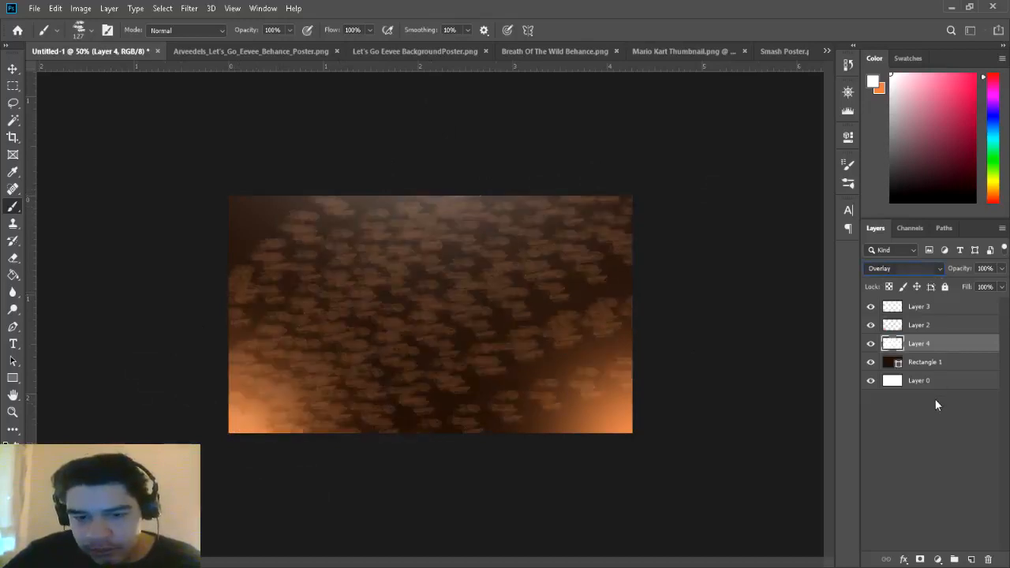
click(985, 268)
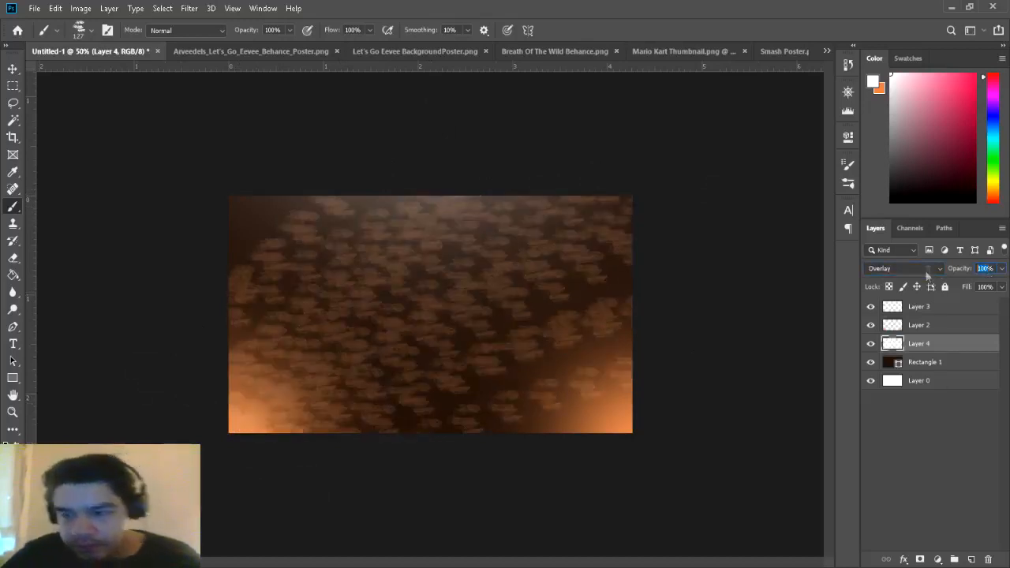
text(30)
key(Return)
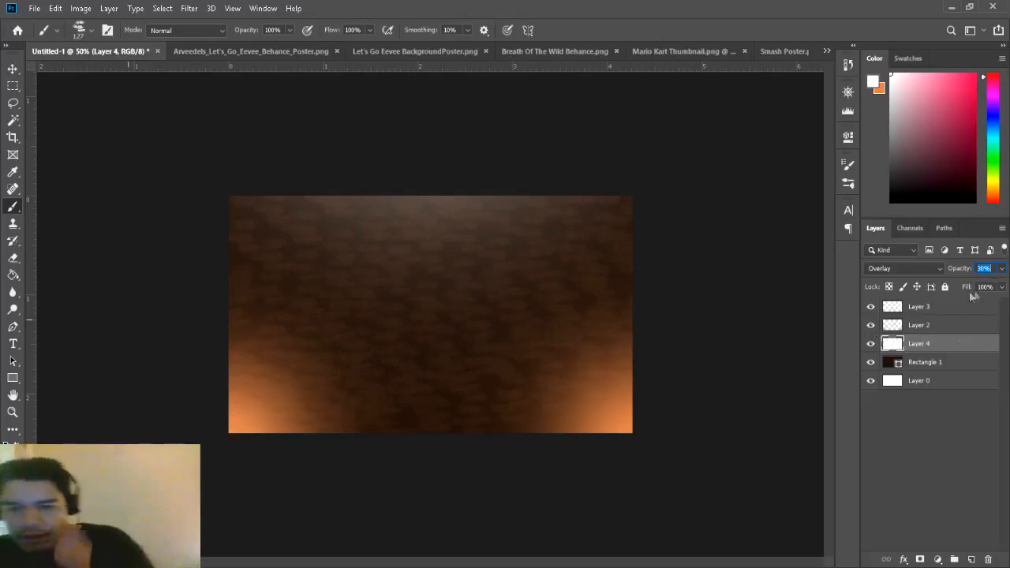
Step: Draw a closed white crescent shape about 451 × 702 px with the Pen tool, curving up from the lower edge in the canvas's left half
click(13, 69)
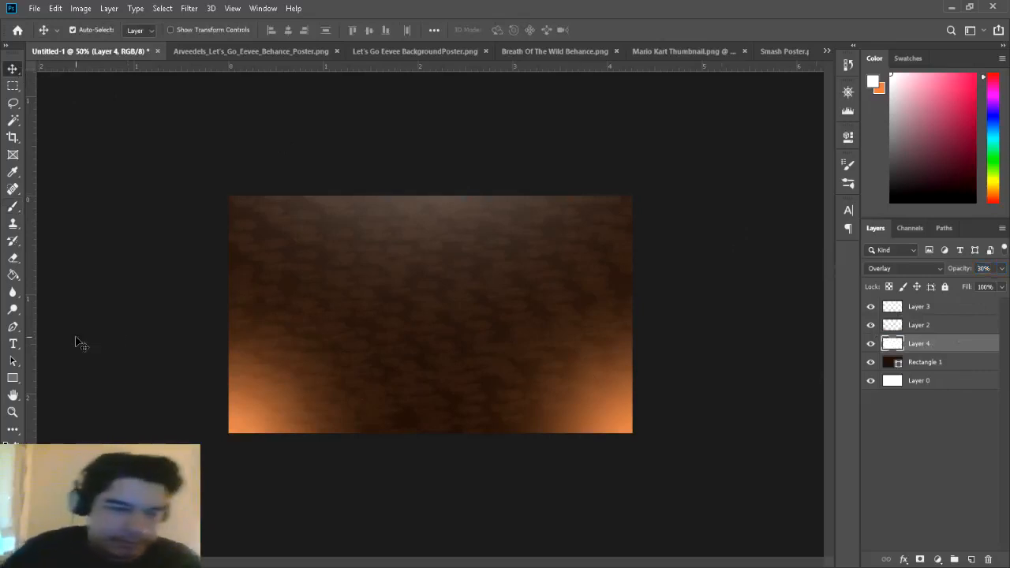
click(12, 325)
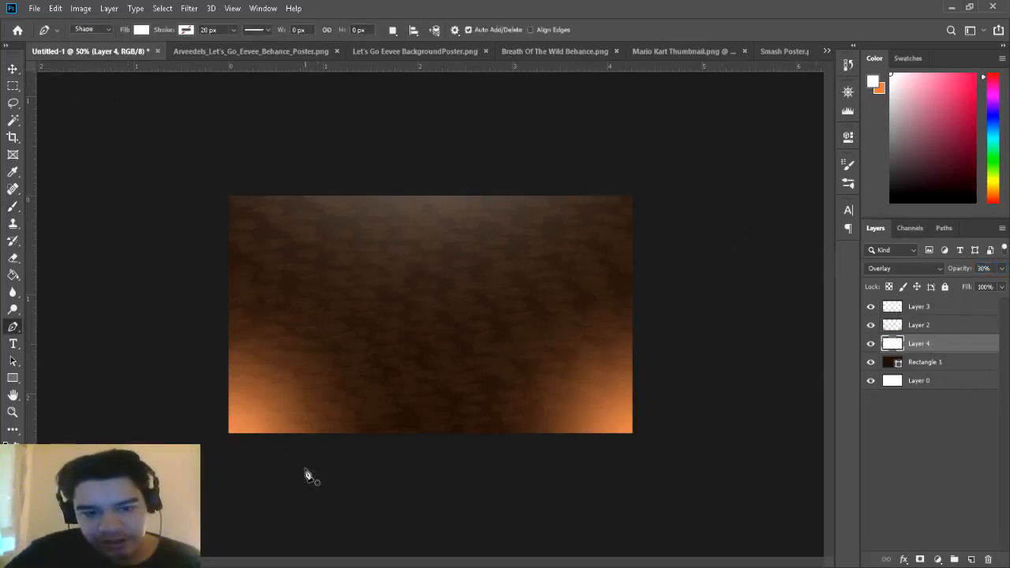
click(339, 455)
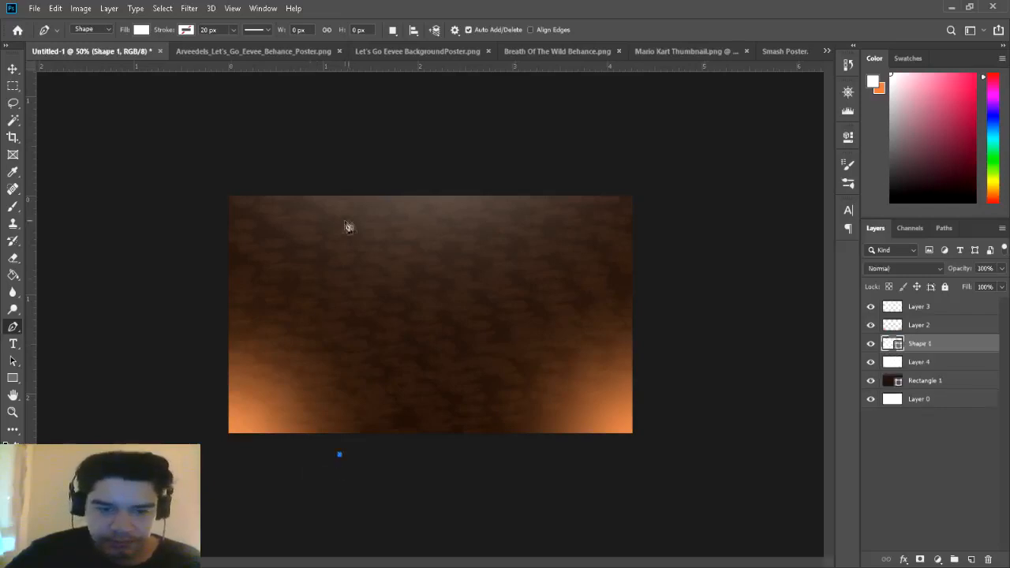
drag(263, 227, 294, 73)
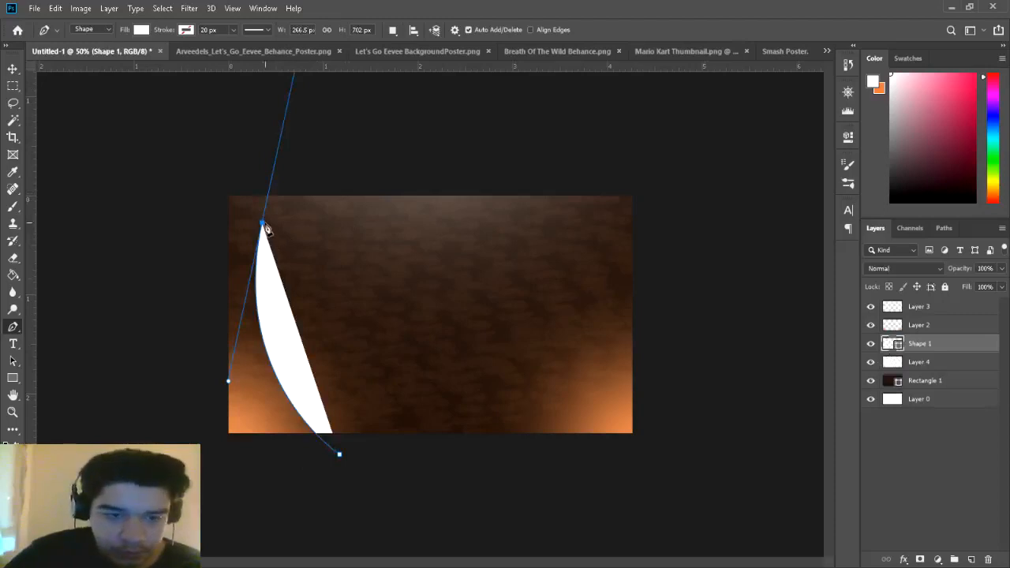
click(263, 226)
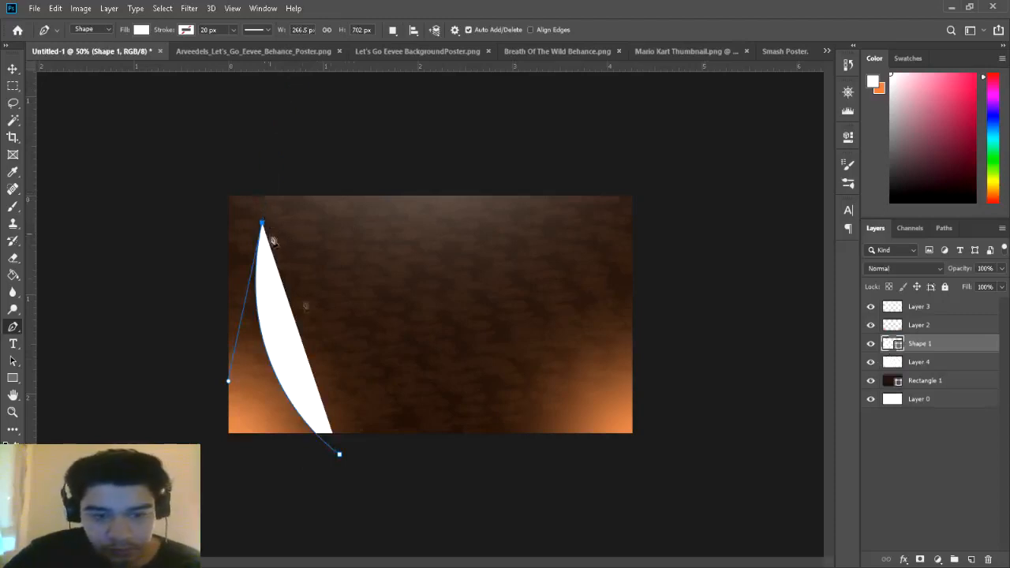
click(398, 444)
drag(399, 448, 506, 502)
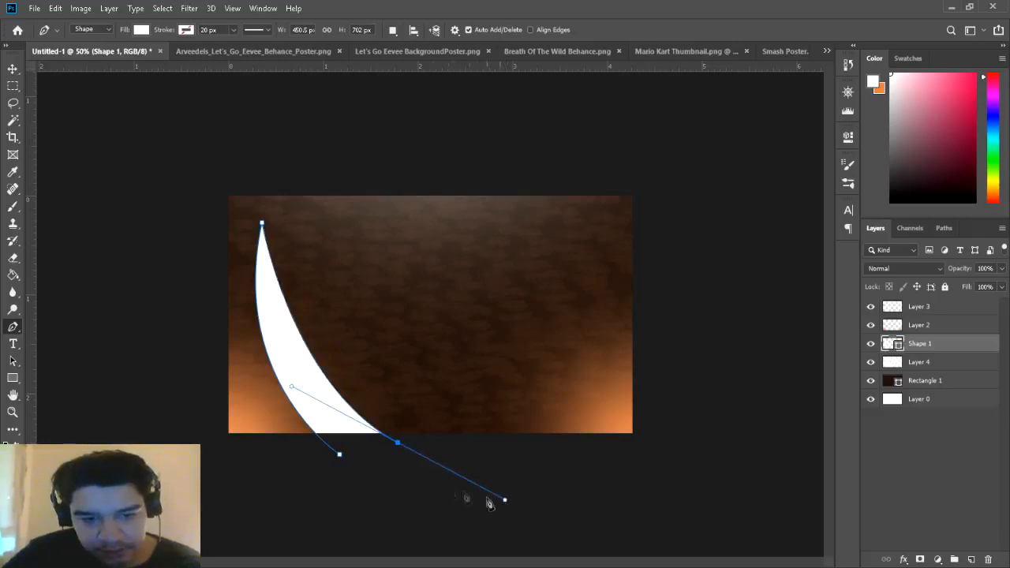
click(398, 445)
click(339, 455)
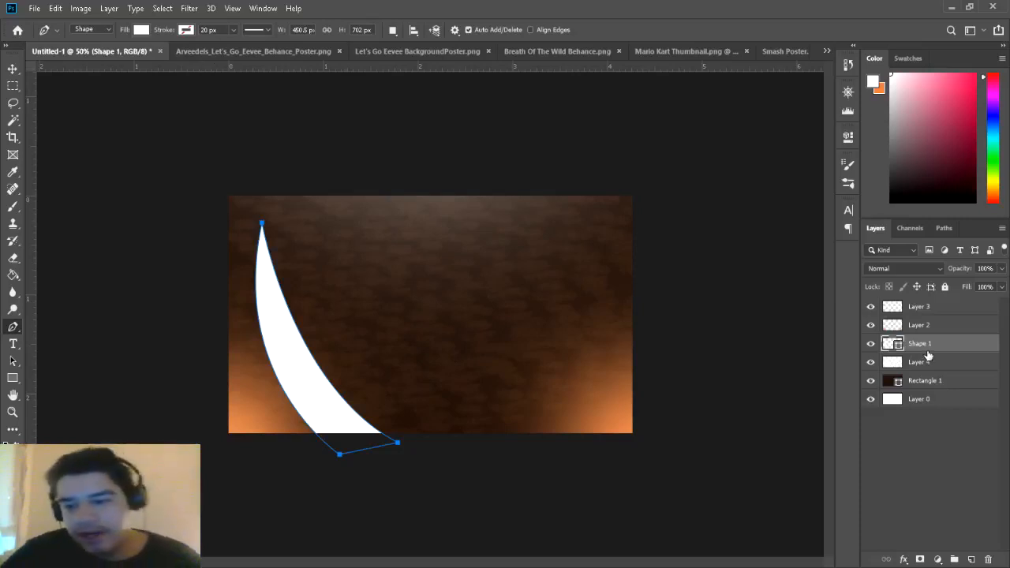
click(870, 82)
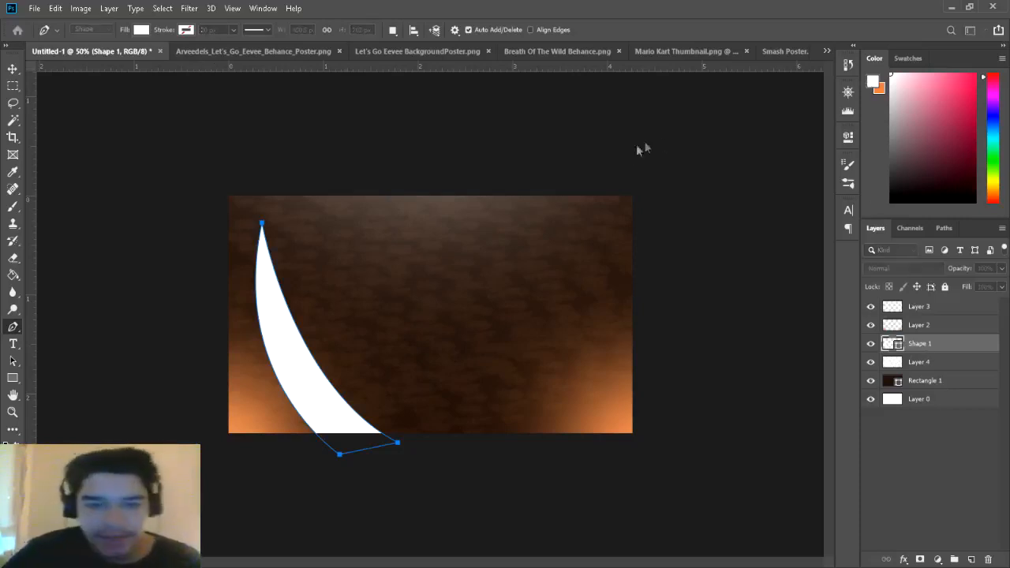
Step: Duplicate the white crescent shape, Shape 1, and flip the copy horizontally
key(ctrl+j)
key(v)
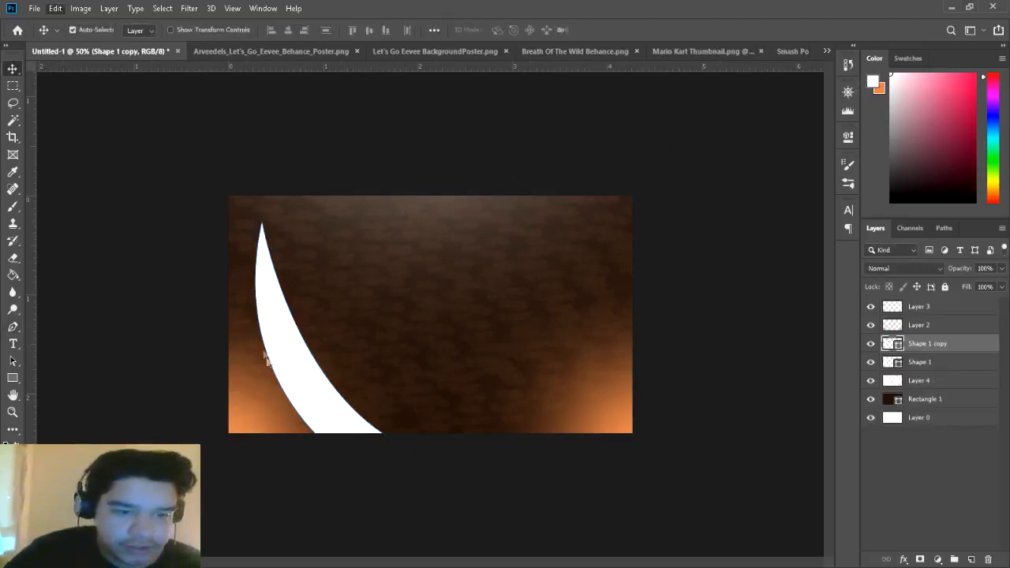
click(287, 463)
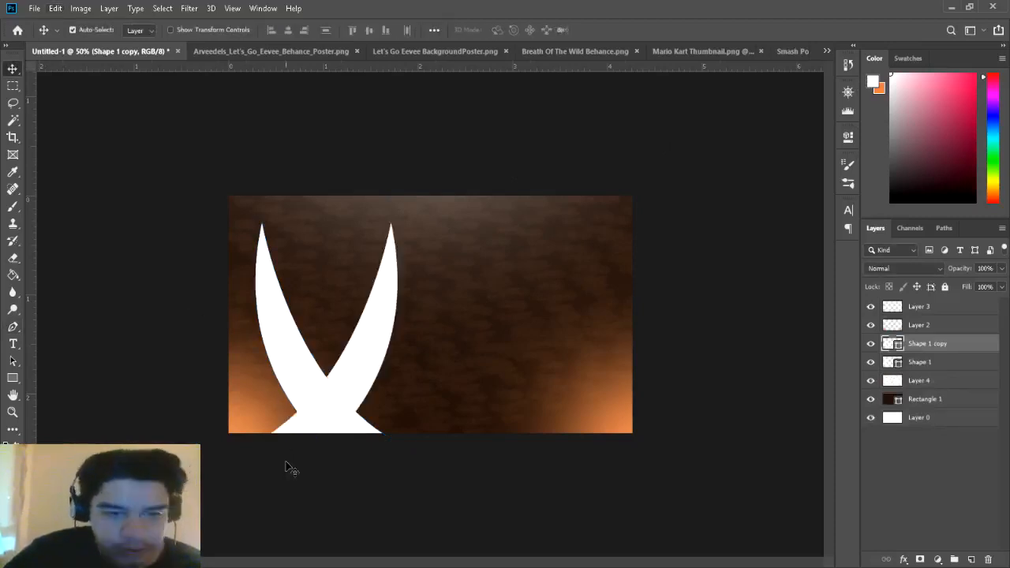
Step: Flip the copied white crescent vertically and move it to the canvas's upper-right corner
click(64, 8)
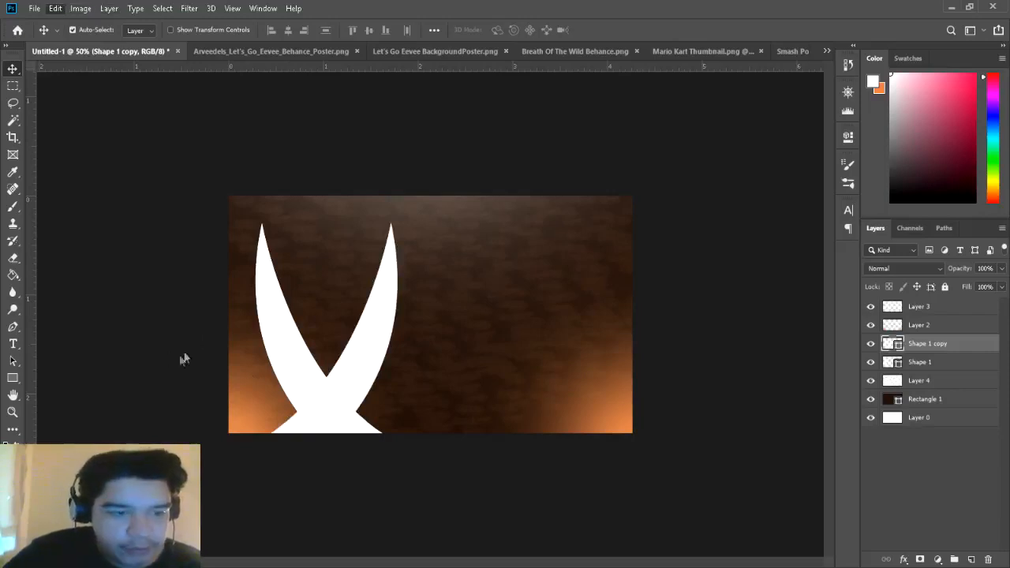
click(280, 471)
drag(345, 293, 558, 239)
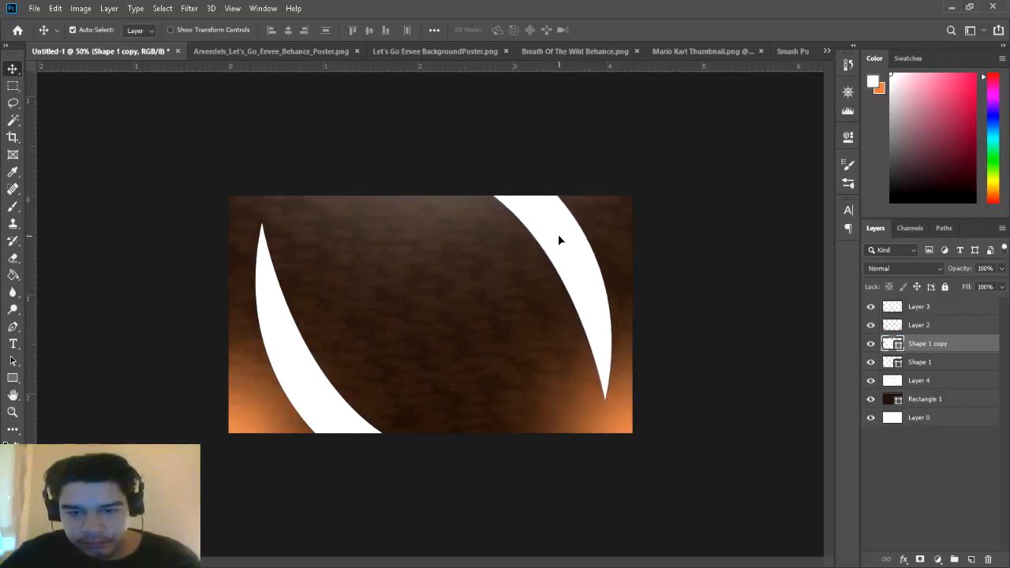
Step: Merge the two white crescent shapes into one layer
shift+click(940, 361)
key(ctrl+e)
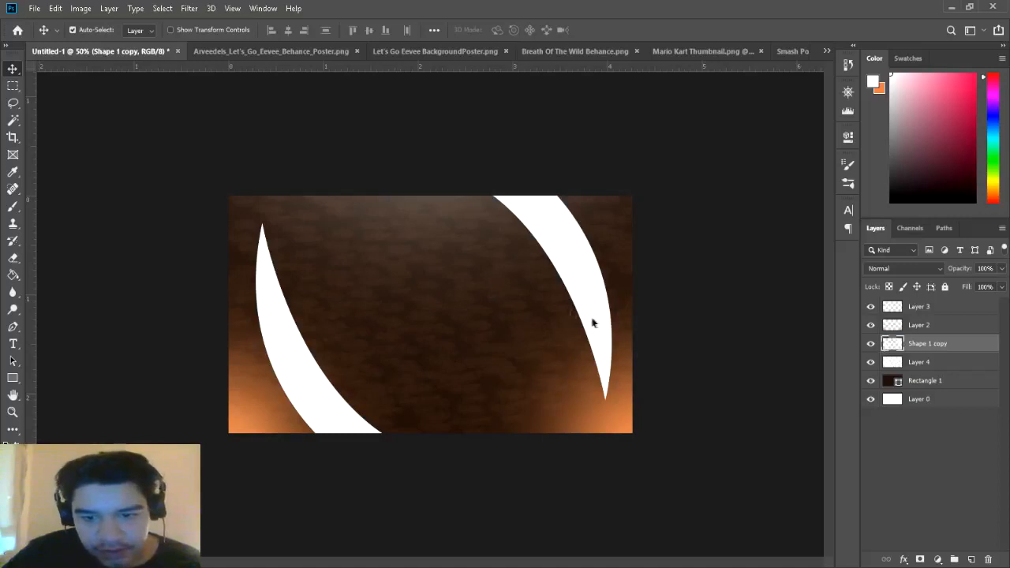
click(740, 125)
key(ctrl+z)
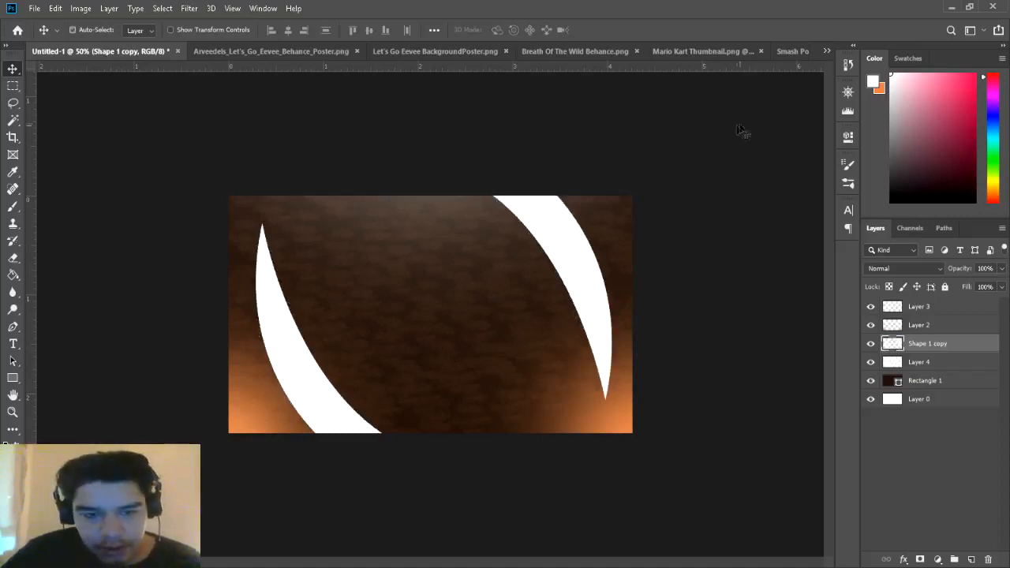
click(189, 11)
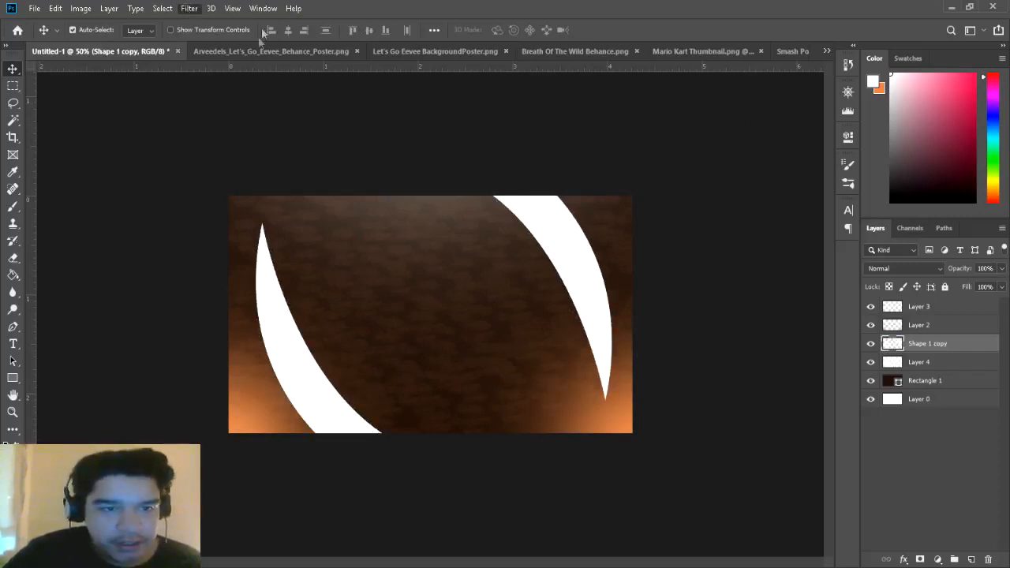
click(269, 22)
key(ctrl+z)
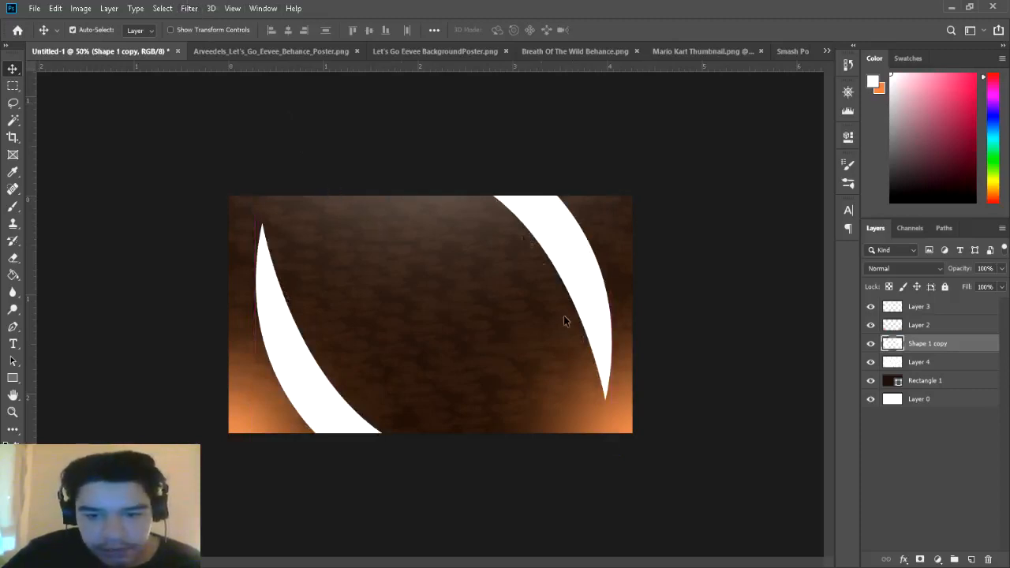
Step: Apply a distortion filter that gives the merged crescents rough, rippled edges, and set their layer to Overlay
click(764, 120)
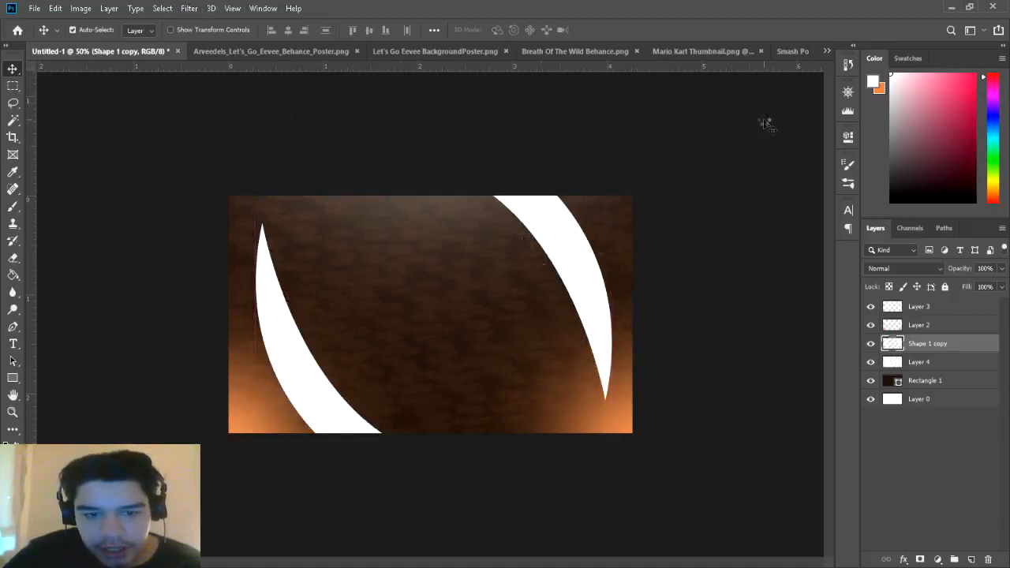
click(910, 267)
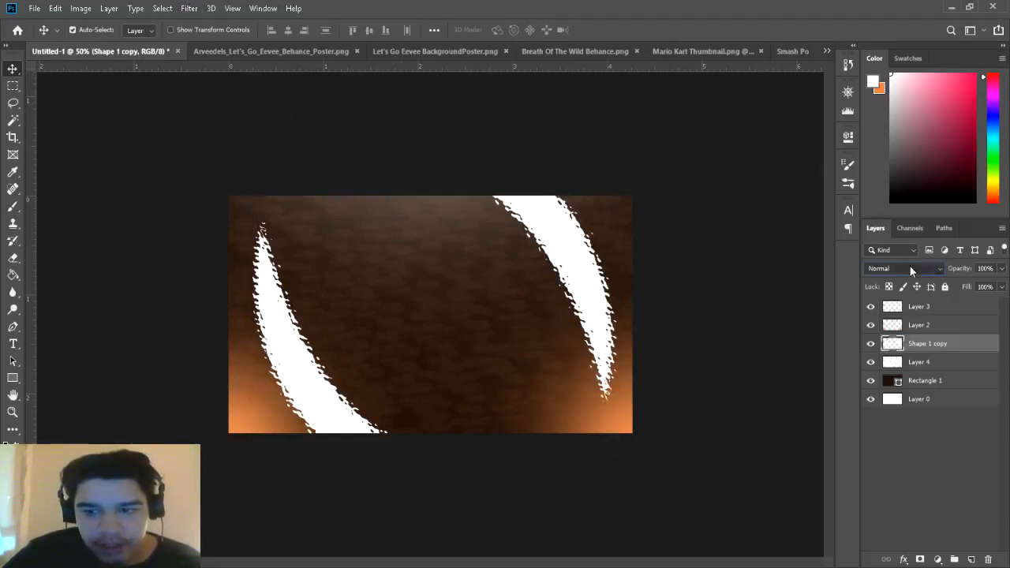
click(913, 397)
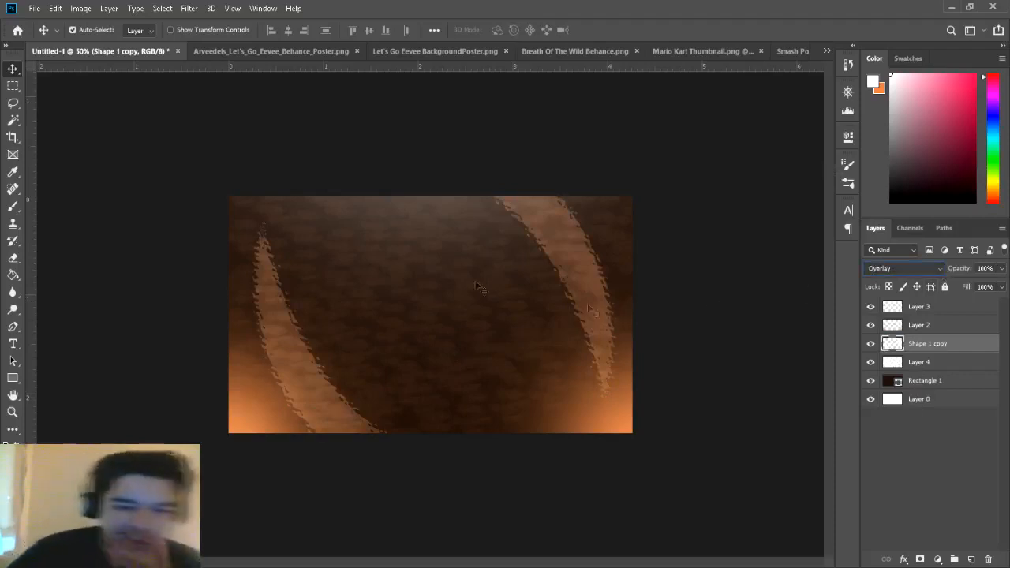
Step: Draw a rectangle of about 1370 × 136 px over the canvas's lower edge on a new topmost layer and fill it white
click(13, 327)
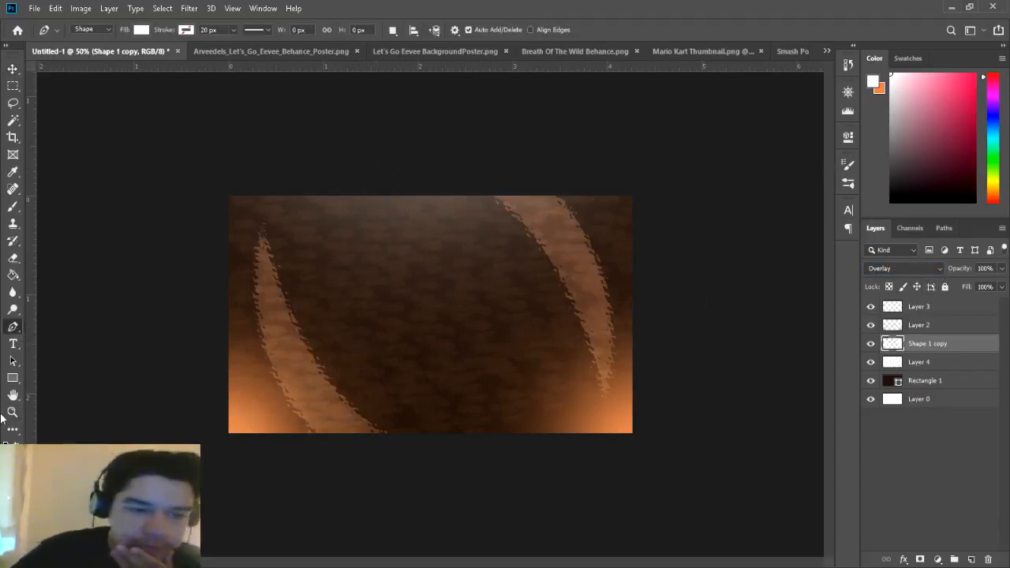
click(13, 378)
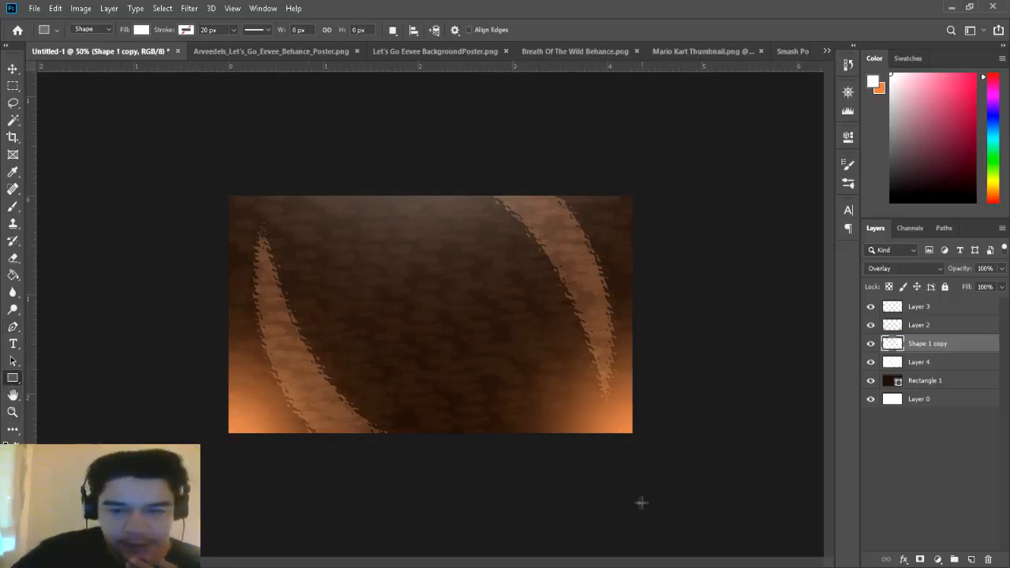
click(971, 559)
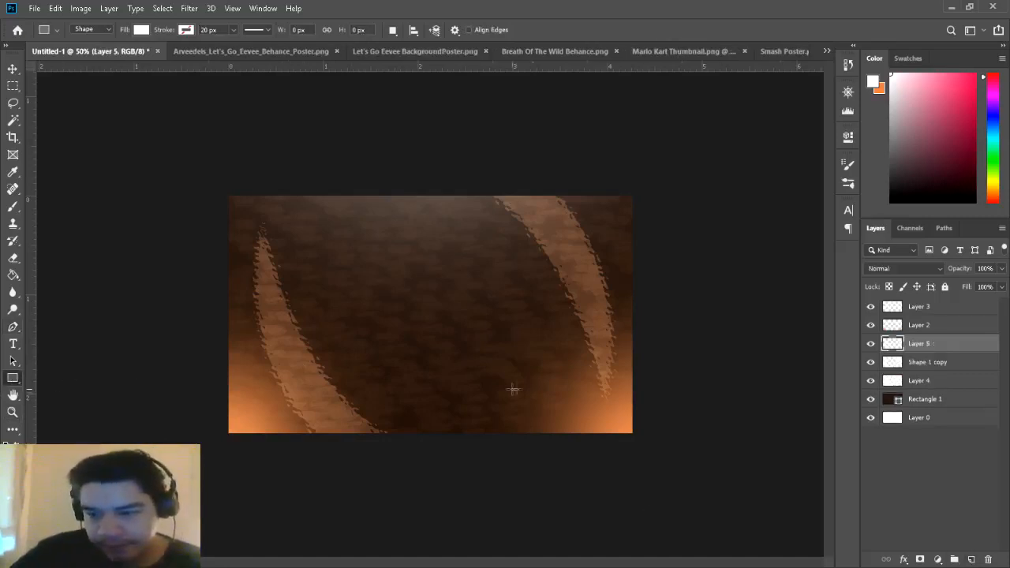
drag(970, 347, 967, 306)
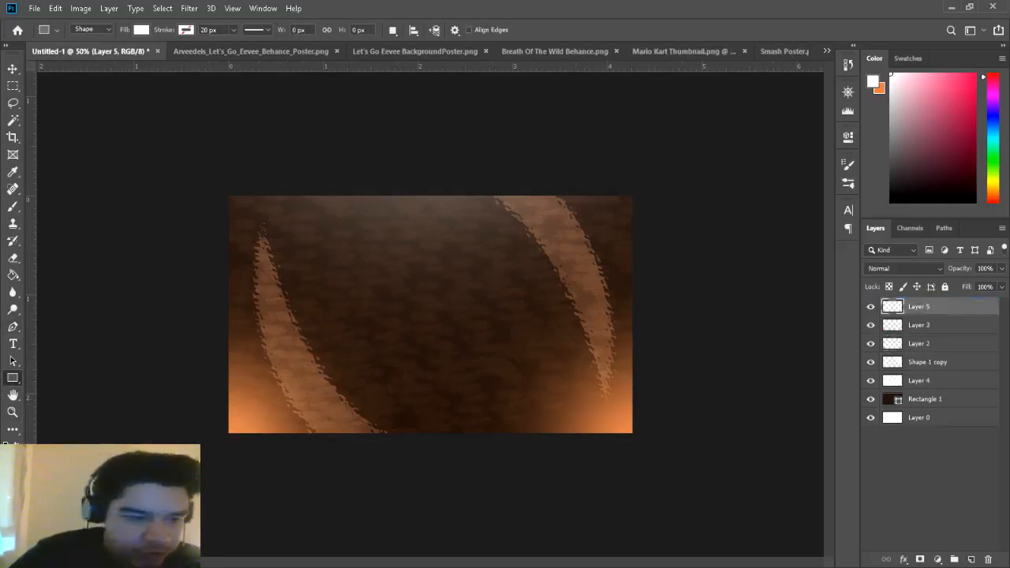
key(x)
drag(221, 427, 652, 471)
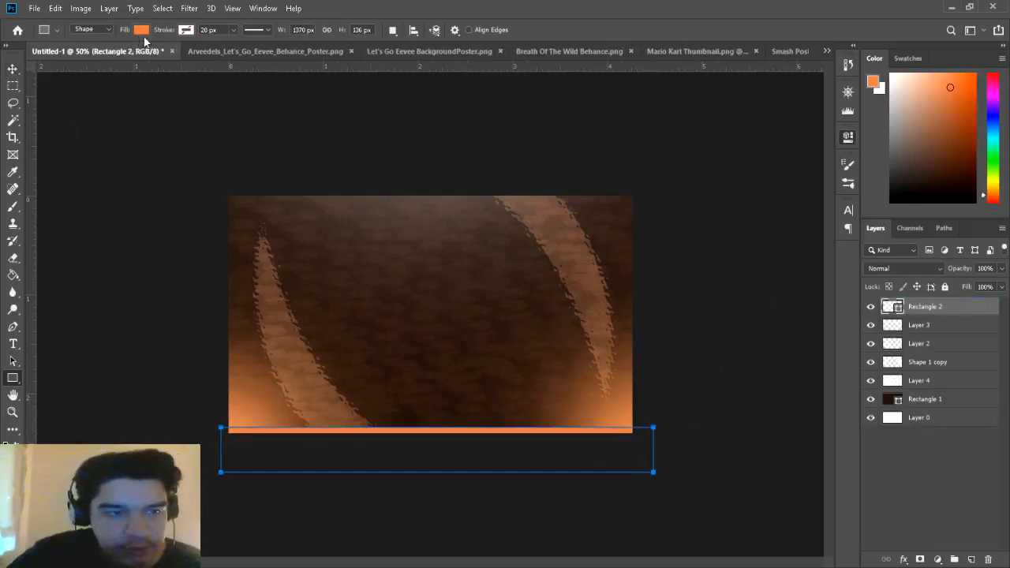
key(i)
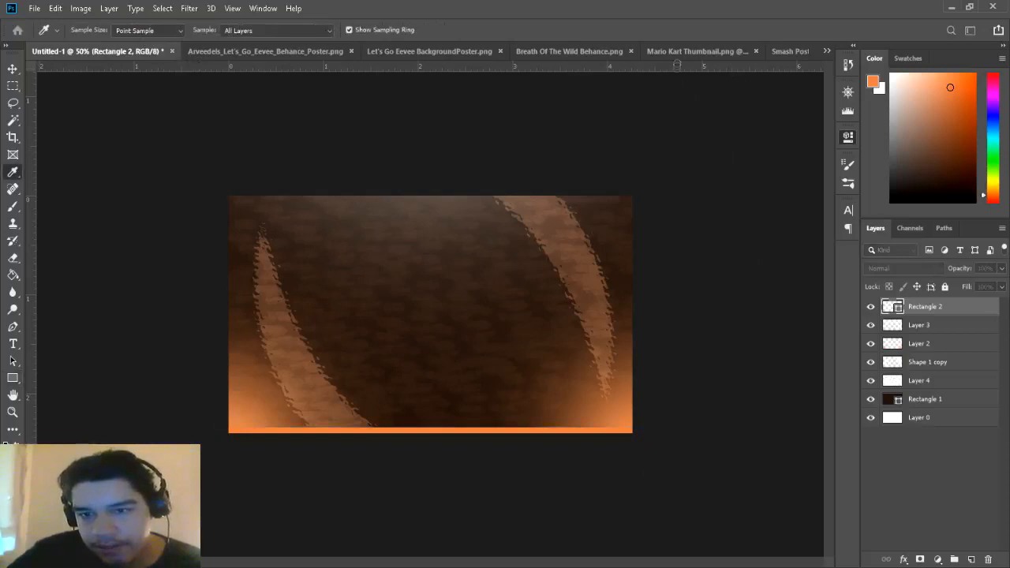
key(u)
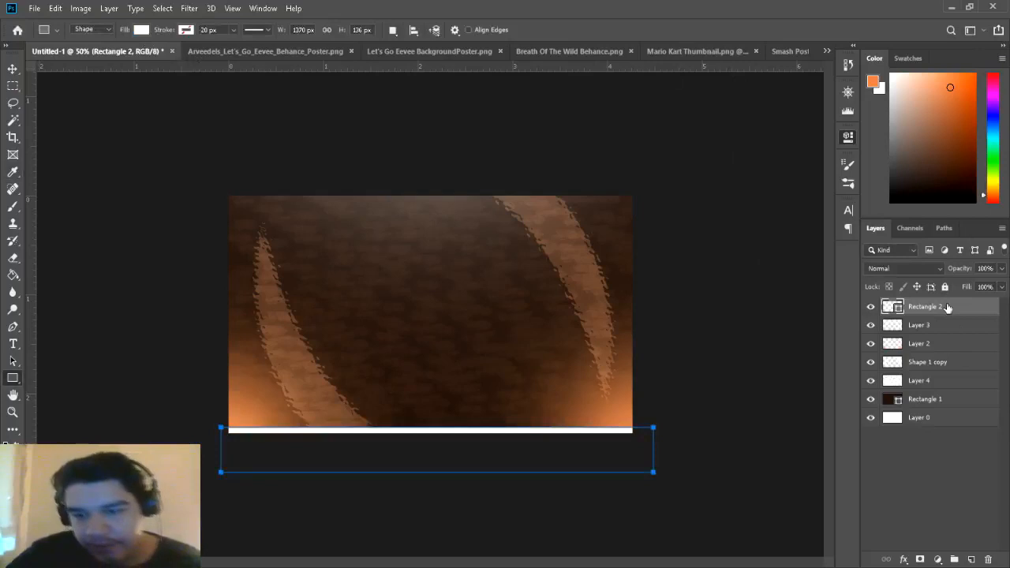
Step: Duplicate the white bar, Rectangle 2, and move the copy to the canvas's upper edge
click(15, 83)
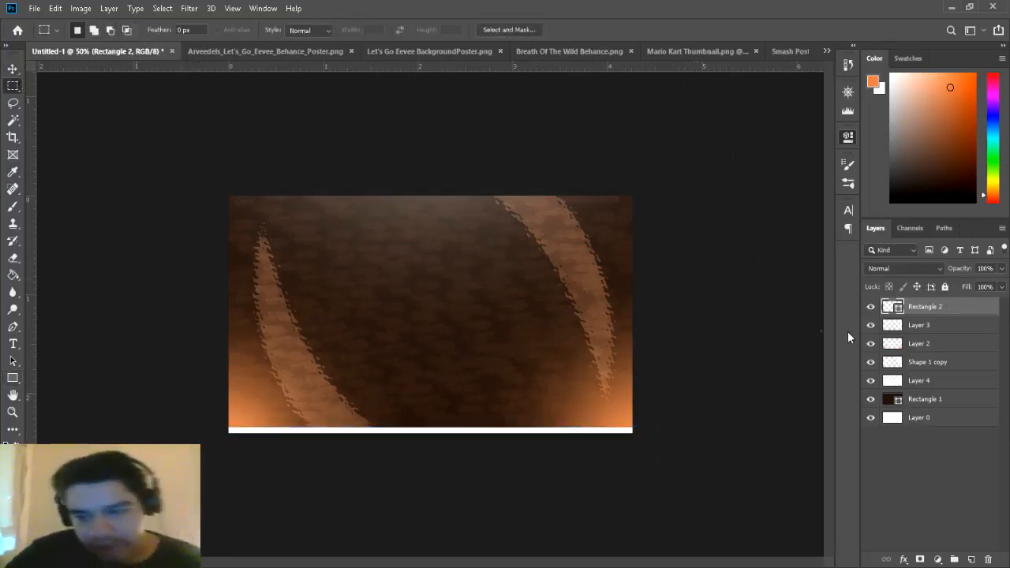
click(870, 83)
key(ctrl+j)
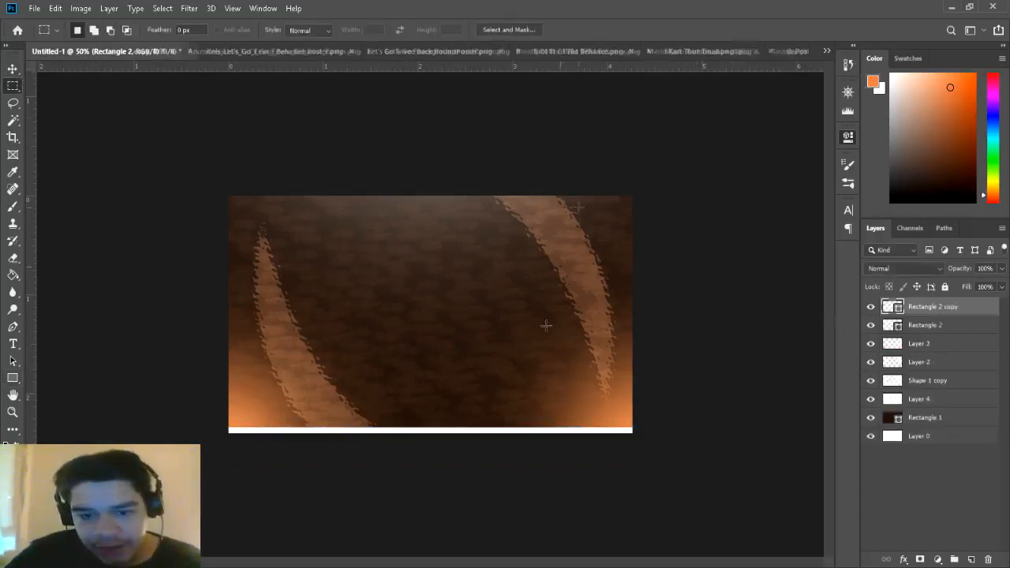
click(14, 69)
drag(444, 436, 441, 160)
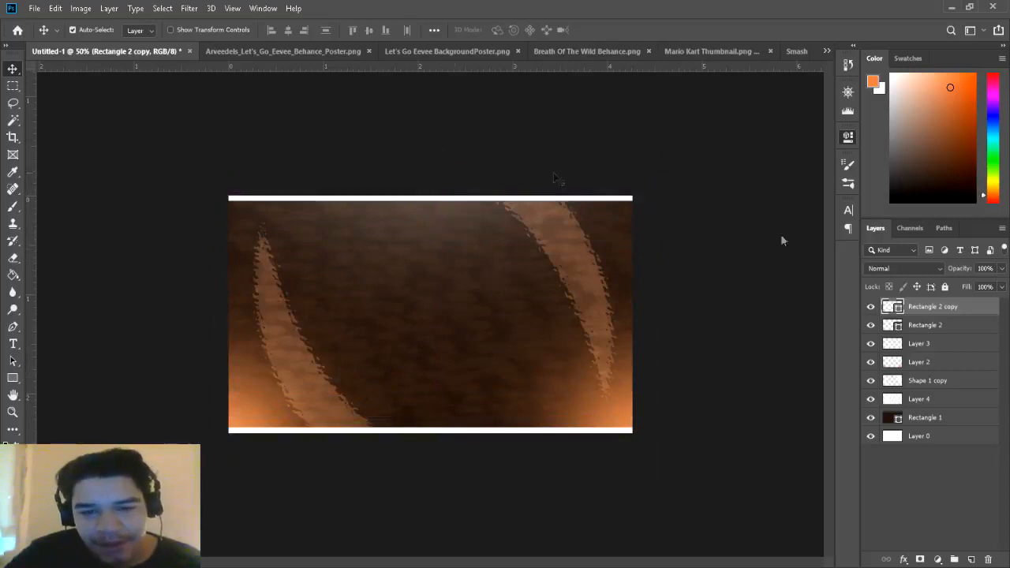
Step: Merge the two white bars and set the merged layer to Overlay at 30% opacity
shift+click(962, 326)
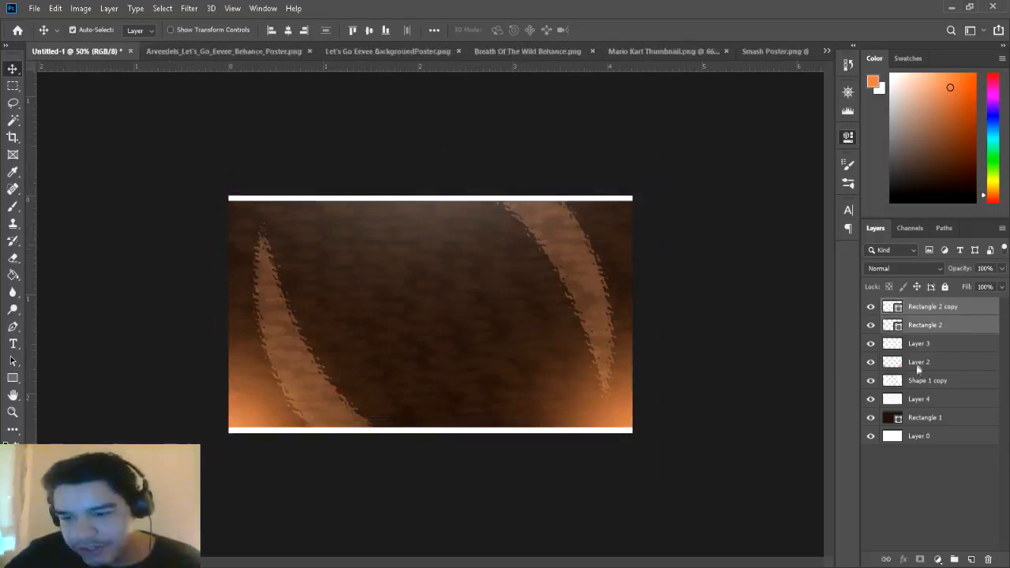
key(ctrl+e)
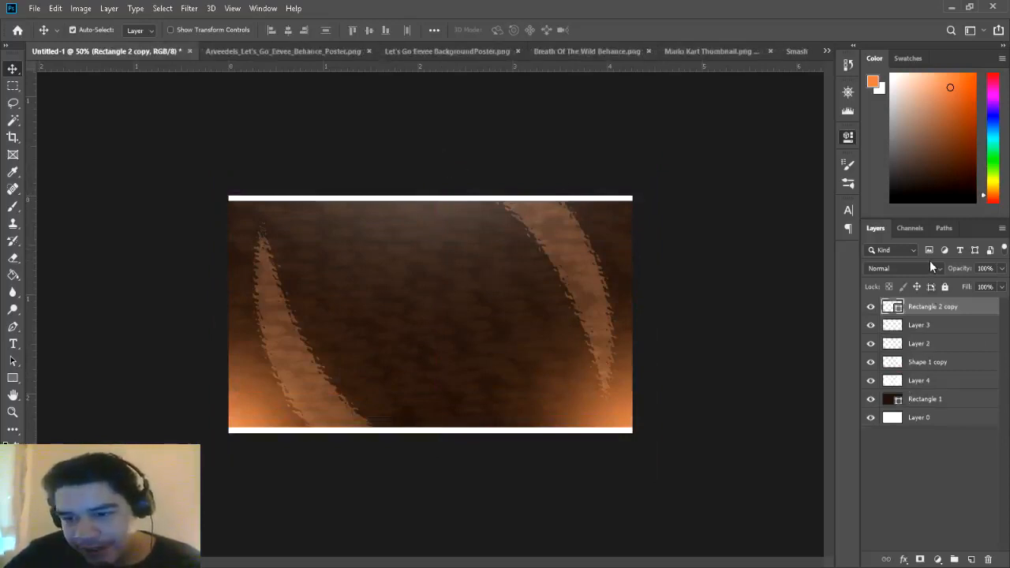
click(931, 269)
key(Down)
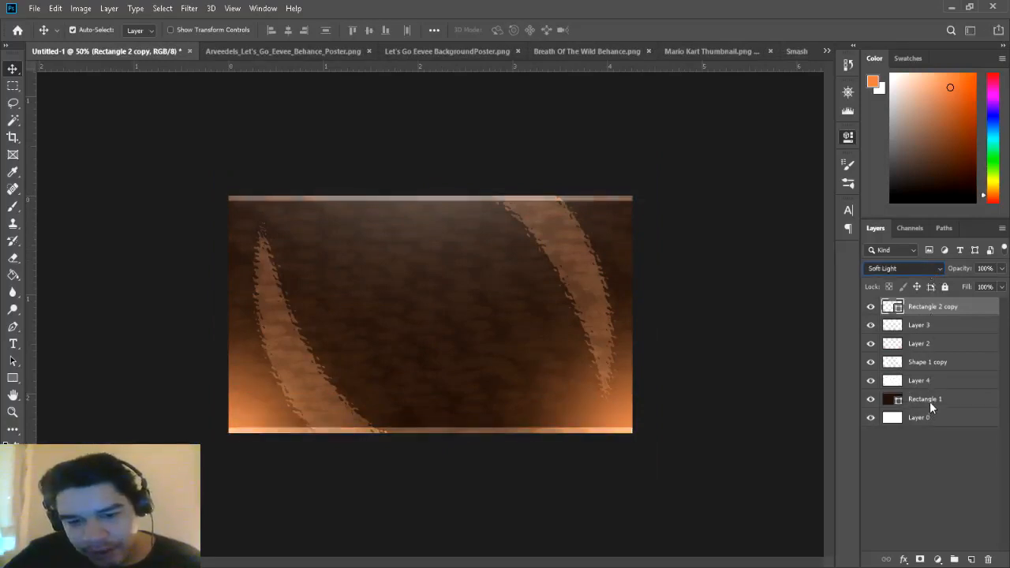
key(Up)
click(986, 269)
text(30)
key(Return)
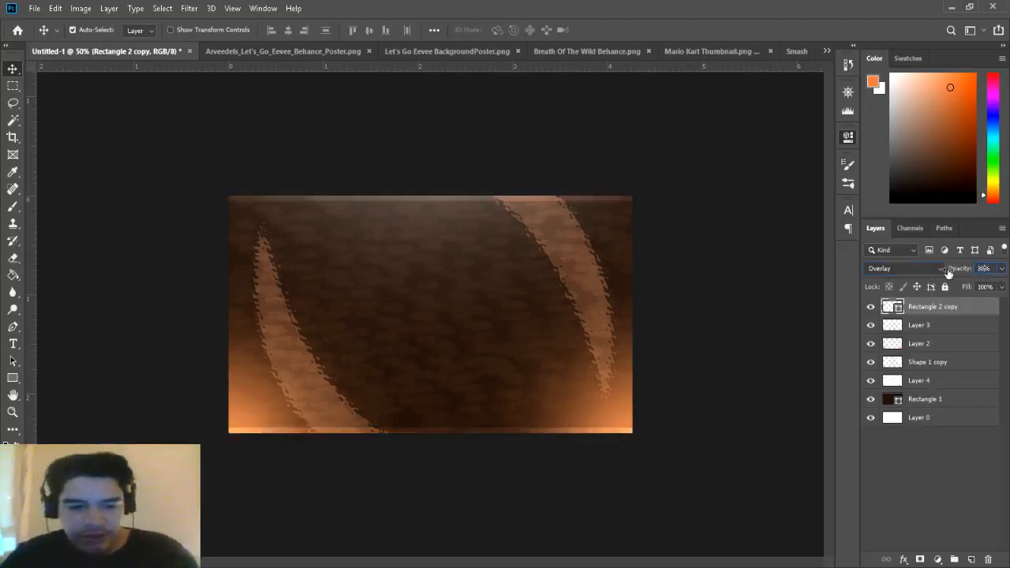
Step: Set the opacity of the glow layer, Layer 3, to 78%
click(936, 326)
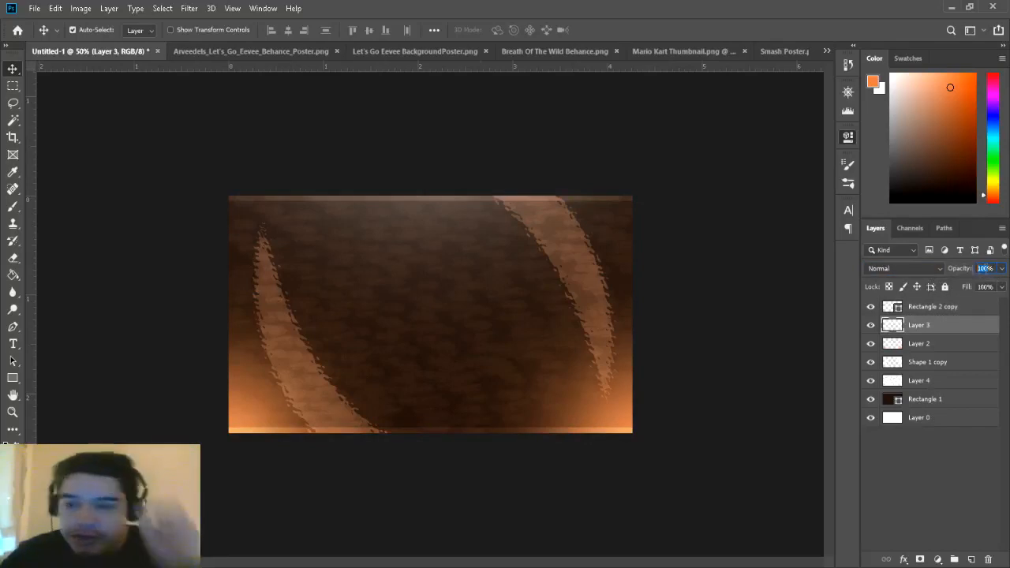
text(5)
key(Return)
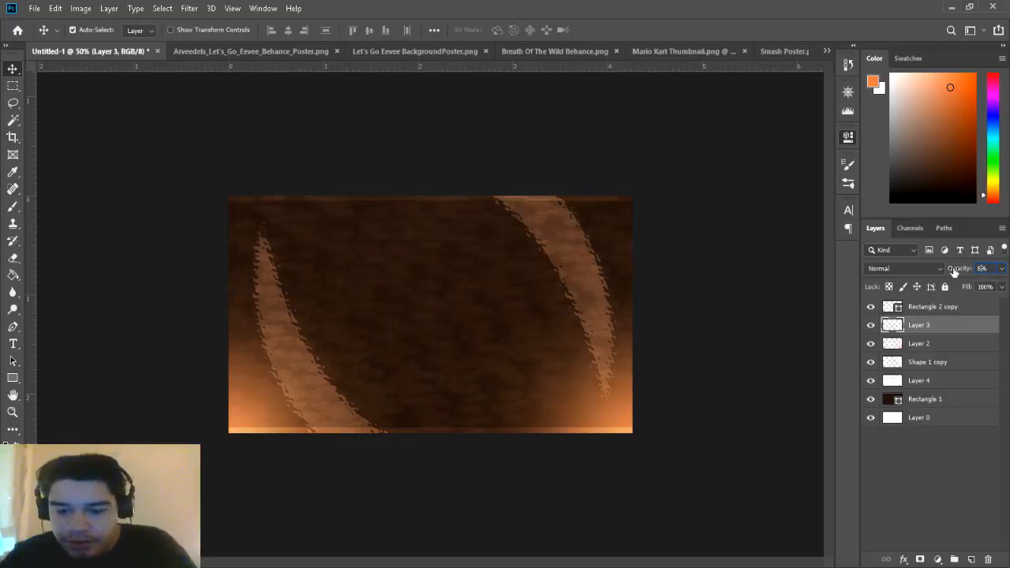
text(80)
key(Return)
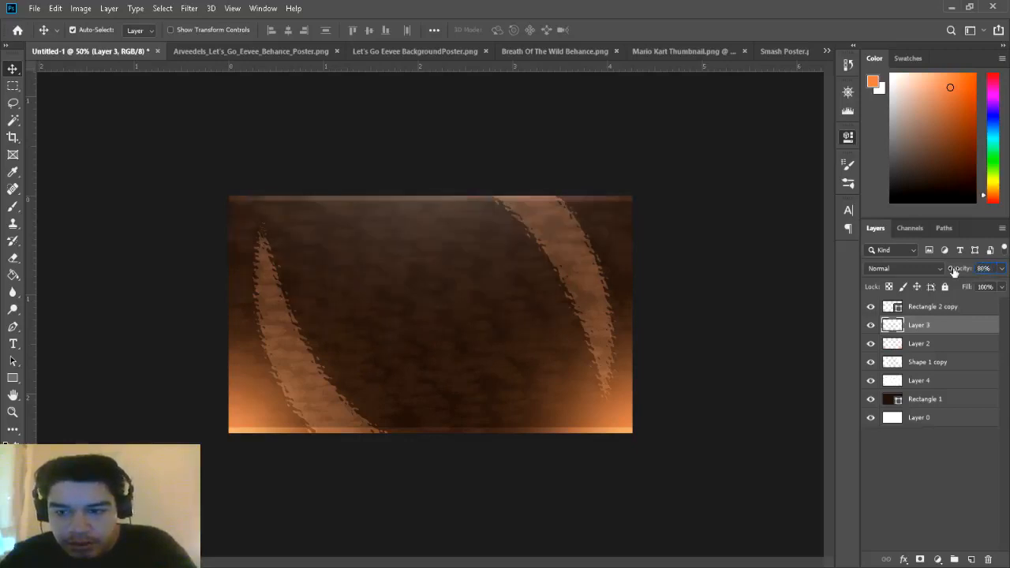
text(78)
key(Return)
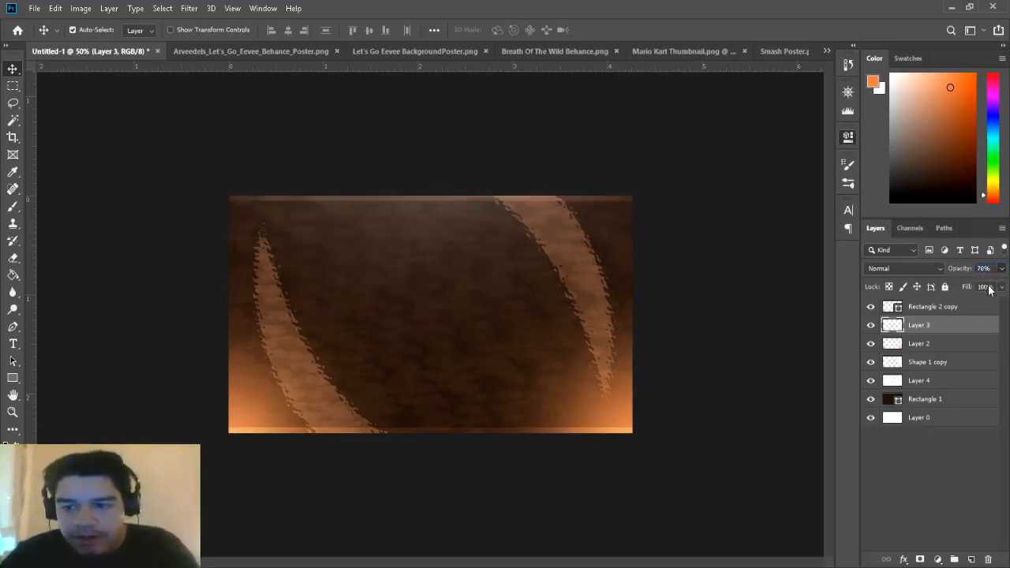
Step: Check the texture and crescent layers by toggling their visibility, and set the crescents' layer to 80% opacity
click(915, 308)
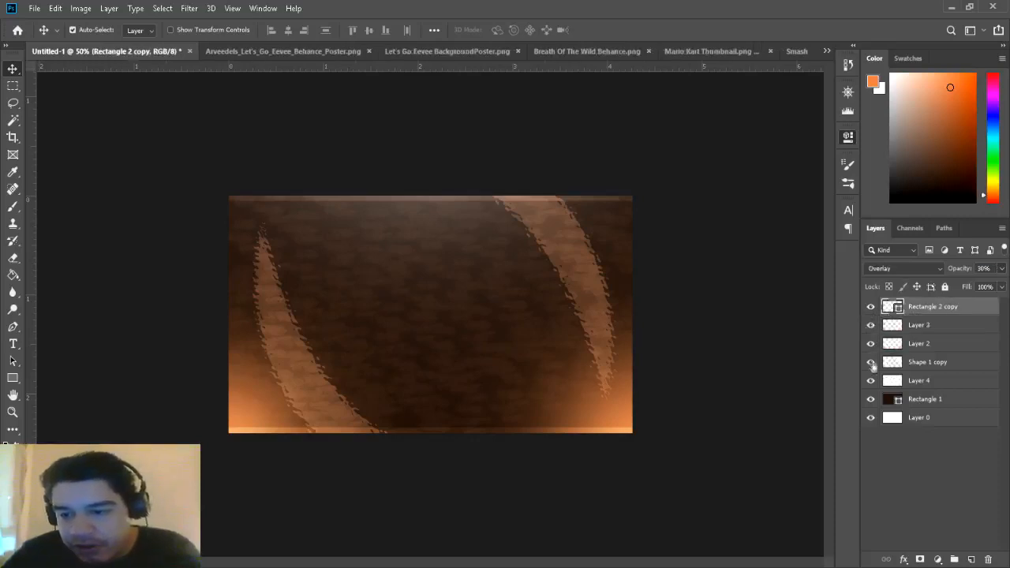
click(871, 380)
click(871, 380)
click(871, 362)
click(871, 362)
click(938, 367)
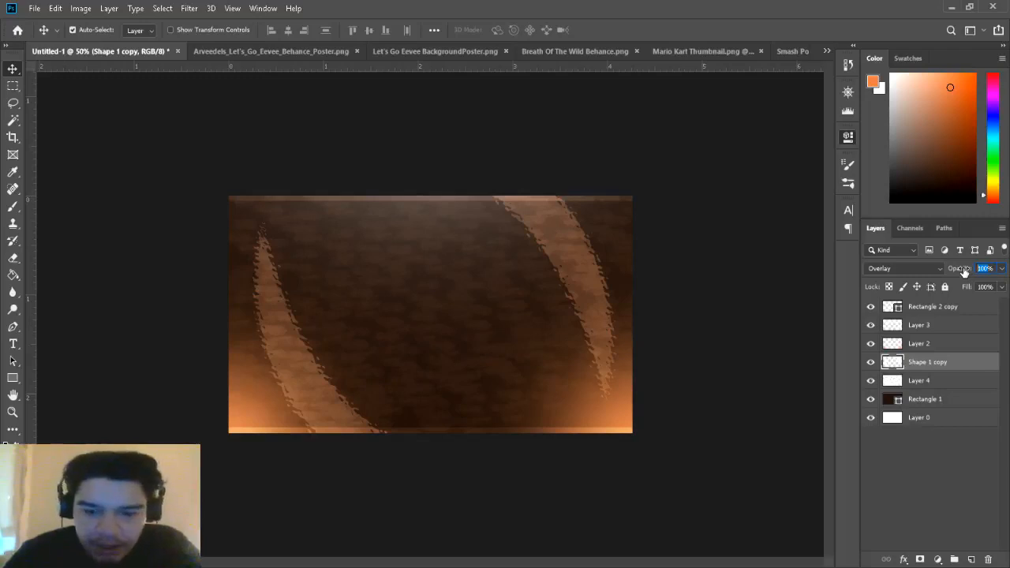
drag(963, 271, 978, 267)
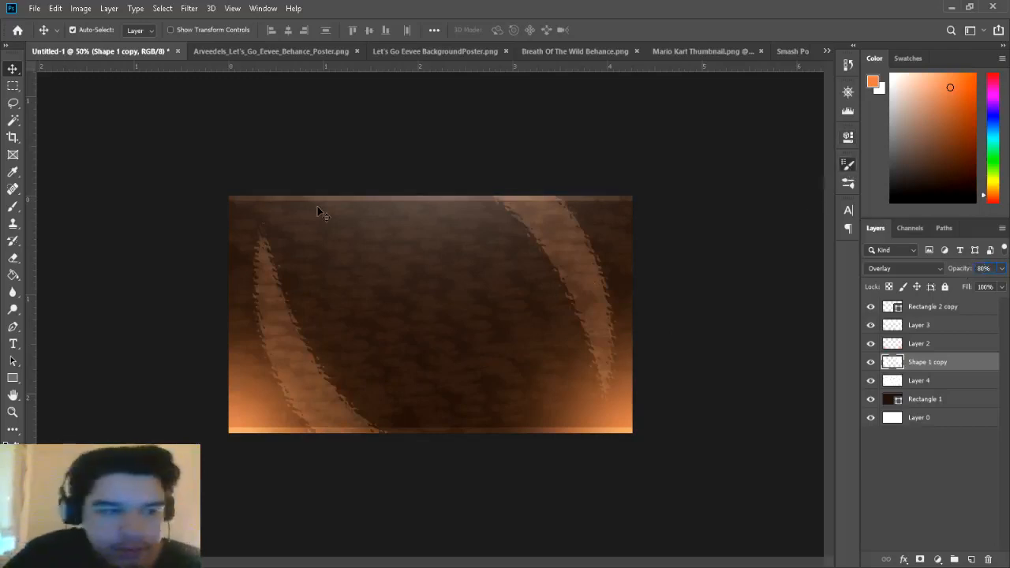
Step: Draw a closed, jagged orange spike shape about 502 × 434 px with the Pen tool across the canvas's lower-left corner
click(12, 206)
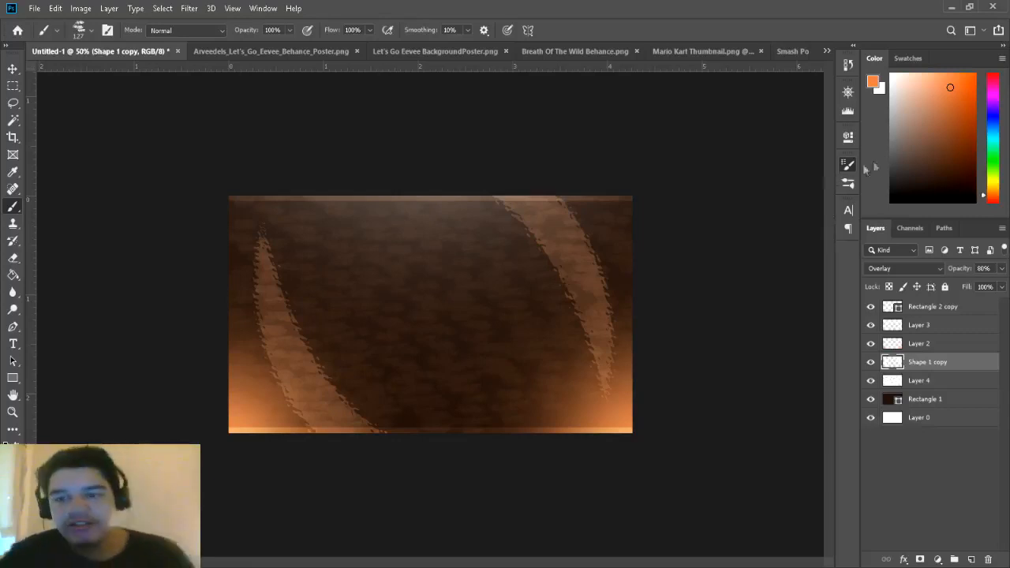
click(13, 325)
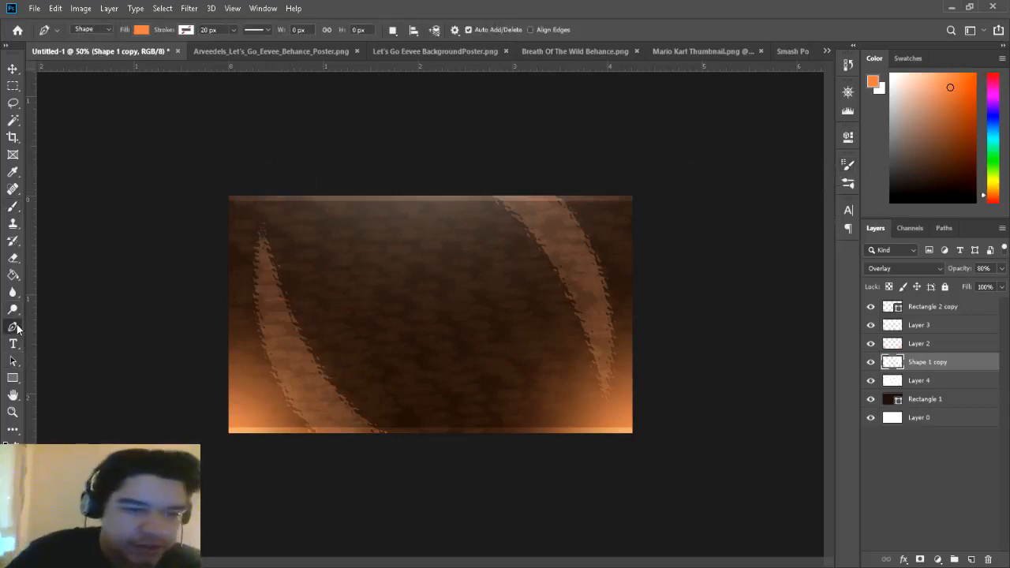
click(210, 319)
click(321, 403)
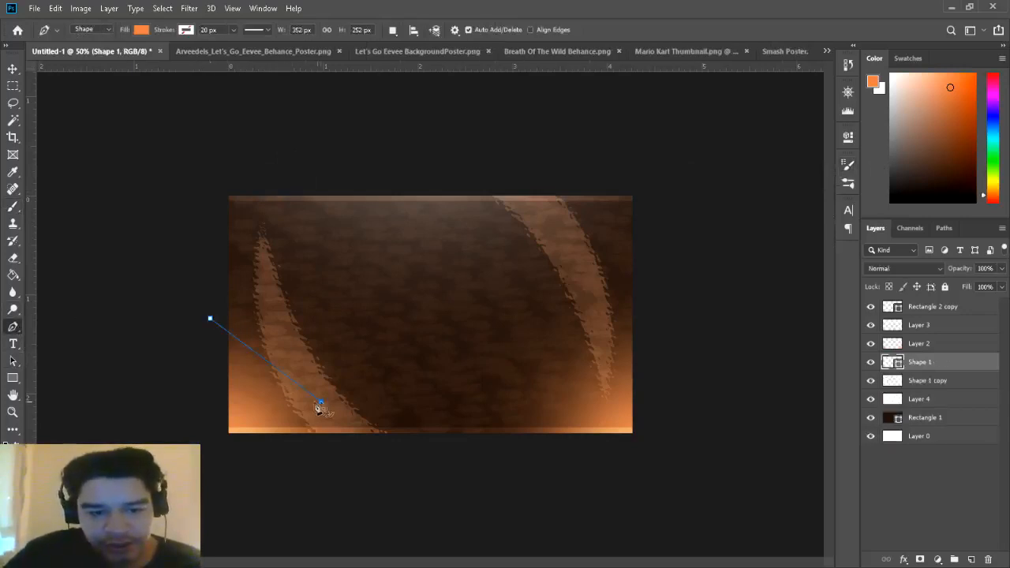
click(265, 381)
click(359, 462)
click(200, 352)
click(210, 320)
click(323, 428)
drag(321, 402, 297, 393)
ctrl+click(302, 385)
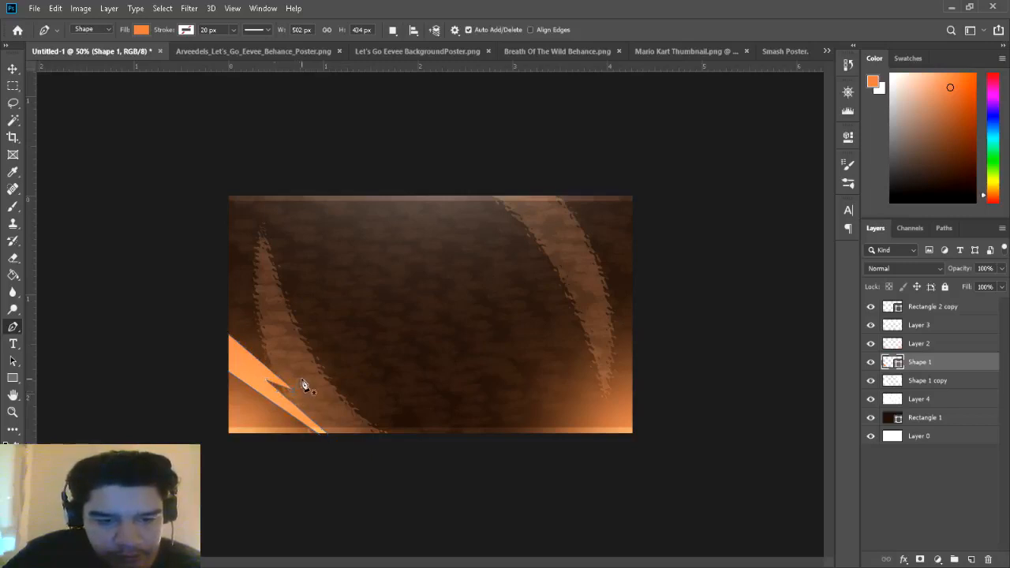
click(13, 310)
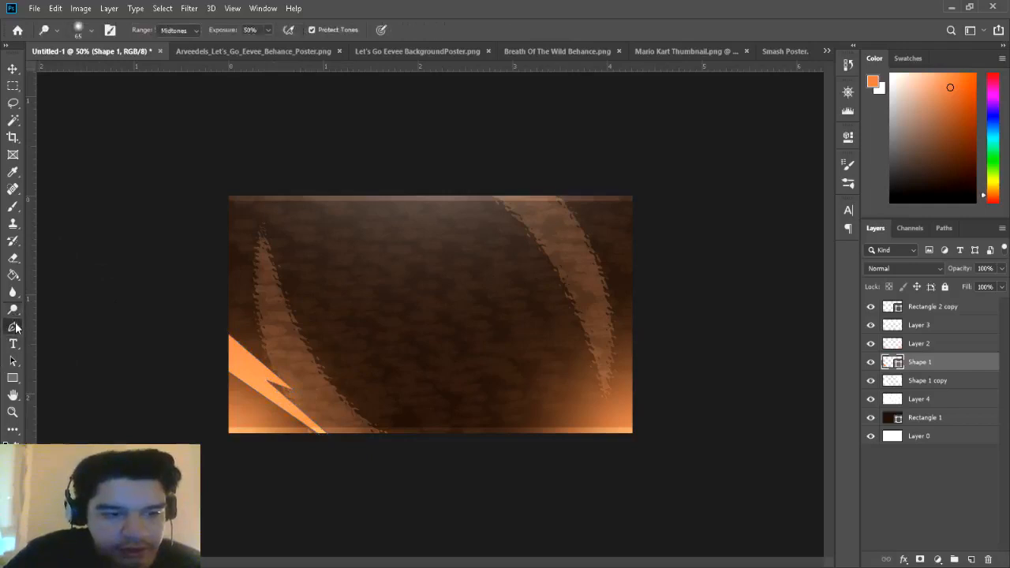
Step: Move the orange spike's Shape 1 layer to the top of the layer stack
click(13, 327)
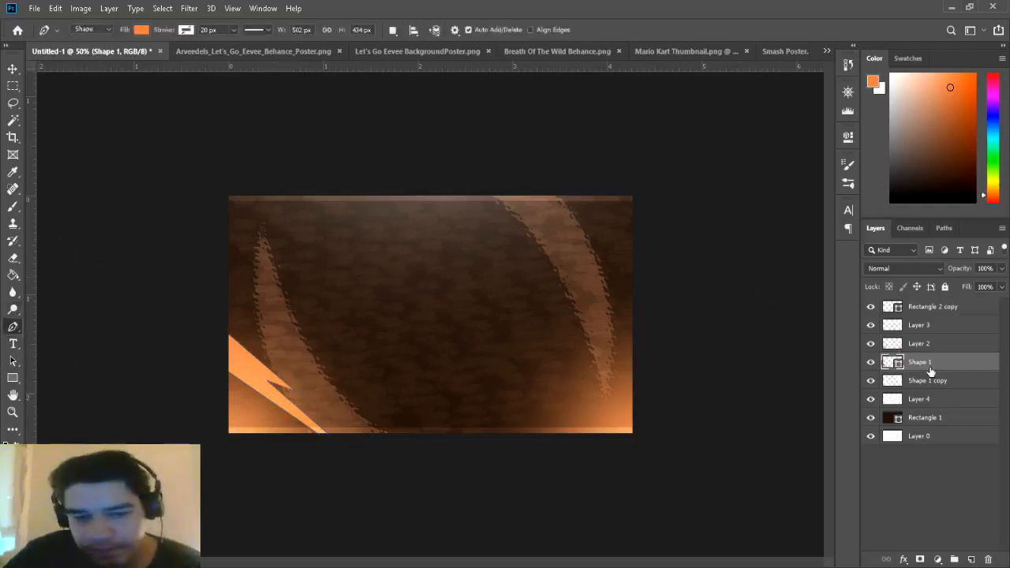
click(13, 69)
click(266, 384)
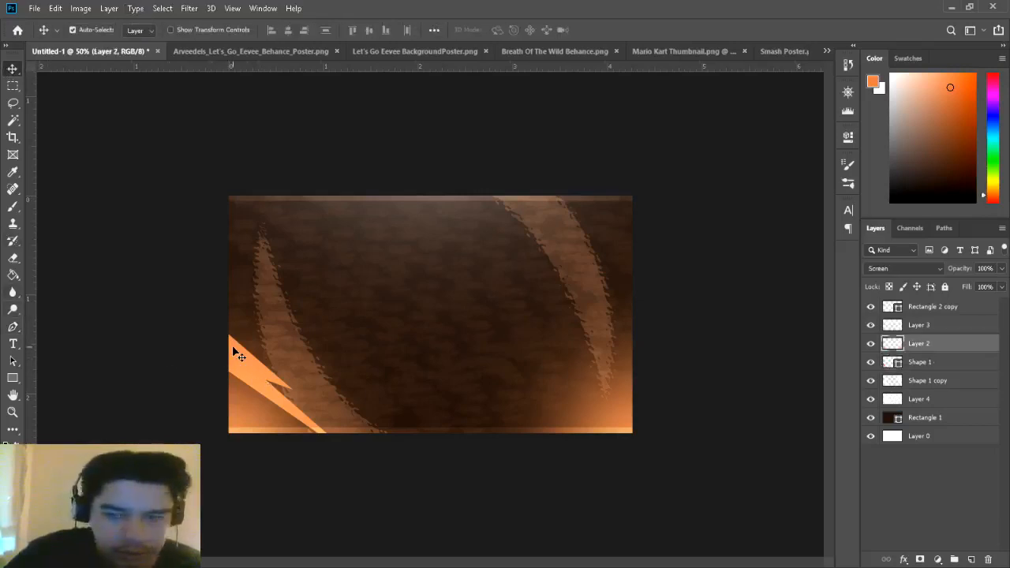
drag(915, 345, 917, 306)
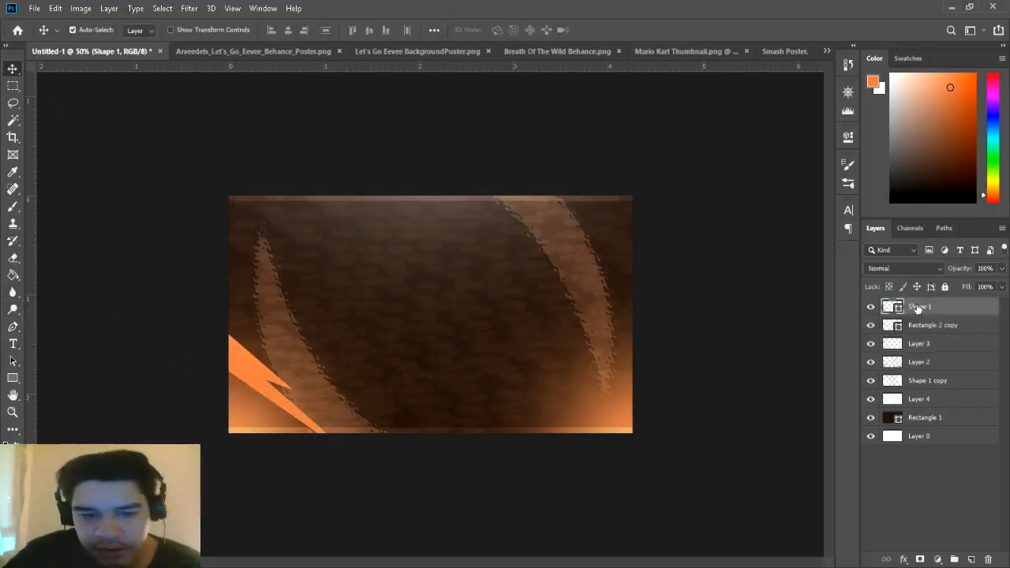
Step: Change the spike shape's fill colour to a bright red
click(13, 326)
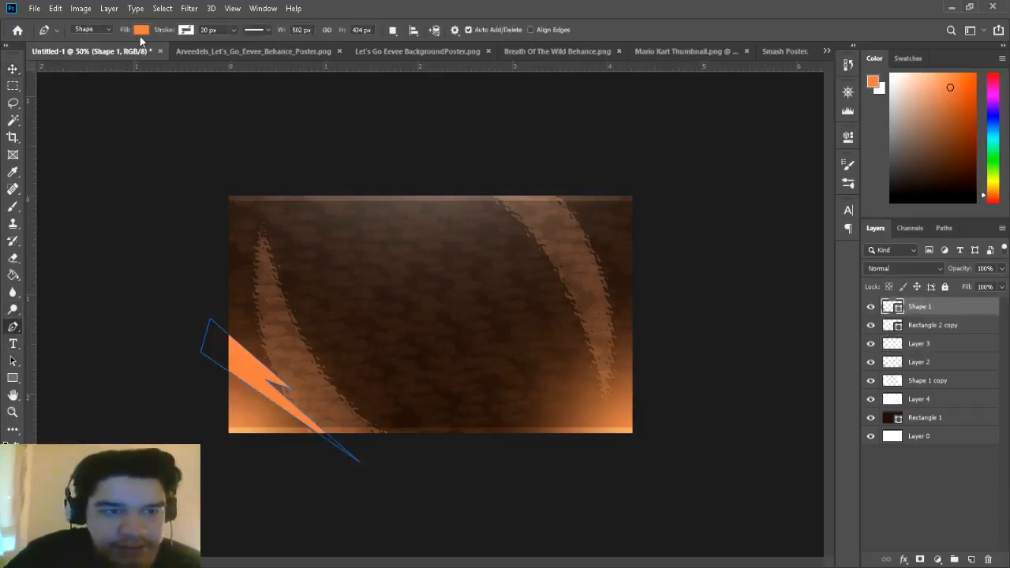
key(i)
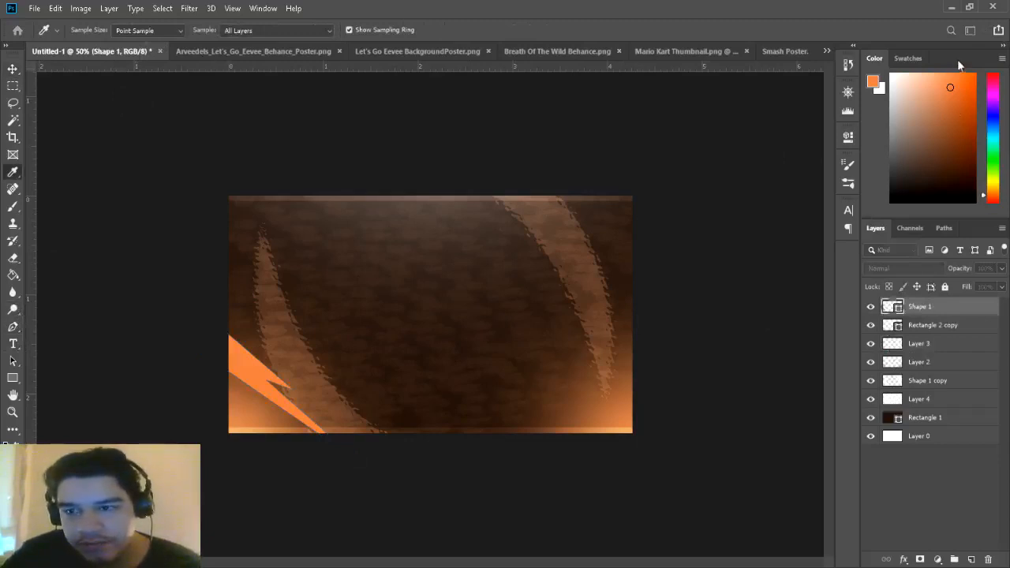
key(p)
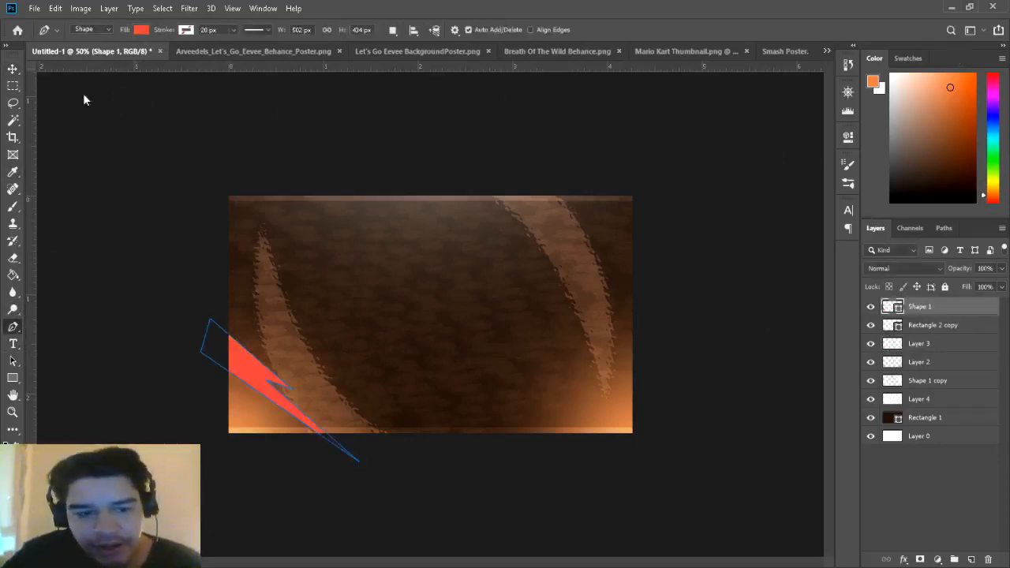
click(12, 70)
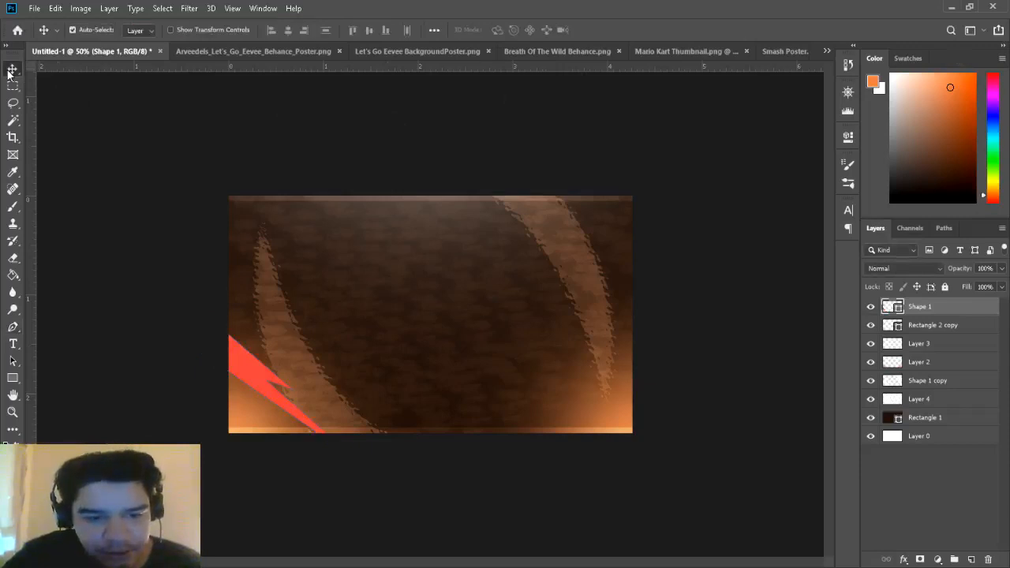
Step: Draw a smaller orange spike, about 302 × 254 px, inside the red one on a new layer clipped to Shape 1
click(14, 326)
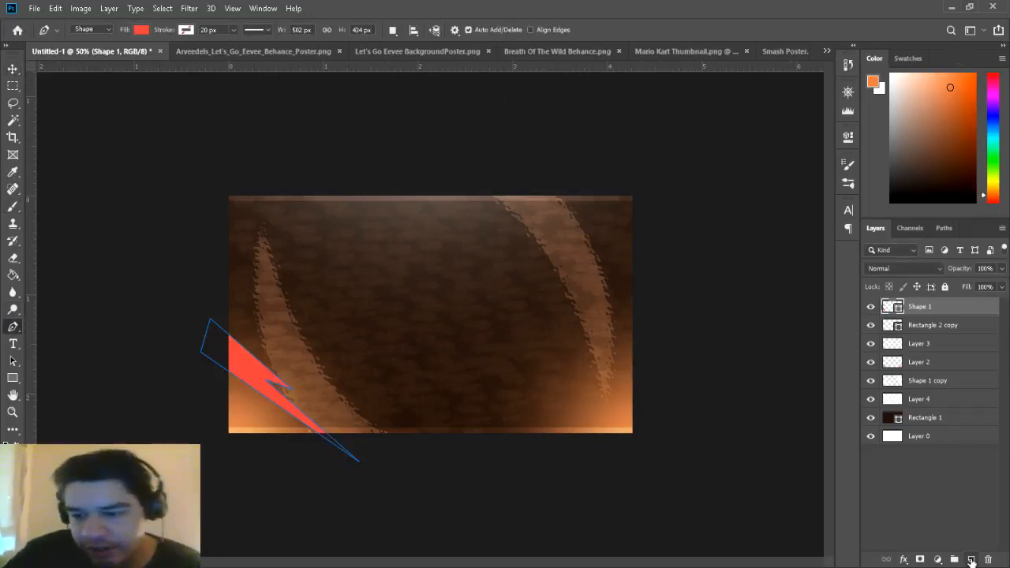
click(971, 559)
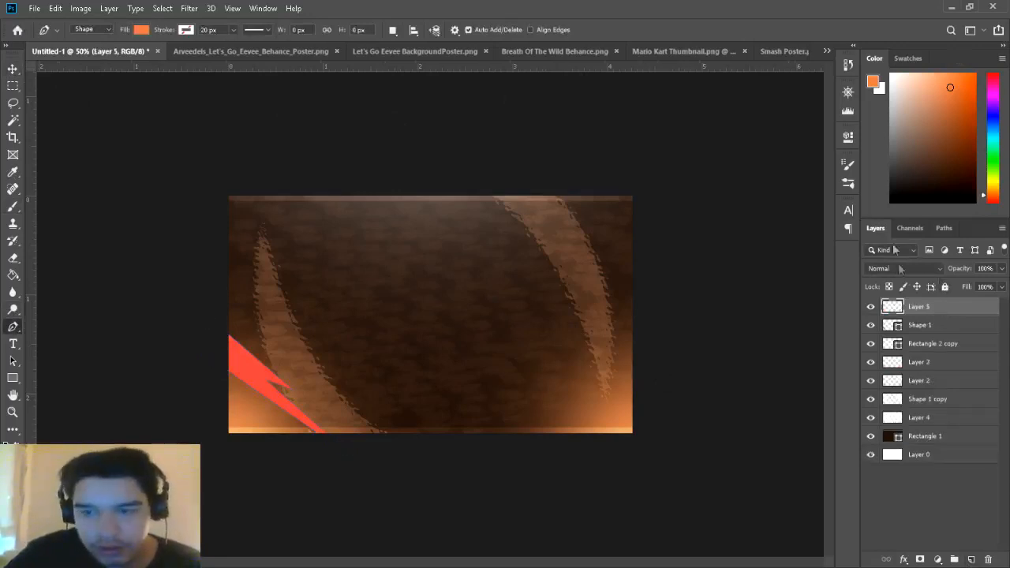
key(ctrl+alt+g)
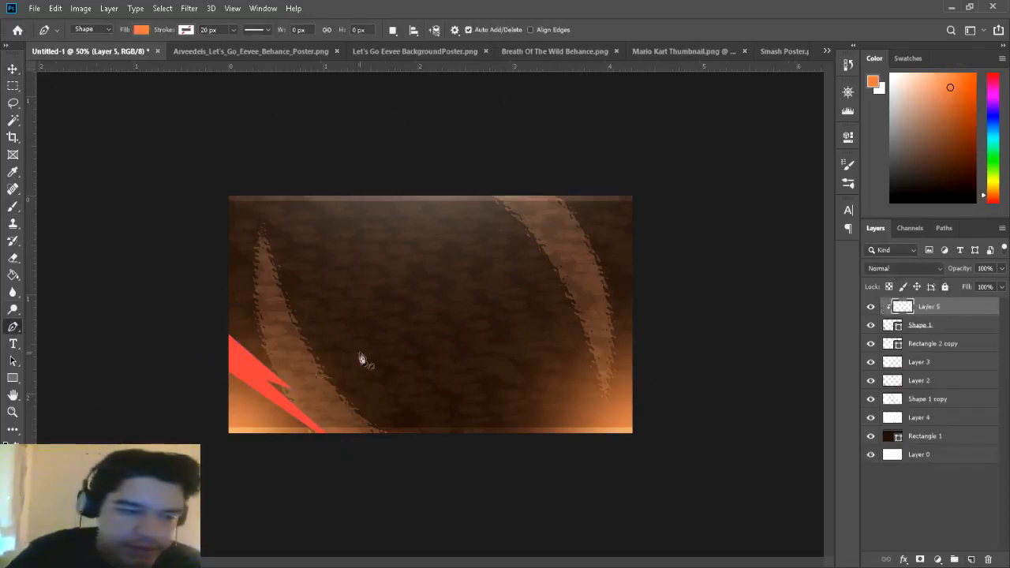
click(223, 340)
click(268, 374)
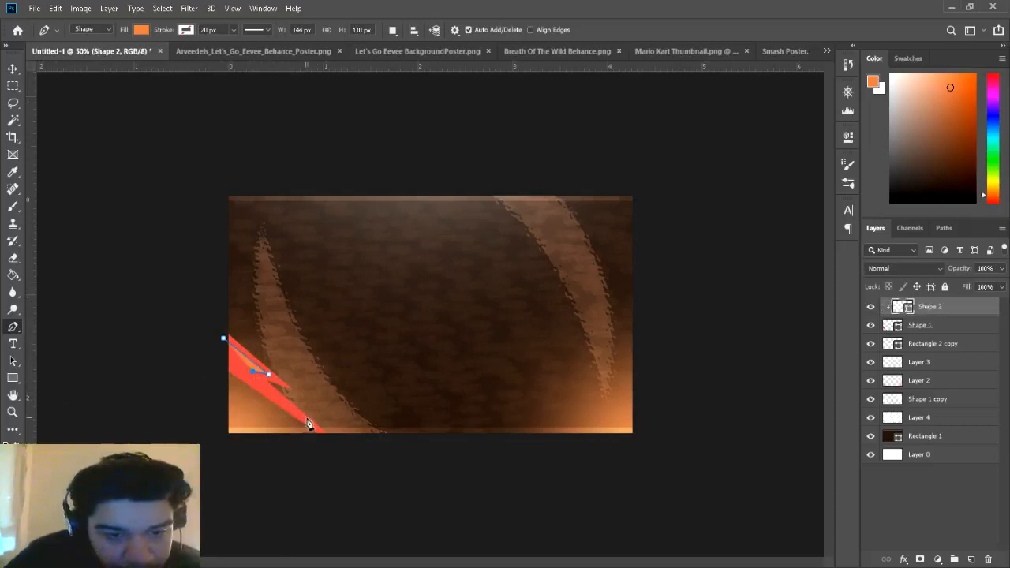
click(213, 355)
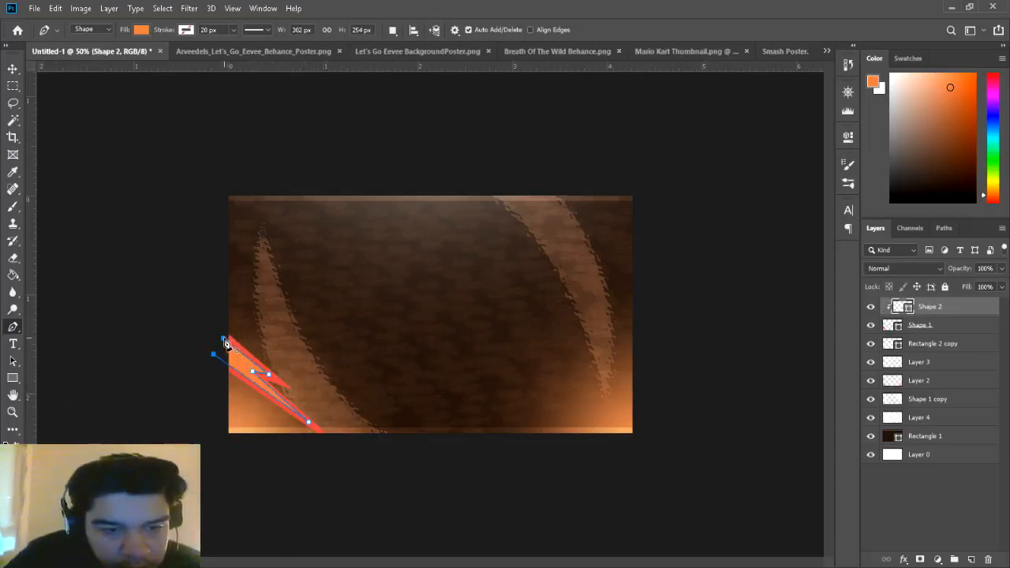
click(224, 341)
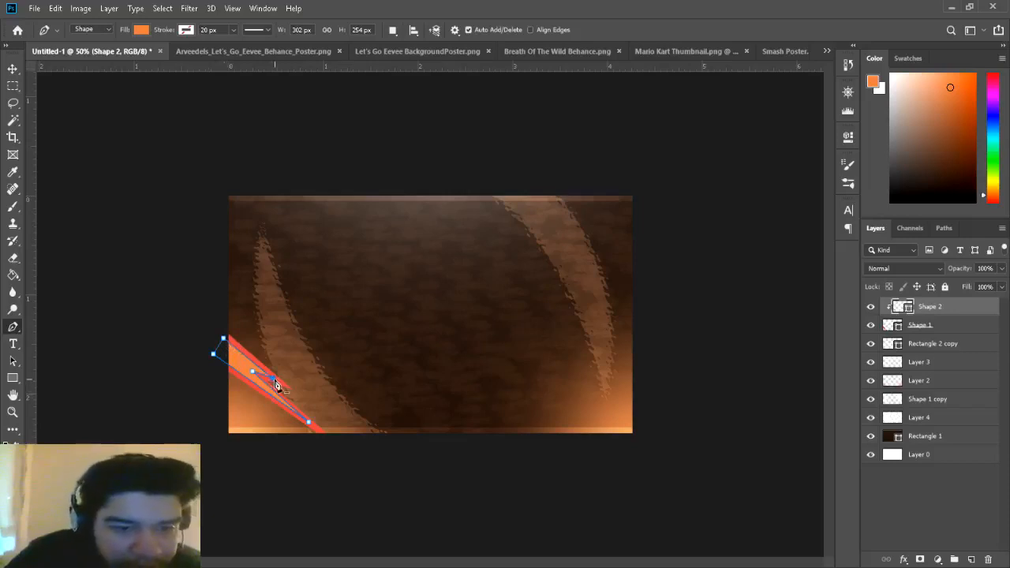
Step: Recolour the outer spike, Shape 1, trying yellow tones and settling on a saturated orange fill
click(939, 328)
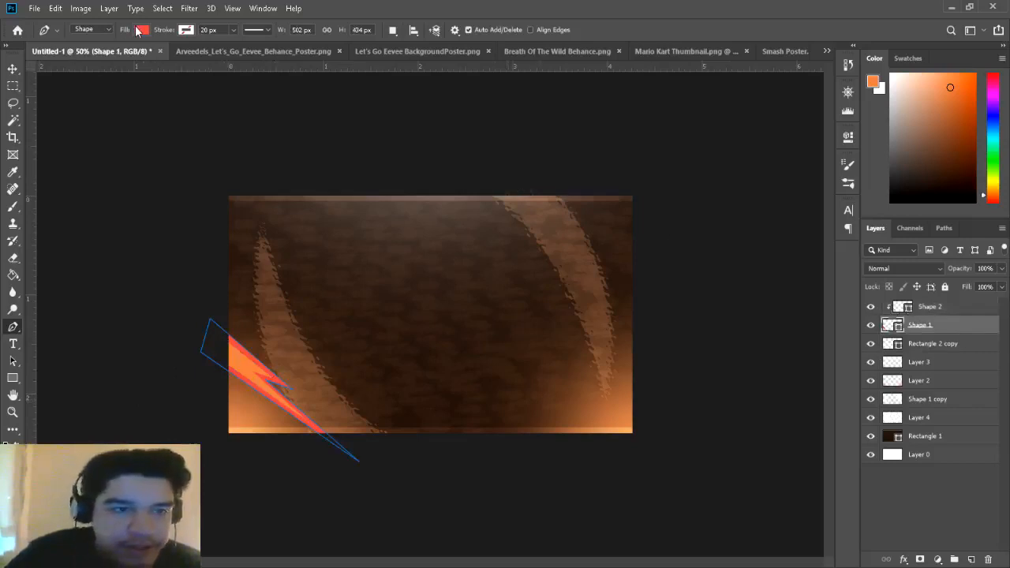
key(i)
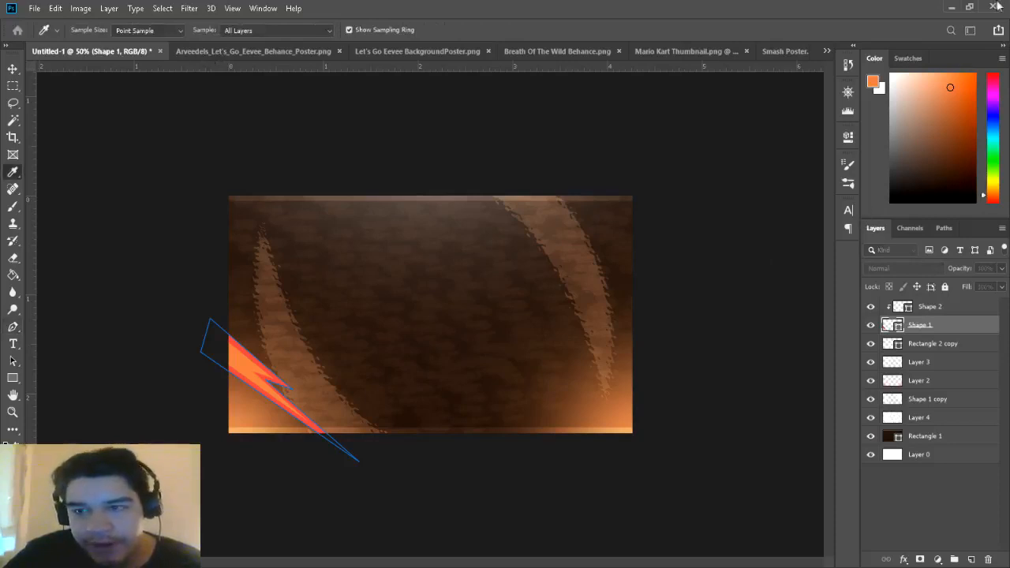
key(p)
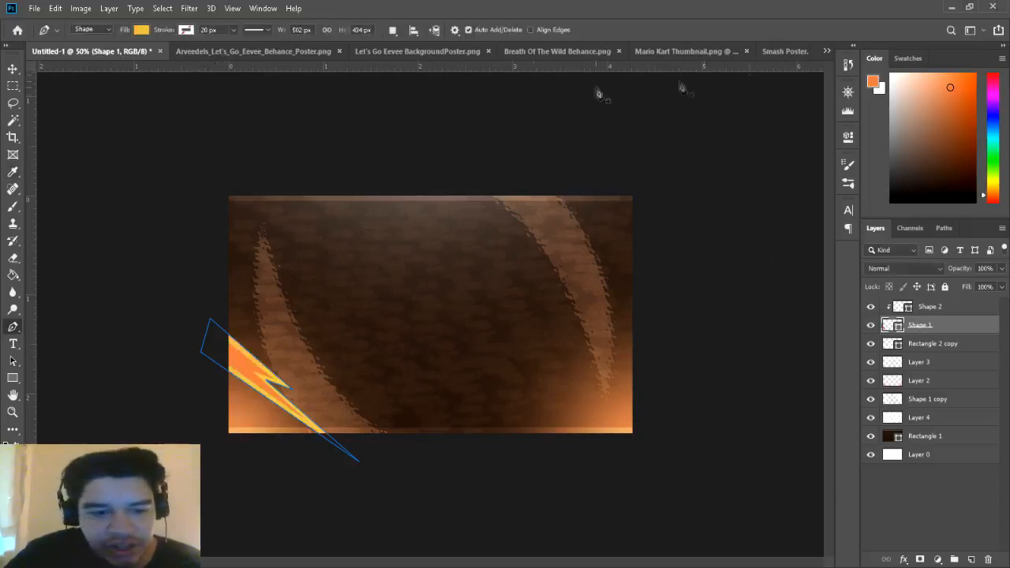
key(i)
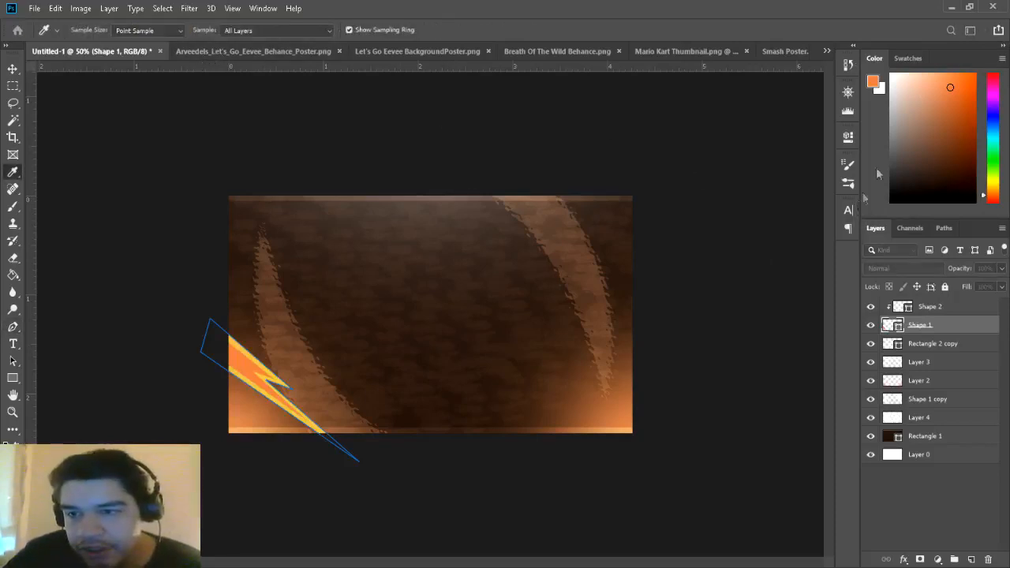
key(p)
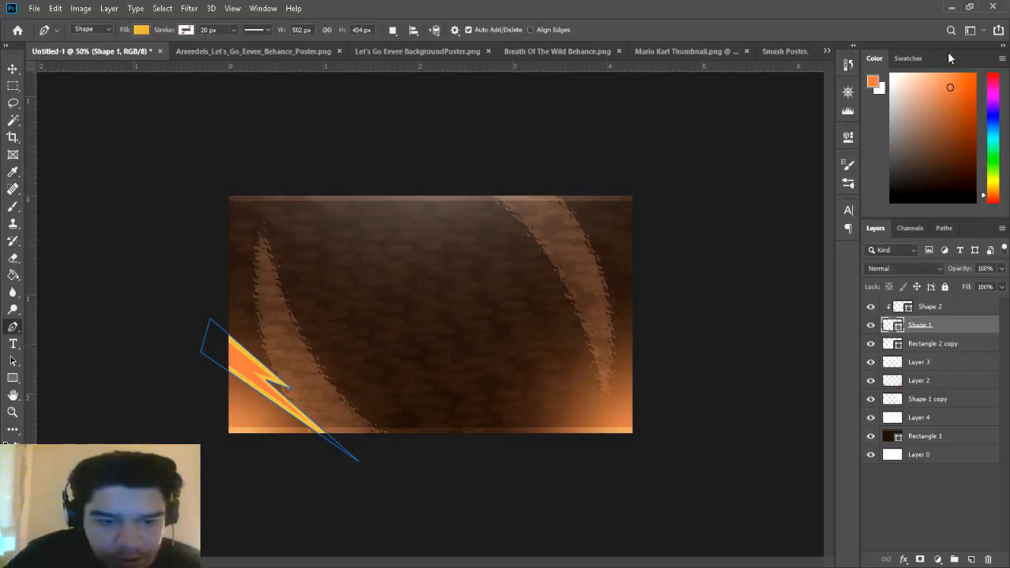
key(i)
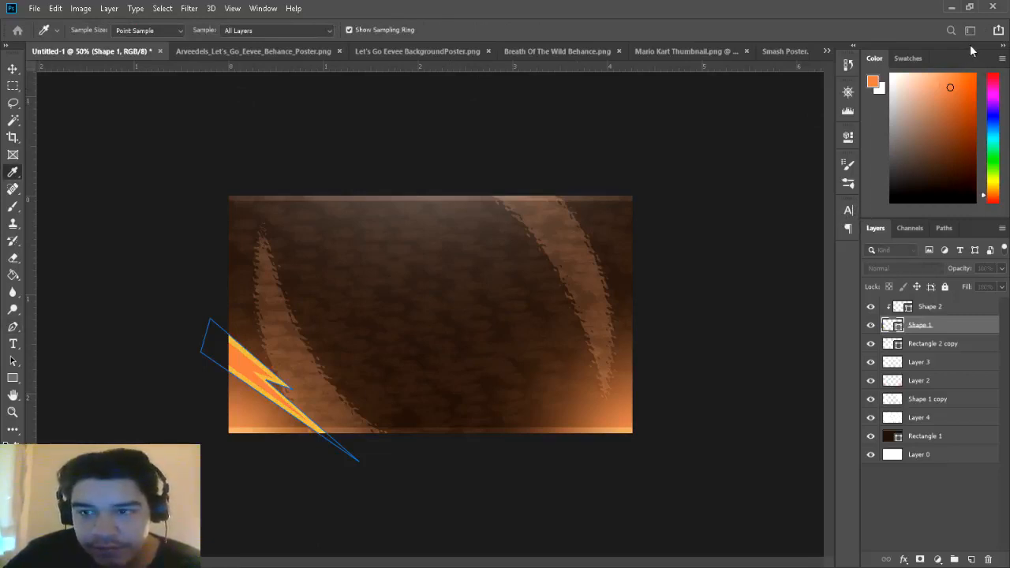
key(p)
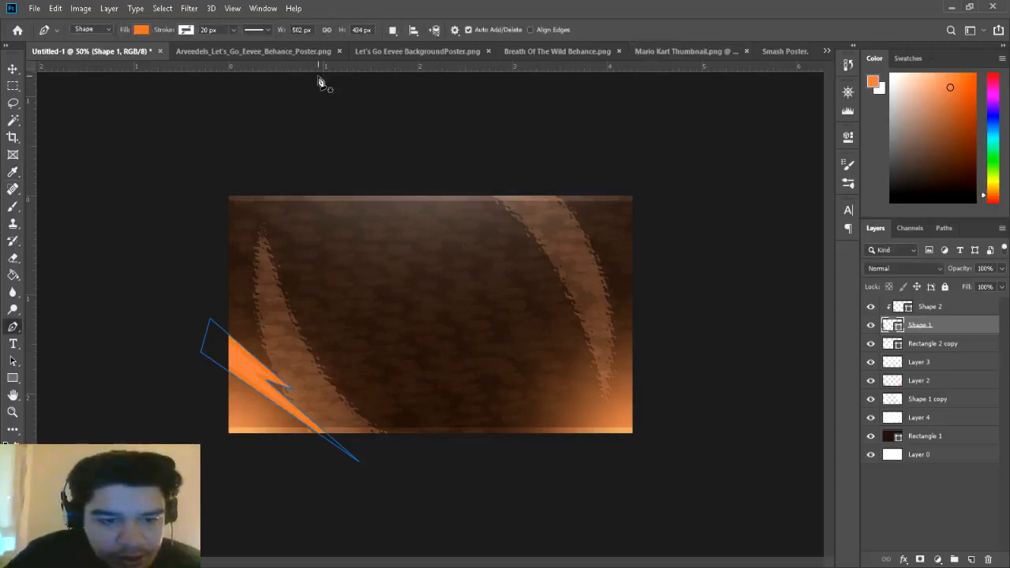
Step: Set the inner spike, Shape 2, to a lighter, peachy orange fill
click(931, 307)
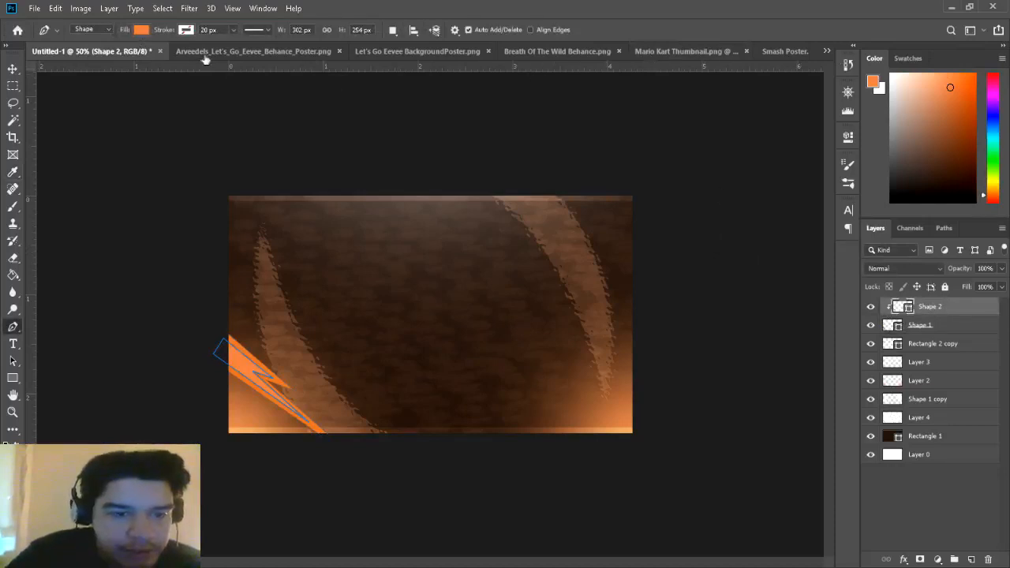
key(i)
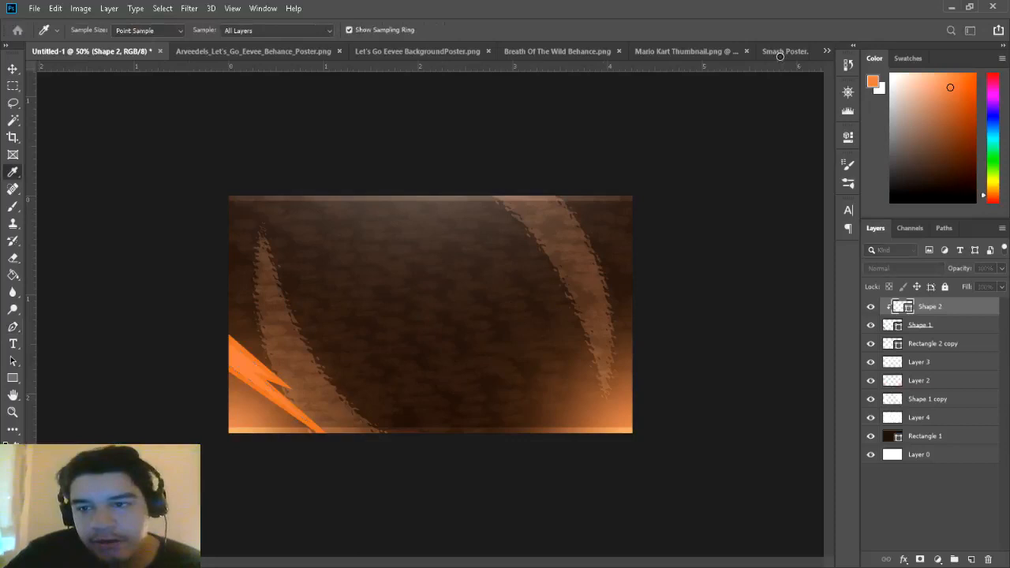
key(p)
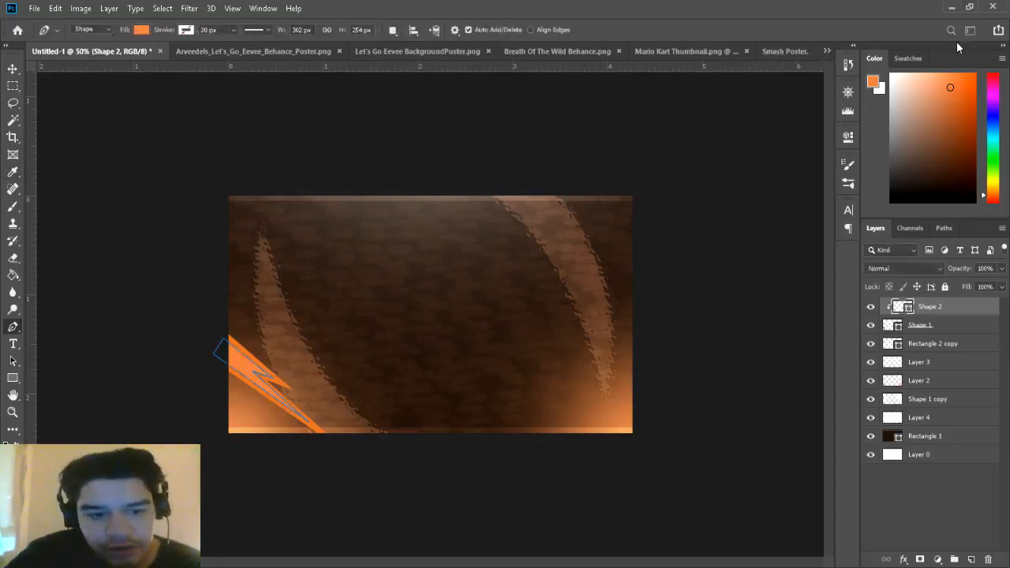
click(13, 70)
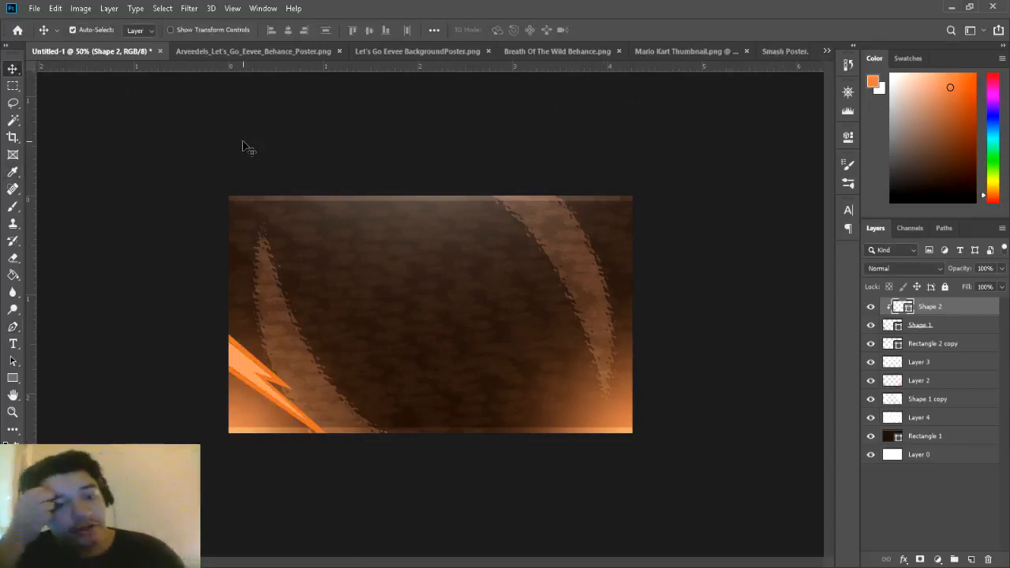
Step: Select the Shape 1 and Shape 2 layers together and duplicate both spikes
click(923, 323)
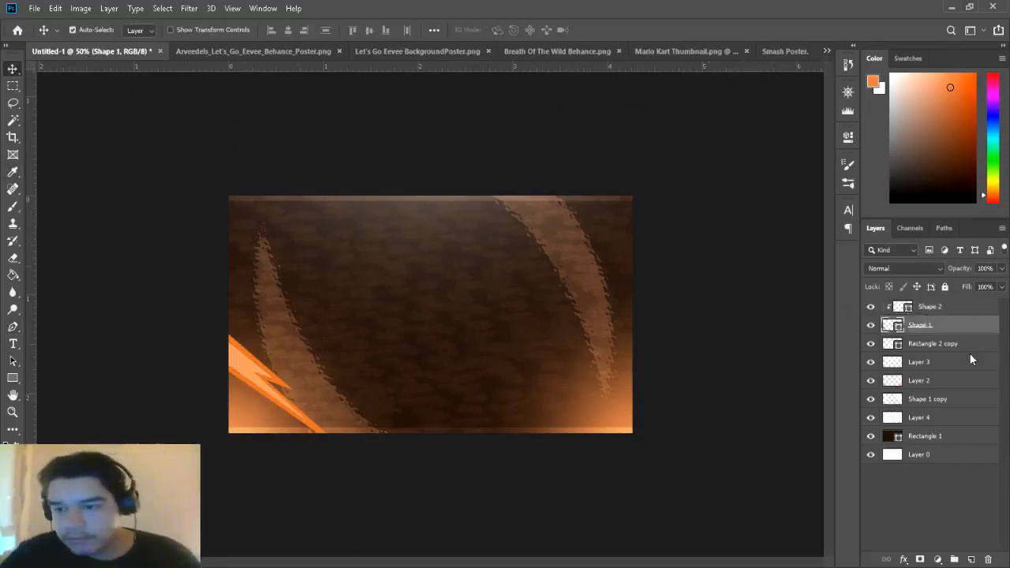
click(945, 287)
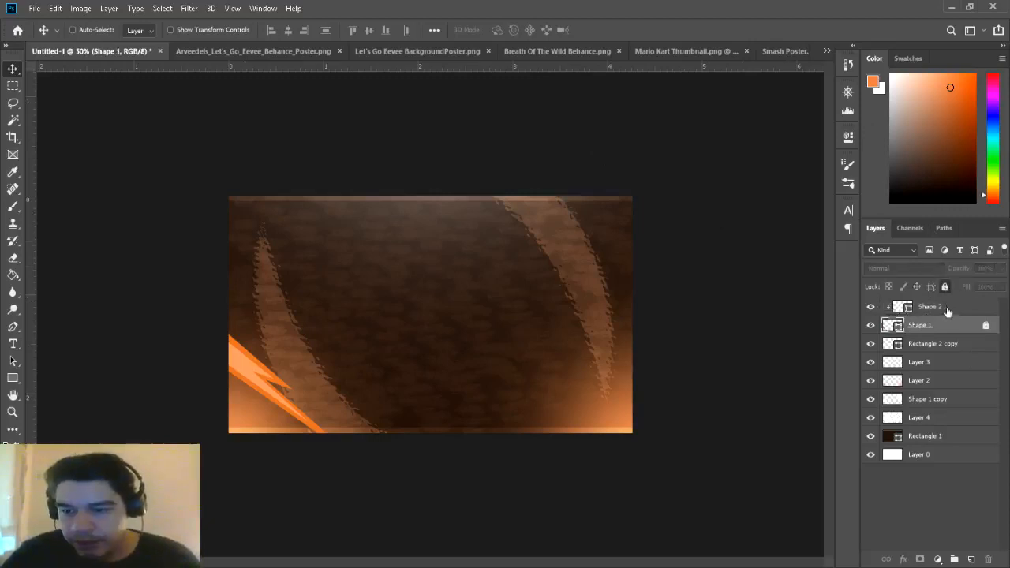
ctrl+click(947, 313)
click(945, 286)
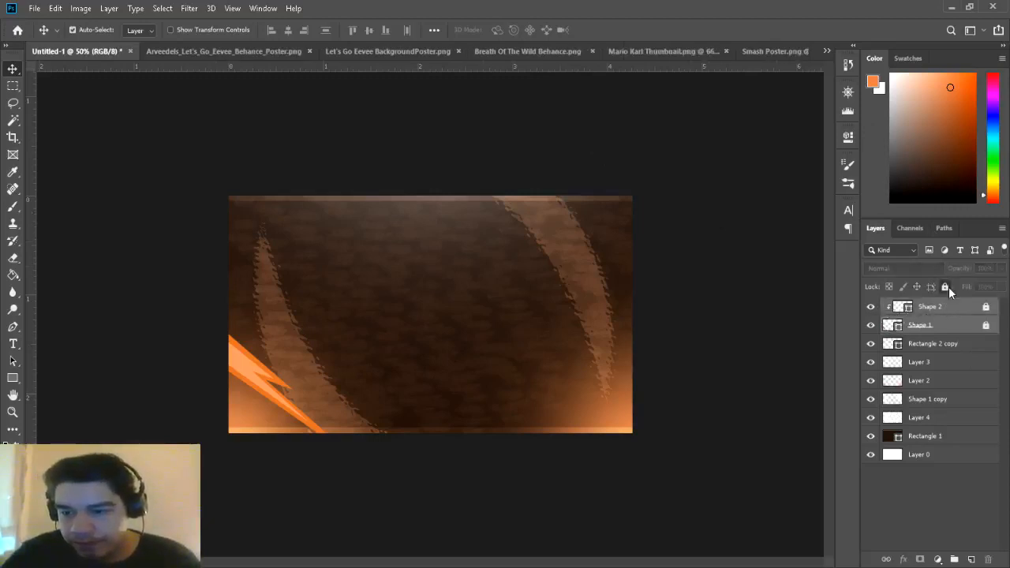
click(946, 286)
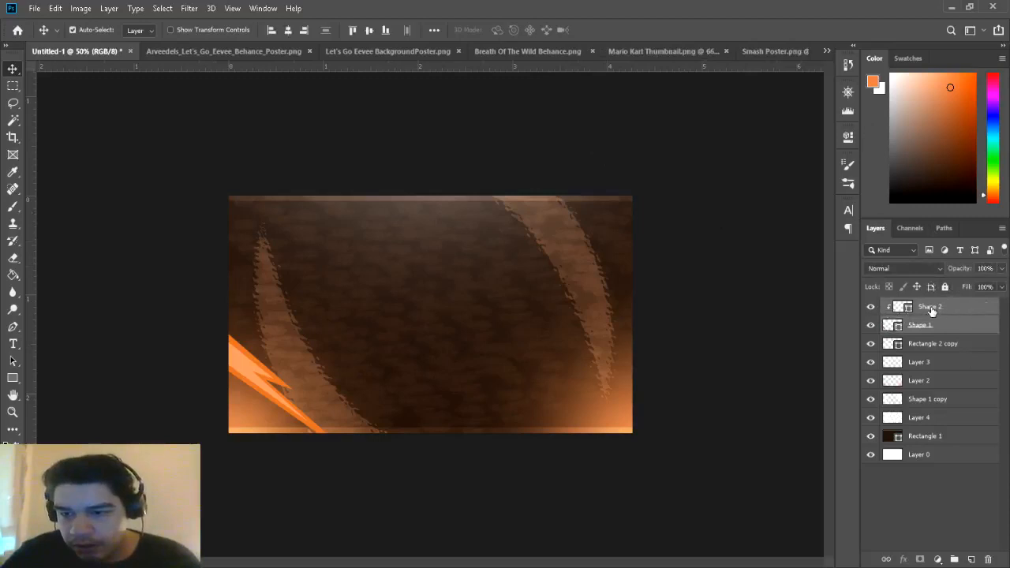
key(ctrl+j)
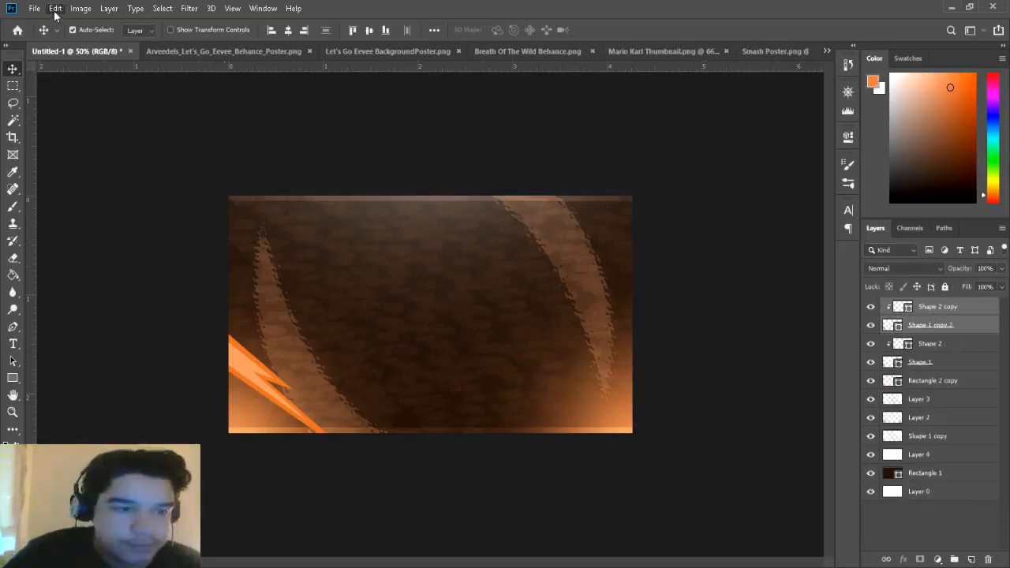
Step: Flip the duplicated spikes horizontally and vertically, and place them across the canvas's upper-right corner
click(290, 467)
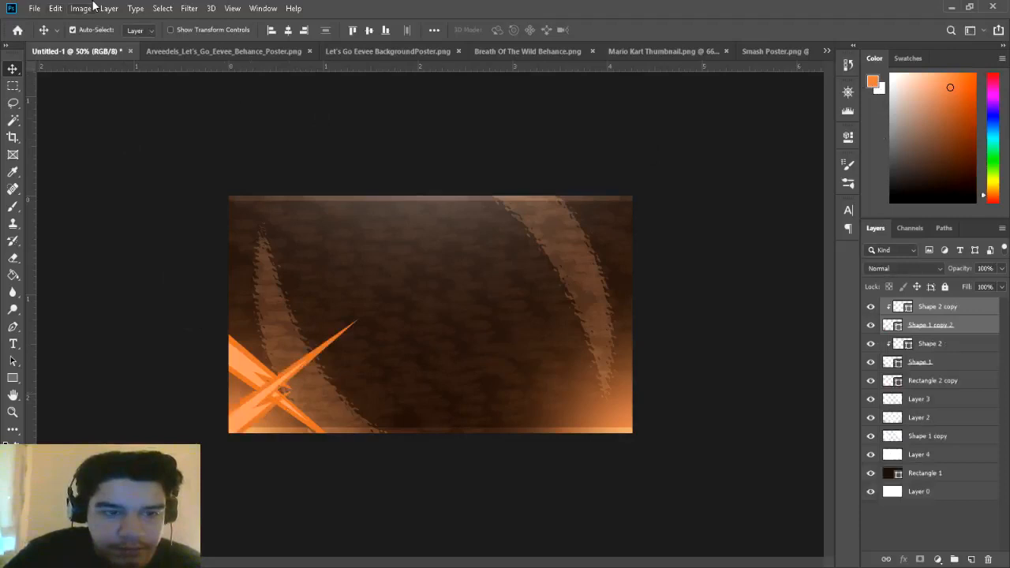
key(ctrl+z)
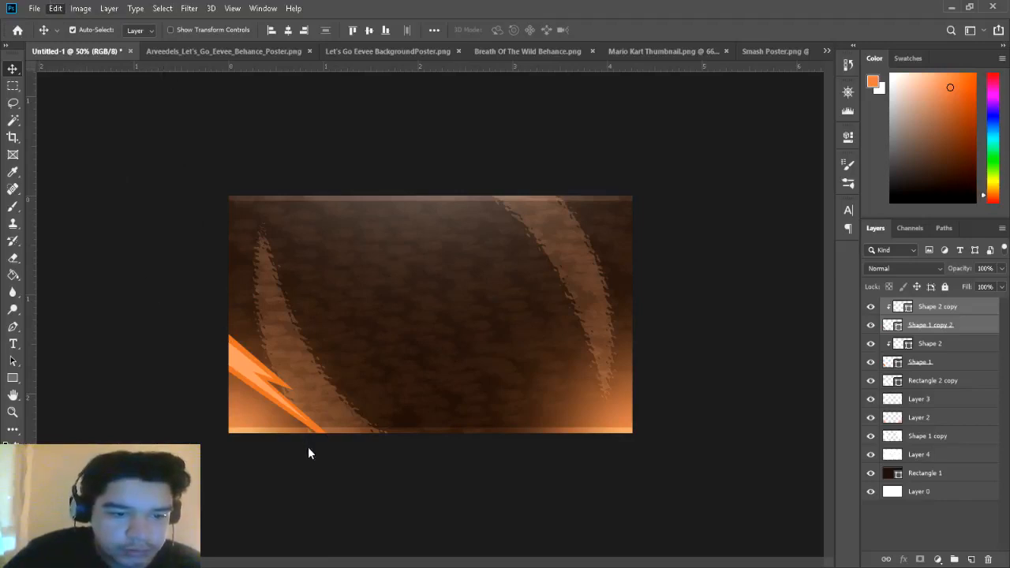
key(ctrl+shift+z)
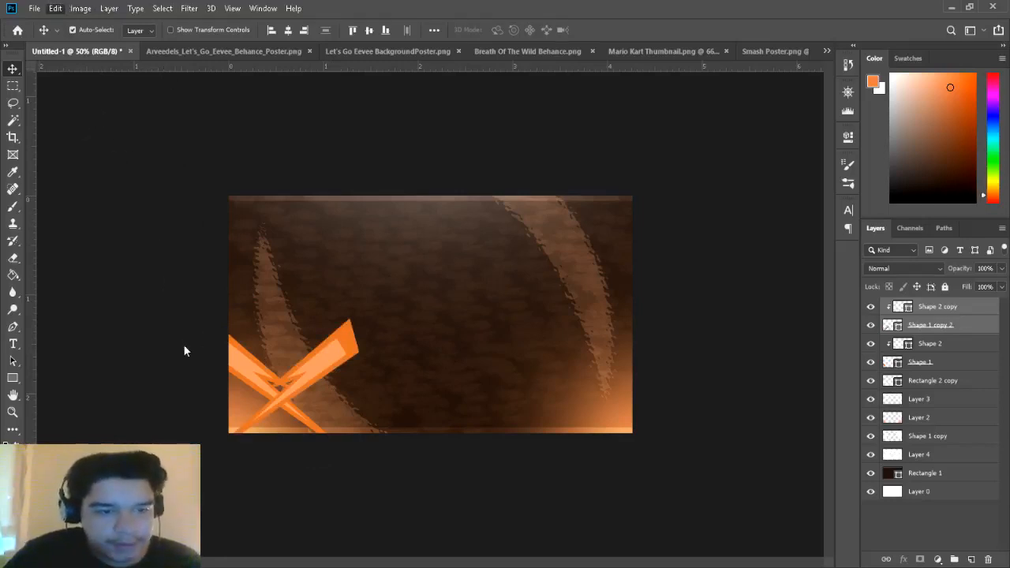
drag(275, 471, 618, 268)
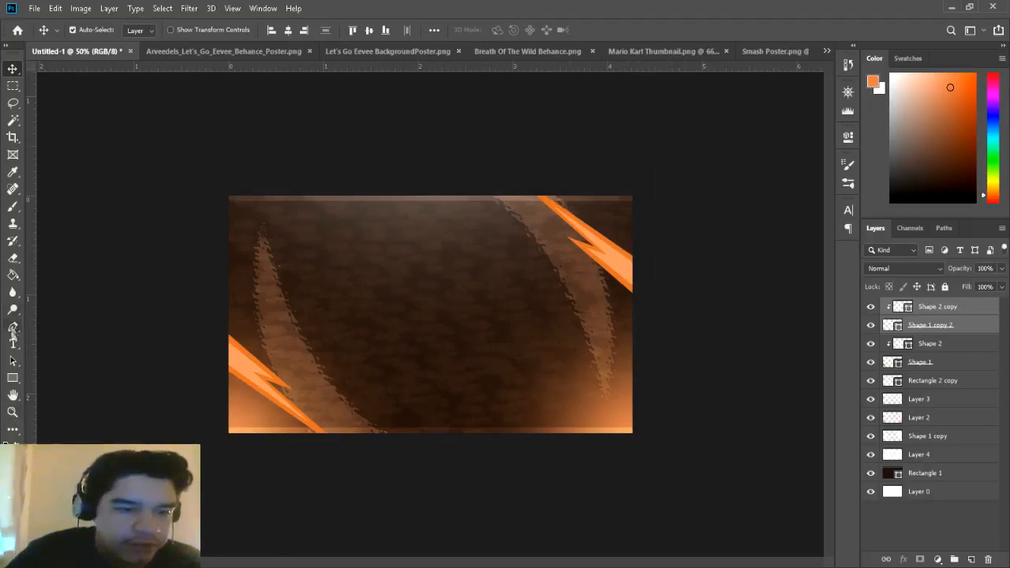
Step: On a new layer, draw an orange diagonal band about 444 by 370 px across the canvas's upper-left corner with the Pen tool
click(13, 326)
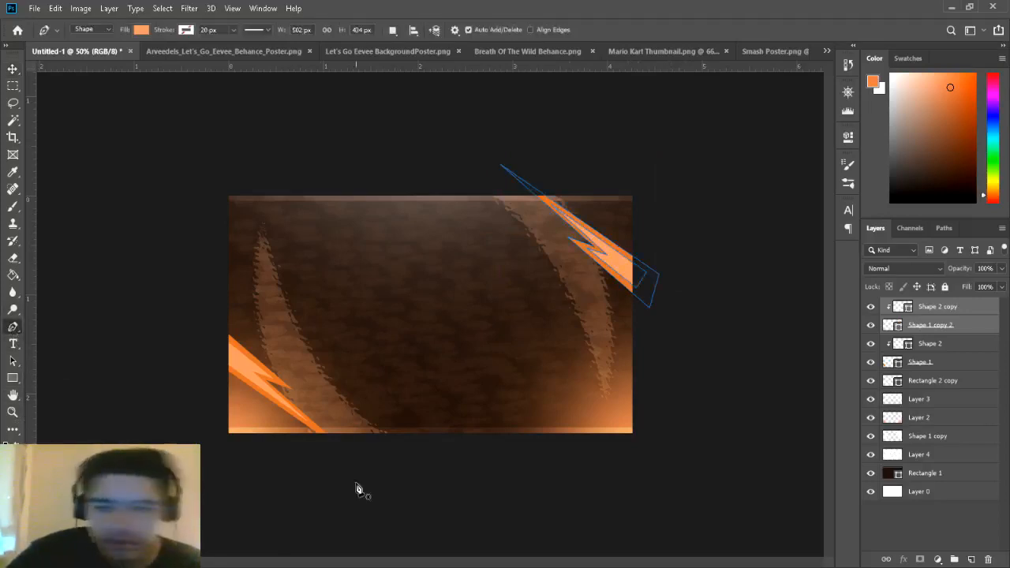
click(971, 558)
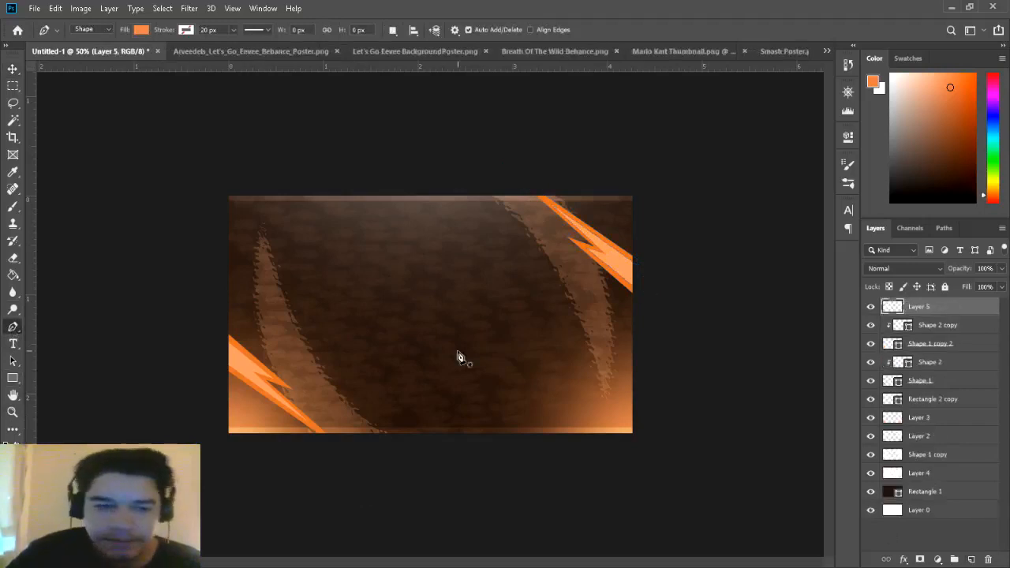
click(301, 190)
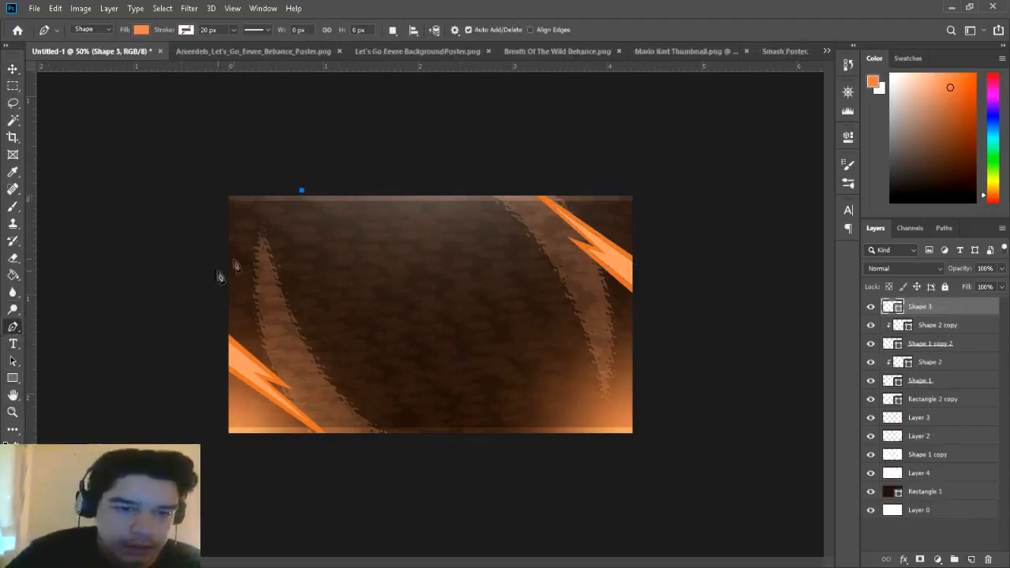
click(197, 287)
click(206, 298)
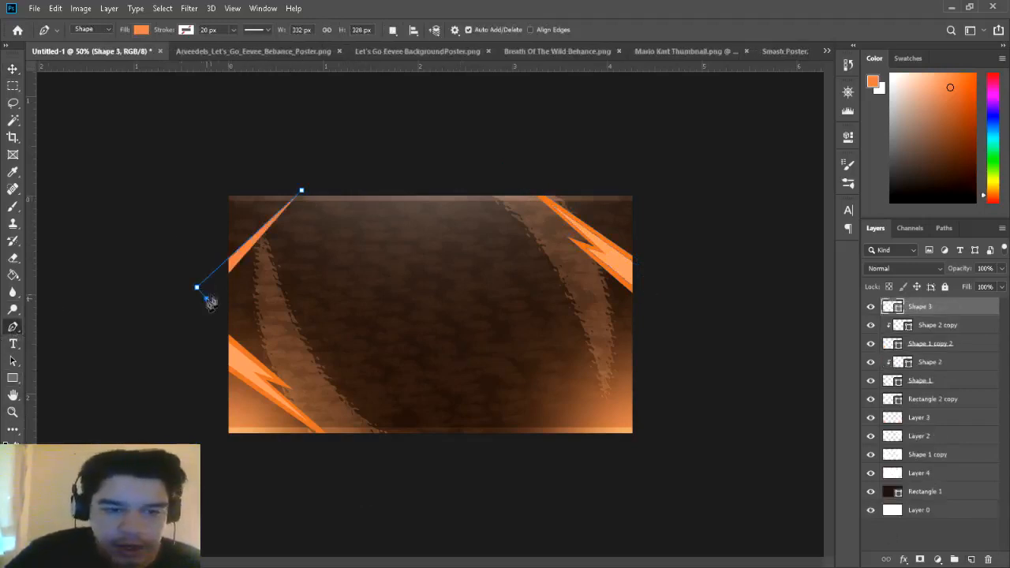
click(337, 181)
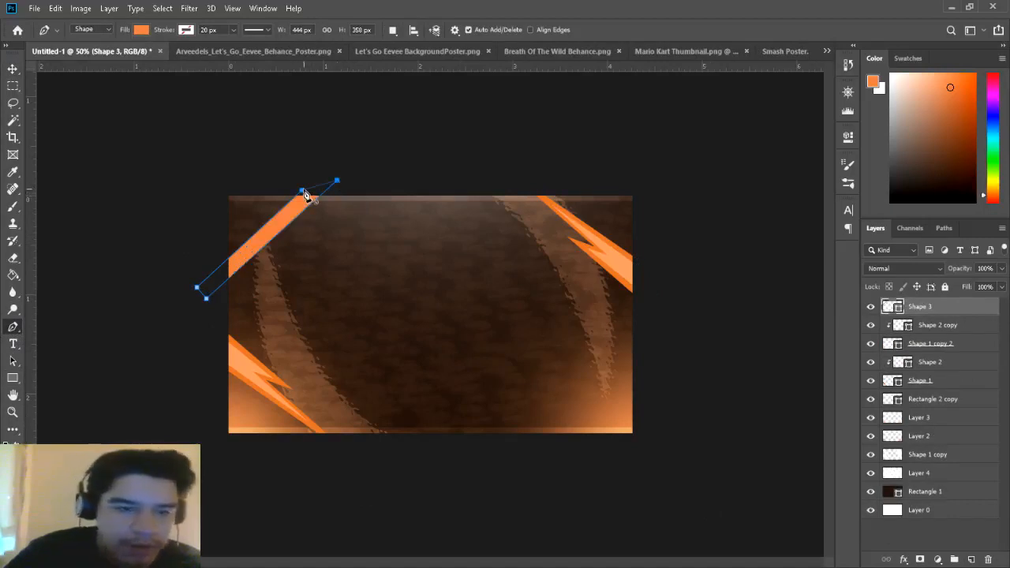
click(302, 191)
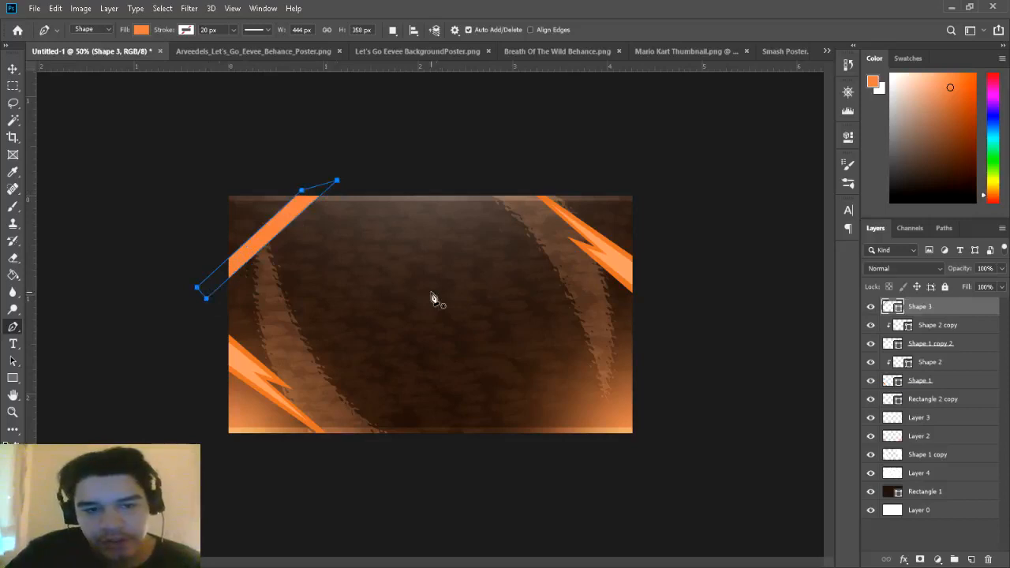
drag(305, 194, 318, 182)
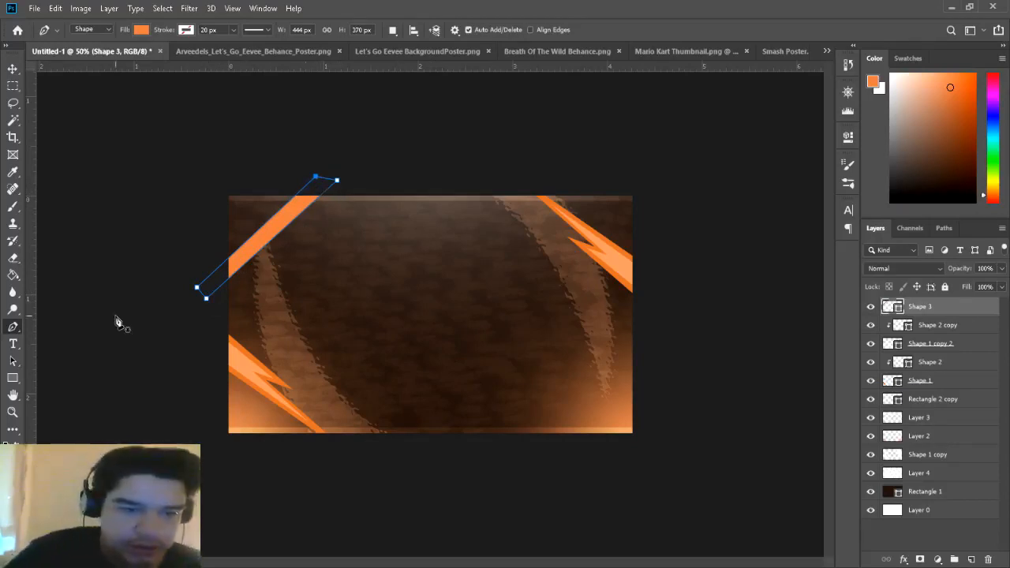
Step: Draw a thin curved stripe about 122 by 128 px, clipped to the corner band, and fill it with the inner spike's lighter orange
click(971, 559)
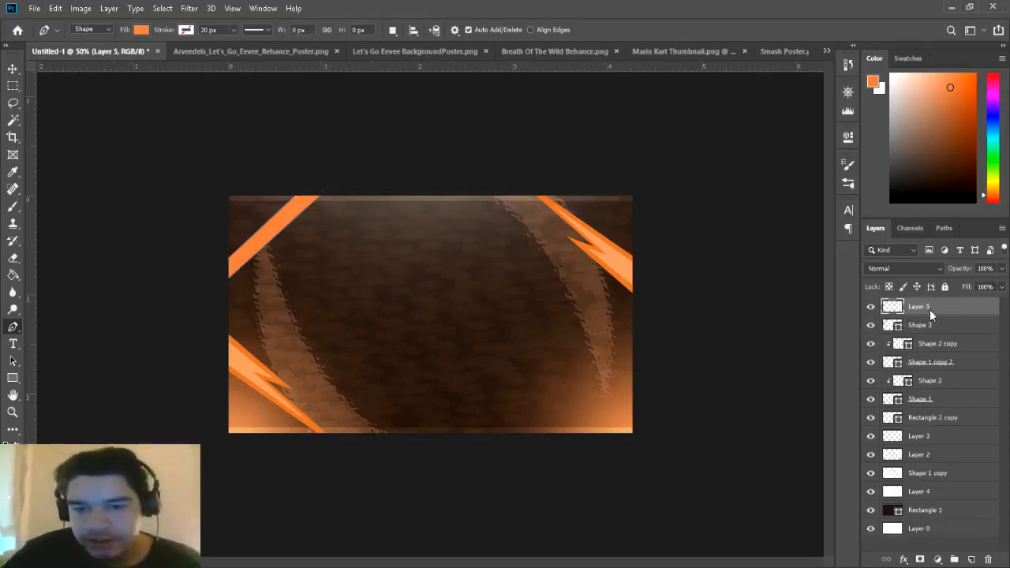
key(ctrl+alt+g)
click(255, 206)
drag(294, 247, 294, 288)
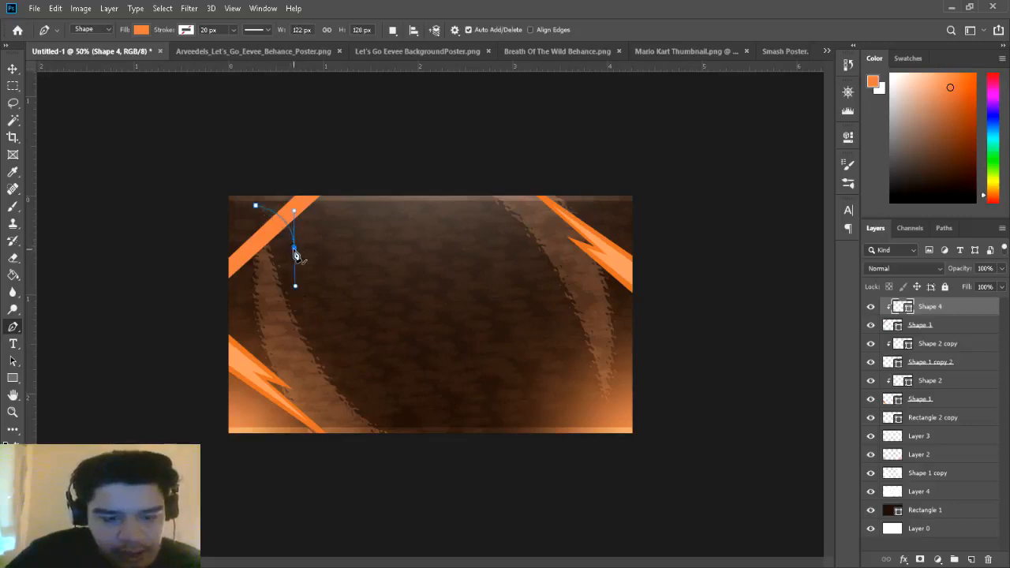
drag(255, 206, 232, 199)
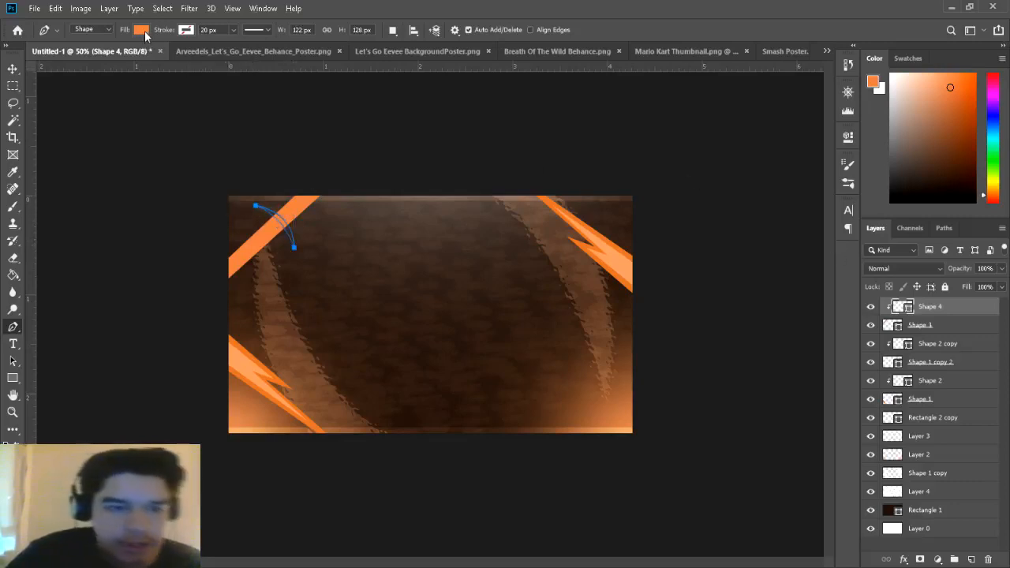
key(i)
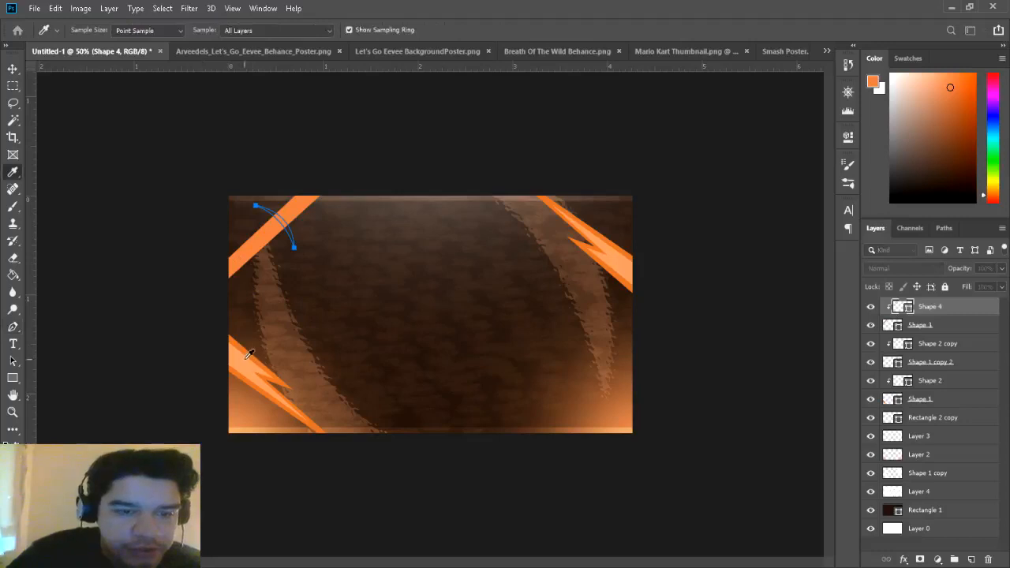
key(p)
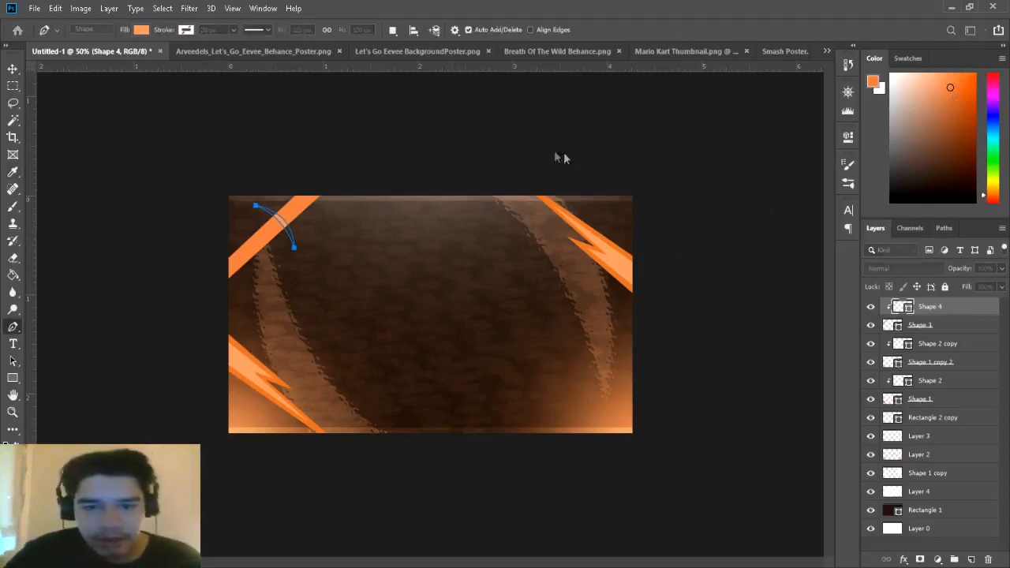
Step: Duplicate the curved stripe twice and place the copies farther down along the diagonal band
key(ctrl+j)
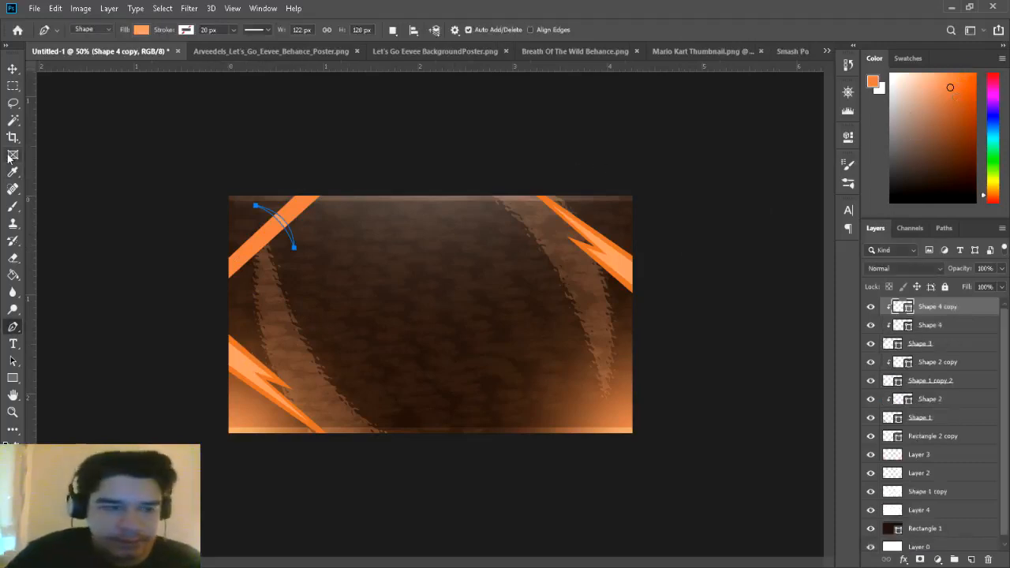
click(13, 69)
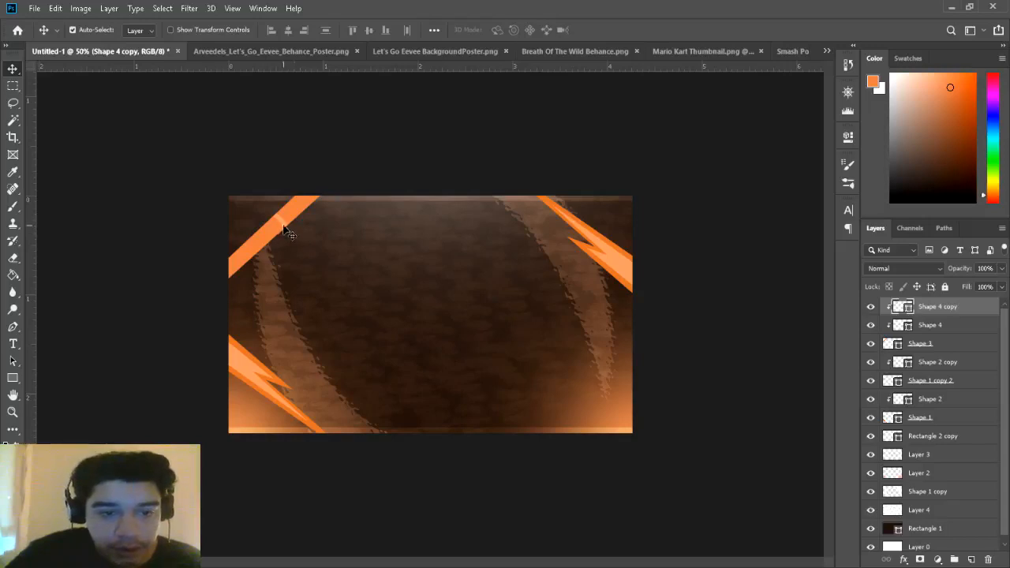
drag(283, 225, 267, 240)
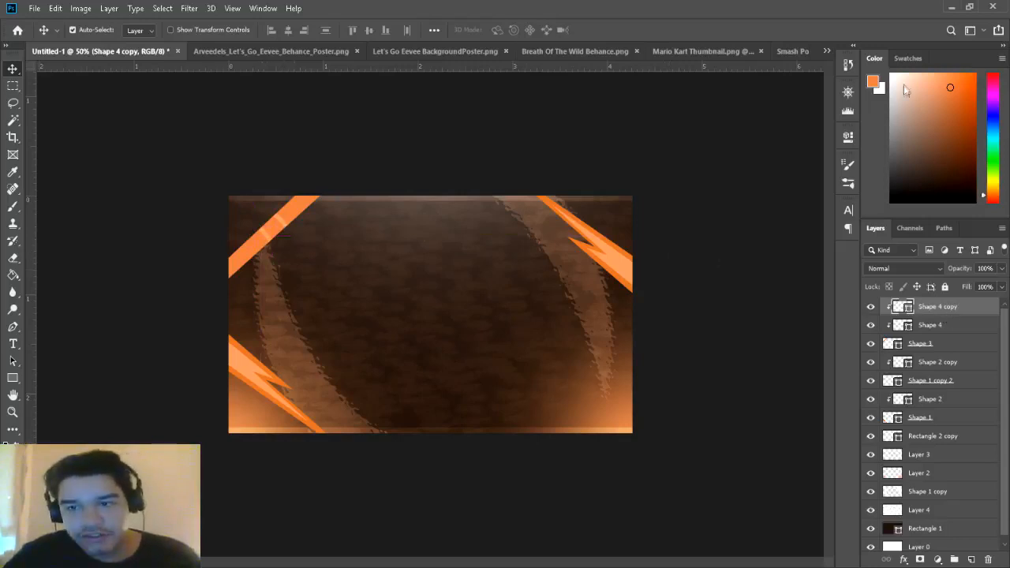
key(ctrl+j)
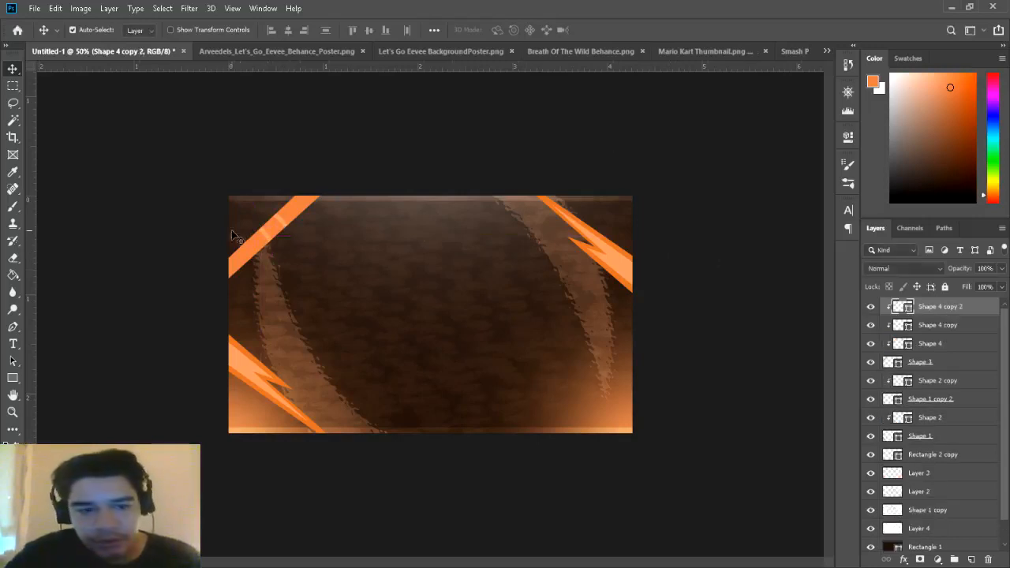
drag(268, 243, 251, 260)
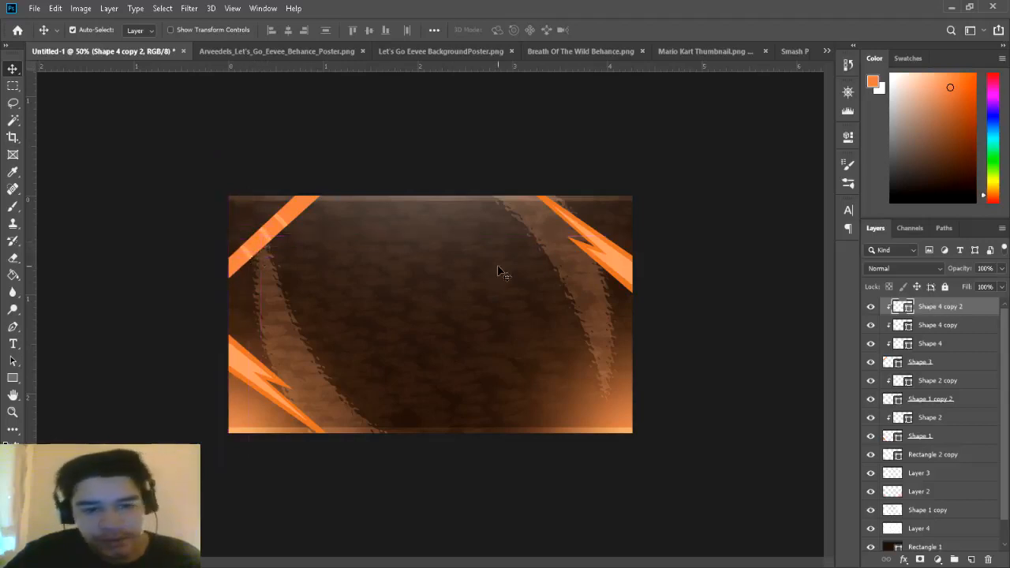
Step: Move the original stripe up along the band and adjust the middle copy to space the three stripes evenly
drag(282, 225, 292, 214)
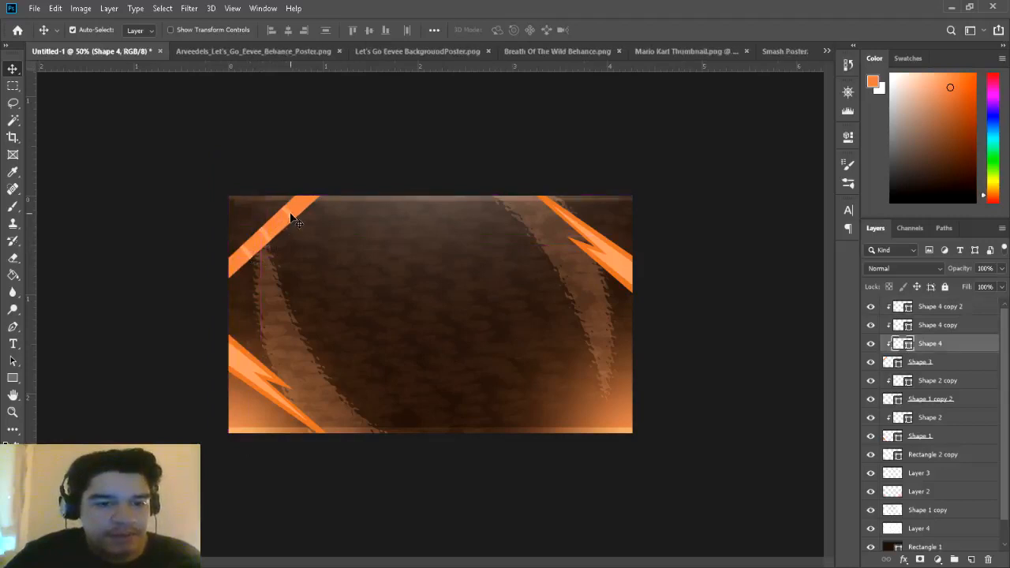
ctrl+click(963, 308)
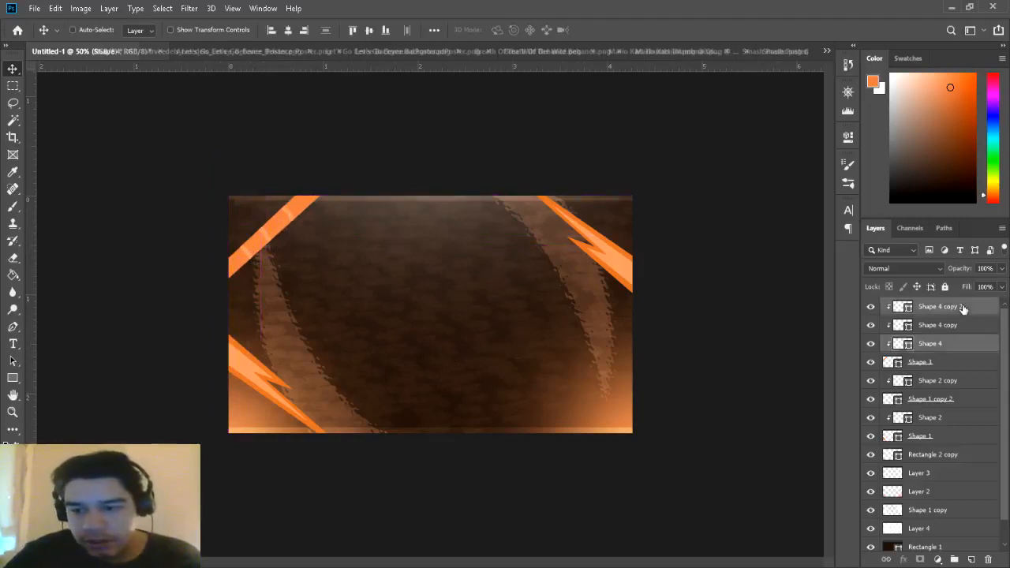
ctrl+click(960, 315)
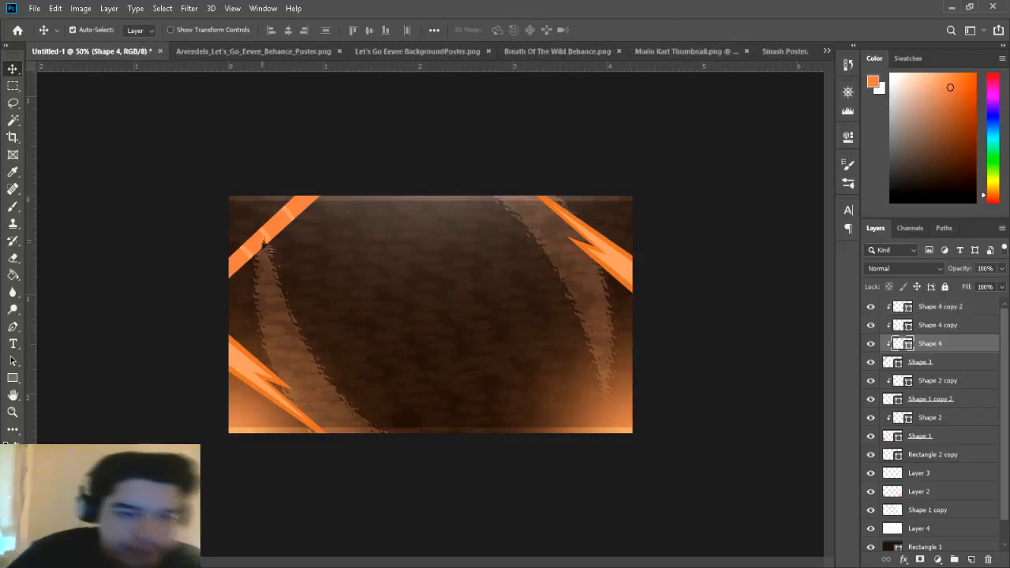
click(268, 236)
drag(269, 234, 269, 234)
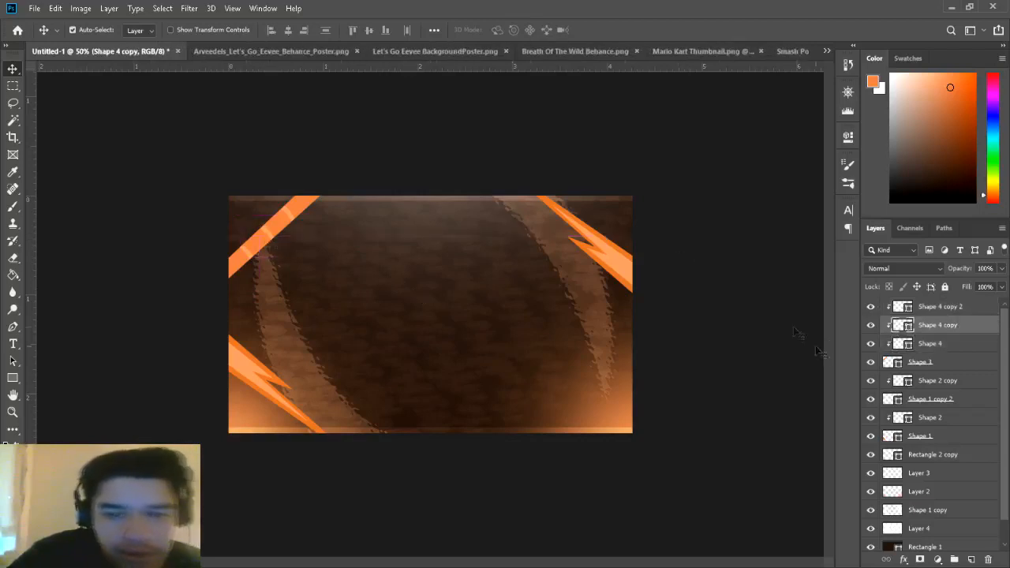
Step: Duplicate the Shape 3 band together with its three stripes and place the copy across the canvas's lower-right corner
click(938, 362)
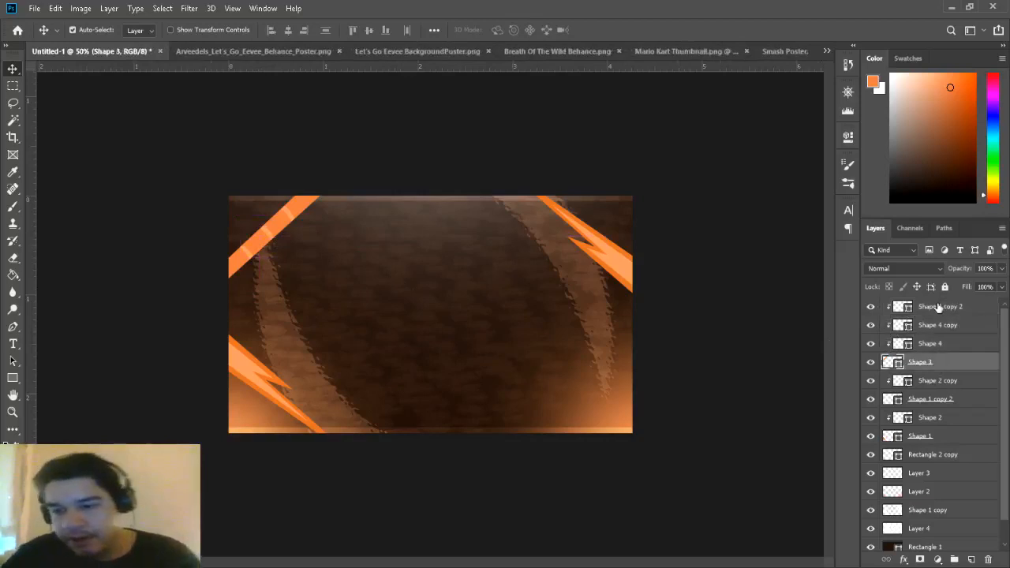
shift+click(938, 306)
click(879, 83)
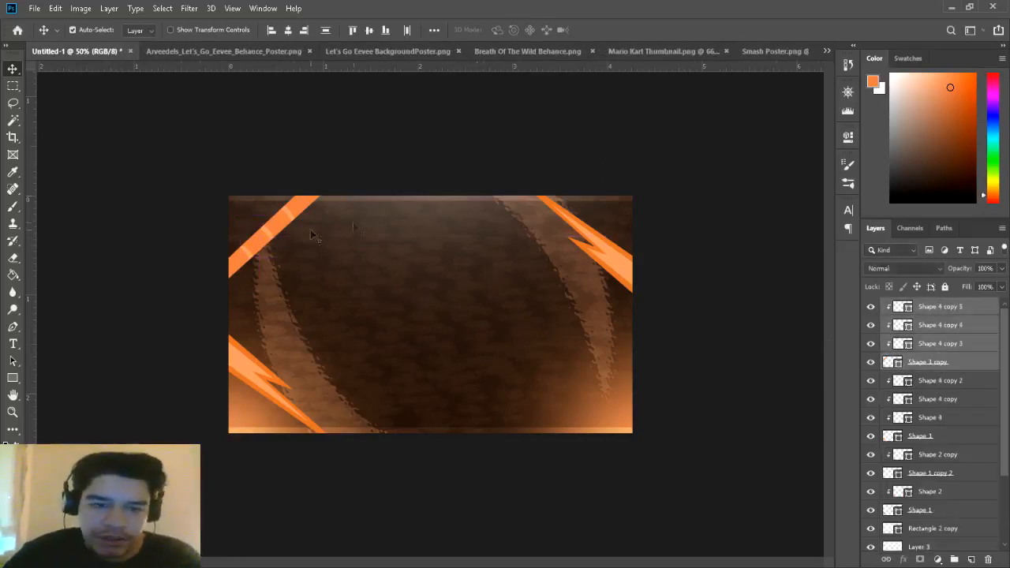
drag(285, 223, 609, 389)
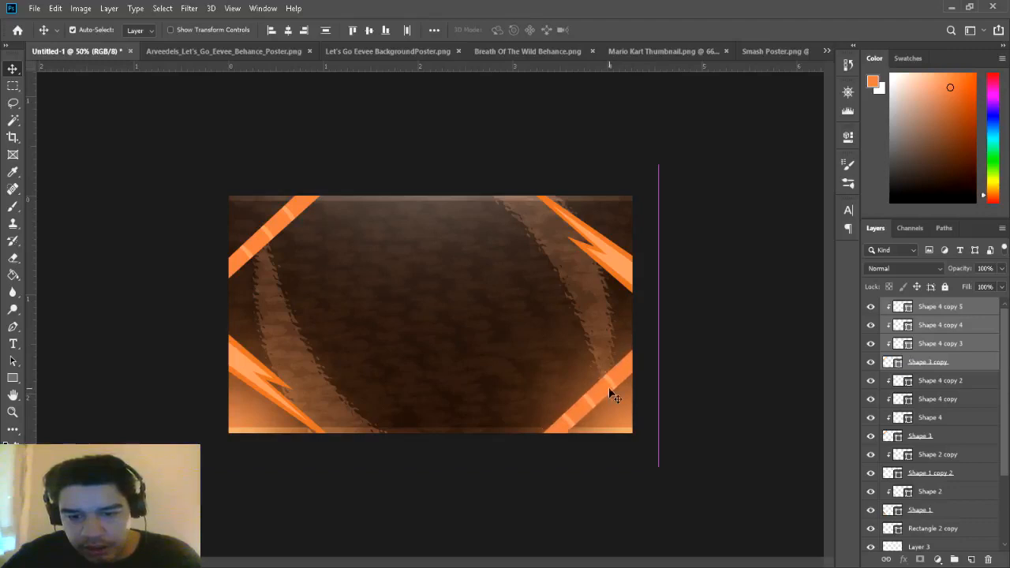
click(757, 372)
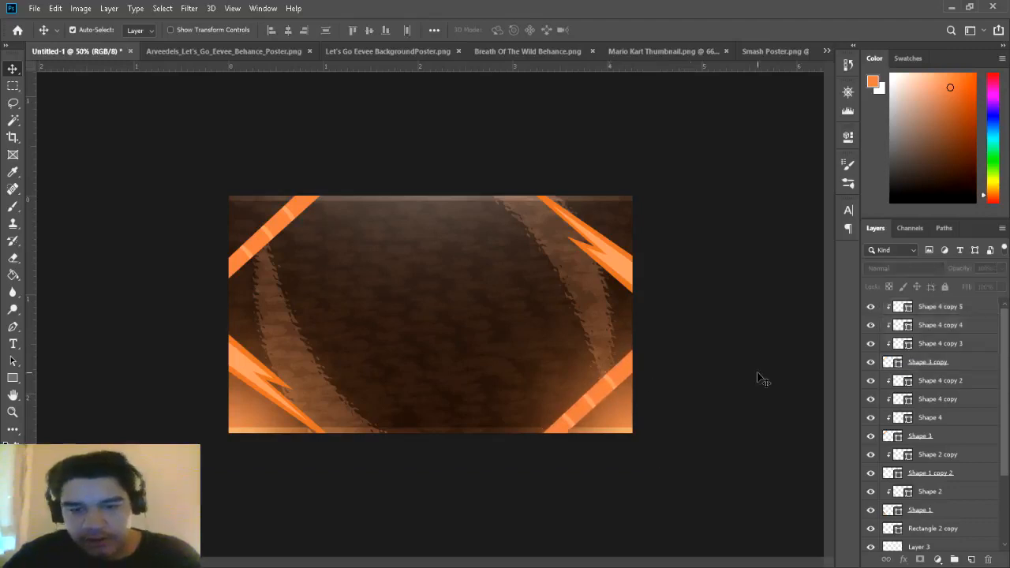
Step: Select all layers from Shape 4 copy 5 down to Rectangle 1 and group them, leaving out Layer 0
click(926, 307)
drag(1005, 347, 1006, 445)
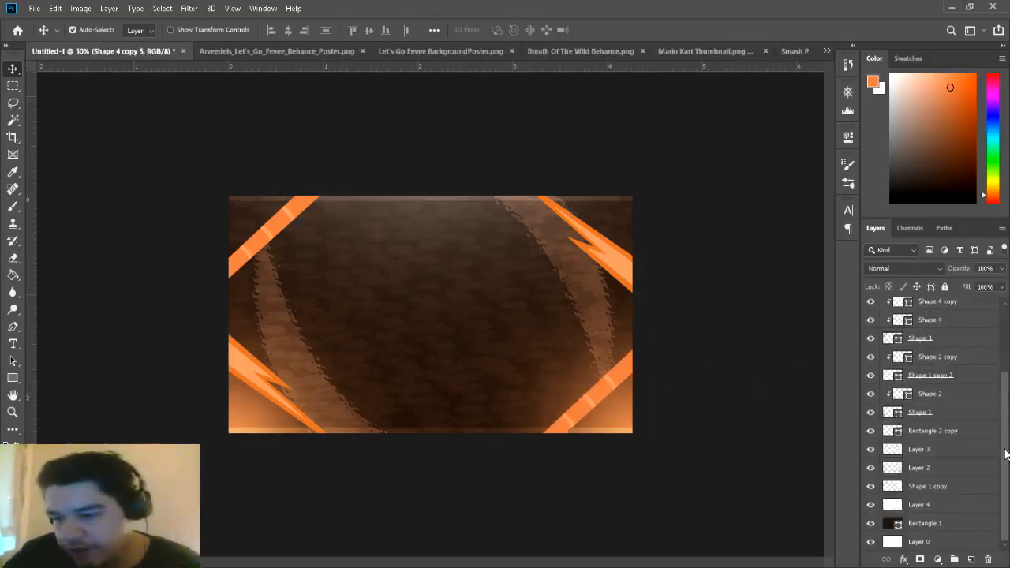
shift+click(925, 527)
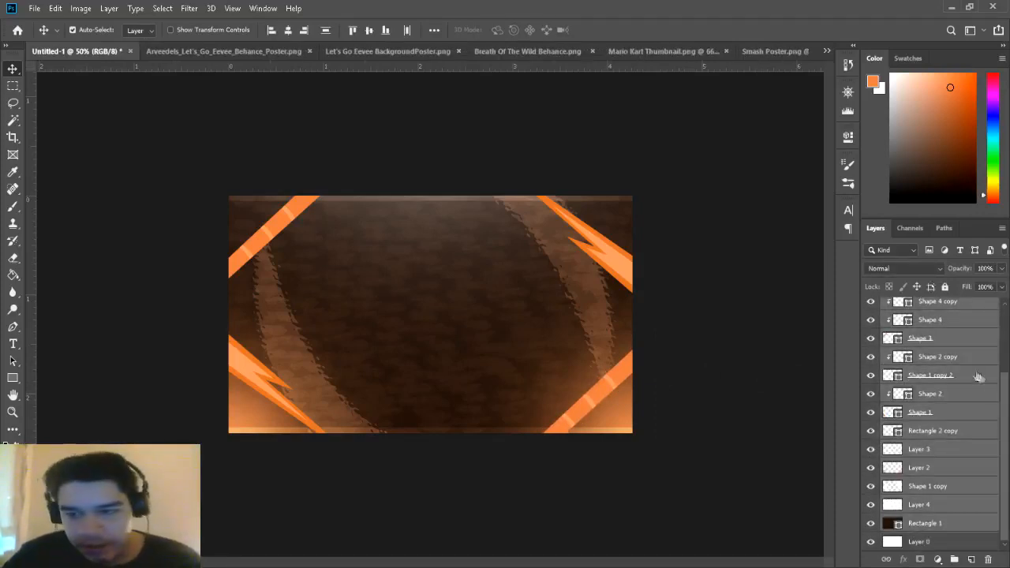
drag(1004, 426, 985, 302)
click(970, 306)
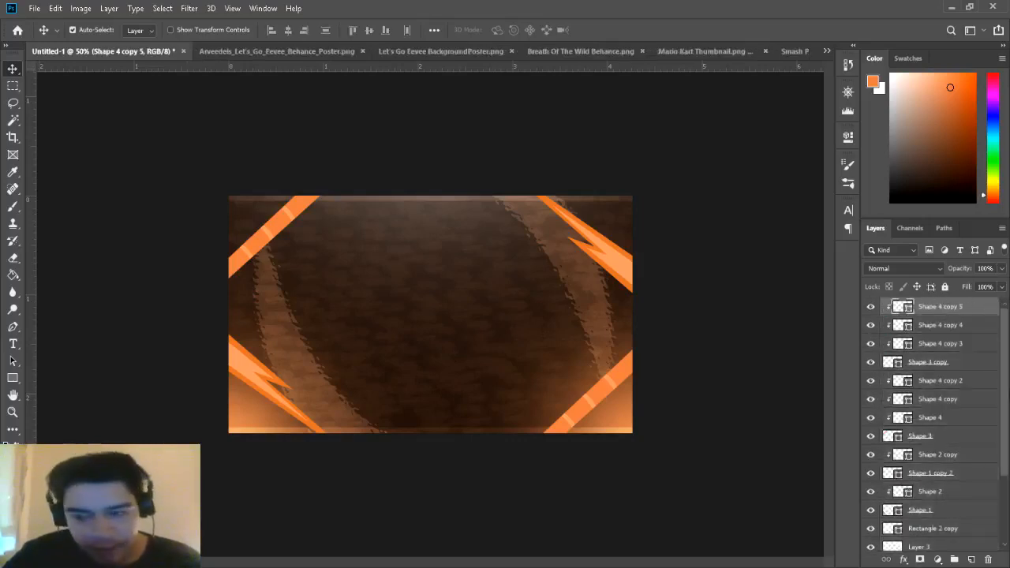
drag(1005, 392, 1007, 456)
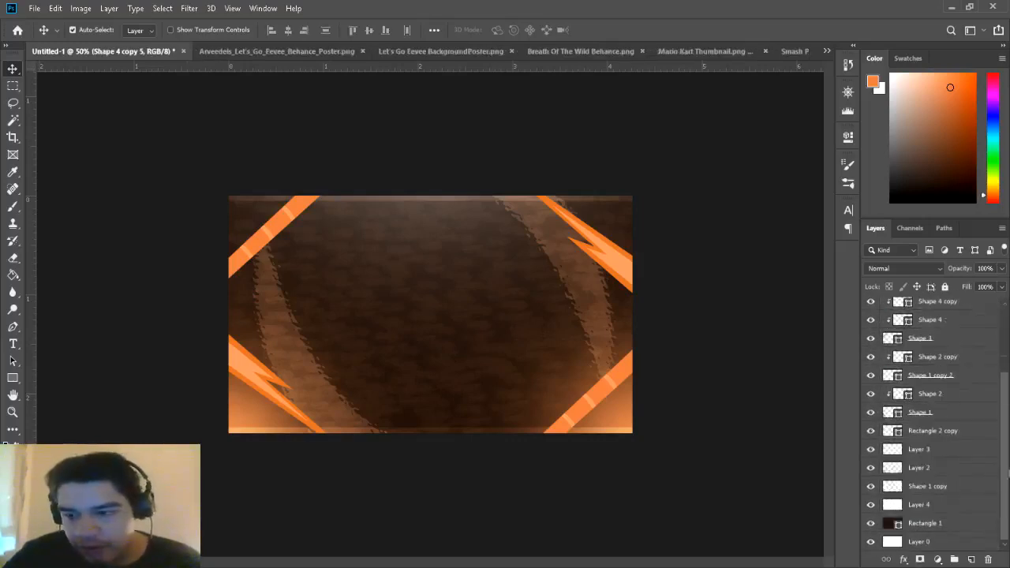
shift+click(936, 525)
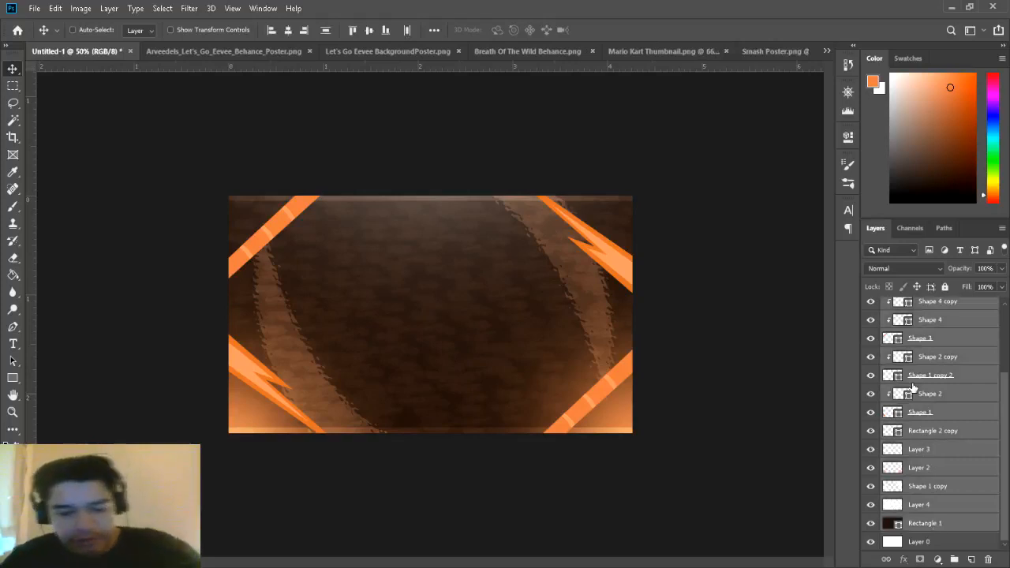
key(ctrl+g)
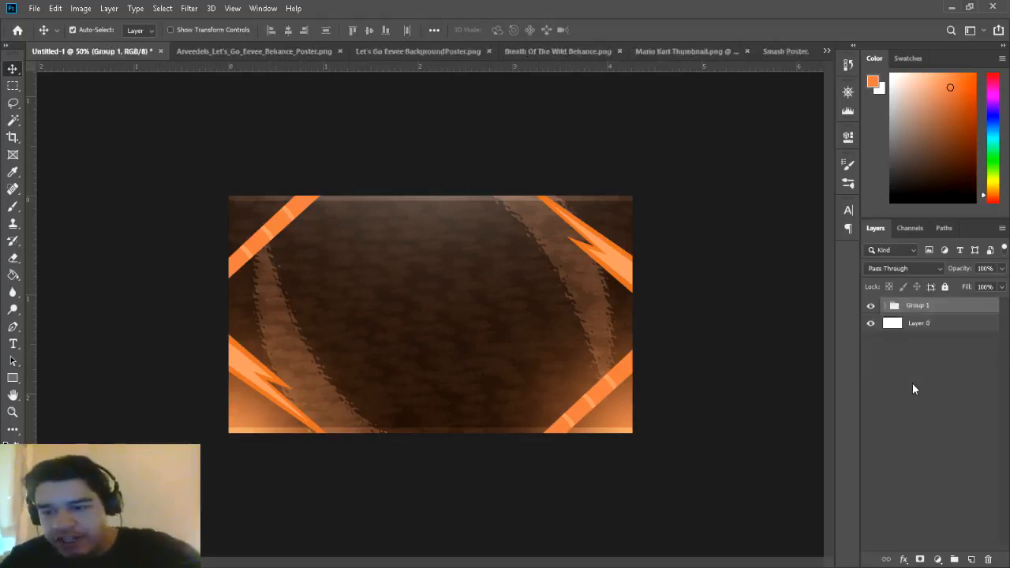
Step: Toggle the new group's visibility off and on, and expand and collapse it to check the layers inside
click(871, 306)
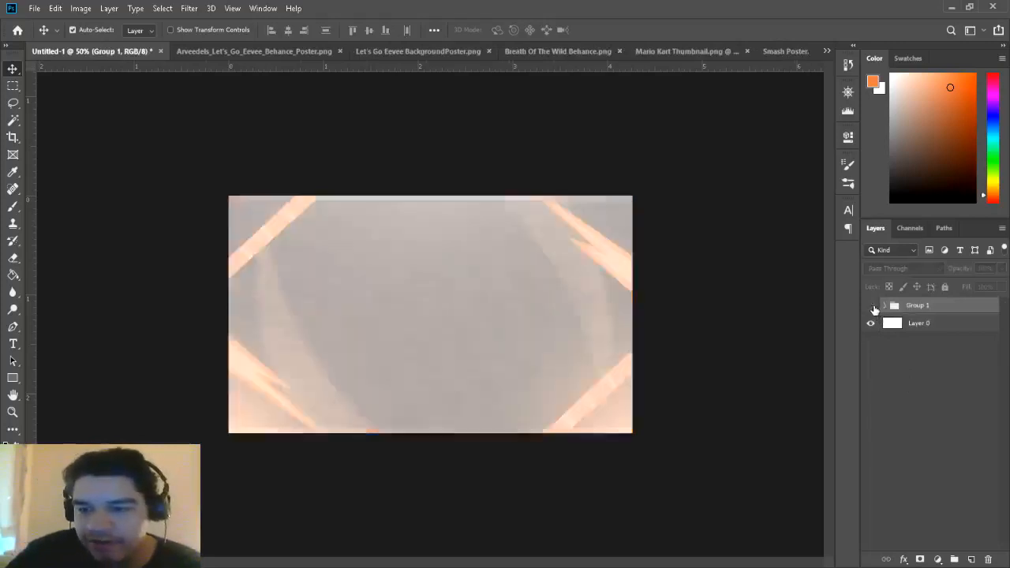
click(871, 307)
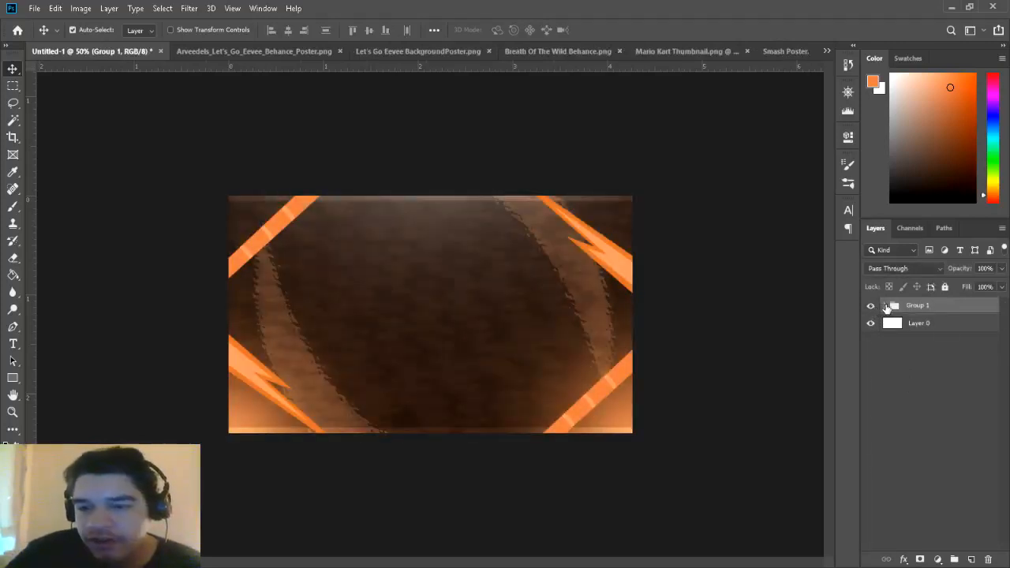
click(886, 306)
mouse_move(1006, 359)
mouse_down()
mouse_move(1007, 442)
mouse_move(1008, 355)
mouse_up()
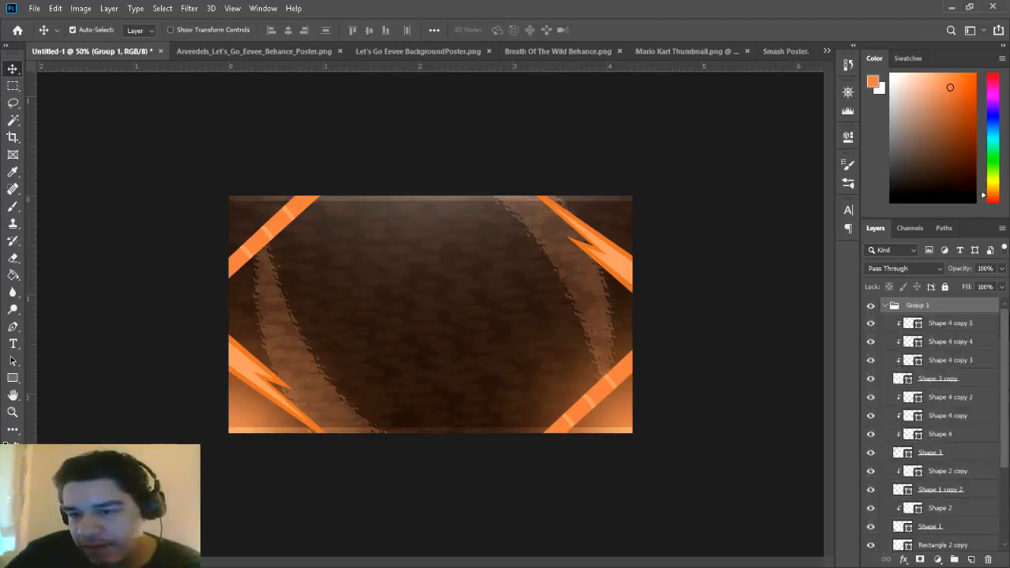
click(886, 306)
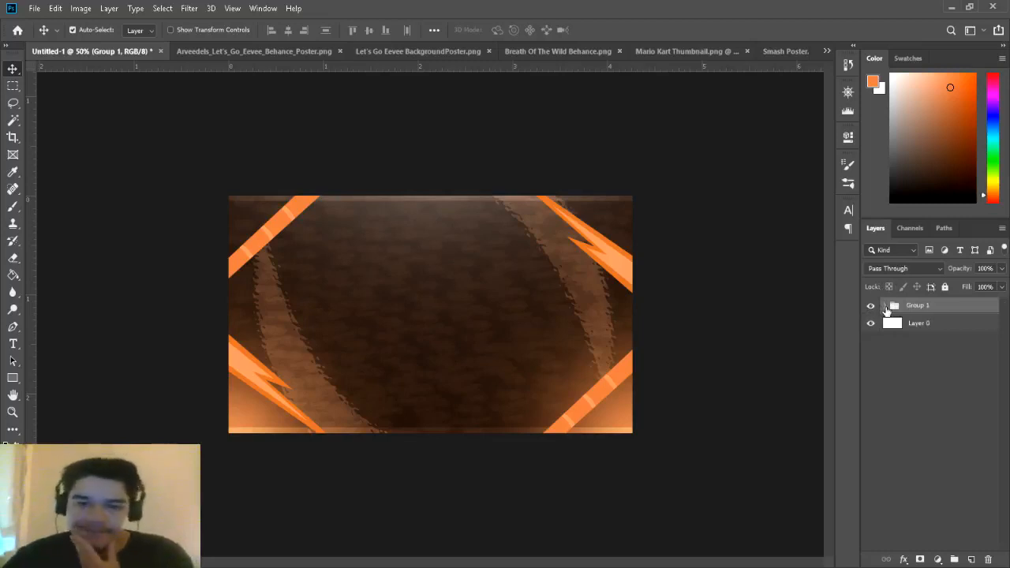
Step: Add a new empty layer inside Group 1 and place it directly above Rectangle 1, below Layer 4
click(886, 306)
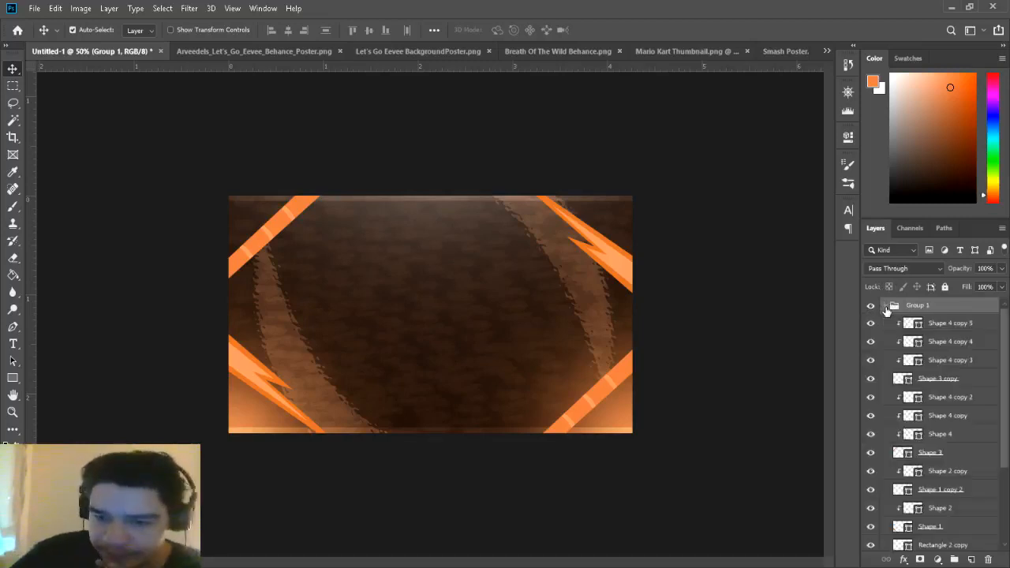
click(982, 323)
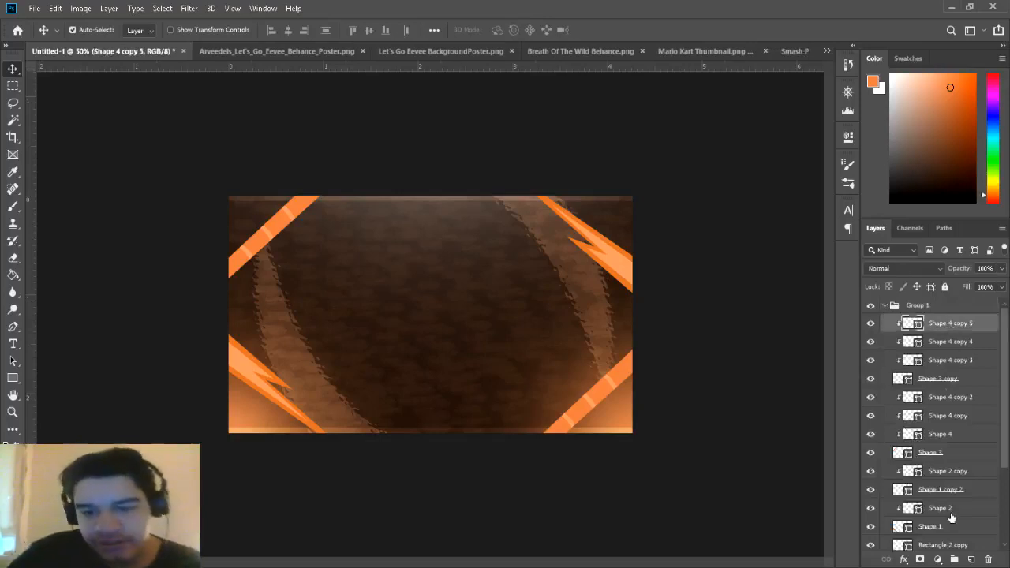
click(973, 560)
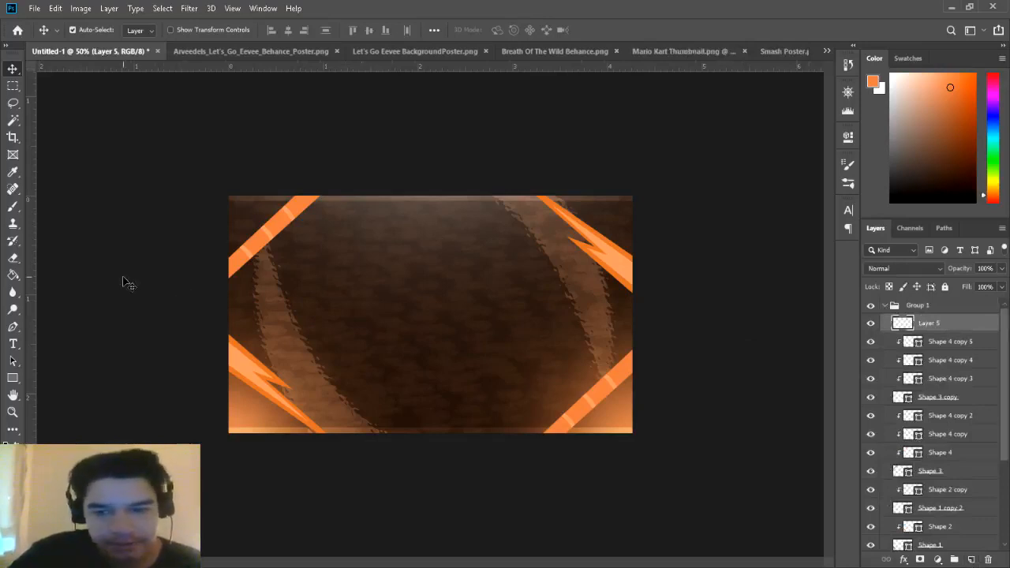
drag(978, 325, 962, 516)
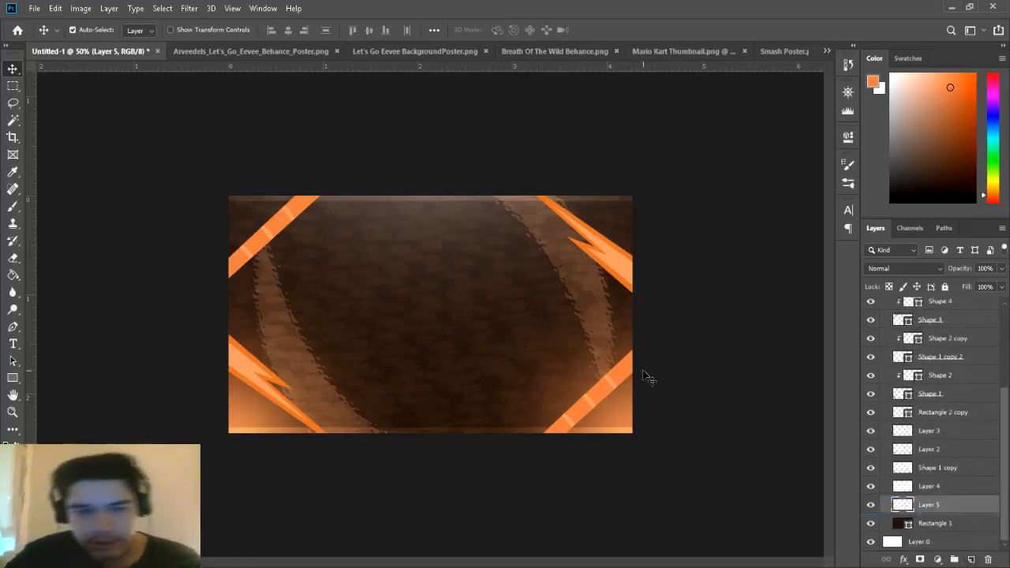
Step: Switch to the Ellipse shape tool, keeping the new empty layer above Rectangle 1 selected
click(12, 378)
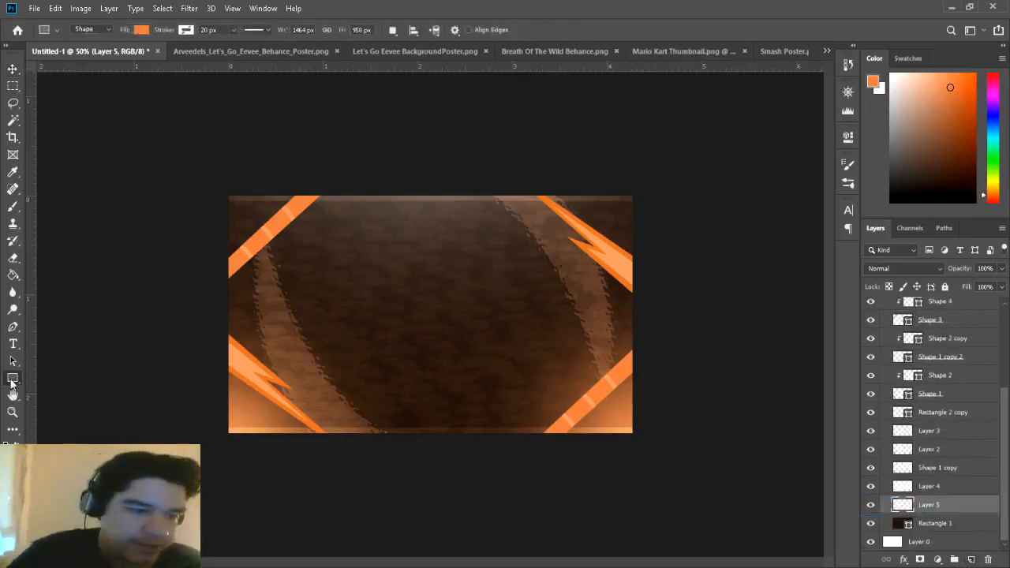
click(86, 404)
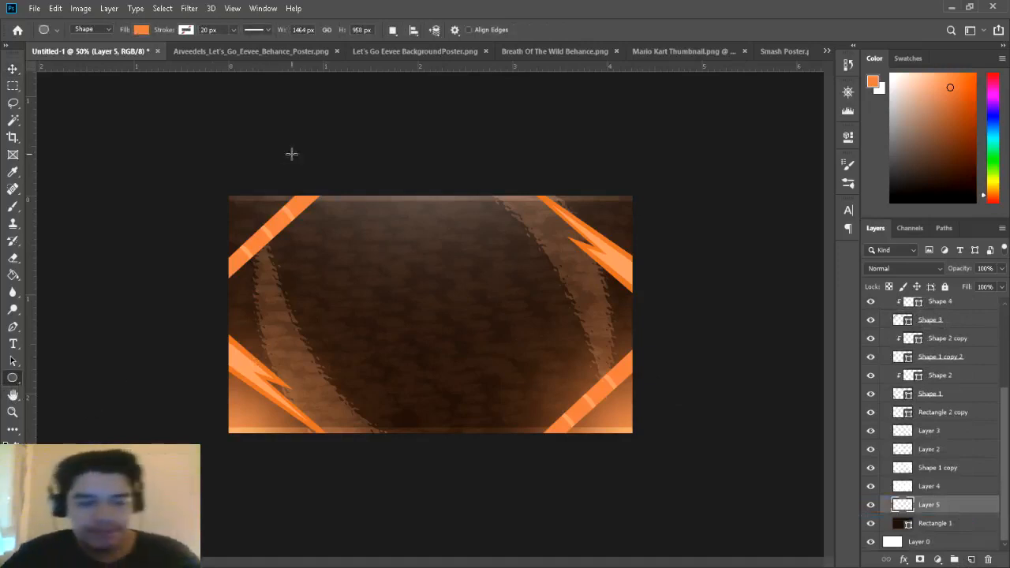
Step: Draw an ellipse shape of about 920 by 920 px over the canvas and move its layer to the top of Group 1
drag(291, 153, 600, 457)
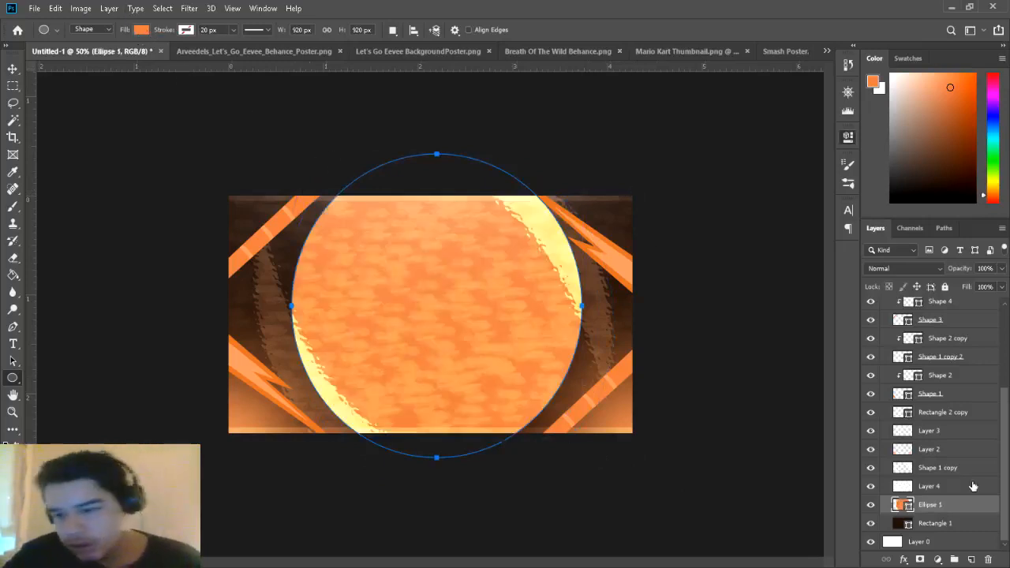
drag(973, 500, 951, 315)
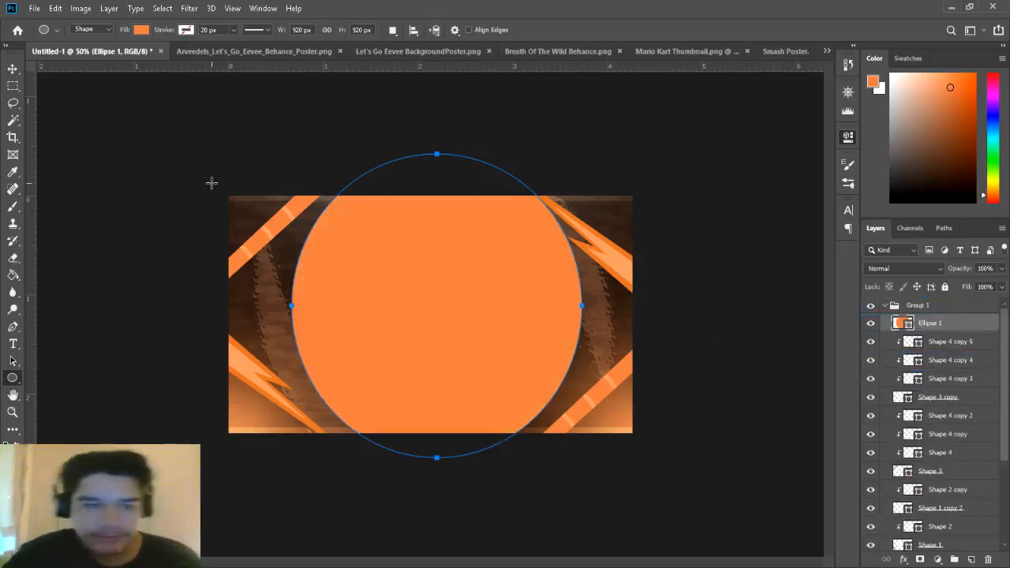
Step: Remove the large circle's fill and give it a 20 px solid stroke in the orange of the artwork
click(138, 35)
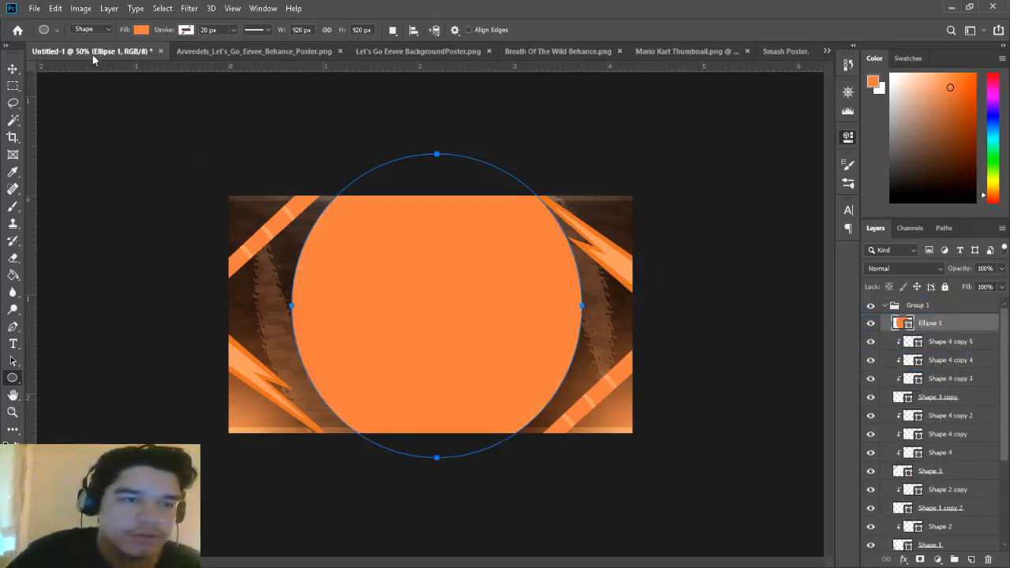
click(92, 55)
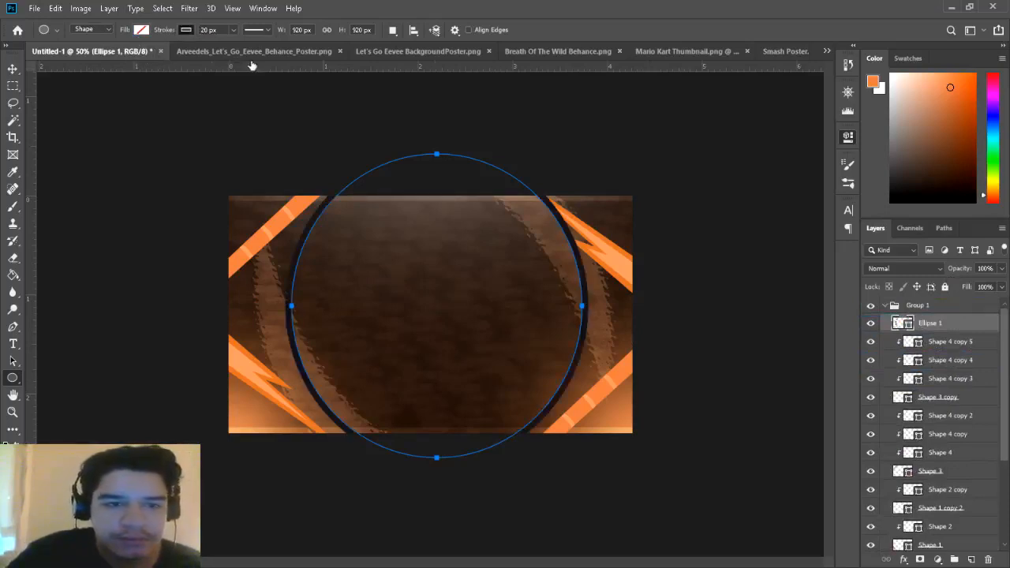
key(i)
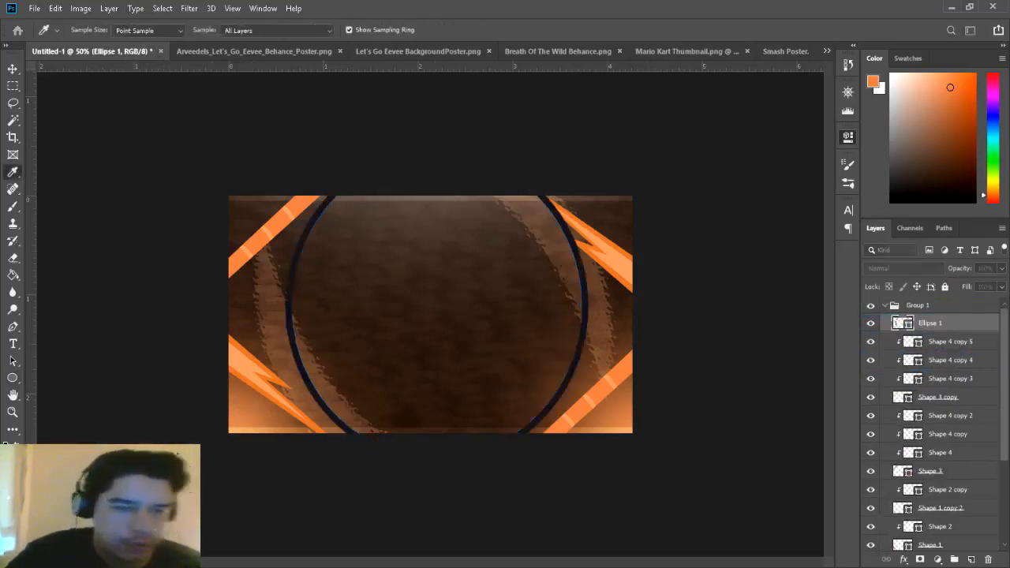
key(u)
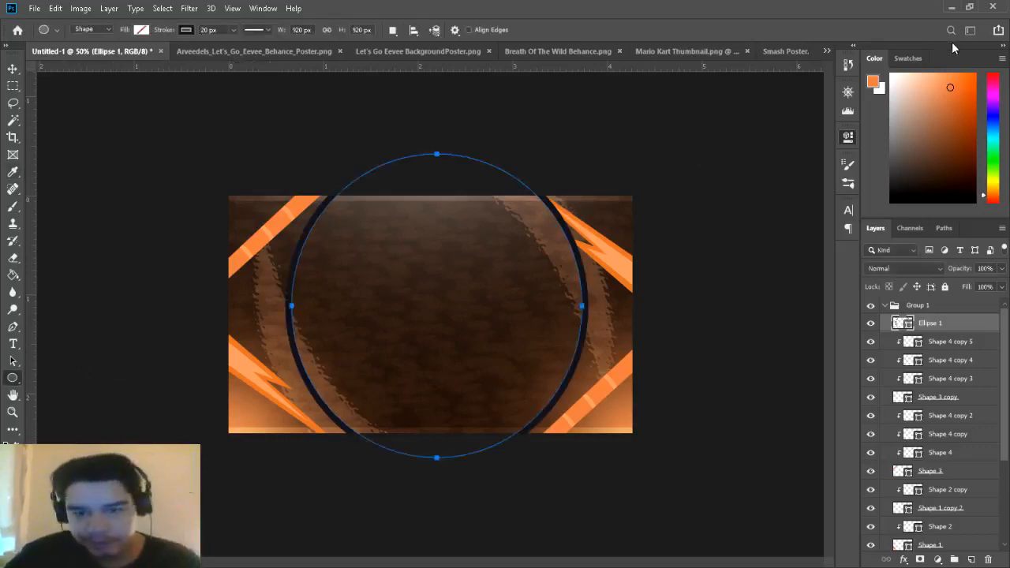
Step: Centre the orange ring on the canvas and scale it down proportionally to about 83.96%
click(13, 71)
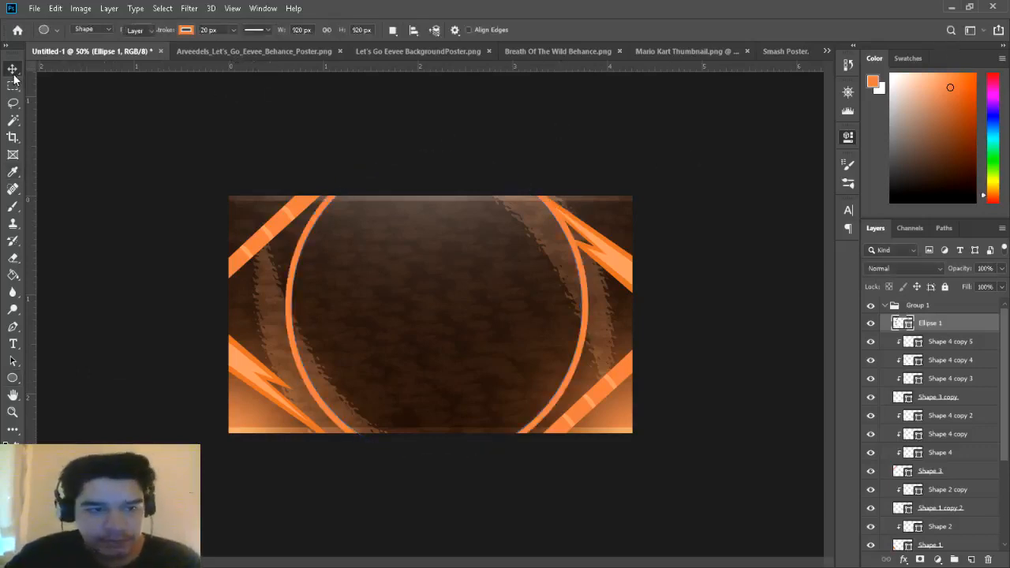
drag(293, 299, 282, 300)
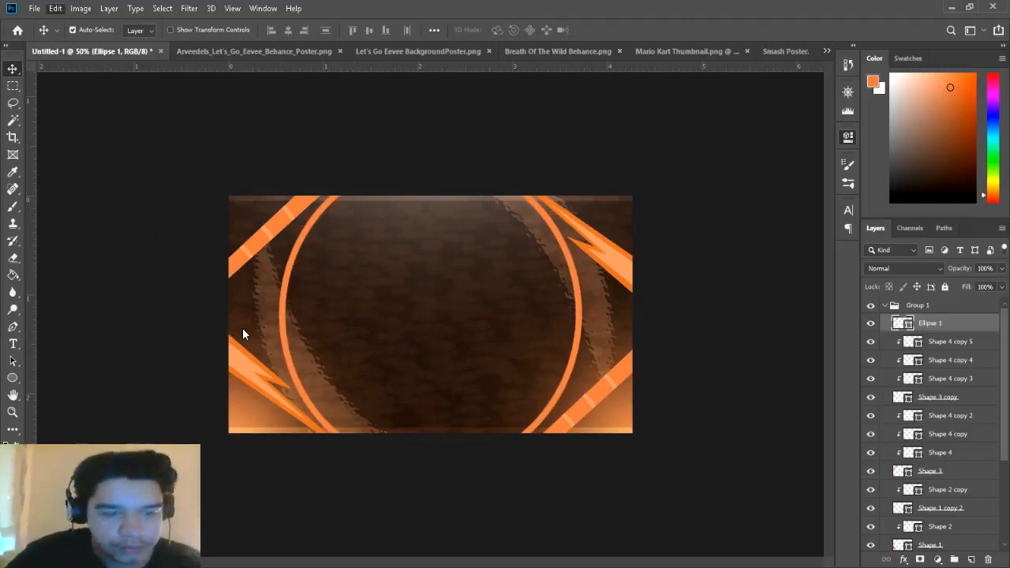
key(ctrl+t)
drag(280, 156, 300, 181)
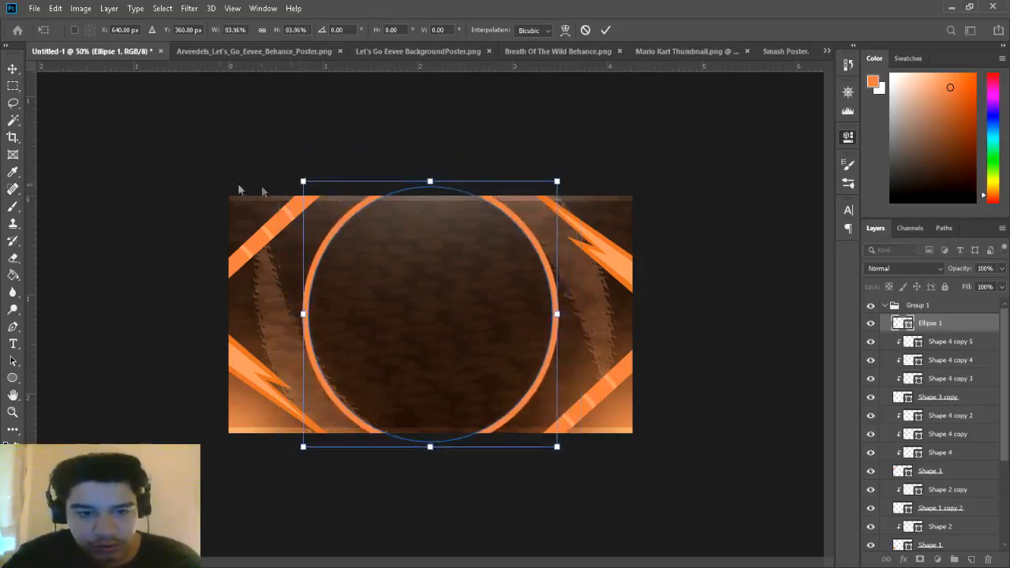
key(Return)
Step: Set the ring's stroke width to 25 px and change its line style to dashed
click(13, 325)
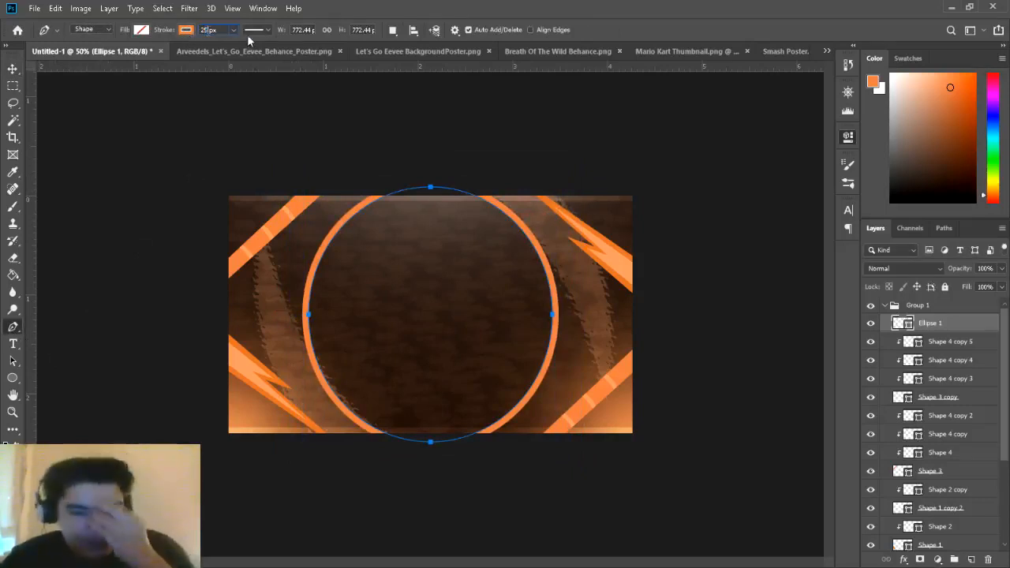
key(Return)
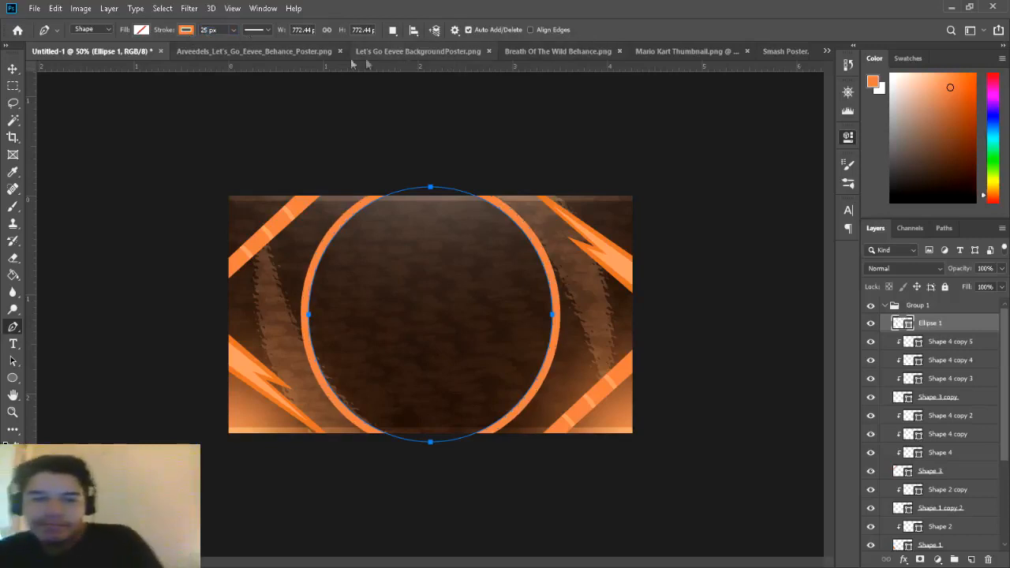
click(245, 30)
click(249, 102)
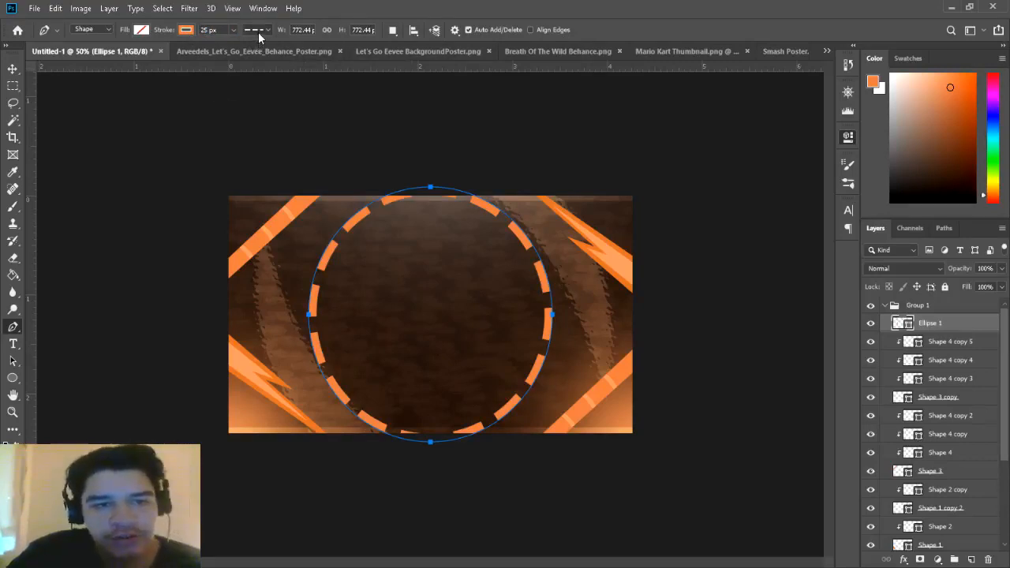
Step: Try a dotted line style on the ring's stroke
click(242, 84)
click(236, 102)
click(239, 123)
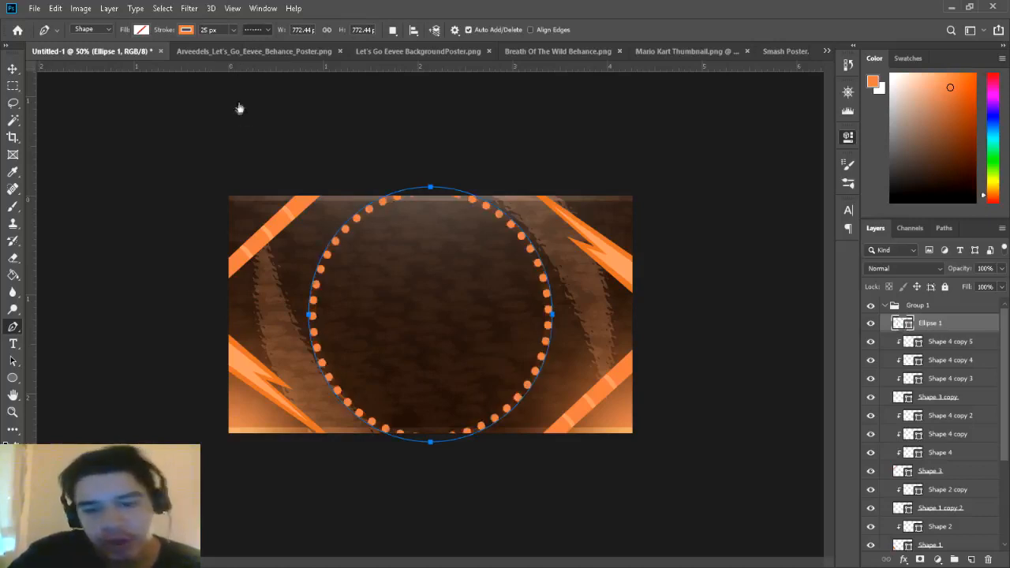
Step: Restyle the ring's stroke as short, closely spaced dashes with a 0.5 gap, aligned to the outside of the path
click(241, 100)
click(262, 191)
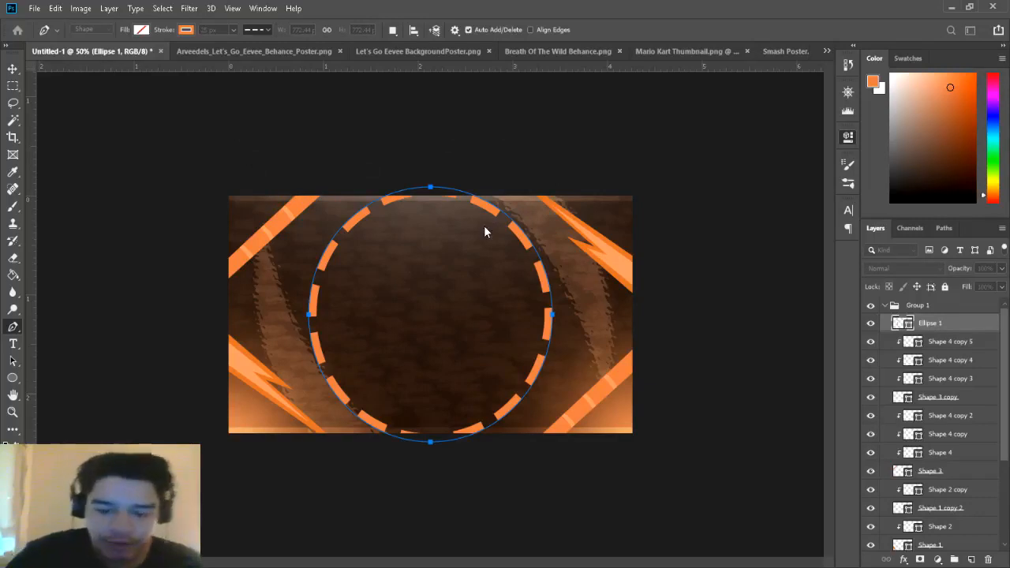
text(.5)
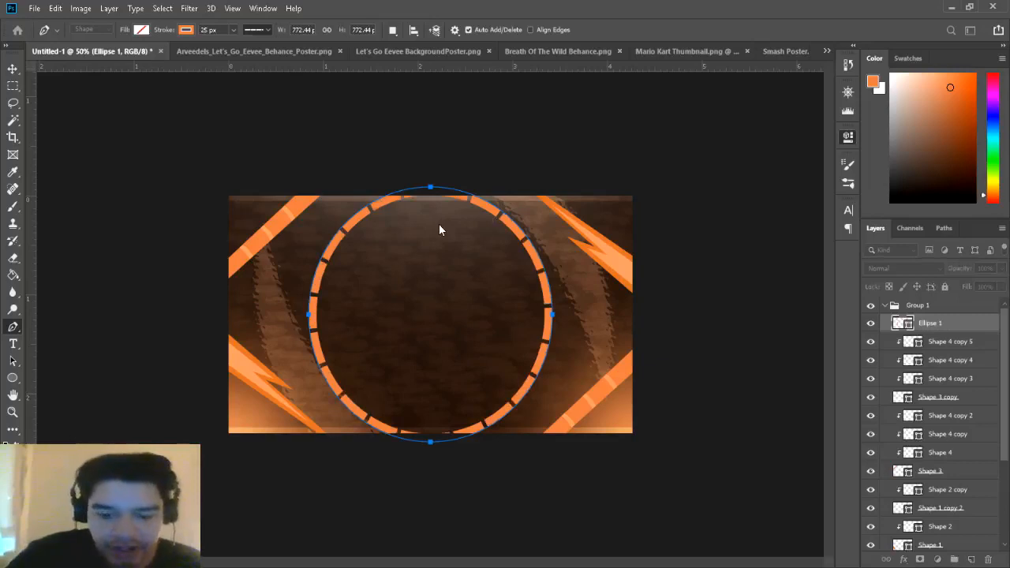
key(ctrl+z)
key(ctrl+z)
key(ctrl+z)
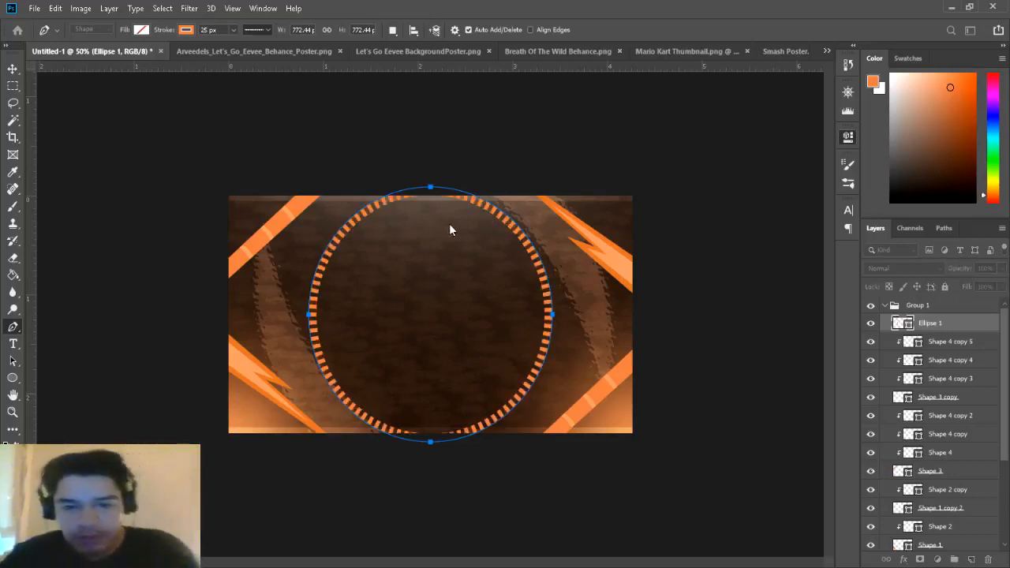
key(ctrl+z)
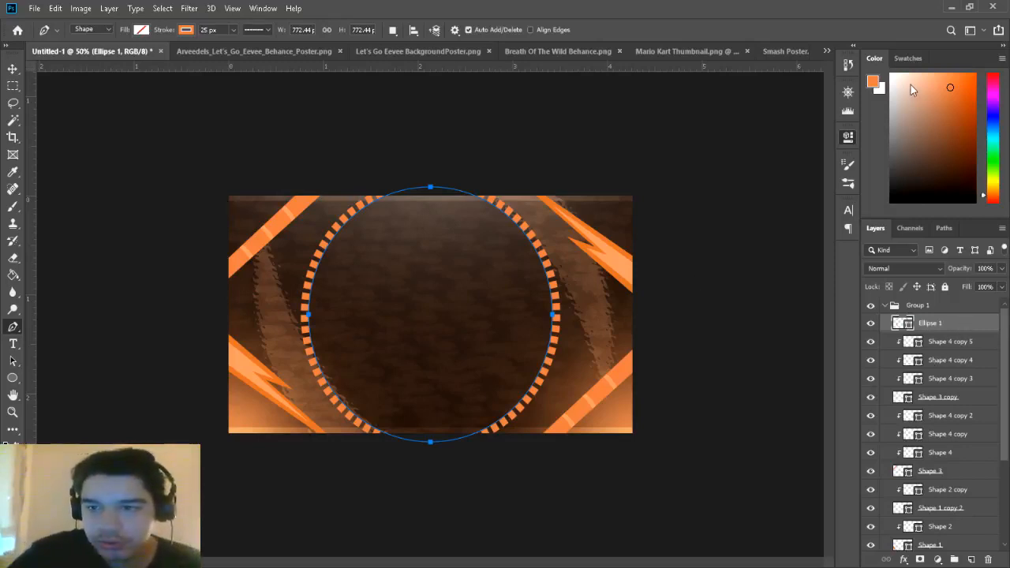
Step: Duplicate the dashed ring's layer and give the copy a solid stroke aligned inside its path
key(ctrl+j)
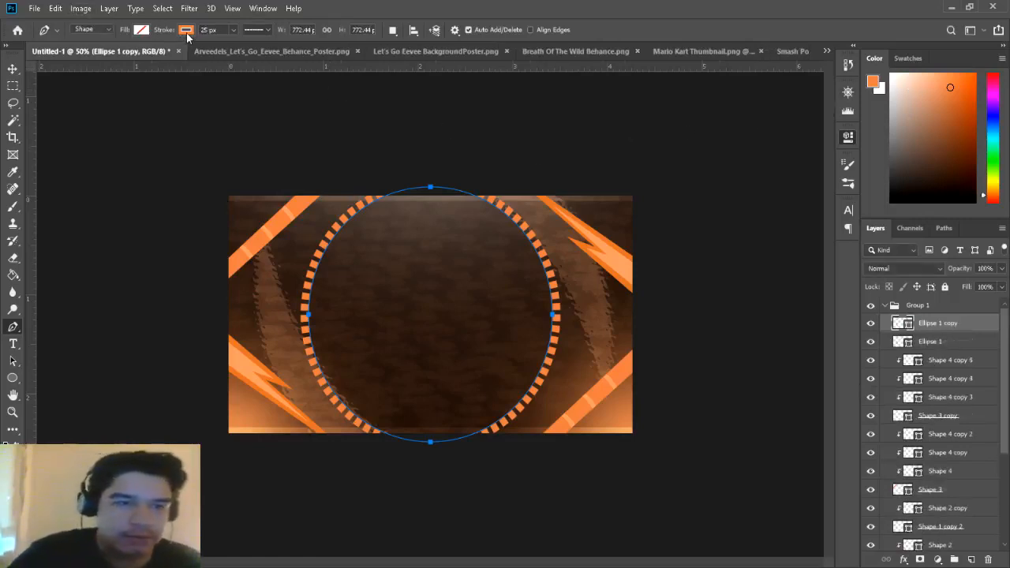
click(251, 30)
click(255, 70)
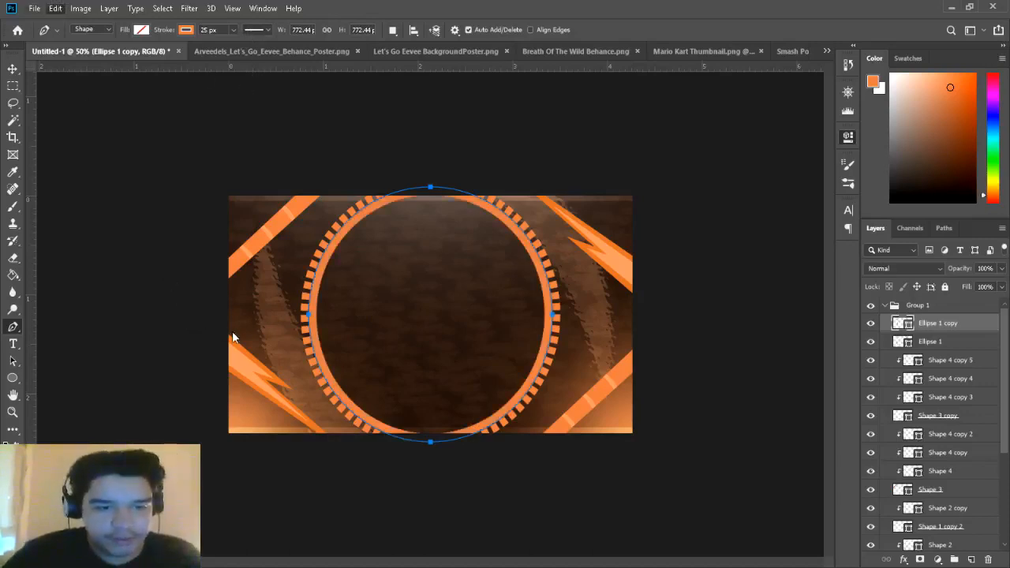
Step: Scale the solid ring down to about 87.77% so it sits inside the dashed ring
key(ctrl+t)
drag(308, 186, 323, 202)
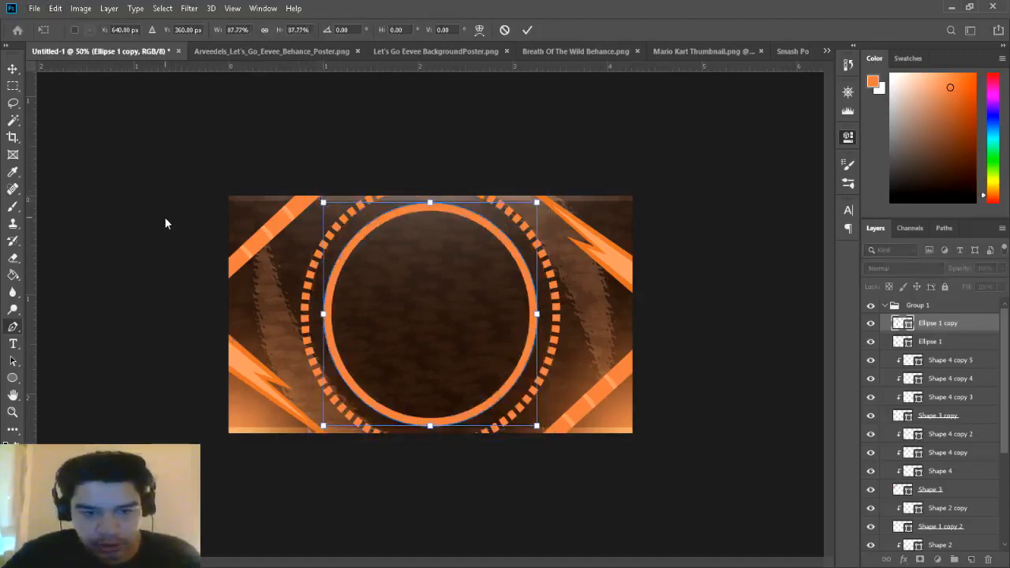
key(Return)
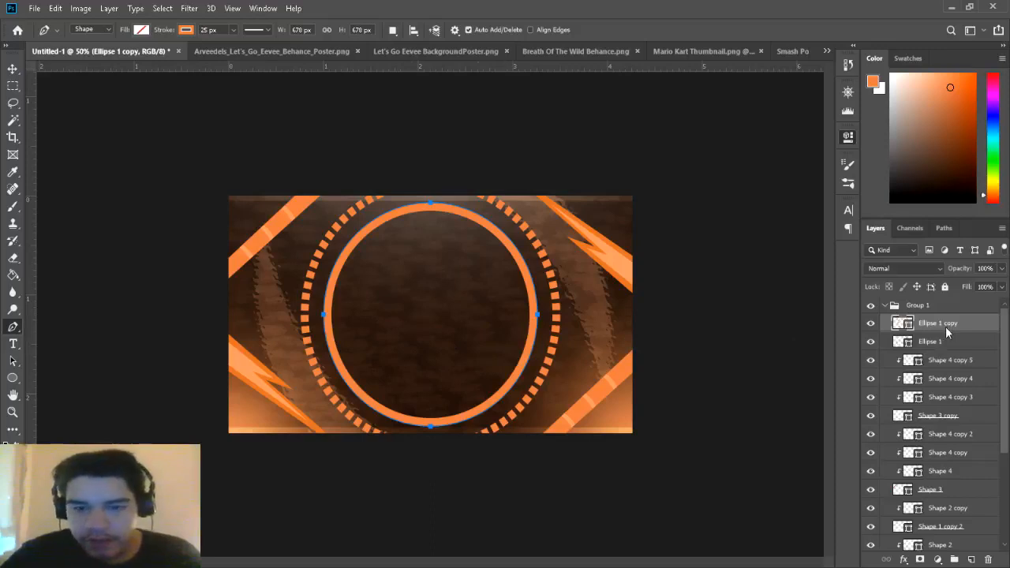
click(917, 85)
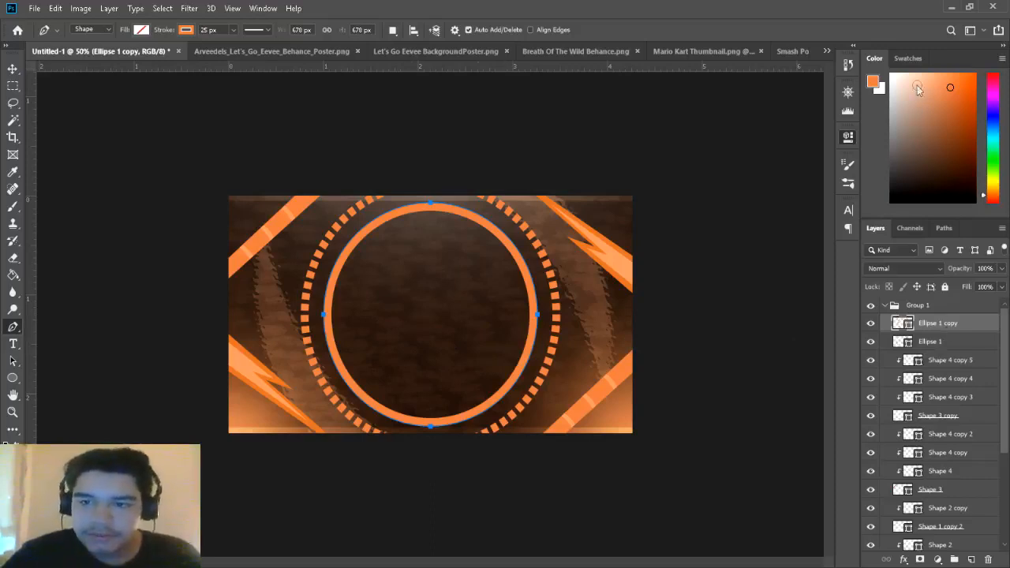
Step: Duplicate the solid ring as an orange-filled circle without stroke and scale it to about 542 px
key(ctrl+j)
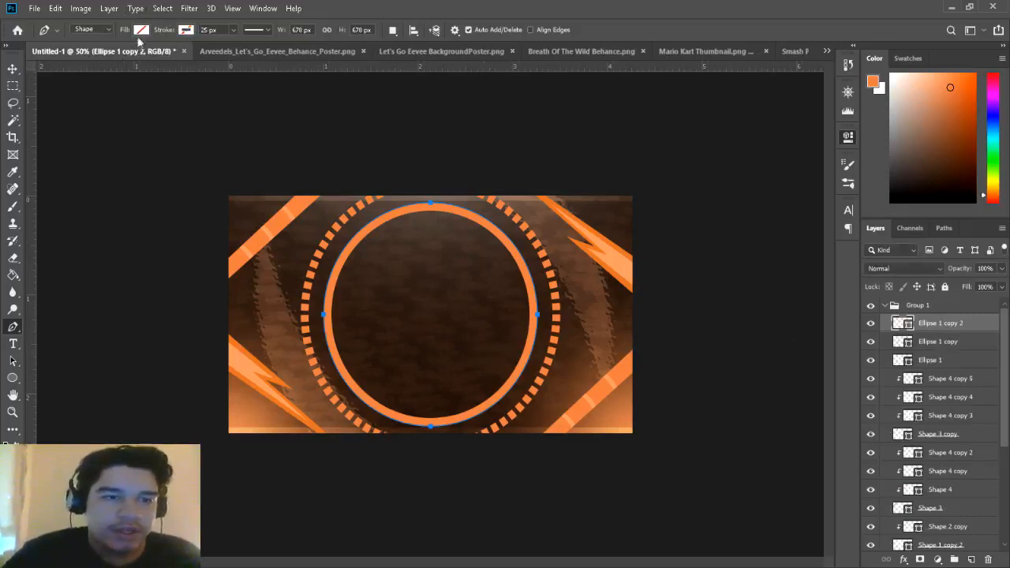
key(alt+BackSpace)
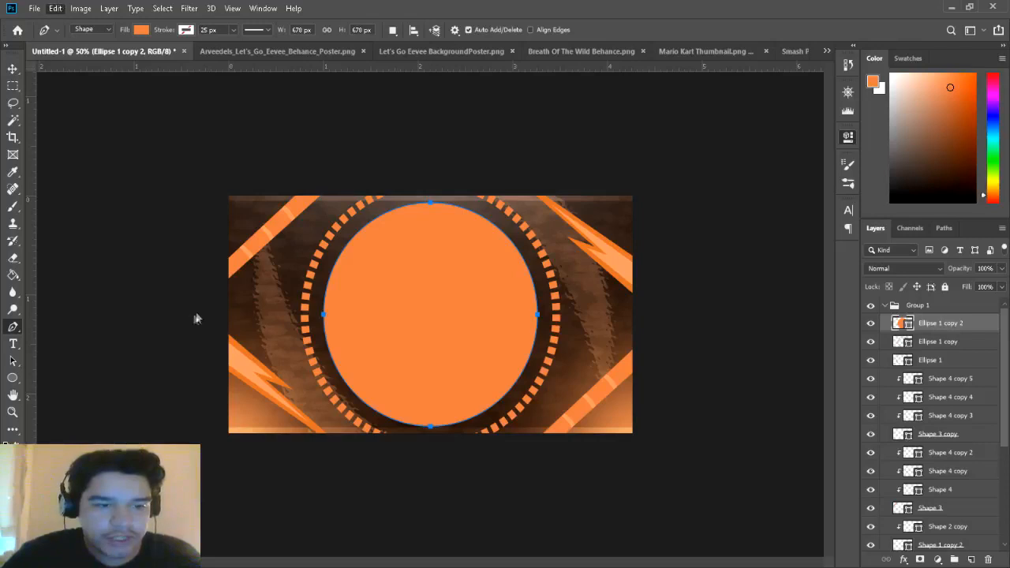
key(ctrl+t)
drag(323, 202, 344, 222)
key(Return)
Step: Change the innermost circle's fill to a very dark brown
key(p)
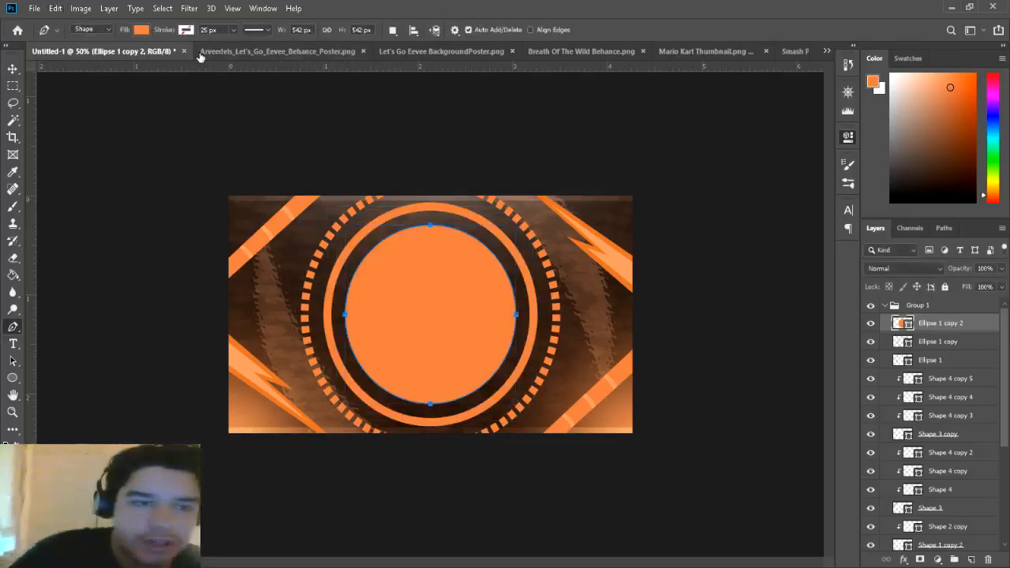
key(i)
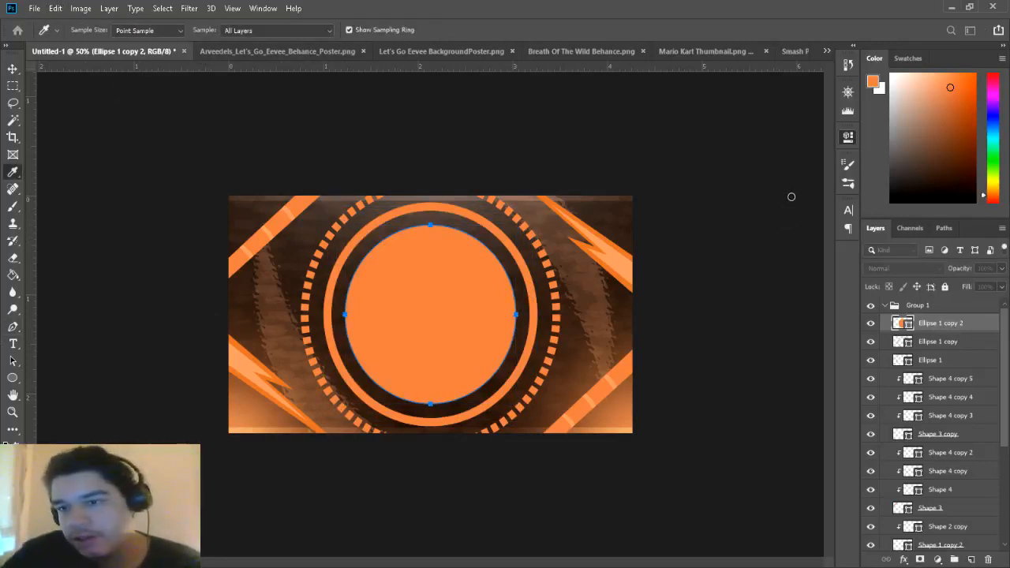
click(954, 46)
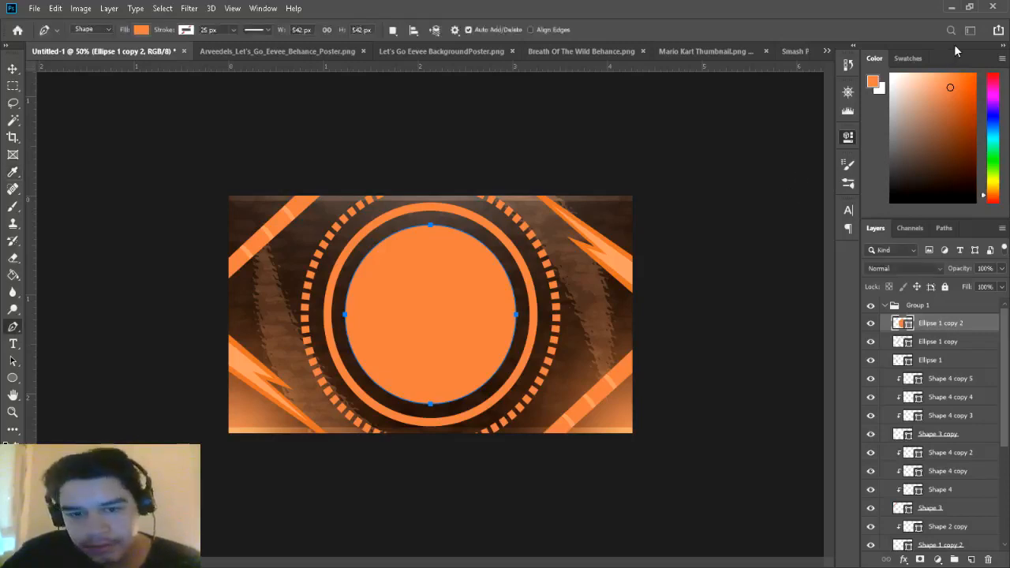
click(12, 69)
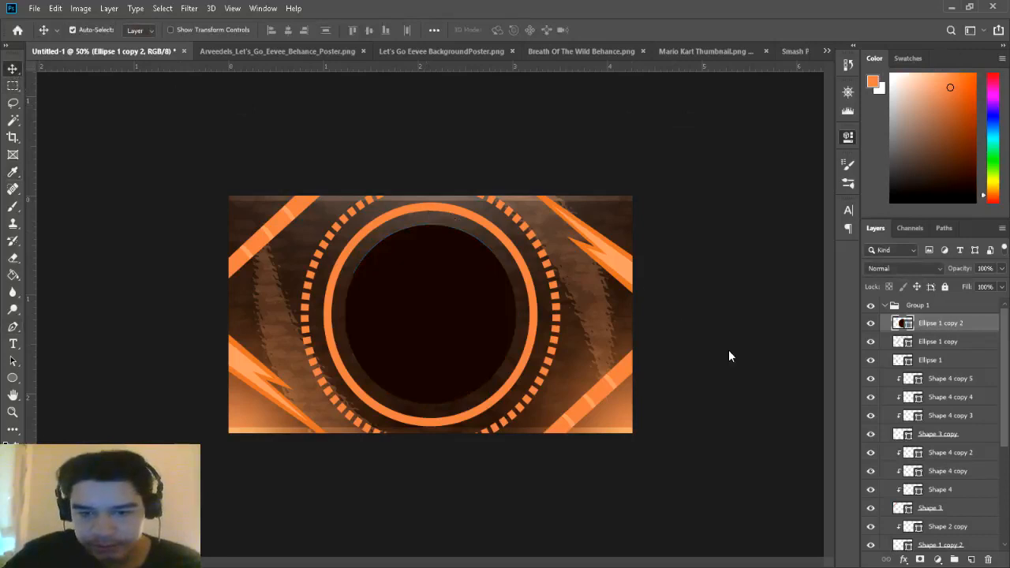
Step: Recolour the stroke of the outer dashed ring, Ellipse 1, to the same very dark brown
click(931, 361)
click(10, 332)
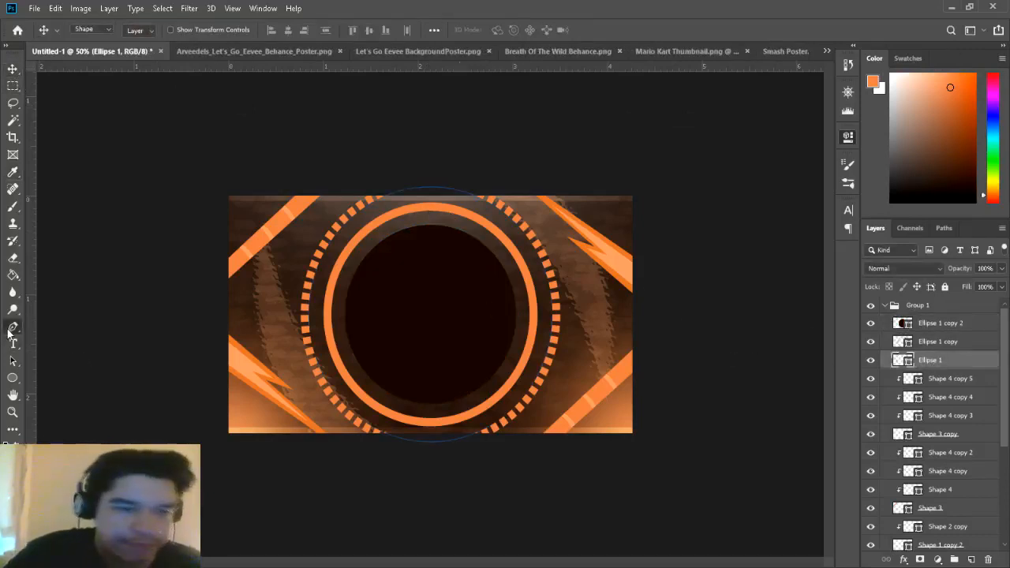
key(i)
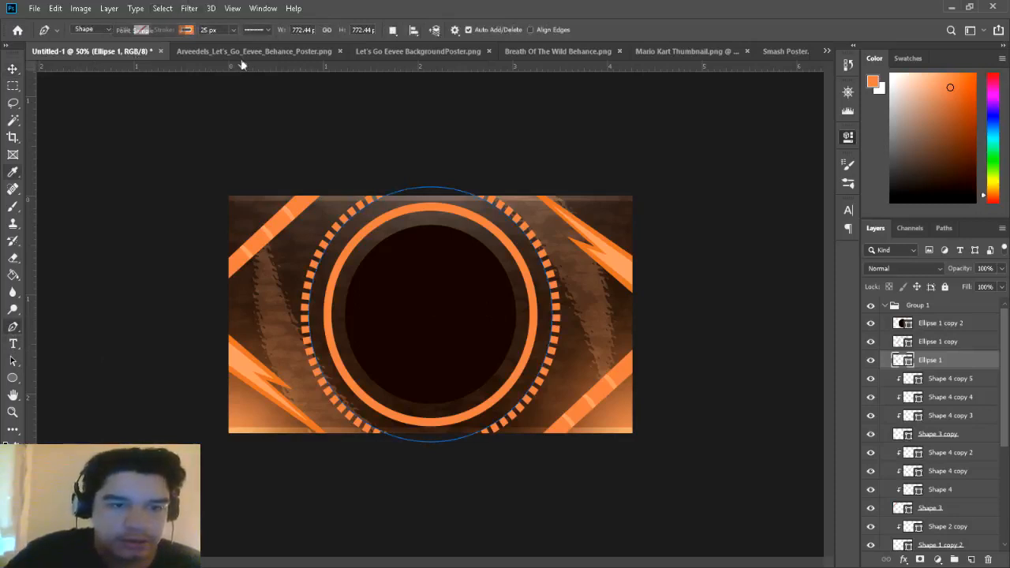
key(p)
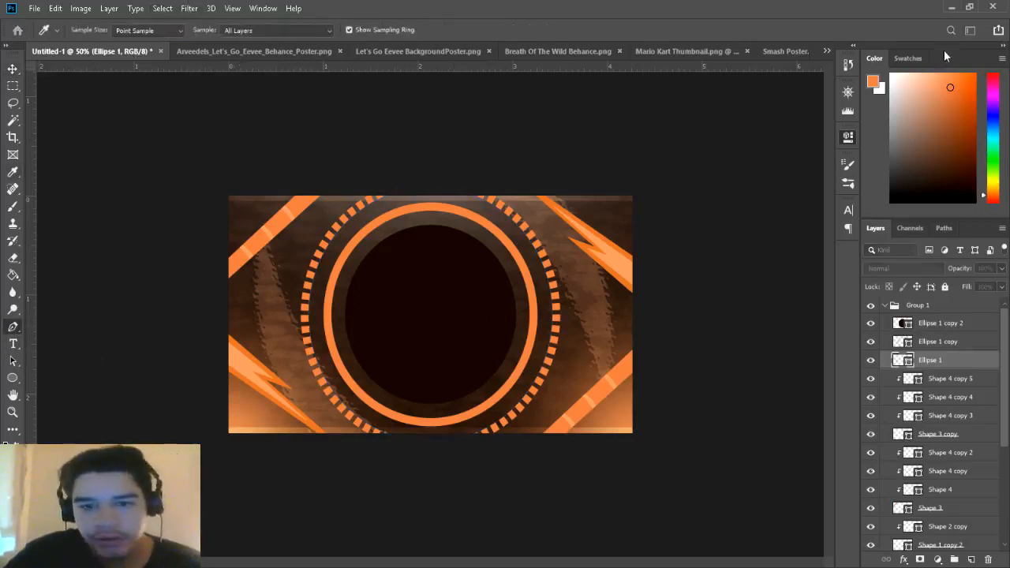
click(13, 69)
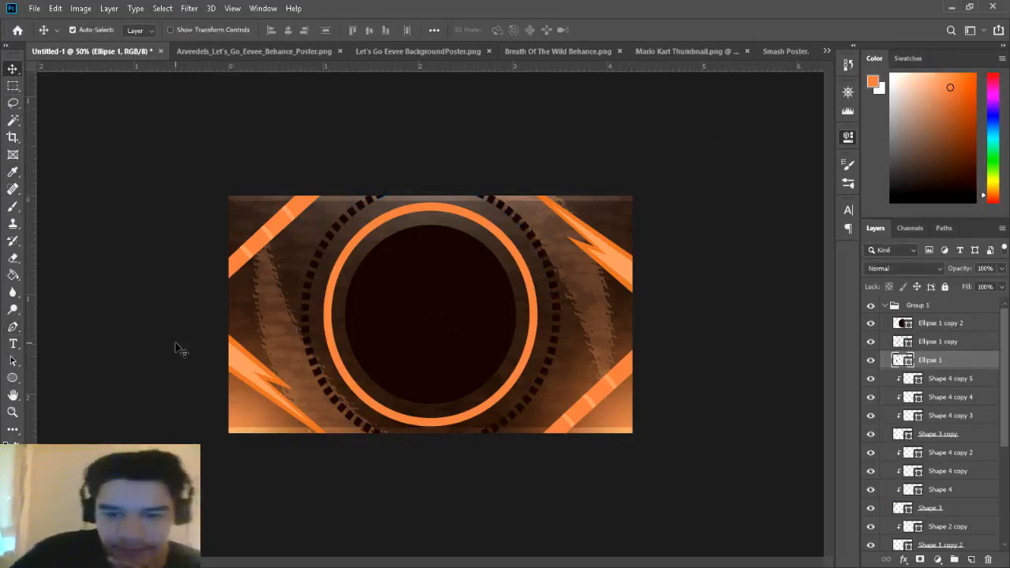
Step: Add a new layer above Ellipse 1 copy 2, set its blend mode to Screen, and select the Brush tool
click(950, 330)
click(971, 559)
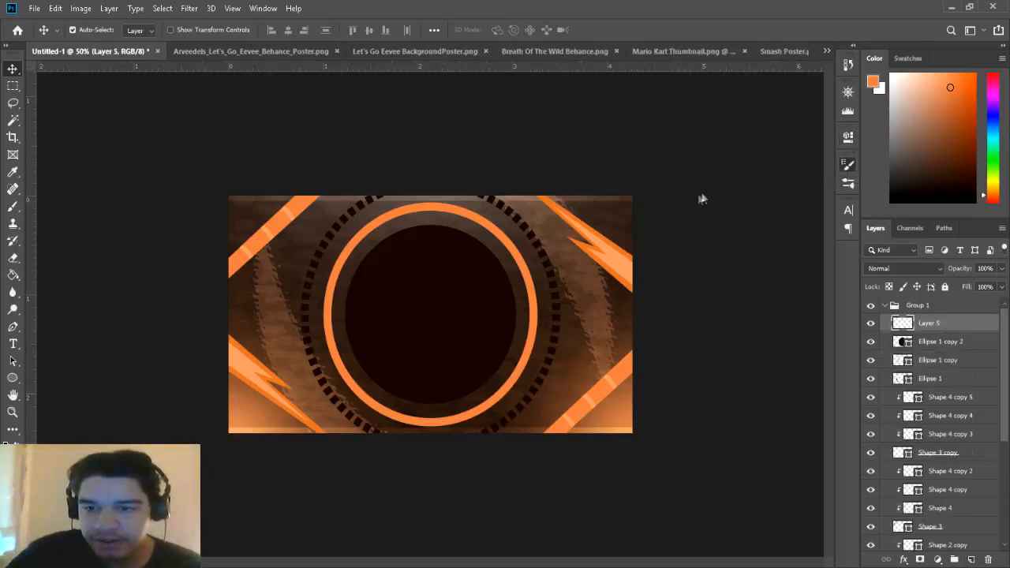
click(14, 207)
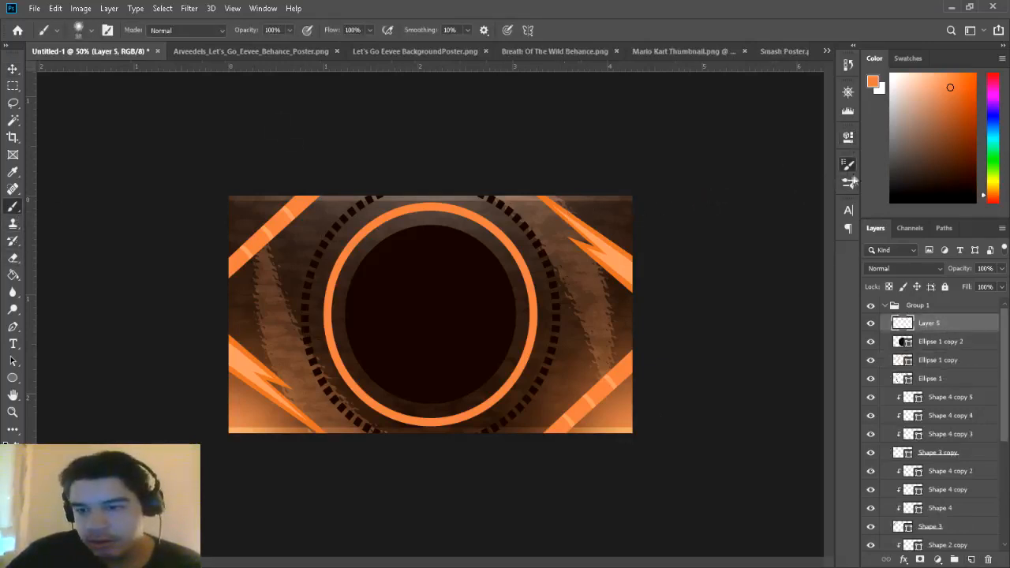
click(938, 269)
click(925, 349)
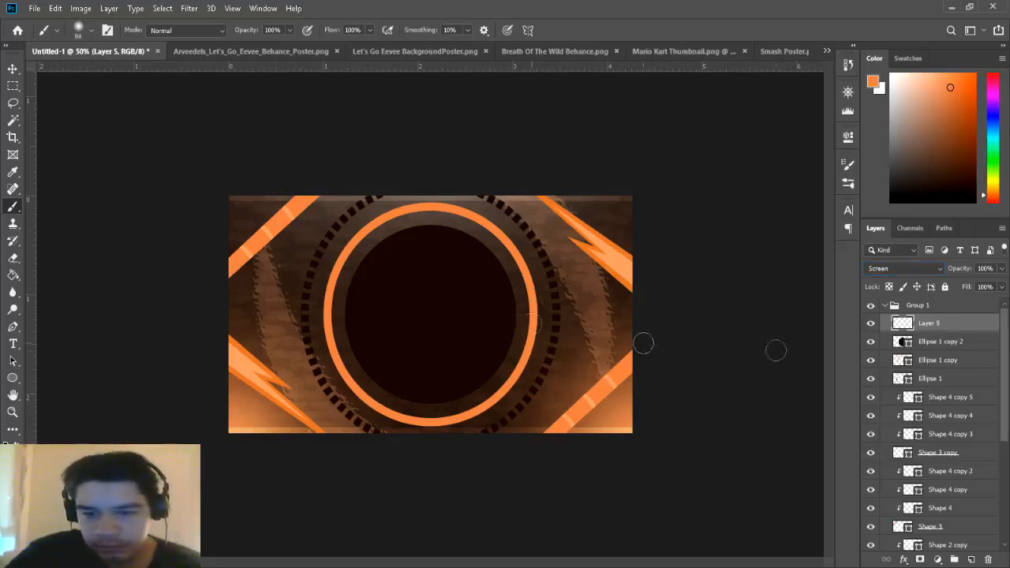
Step: Enlarge the brush to 500 px and paint soft orange glows on Layer 5 at both sides and the upper corners of the ring
key(bracketright)
key(bracketright)
key(bracketright)
key(bracketright)
key(bracketright)
key(bracketright)
key(bracketright)
key(bracketright)
key(bracketright)
key(bracketright)
key(bracketright)
key(bracketright)
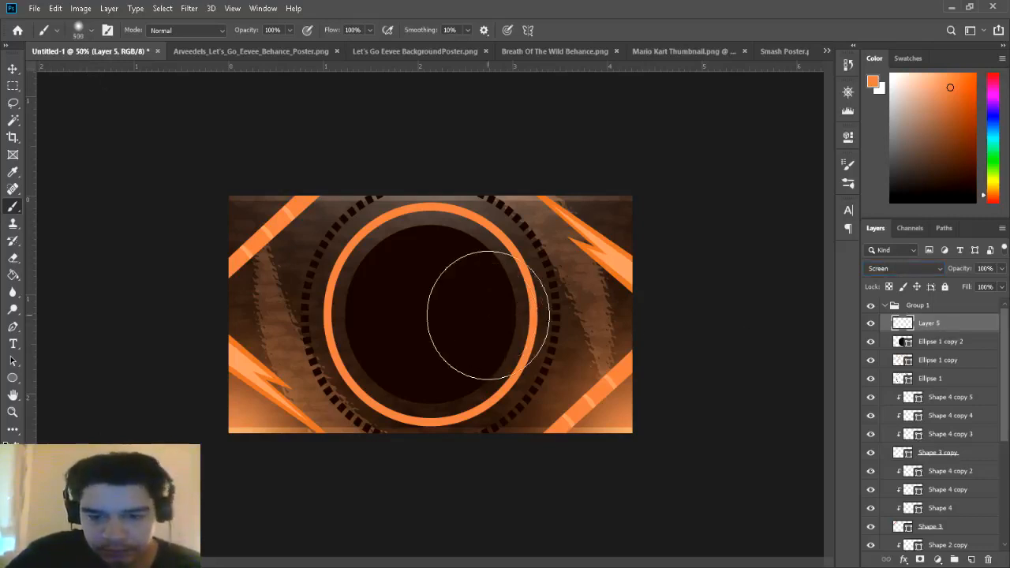
click(568, 340)
click(284, 357)
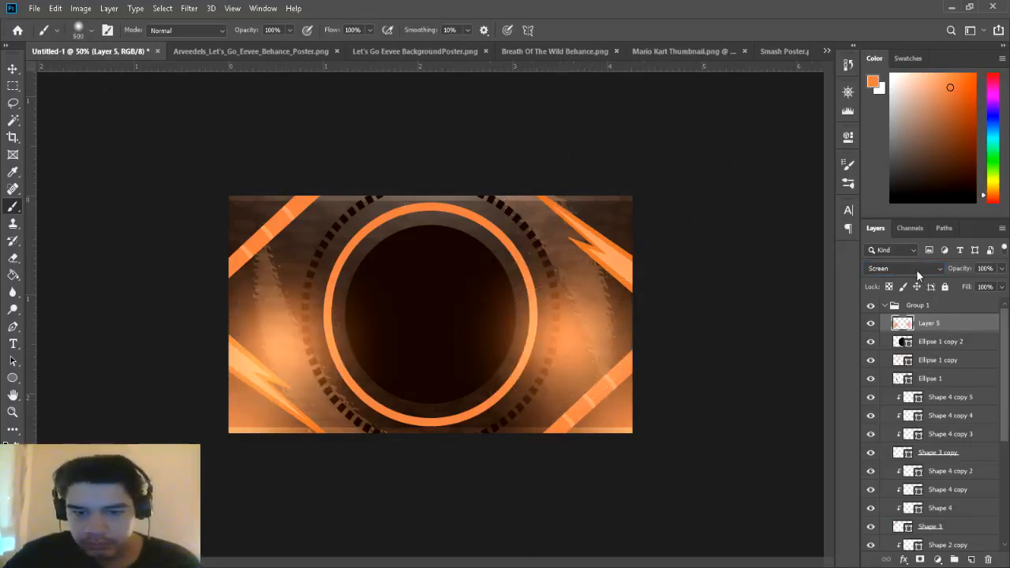
click(534, 220)
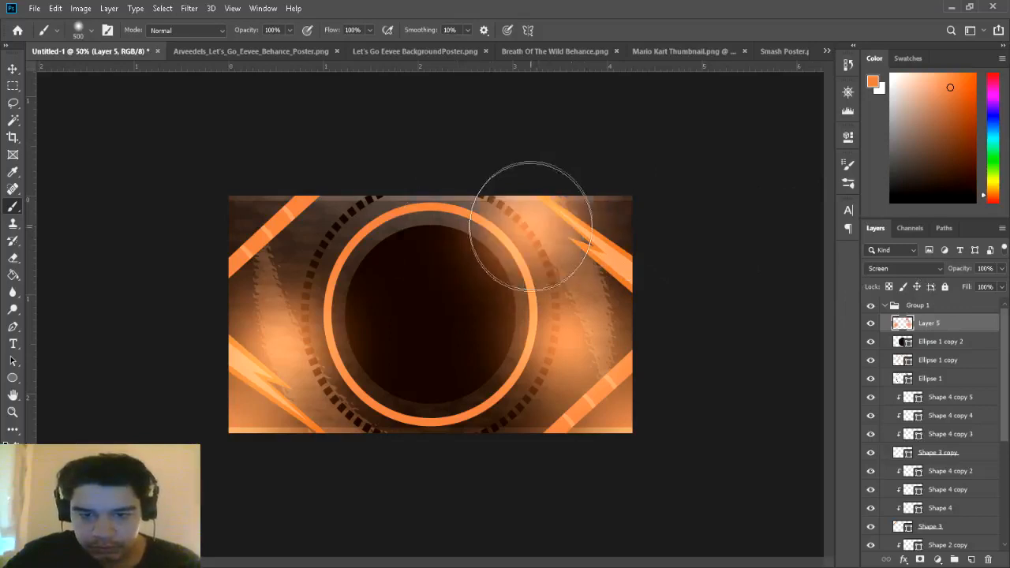
click(344, 211)
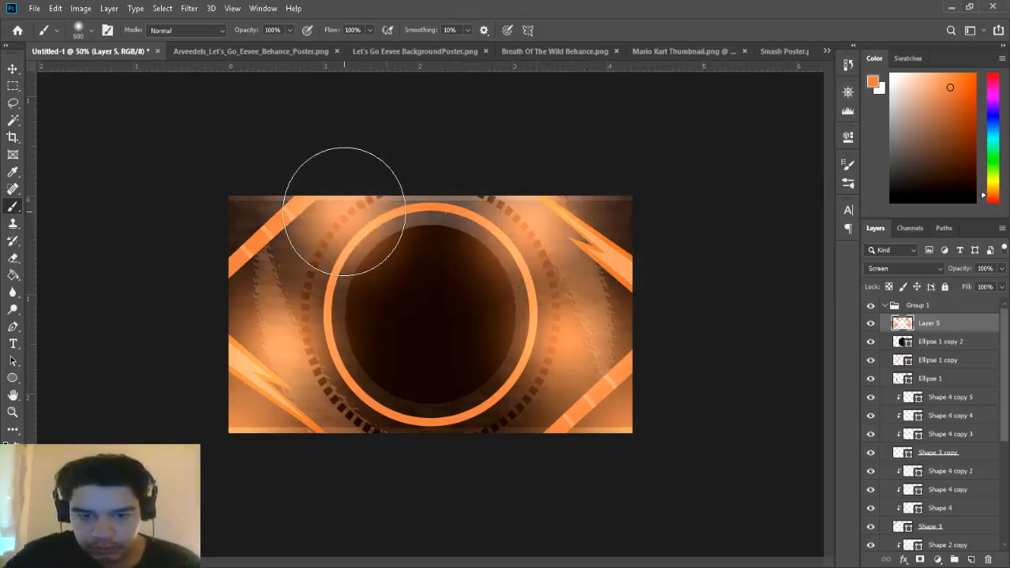
Step: Set the orange glow layer's opacity to 40% and collapse Group 1
click(987, 269)
text(40)
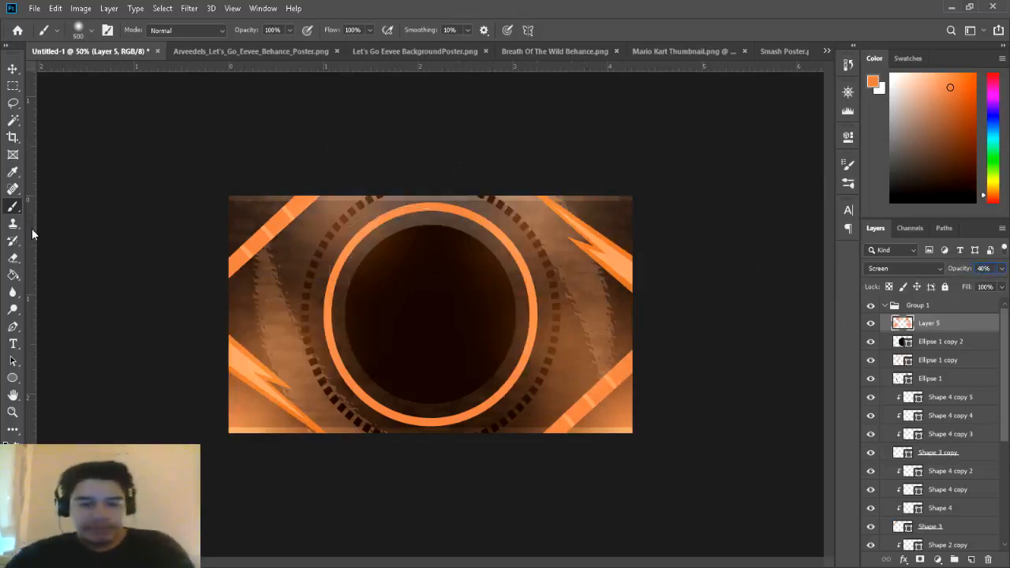
click(13, 70)
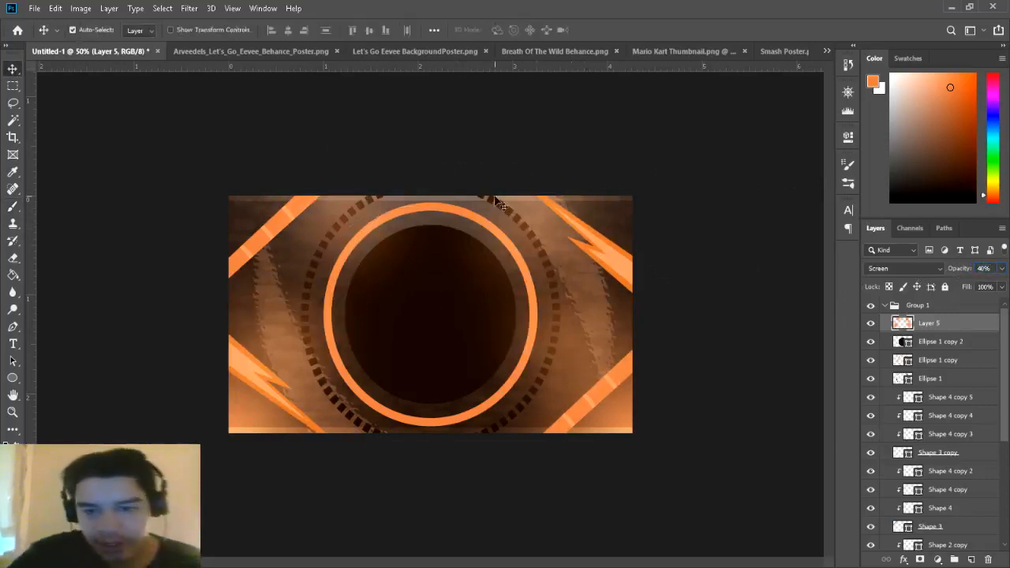
click(893, 306)
click(884, 305)
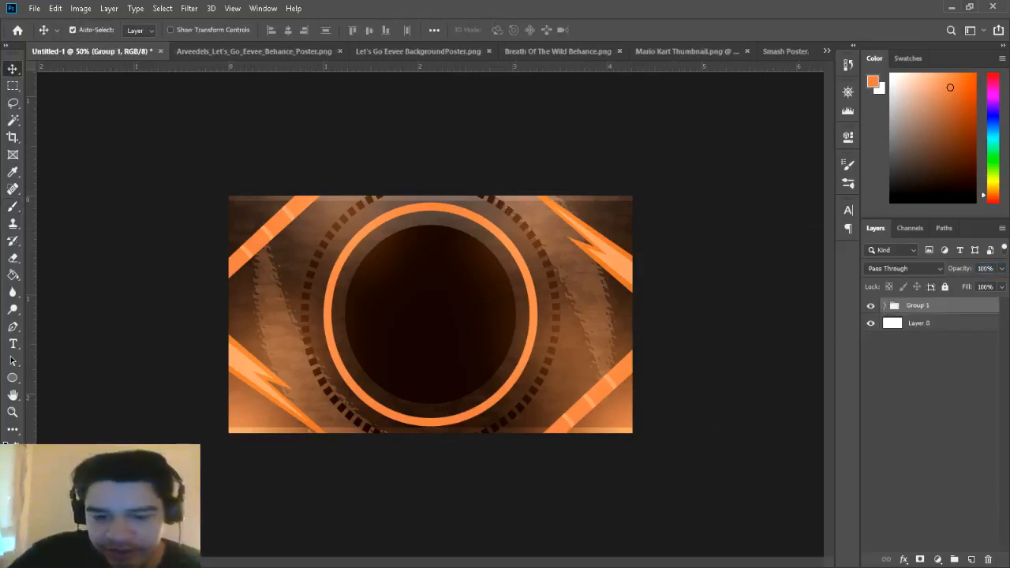
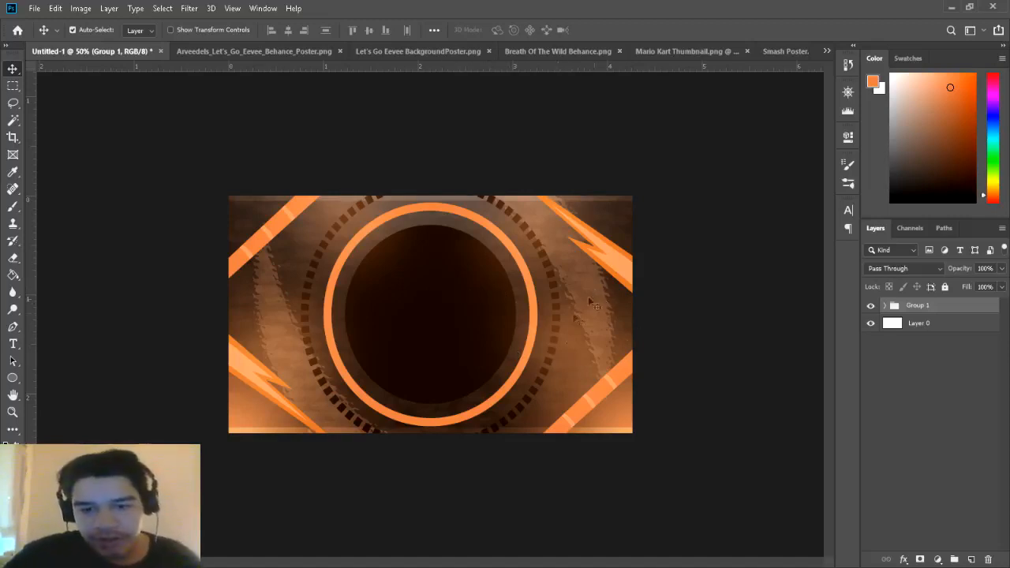
Step: Place the 229_f2 creature image above Group 1, scaled to about 58% and positioned over the right half of the artwork
click(11, 343)
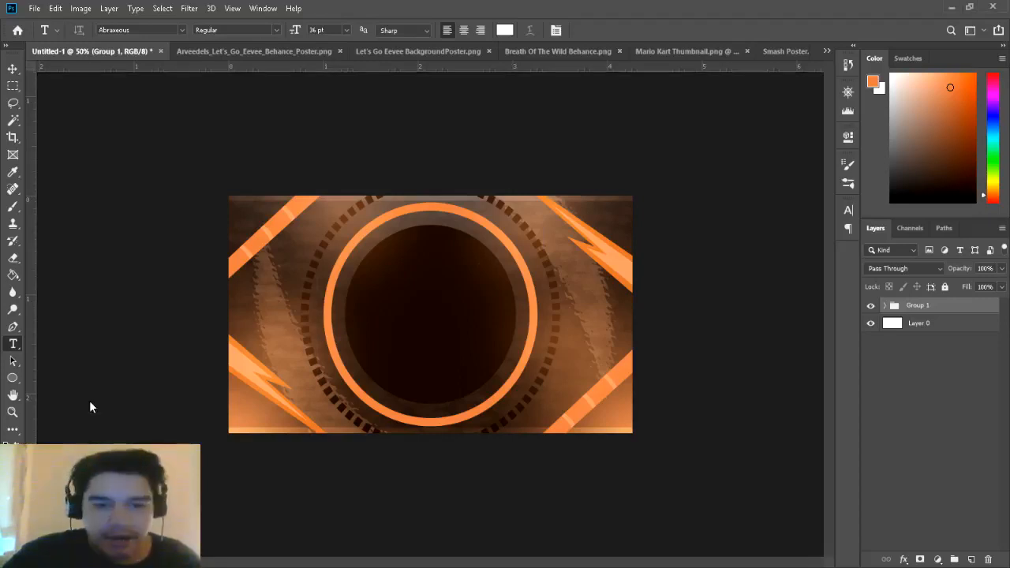
drag(89, 401, 89, 401)
drag(316, 194, 252, 124)
drag(407, 261, 501, 273)
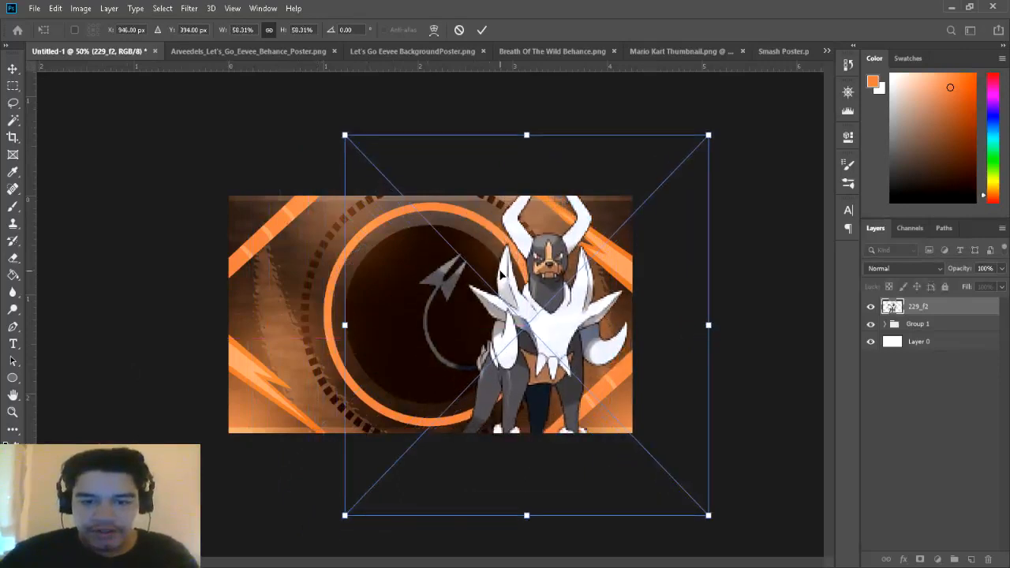
key(Return)
Step: Set the foreground colour to a red matching the creature's eyes
key(t)
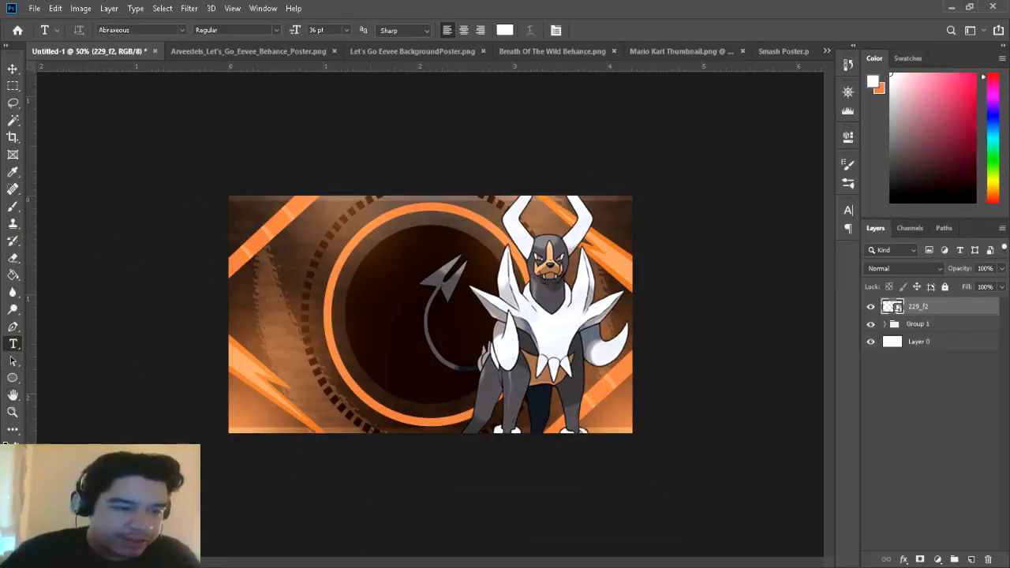
key(i)
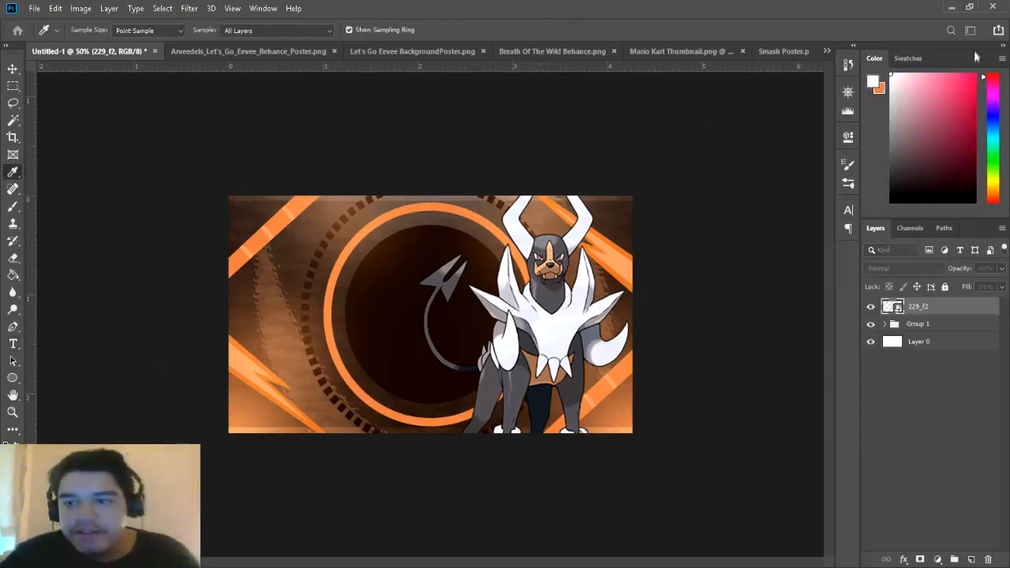
key(t)
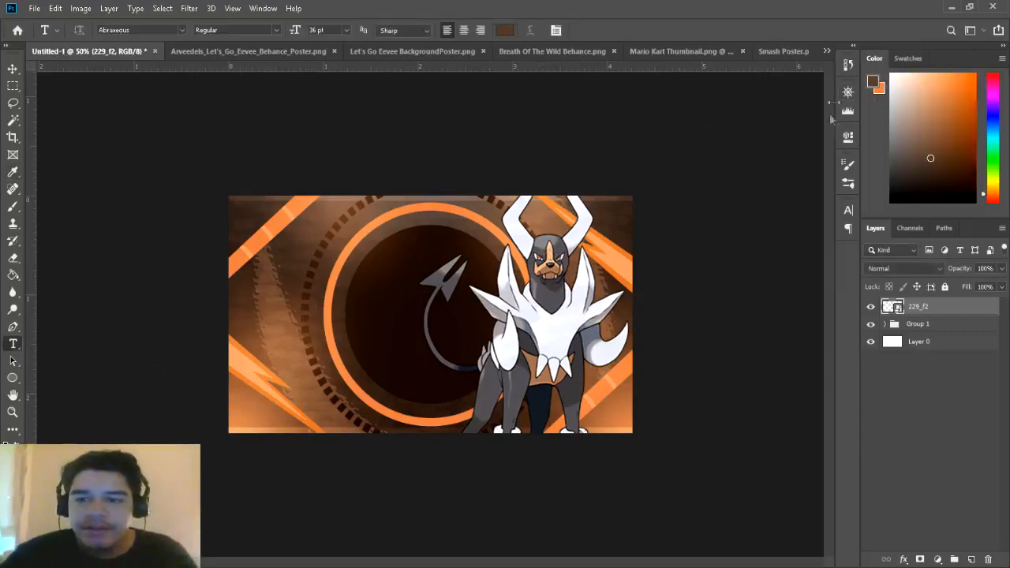
key(ctrl+plus)
key(ctrl+plus)
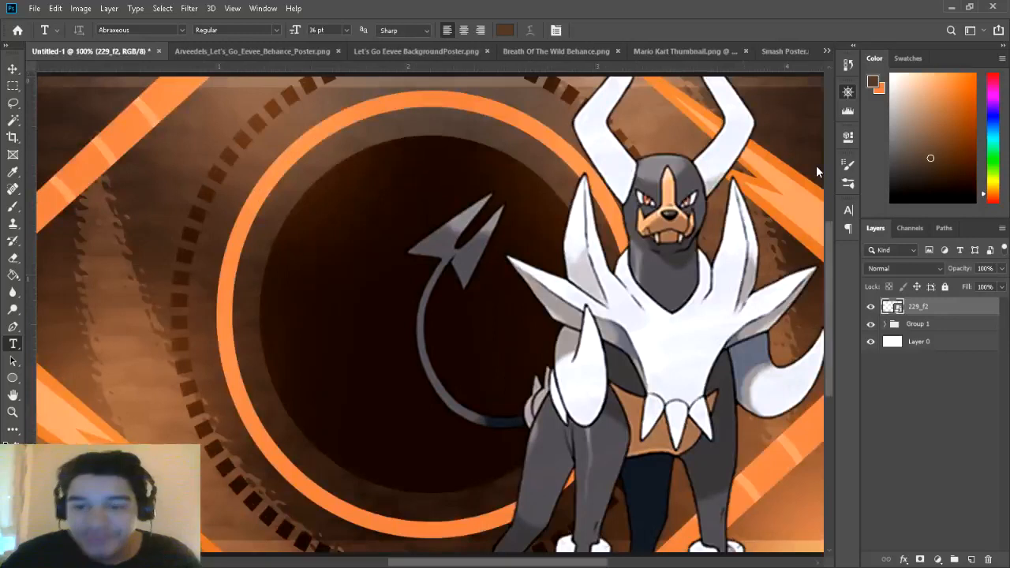
key(i)
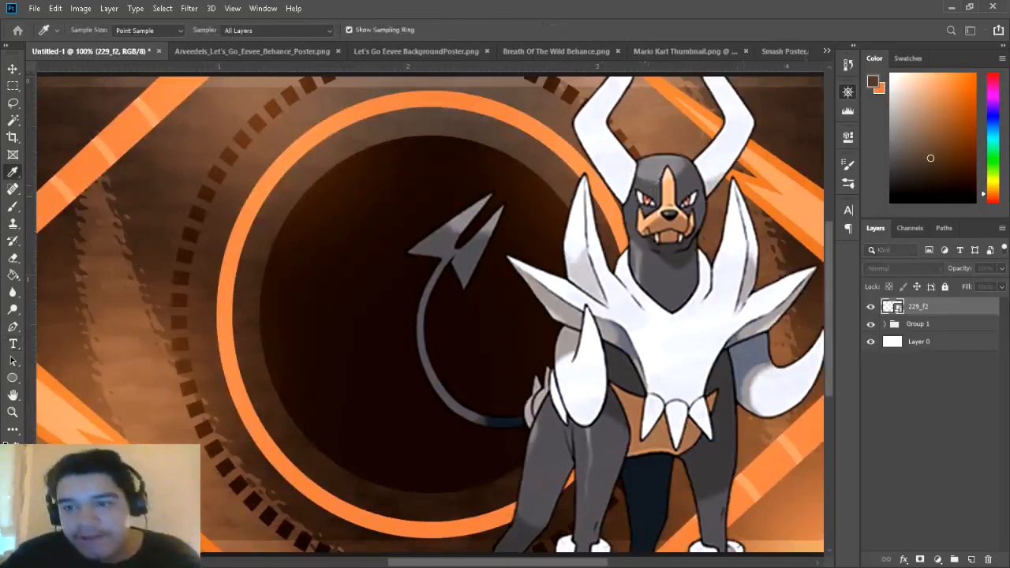
key(t)
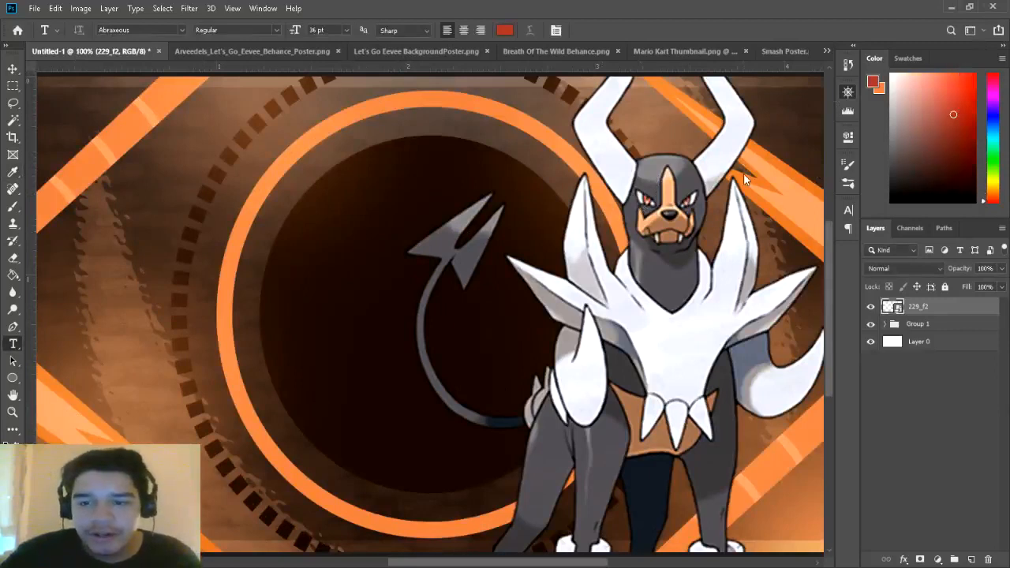
key(ctrl+minus)
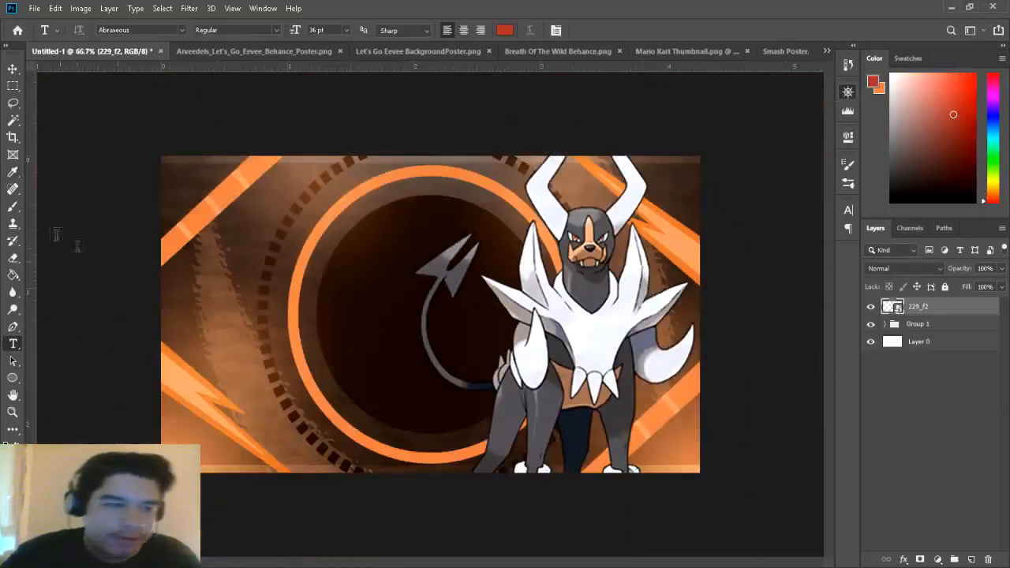
Step: Add a layer above 229_f2 and paint a soft red glow over the creature's eyes with a smaller brush, using Screen blend mode
click(20, 212)
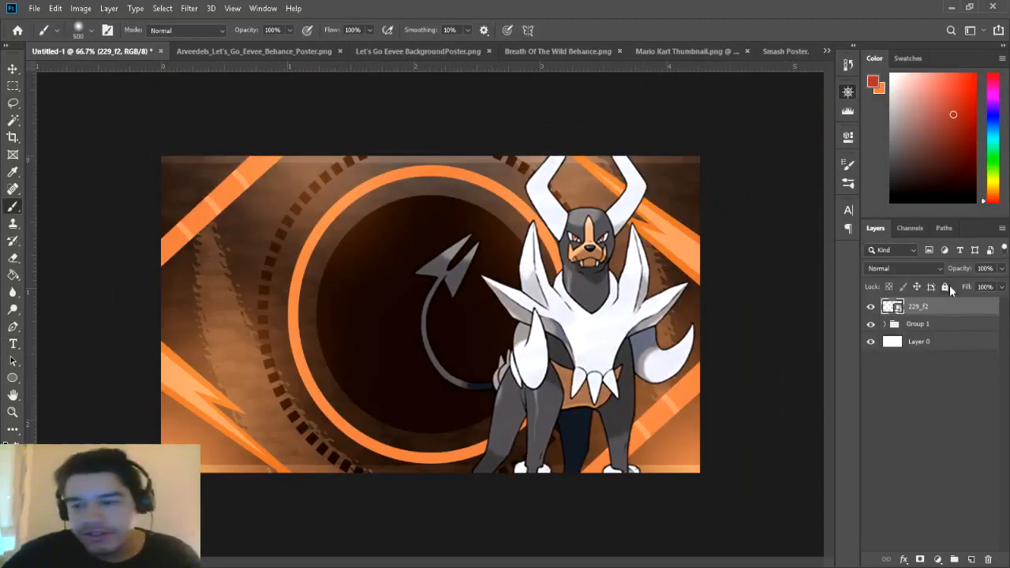
click(972, 559)
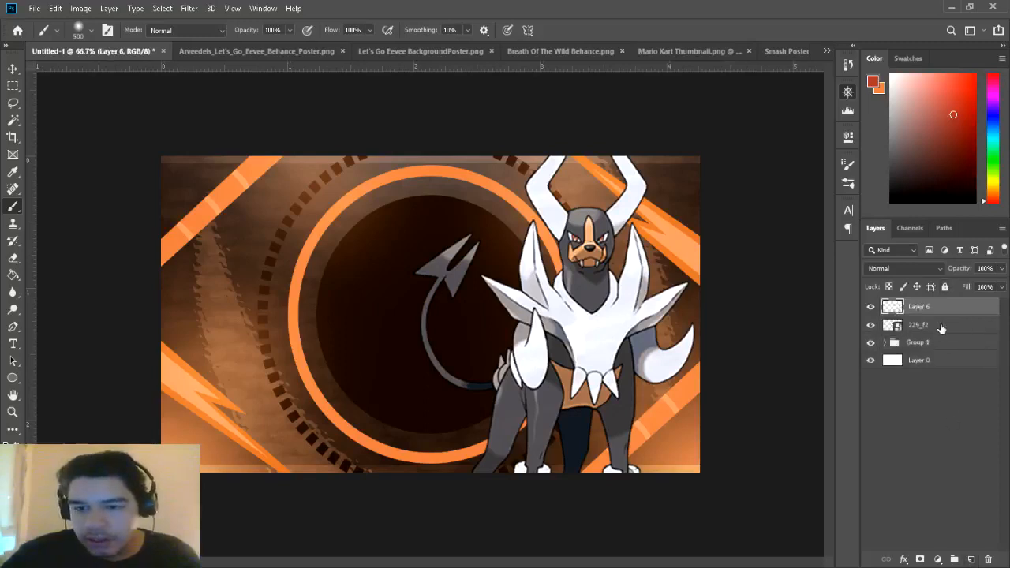
key(bracketleft)
key(bracketleft)
key(bracketleft)
key(bracketleft)
key(bracketleft)
key(bracketleft)
key(bracketleft)
key(bracketleft)
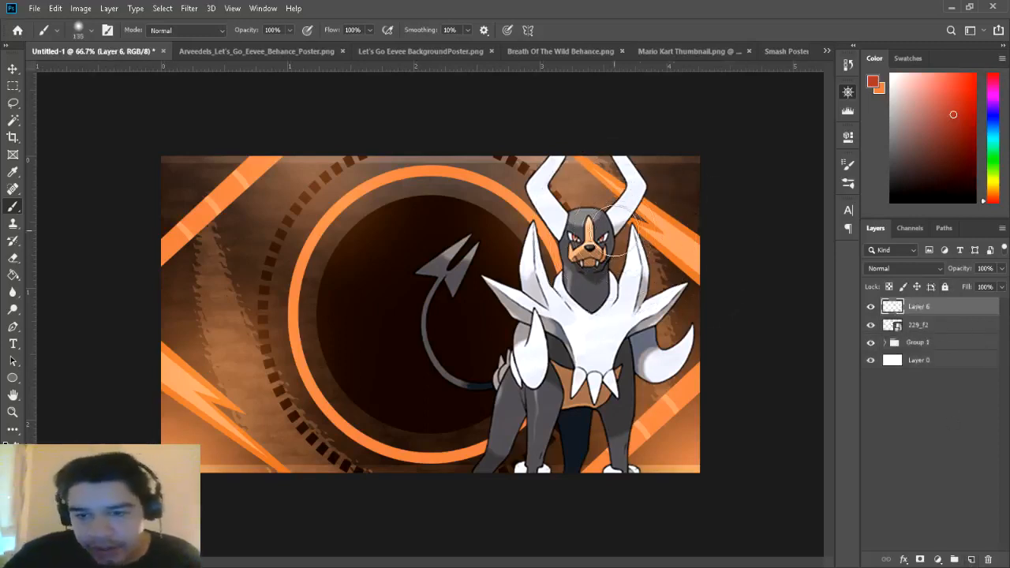
mouse_move(614, 231)
mouse_down()
mouse_move(603, 241)
mouse_move(574, 233)
mouse_move(584, 235)
mouse_up()
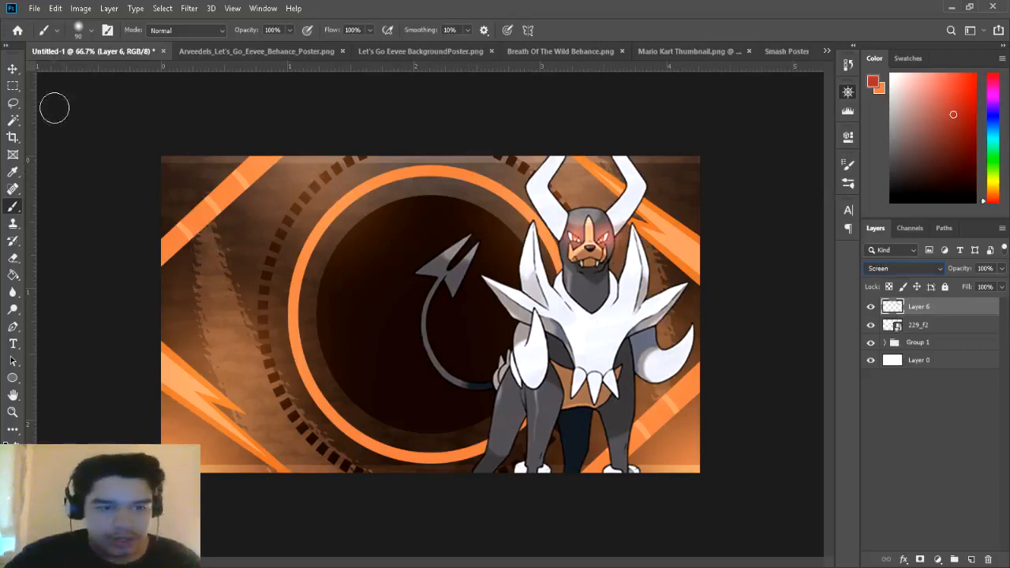
click(12, 69)
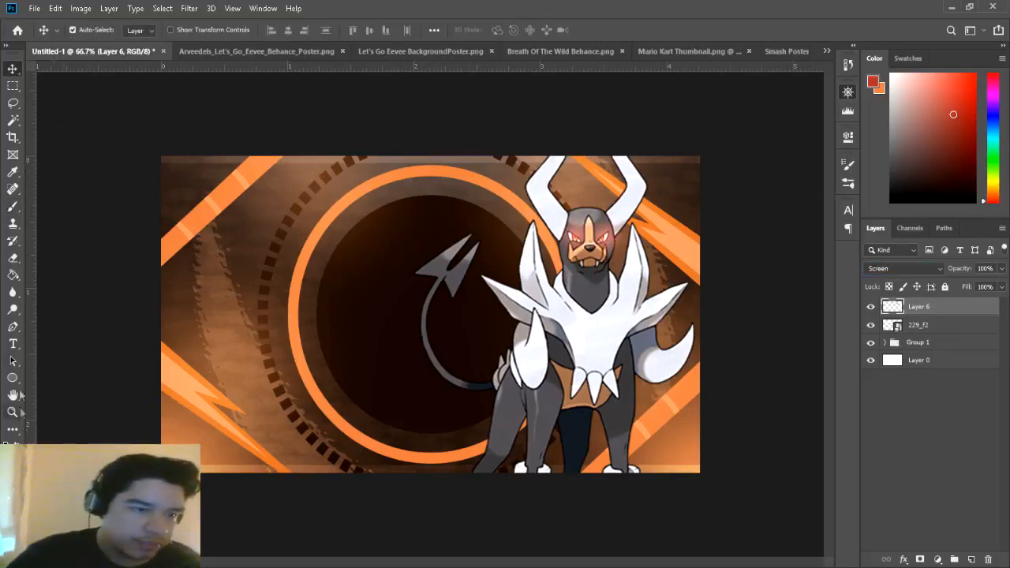
Step: Add the text "TOP 5" across the left part of the ring
click(13, 345)
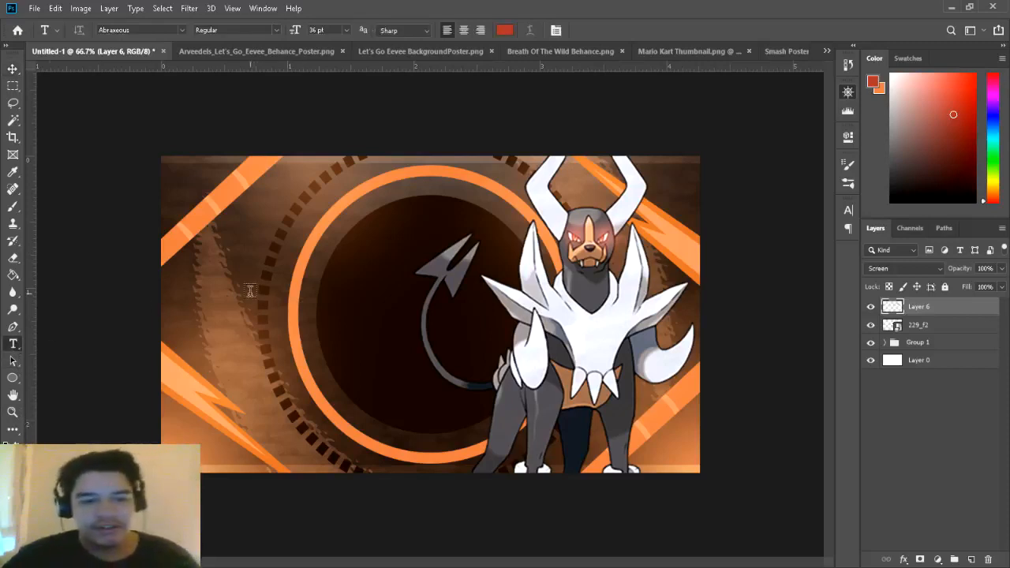
click(249, 291)
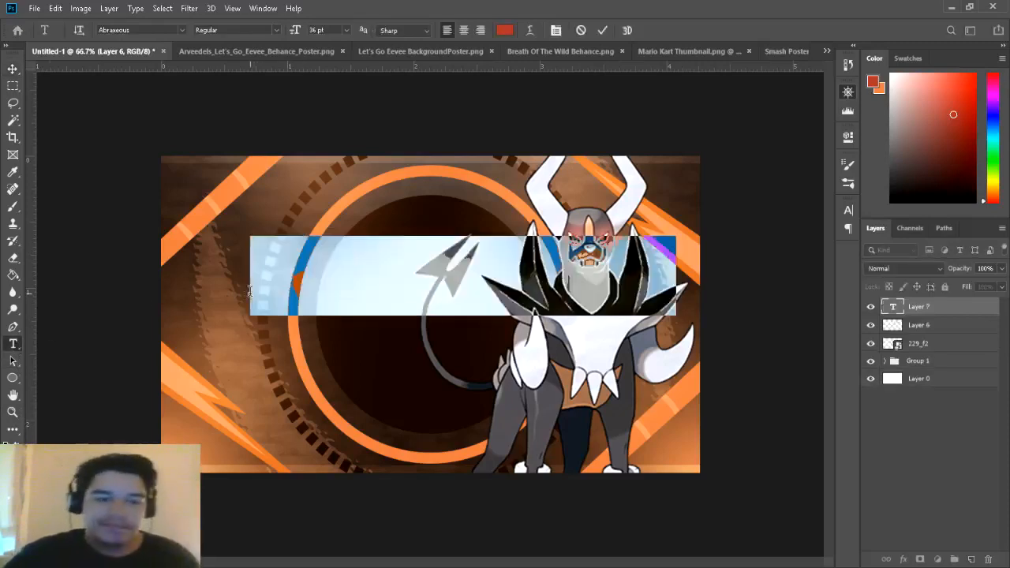
text(TOP)
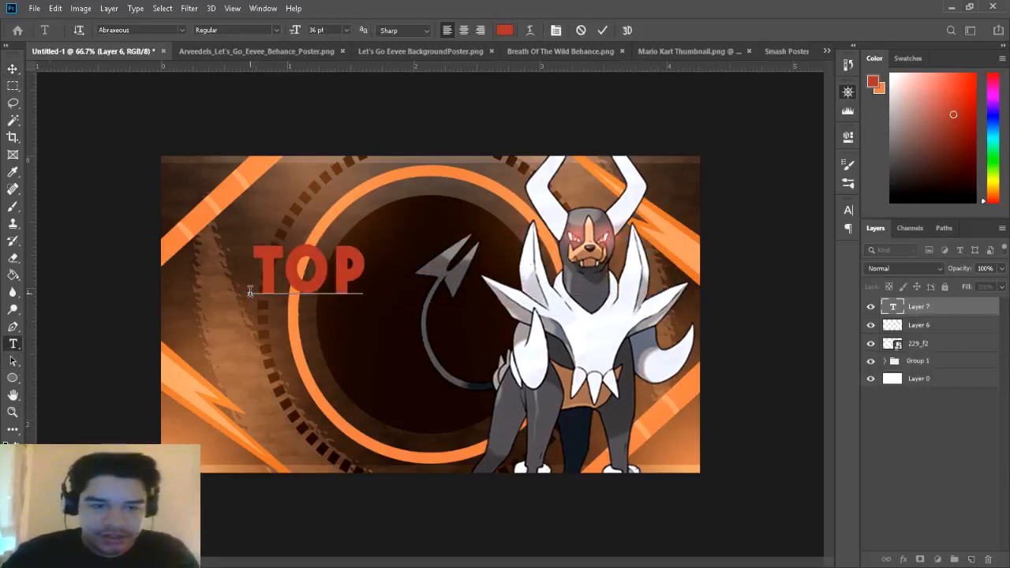
text( 5)
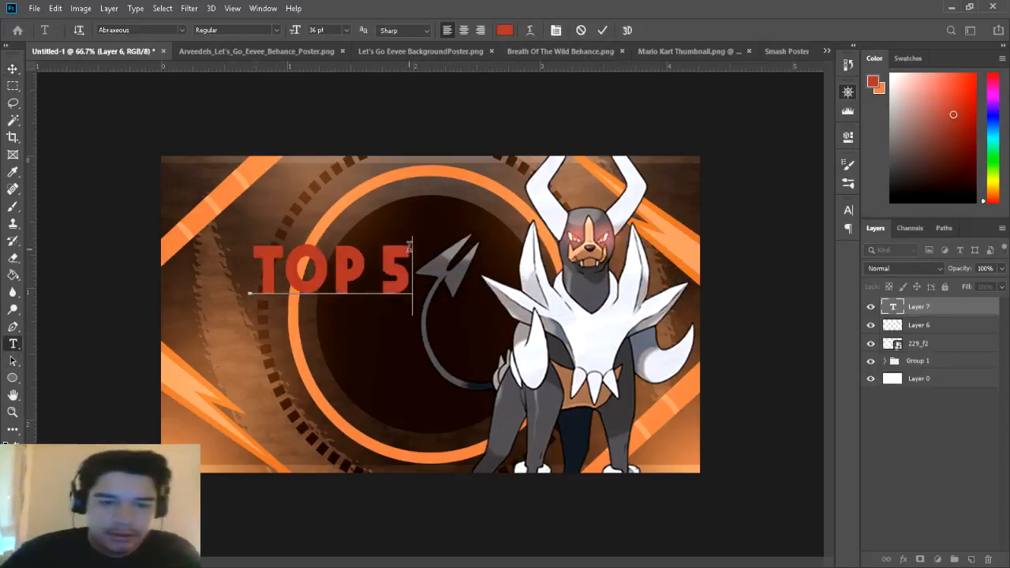
Step: Change the "TOP 5" text's font to Boomer Tantrum and move it up towards the artwork's upper left
drag(411, 260, 278, 264)
drag(413, 265, 224, 277)
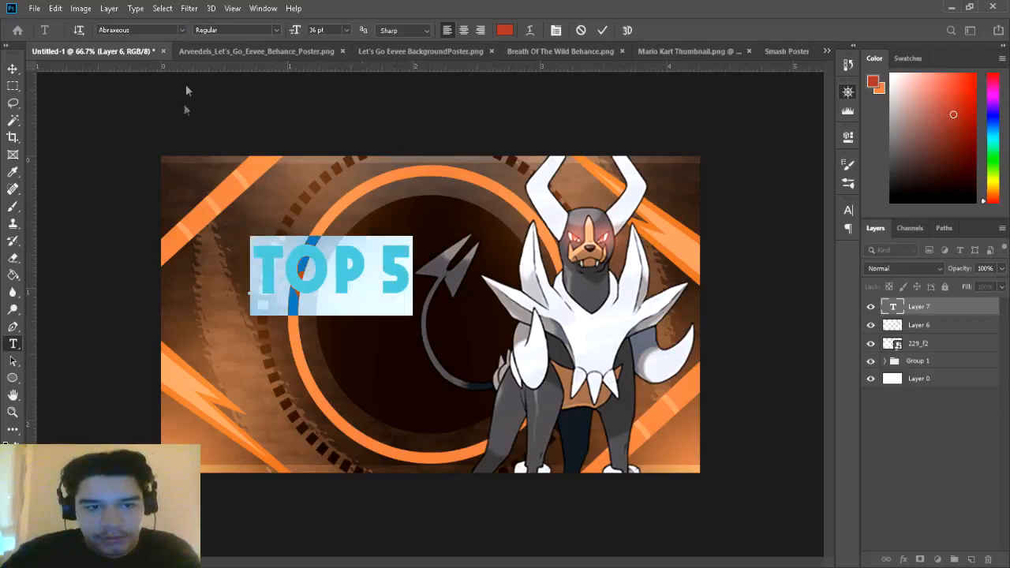
click(183, 30)
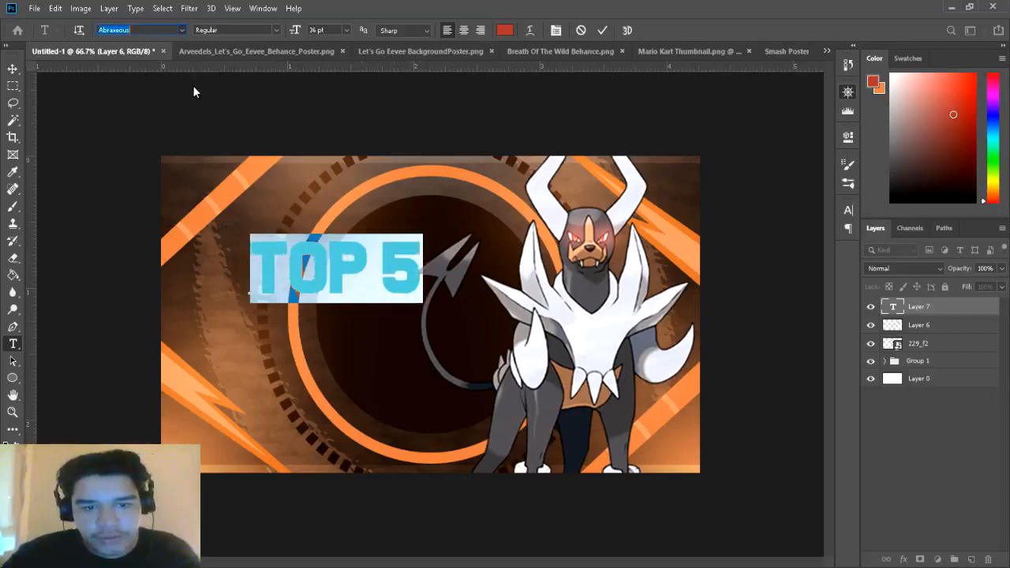
key(Down)
key(Up)
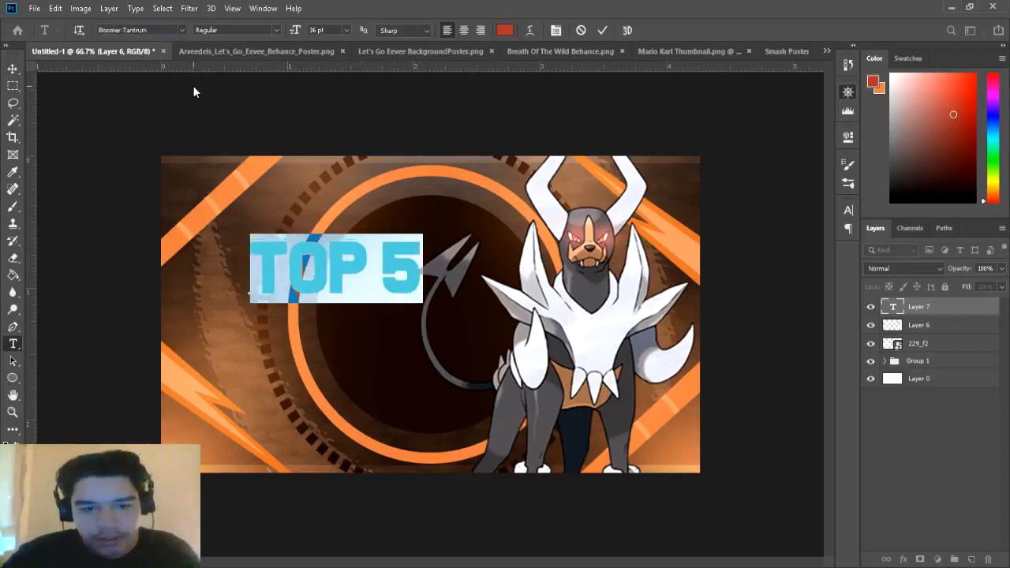
click(12, 69)
drag(346, 260, 309, 228)
Step: Recolour the whole "TOP 5" text white
click(12, 344)
click(370, 227)
key(ctrl+a)
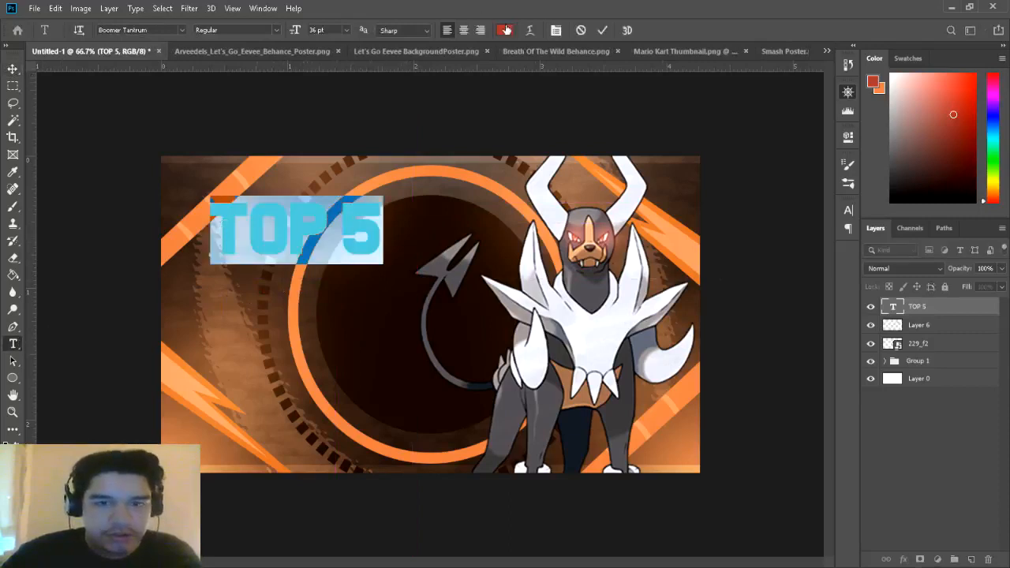
click(505, 30)
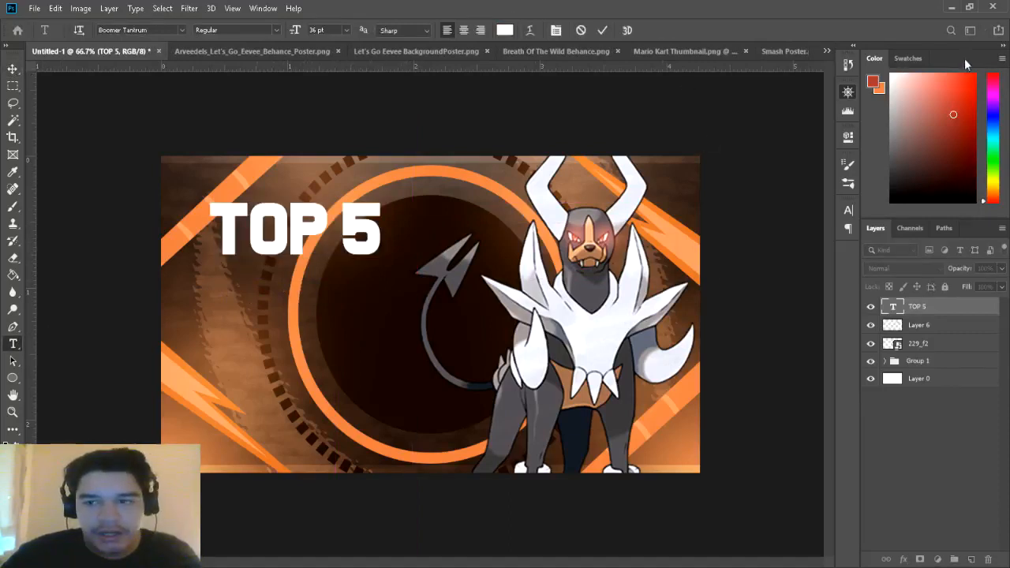
click(966, 49)
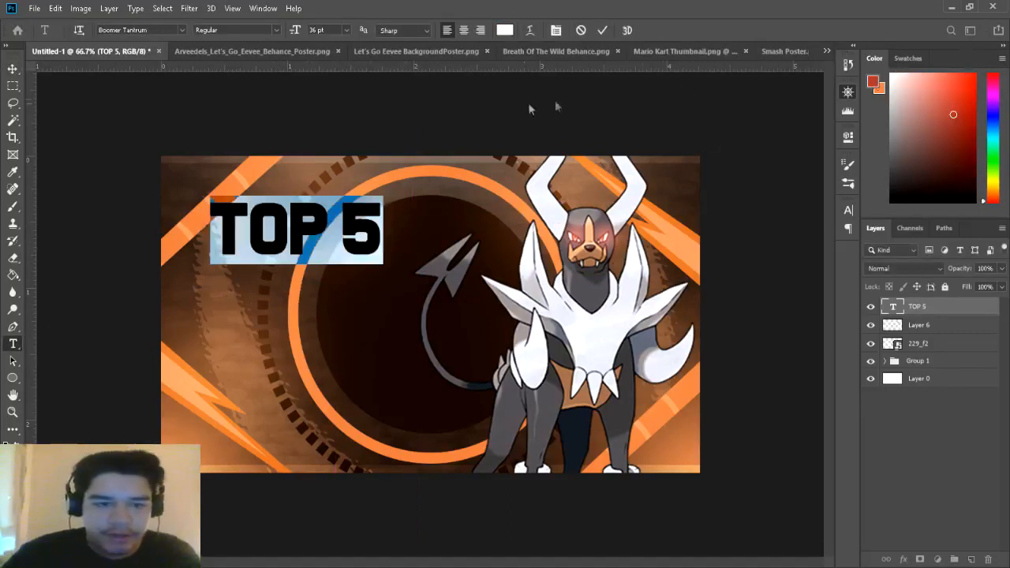
click(12, 69)
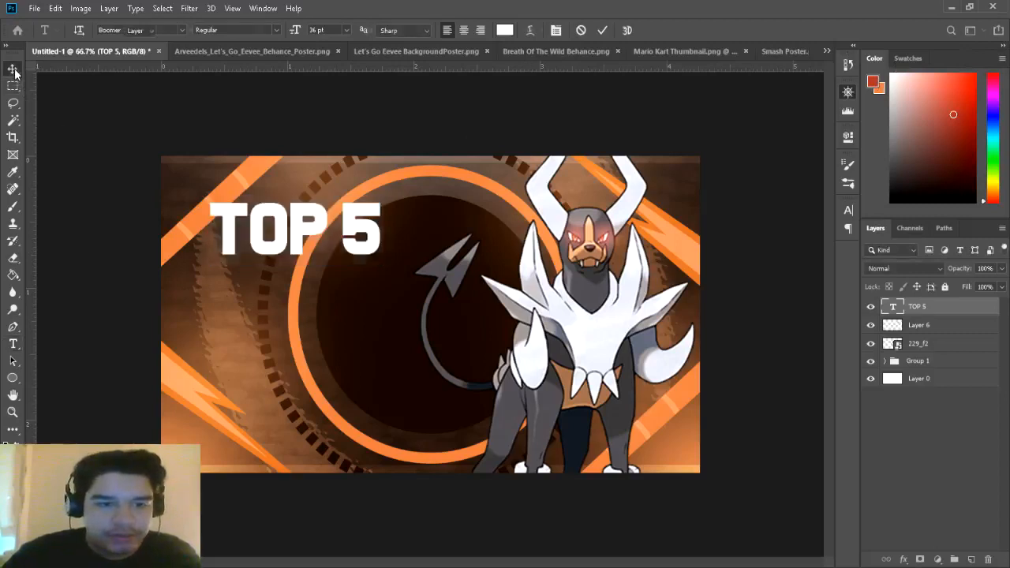
Step: Add a new text line "MEGA" below the "TOP 5" text
click(13, 344)
click(235, 304)
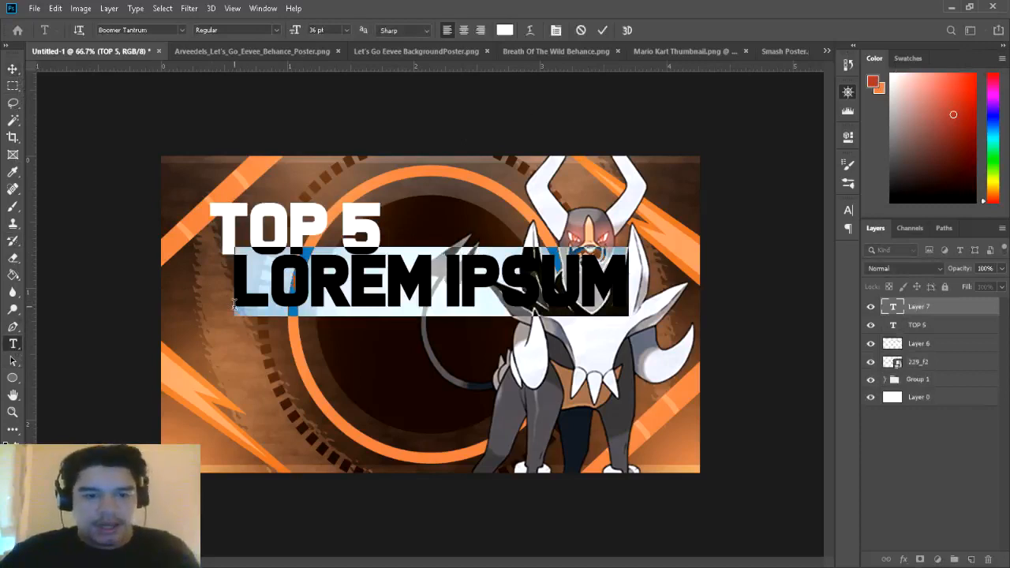
text(MEGA)
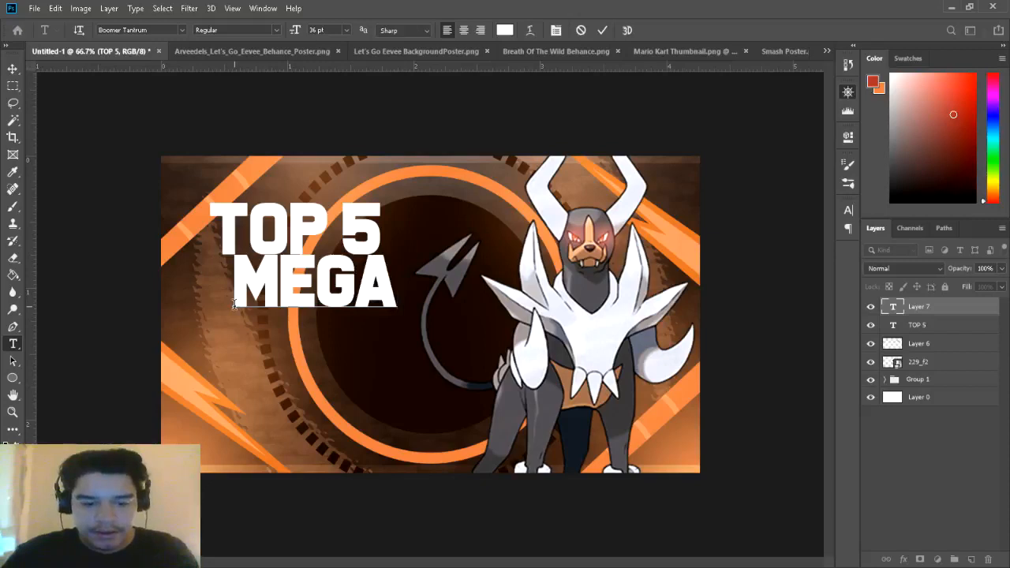
text( EVOLUTI)
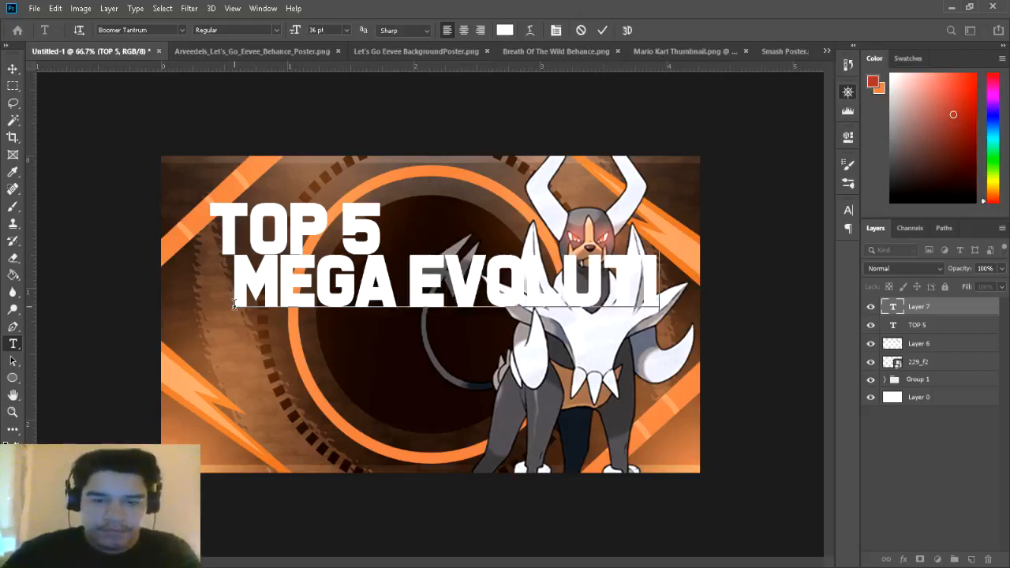
text(O)
key(BackSpace)
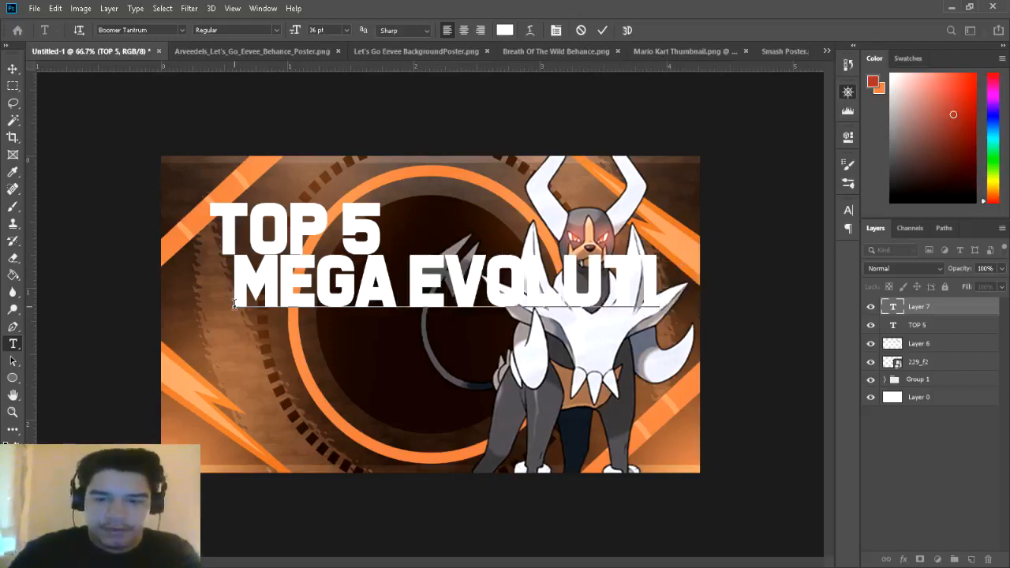
text(O)
key(BackSpace)
key(Left)
key(Left)
key(Left)
key(Left)
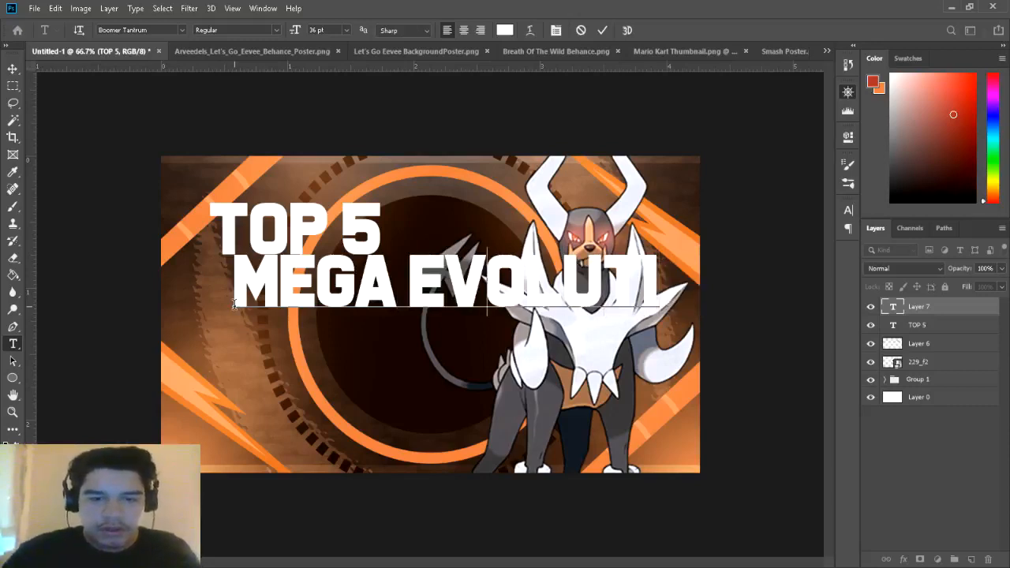
key(BackSpace)
key(BackSpace)
key(BackSpace)
key(BackSpace)
key(BackSpace)
key(BackSpace)
key(BackSpace)
key(BackSpace)
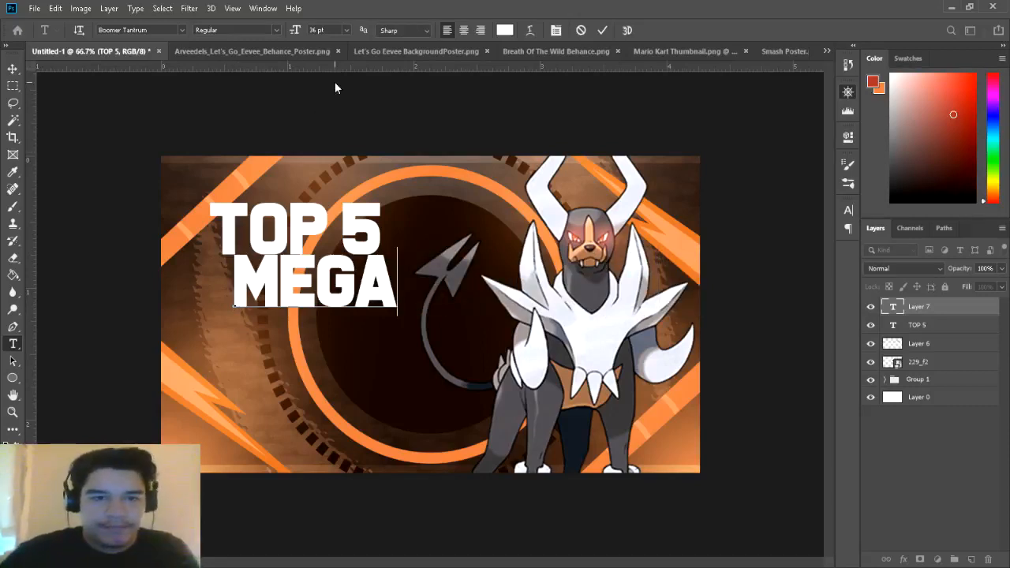
Step: Enlarge the "MEGA" text to 60 pt and arrange it with "TOP 5" as two stacked lines over the ring's left side
drag(390, 275, 227, 296)
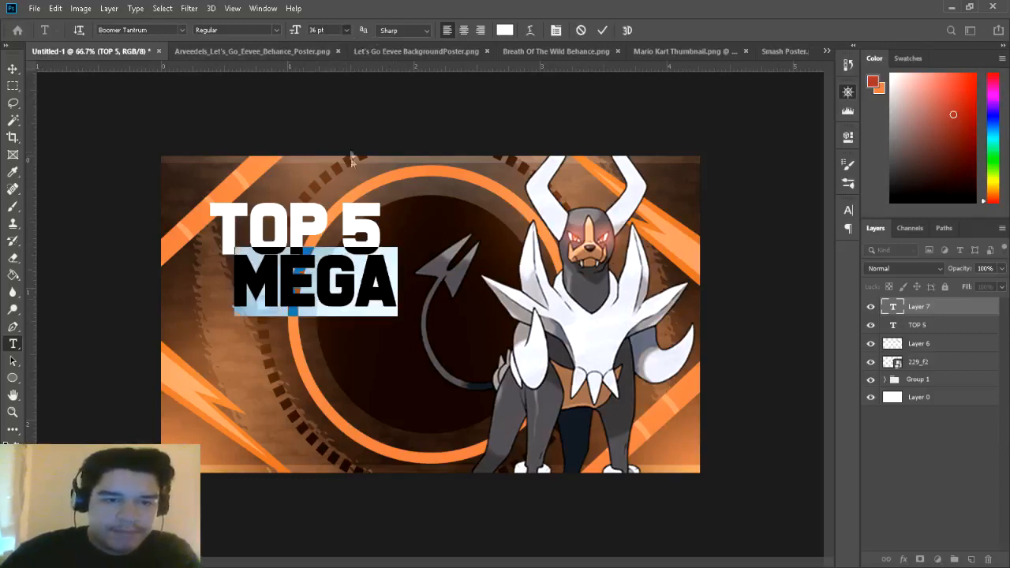
click(353, 186)
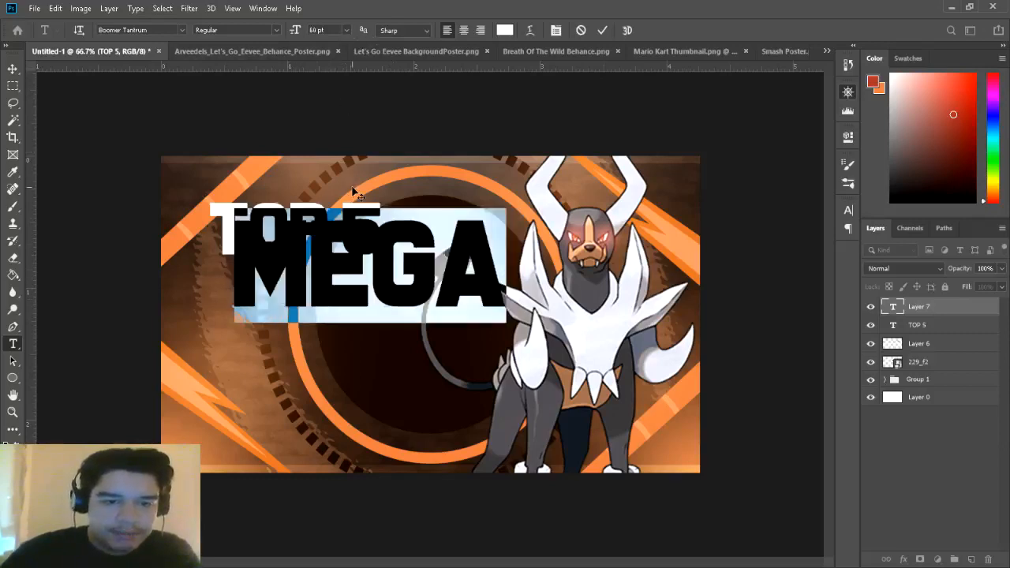
click(11, 72)
drag(411, 283, 360, 327)
drag(352, 236, 377, 250)
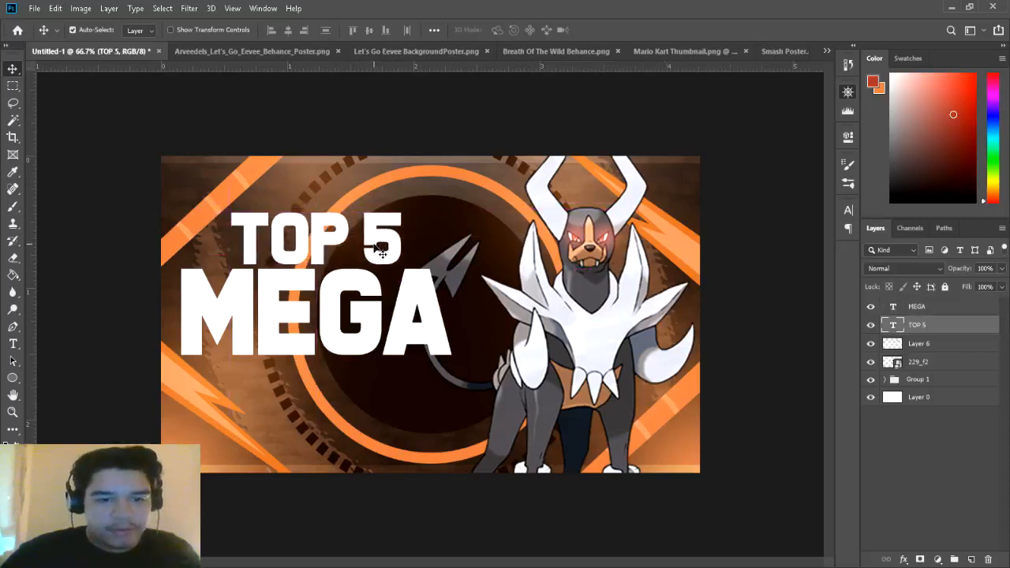
Step: Add a third text line "EVOLUTIONS" below "MEGA"
click(15, 342)
click(193, 392)
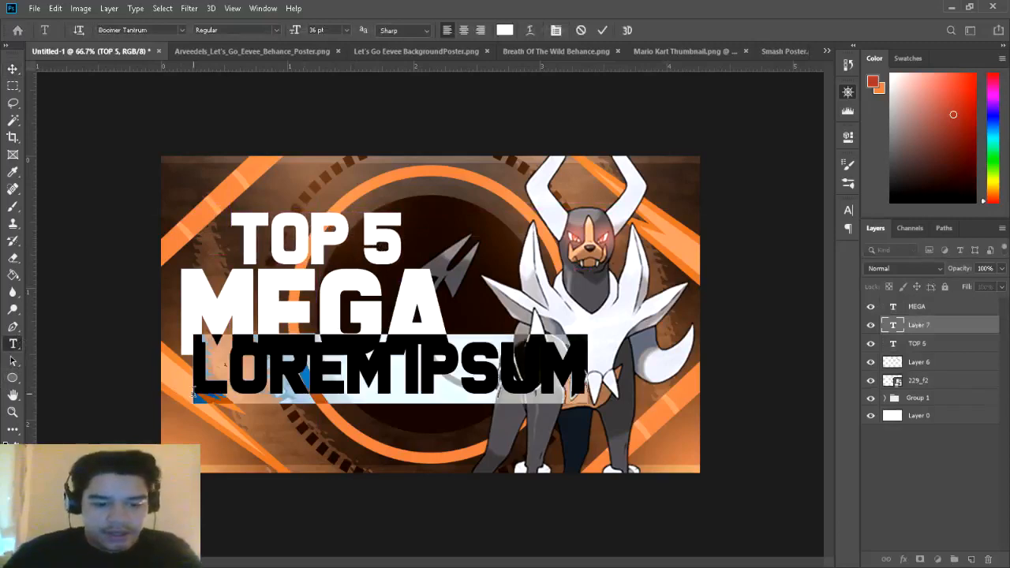
text(EVIJ)
key(BackSpace)
key(BackSpace)
text(O)
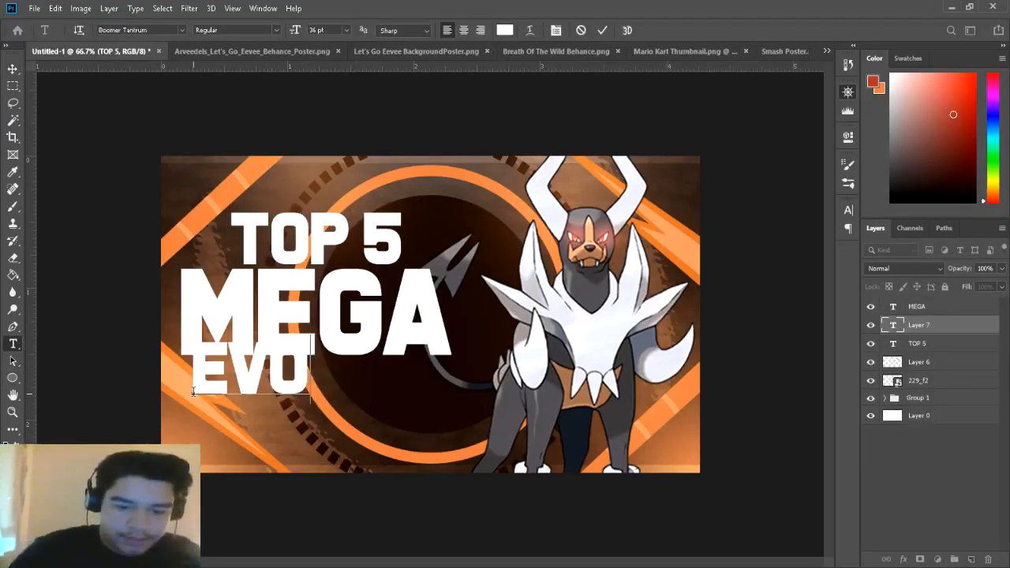
text(LUTIONS)
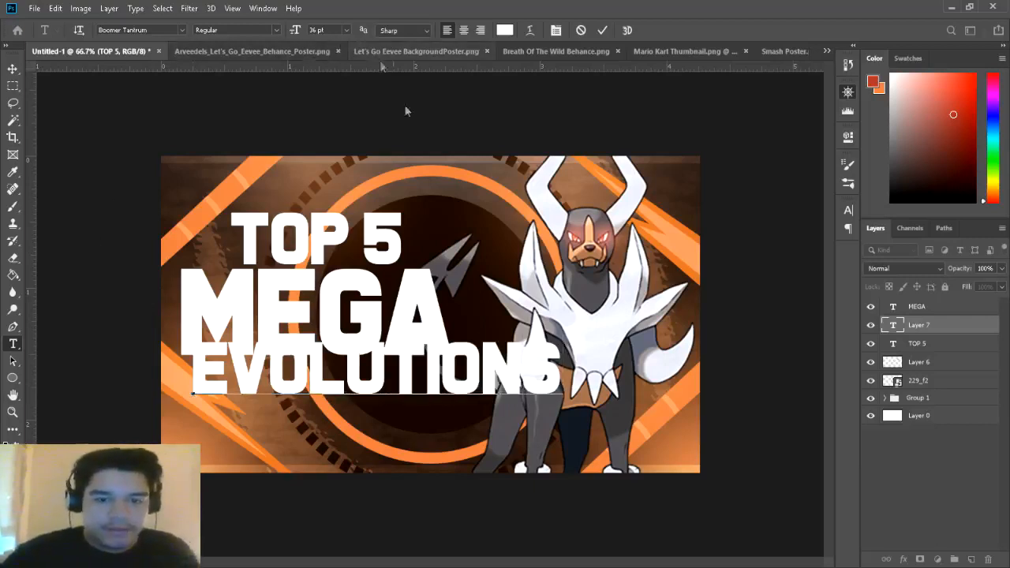
Step: Reduce the "EVOLUTIONS" text to 24 pt and align its left edge with "MEGA"
drag(556, 369, 175, 406)
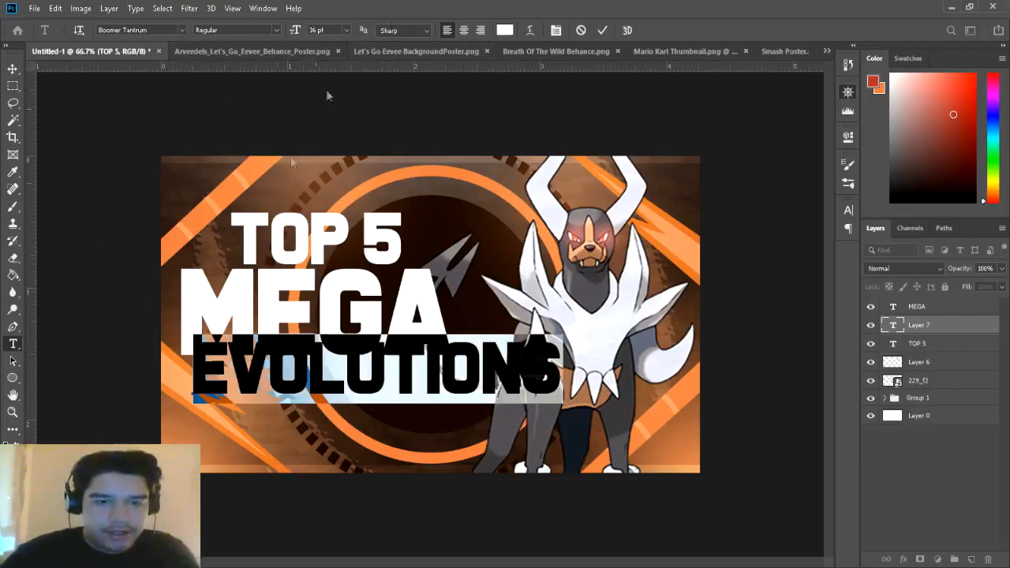
click(344, 147)
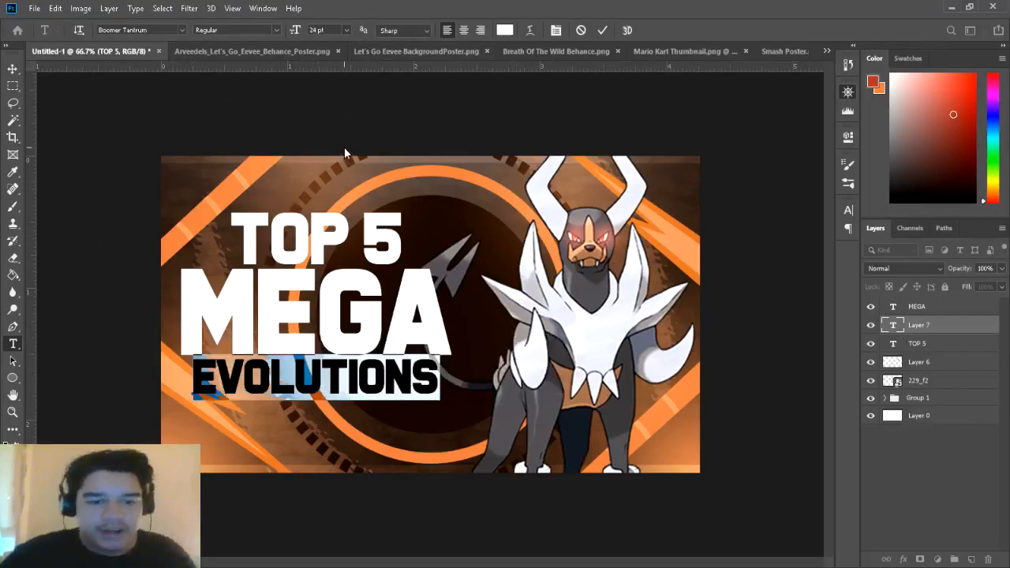
click(12, 70)
drag(316, 390, 304, 390)
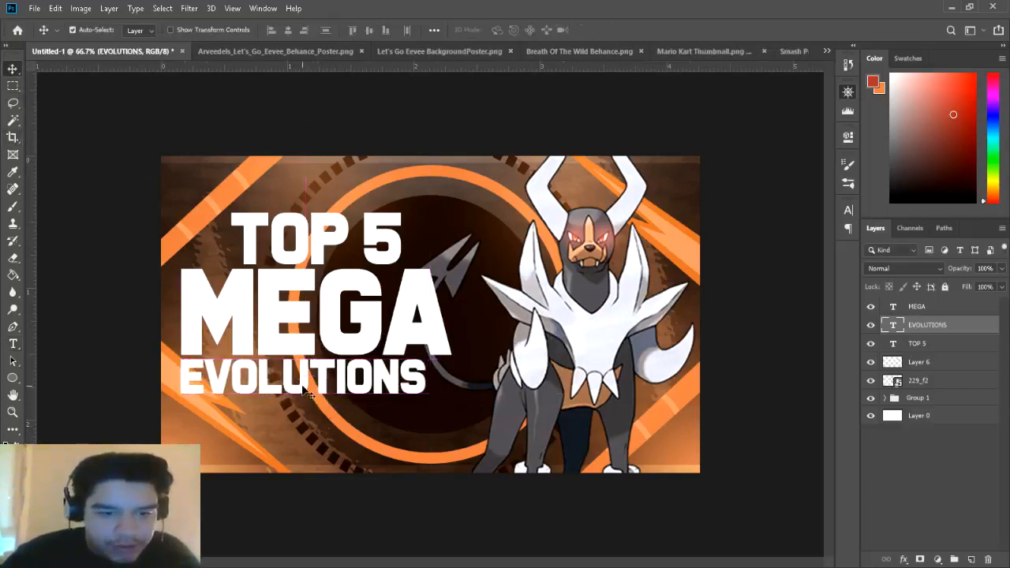
Step: Set the "EVOLUTIONS" text to 30 pt and shift "MEGA" and "TOP 5" right to centre them above it
click(12, 345)
drag(427, 379, 180, 386)
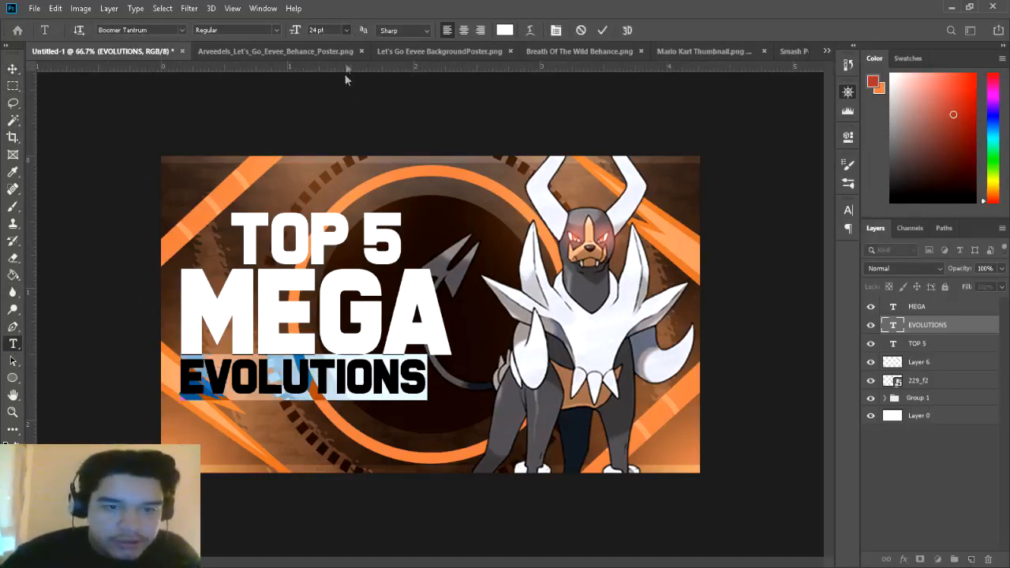
key(Return)
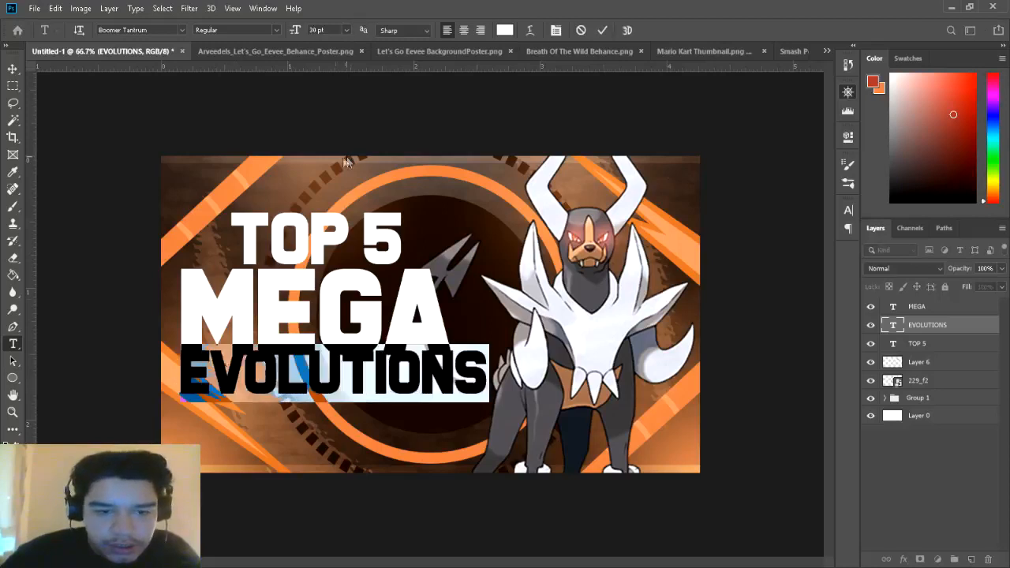
click(11, 70)
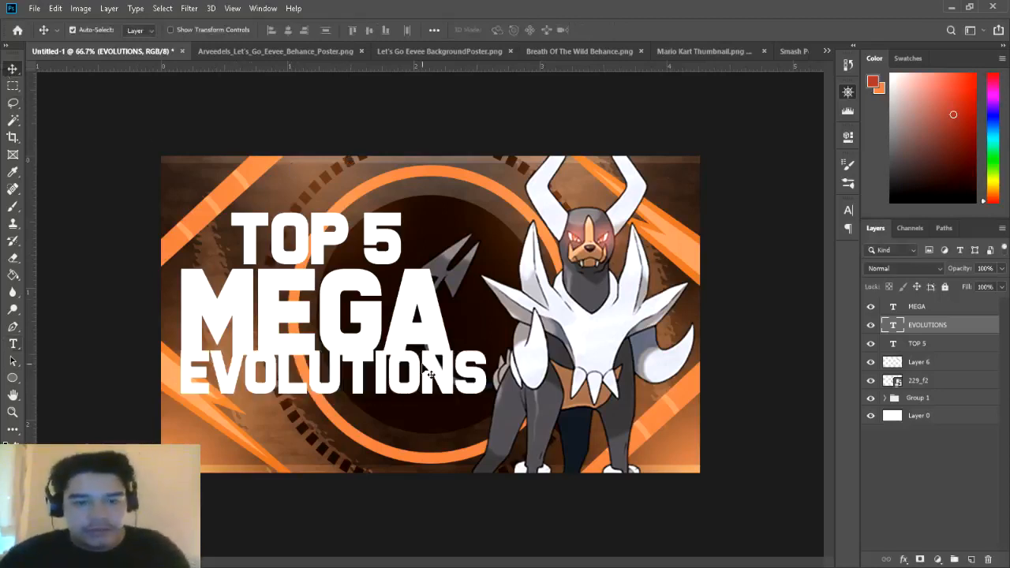
drag(407, 310, 424, 310)
drag(382, 268, 395, 259)
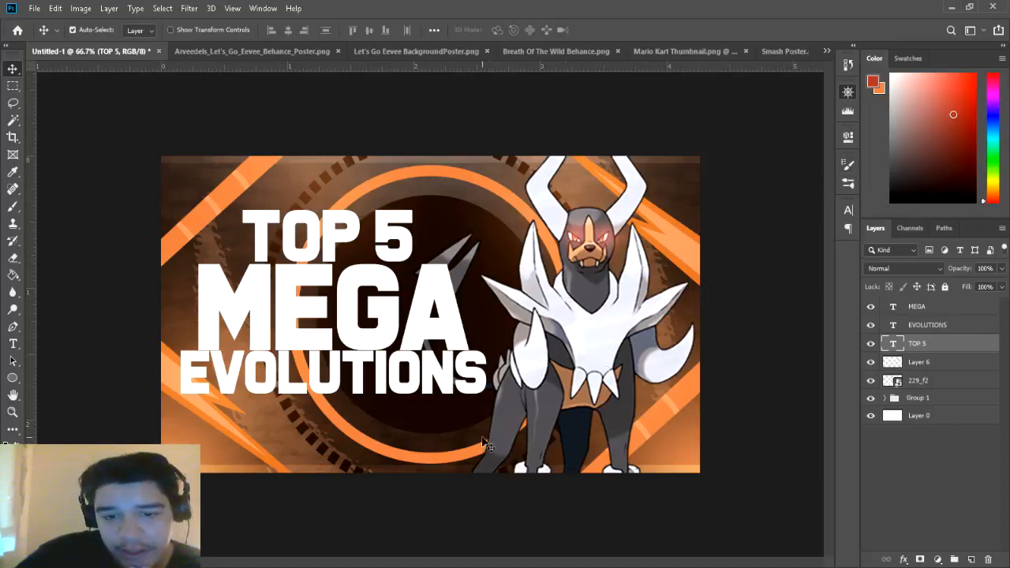
Step: Group the three title text layers, then widen the line spacing by moving "TOP 5" up and "EVOLUTIONS" down
shift+click(941, 308)
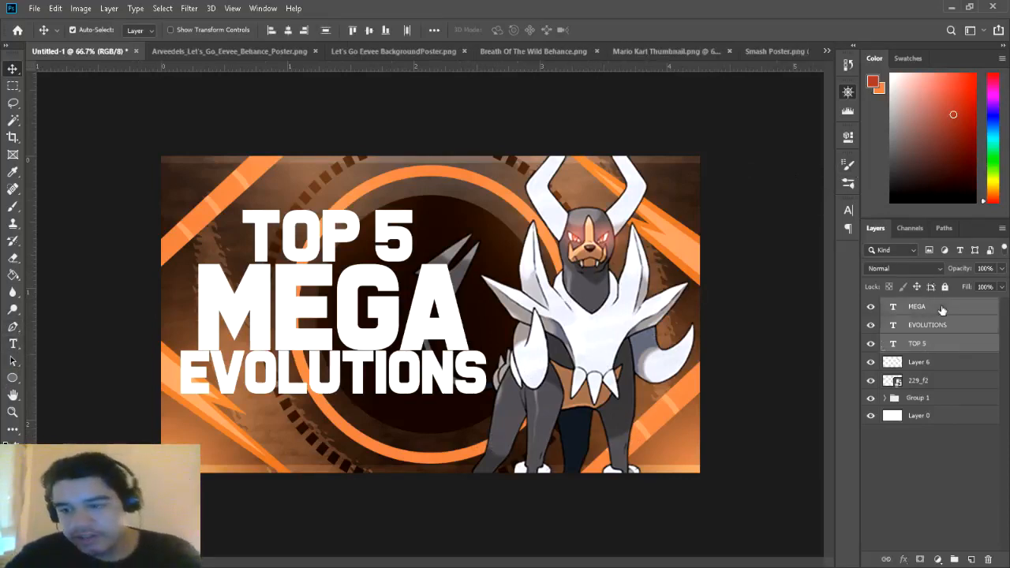
key(ctrl+g)
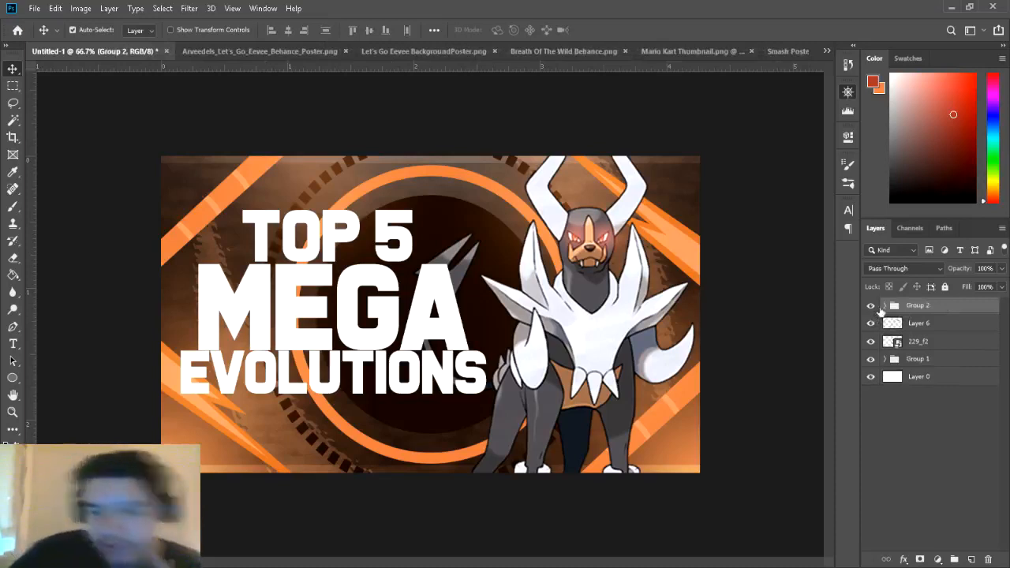
click(885, 306)
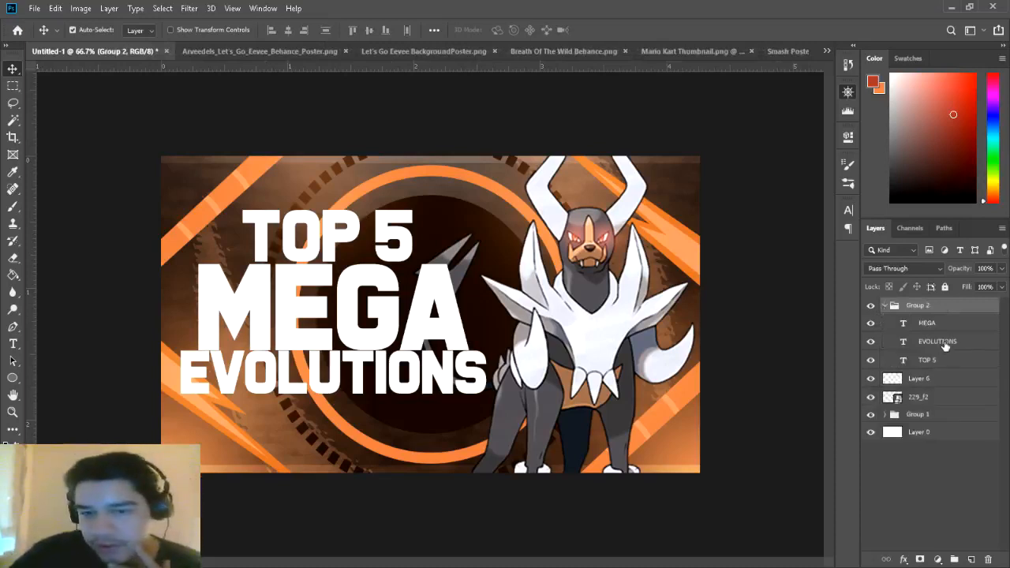
drag(337, 251, 337, 231)
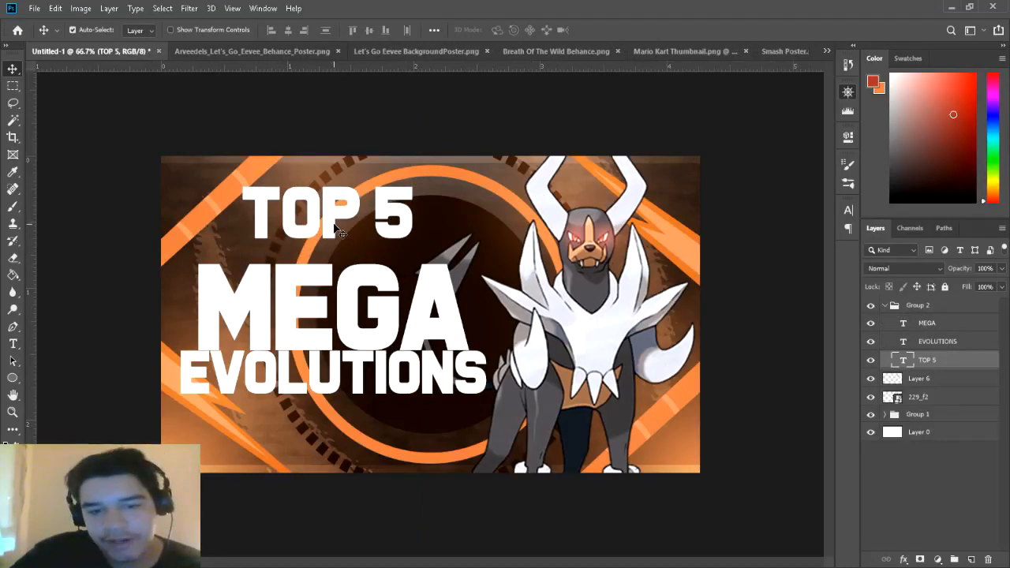
drag(361, 378, 361, 389)
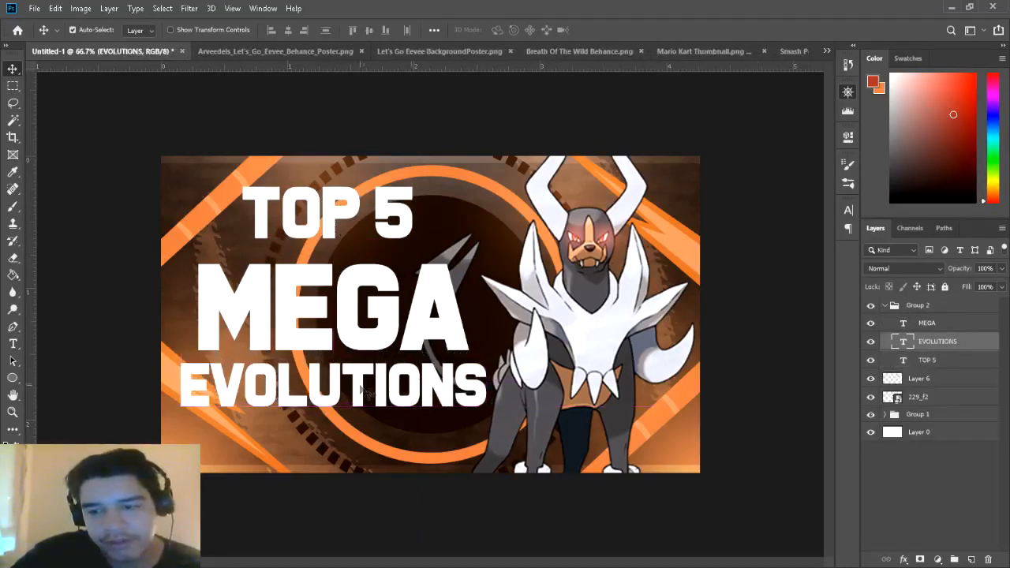
Step: Convert the "EVOLUTIONS" text layer to a shape and give it a vertical gradient fill
click(11, 328)
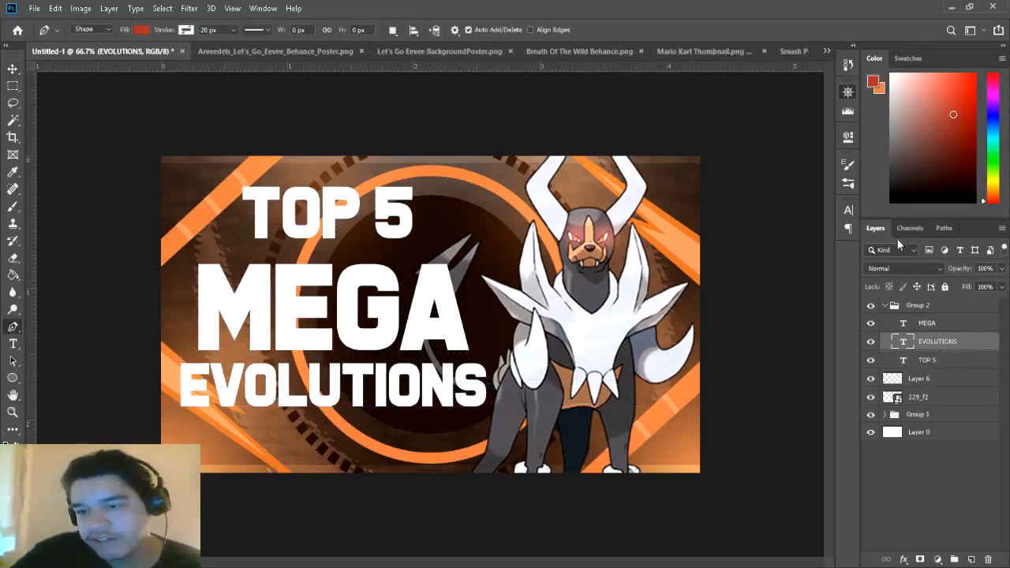
click(141, 32)
click(134, 50)
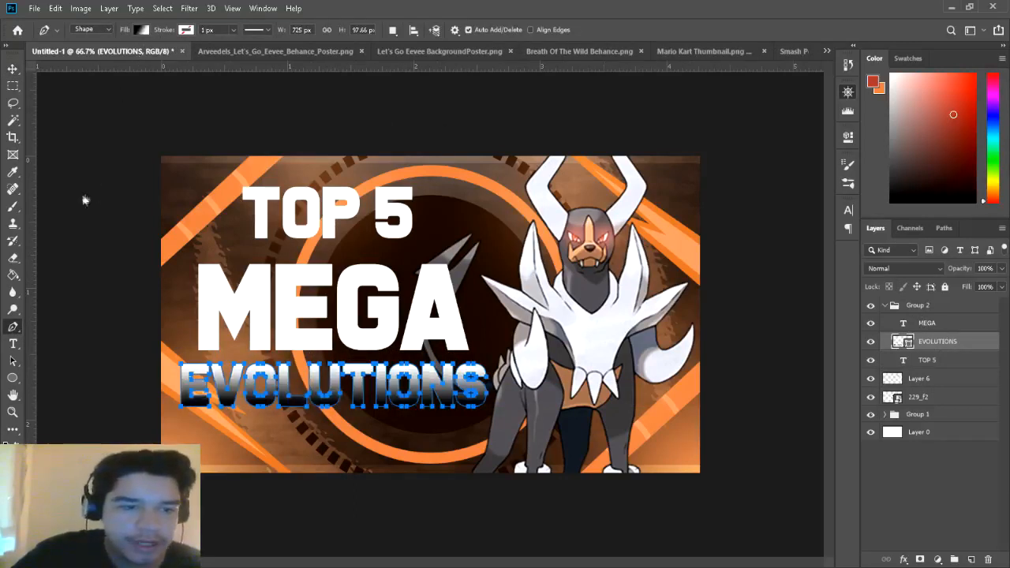
Step: Recolour the "EVOLUTIONS" gradient with two orange tones sampled from the artwork
key(i)
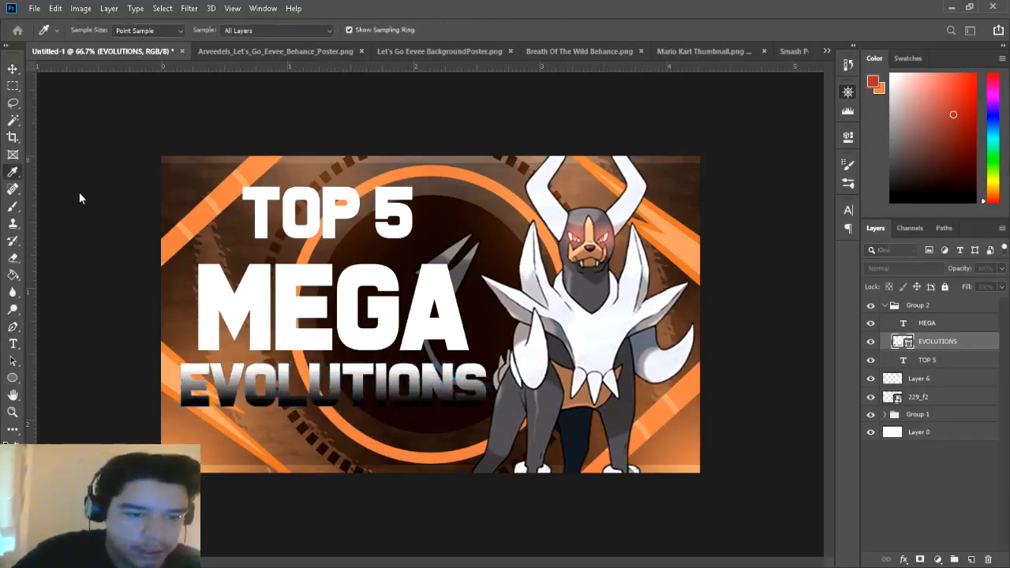
click(177, 390)
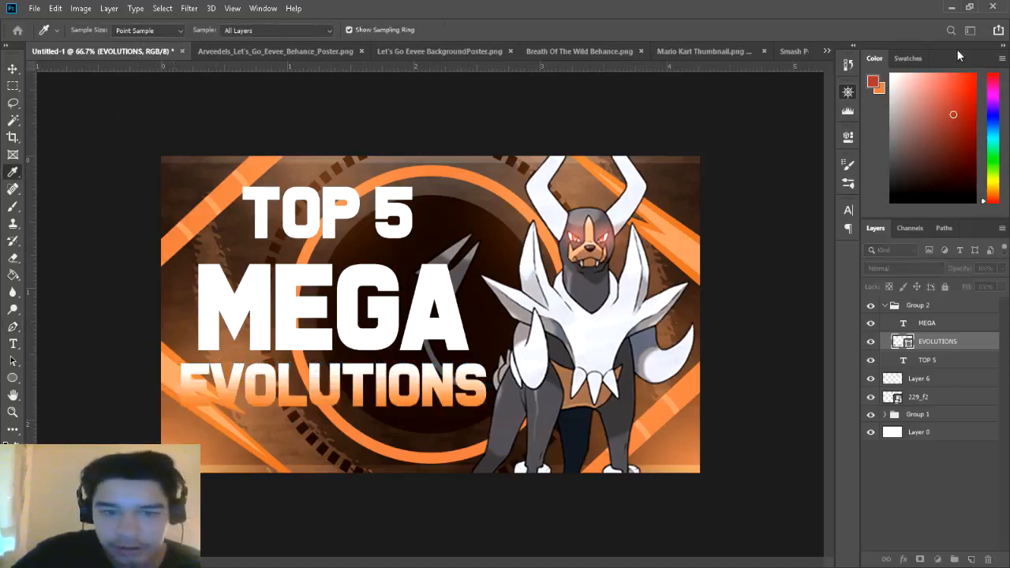
key(p)
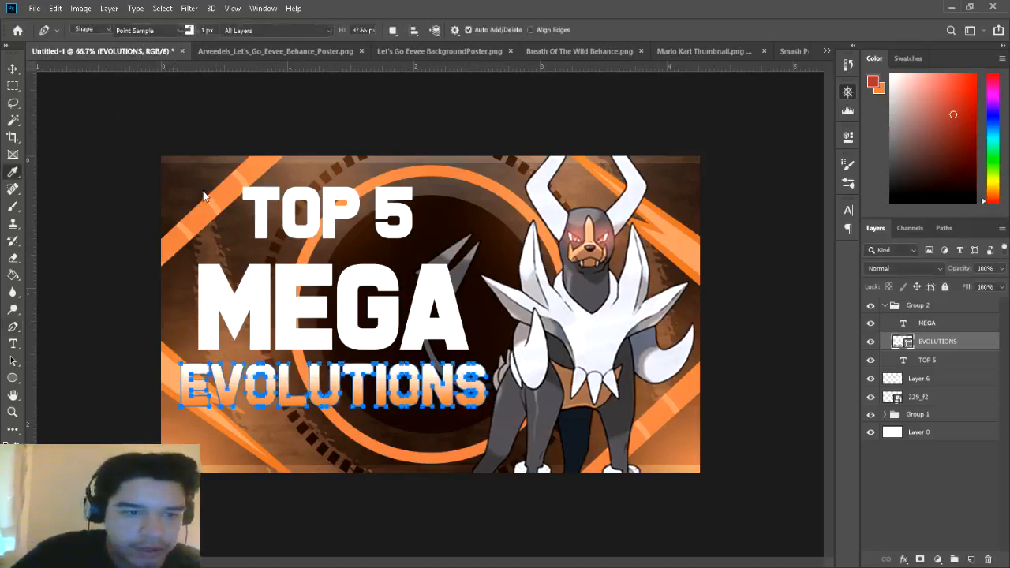
key(i)
click(175, 377)
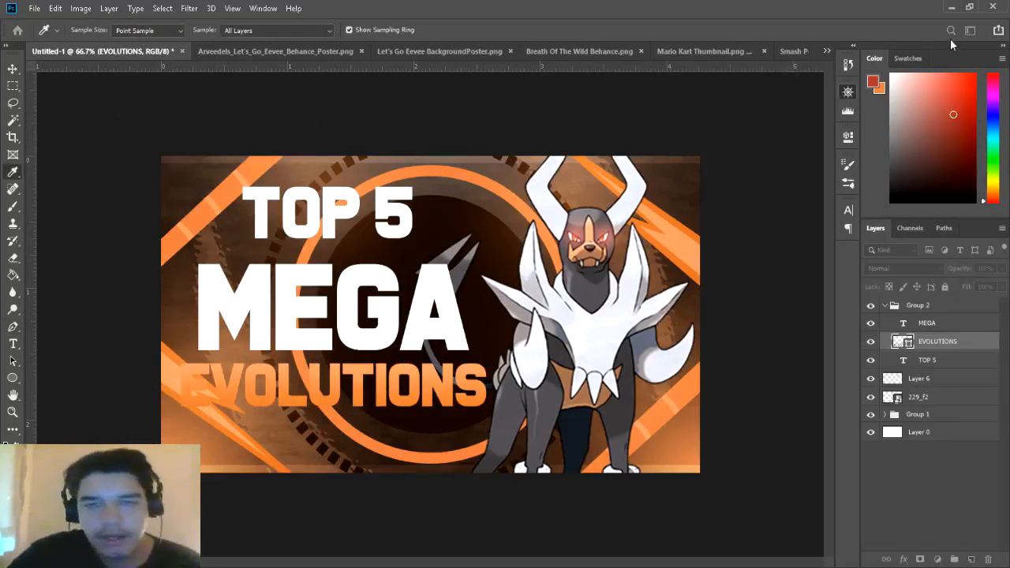
key(p)
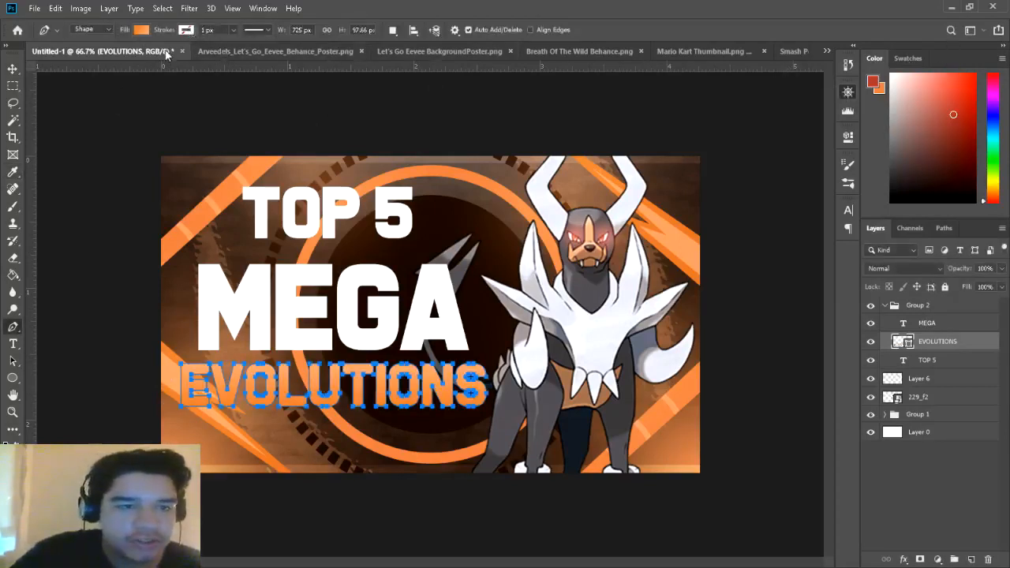
Step: Give the "EVOLUTIONS" shape a 15 px dark brown stroke aligned to the outside of the letters
key(i)
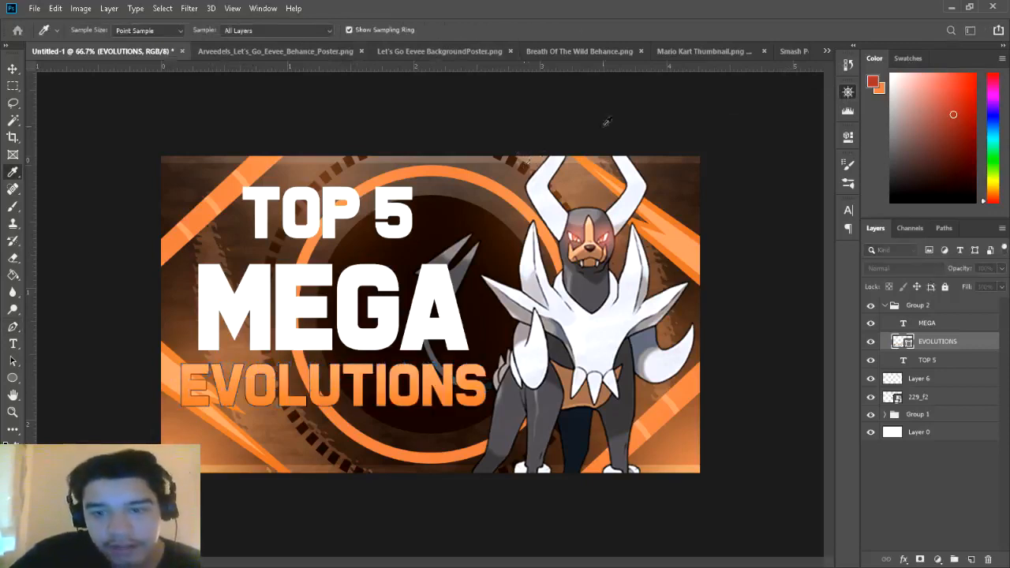
key(p)
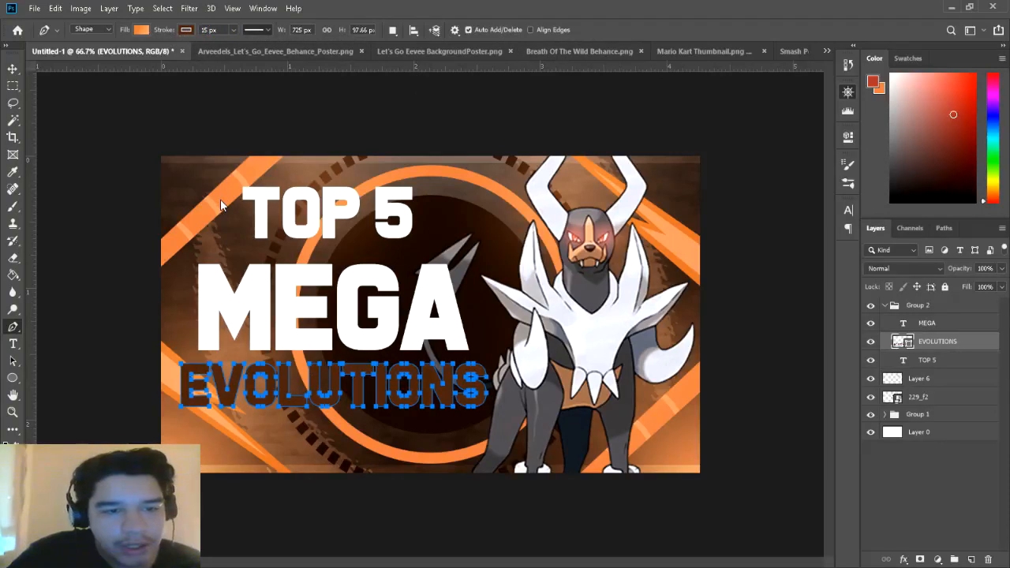
key(Return)
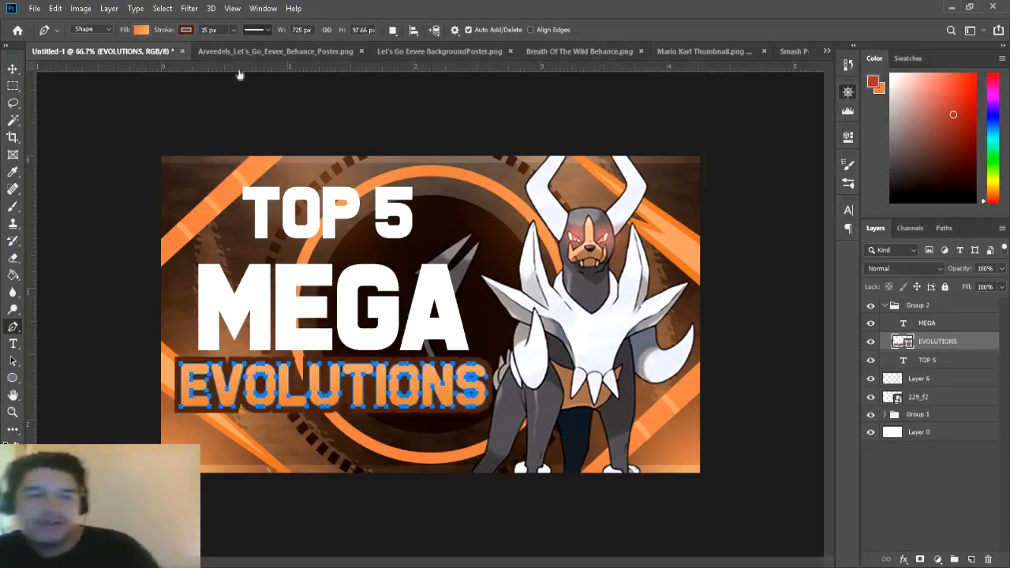
key(i)
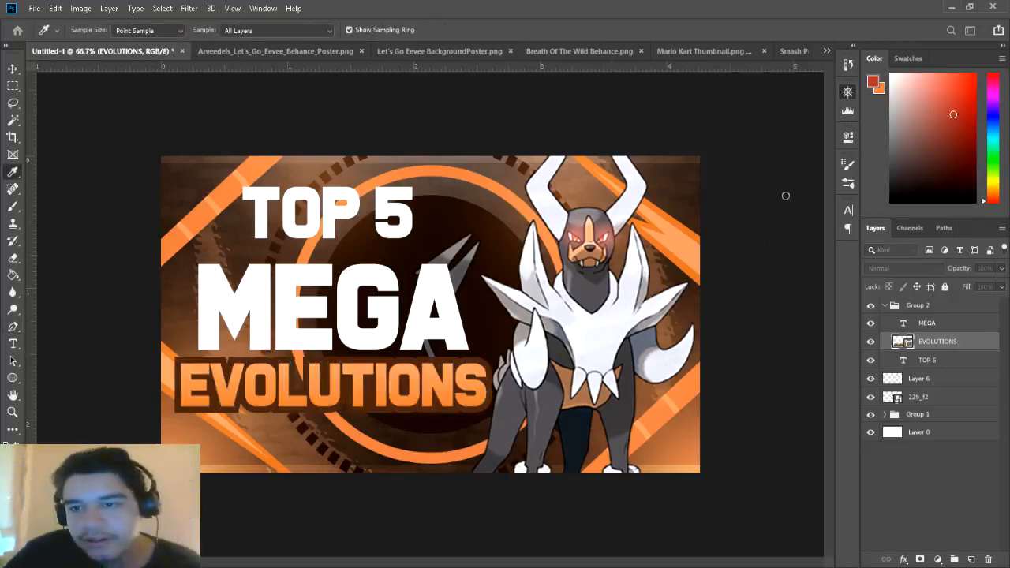
Step: Darken the outline of the "EVOLUTIONS" shape to a near-black brown
key(p)
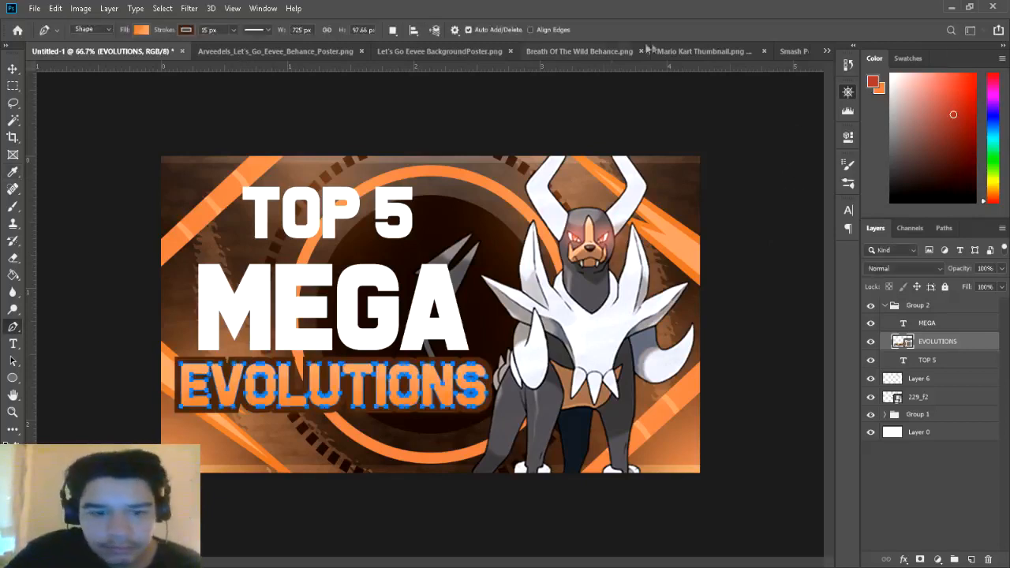
key(Escape)
click(17, 72)
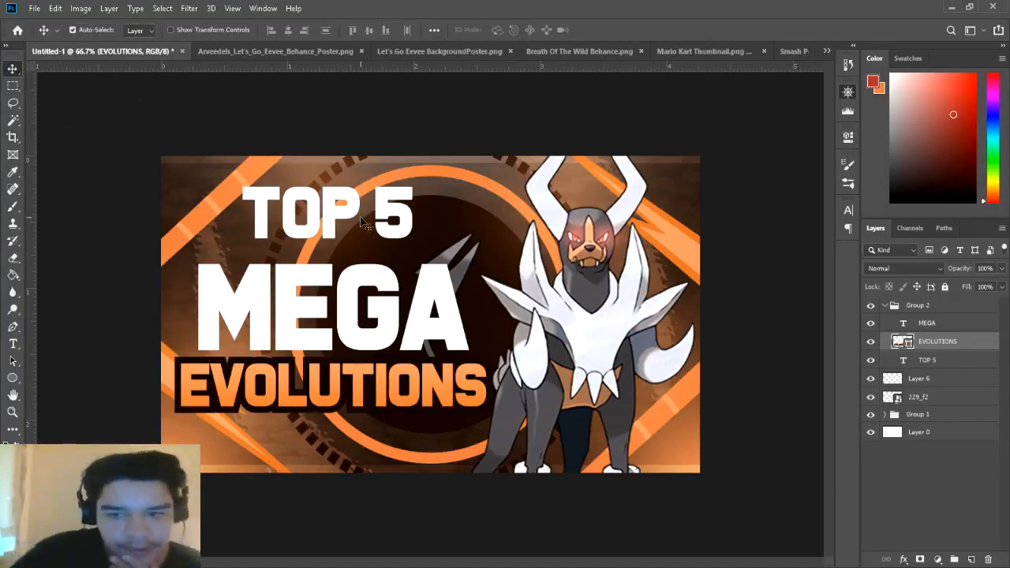
Step: Convert "MEGA" to a shape with a 15 px near-black brown stroke outside the letters, and nudge it slightly down towards "EVOLUTIONS"
click(953, 322)
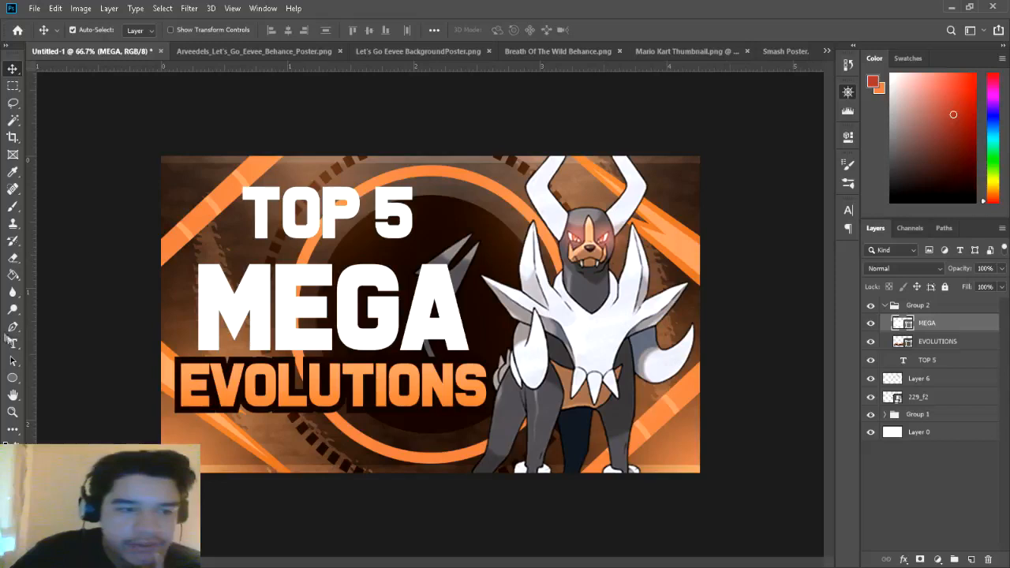
click(13, 326)
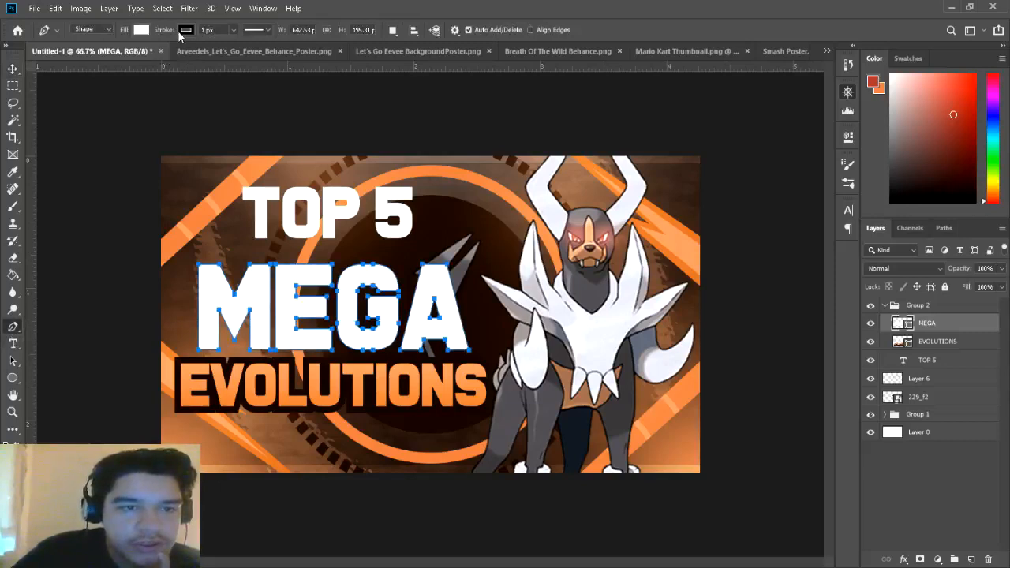
key(i)
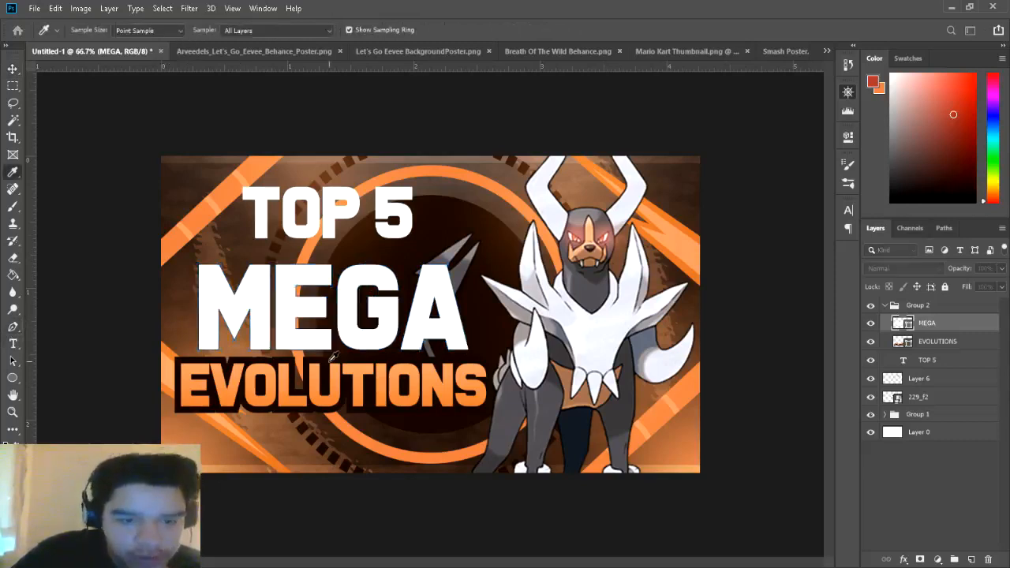
key(p)
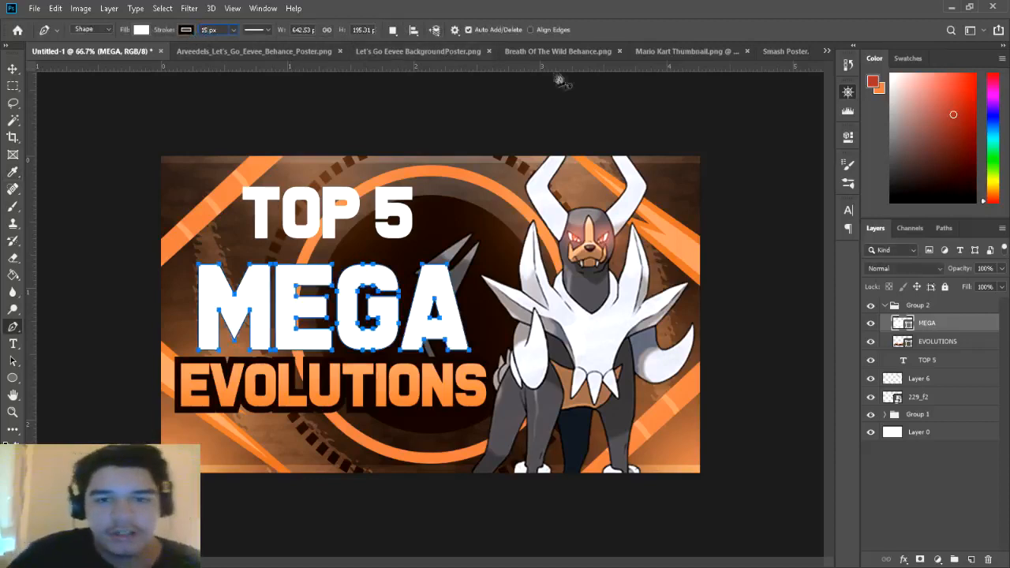
key(Return)
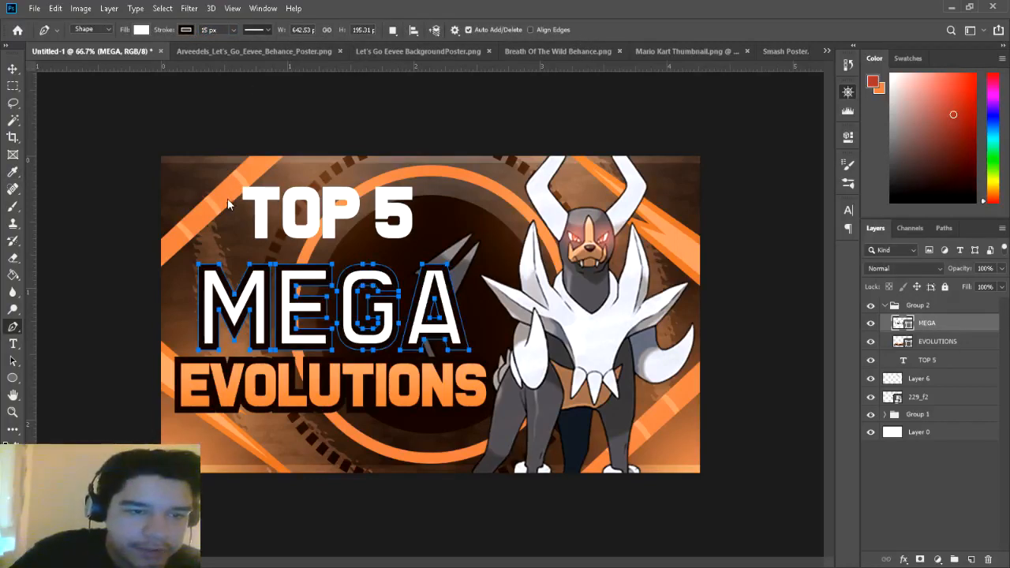
key(Escape)
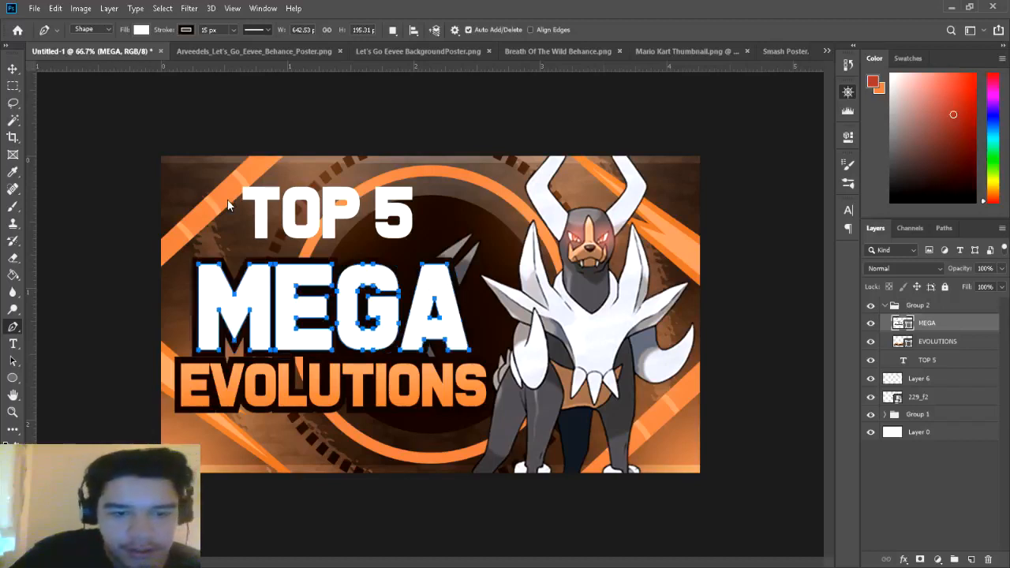
click(14, 69)
drag(289, 305, 290, 308)
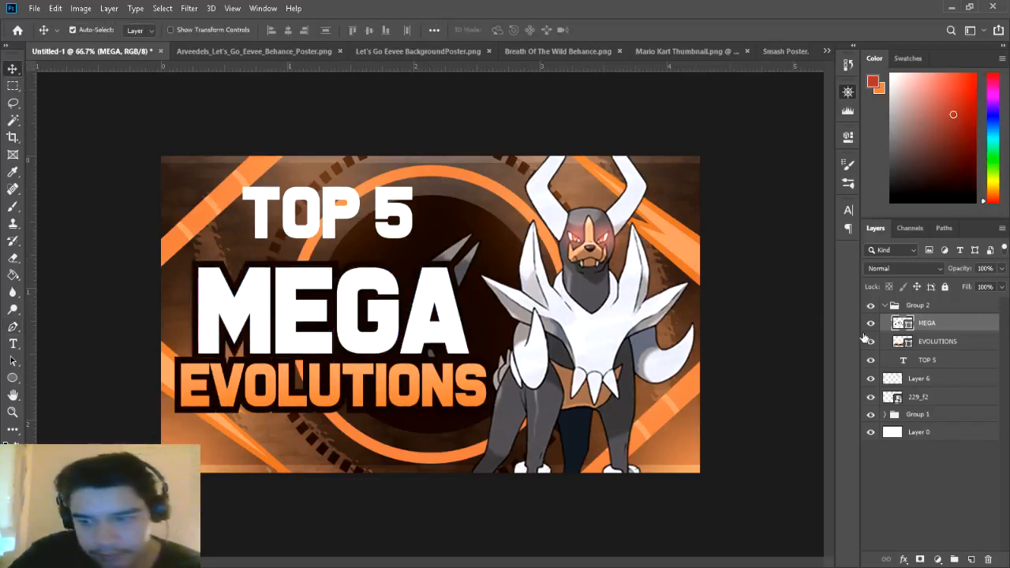
Step: Add a new layer directly above "TOP 5" and sample the dark outline colour of "MEGA" as the foreground colour
click(939, 368)
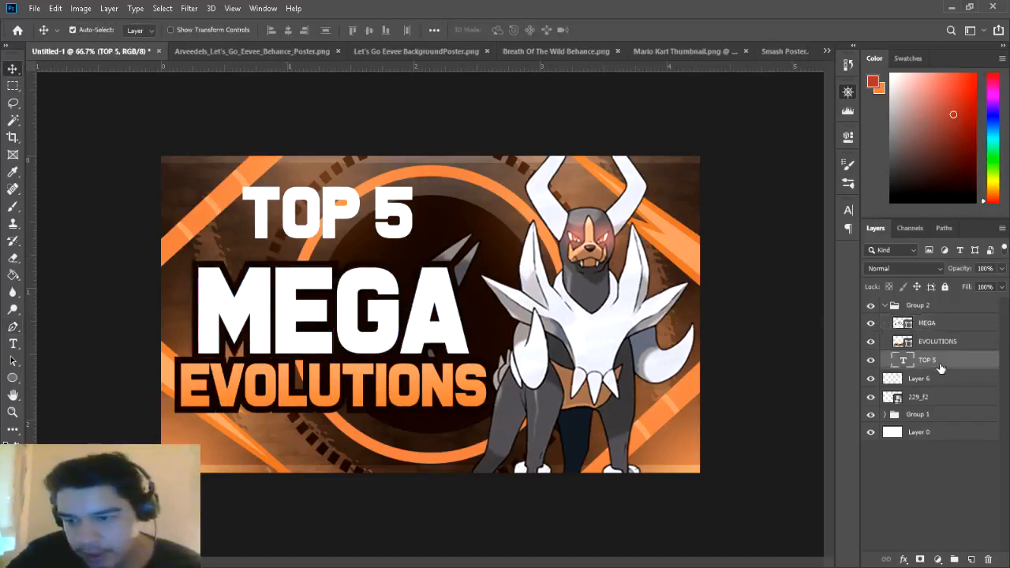
click(971, 560)
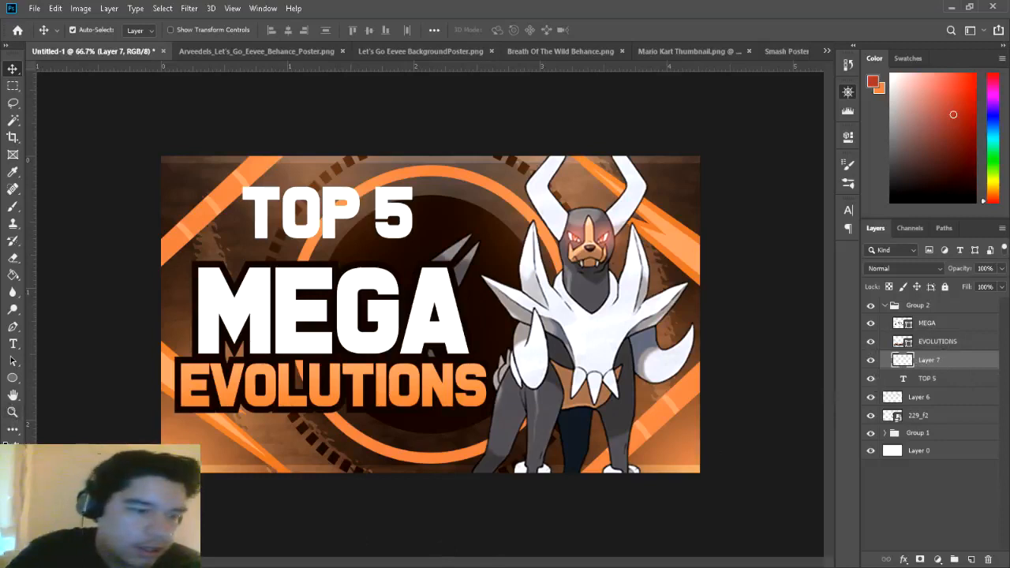
key(i)
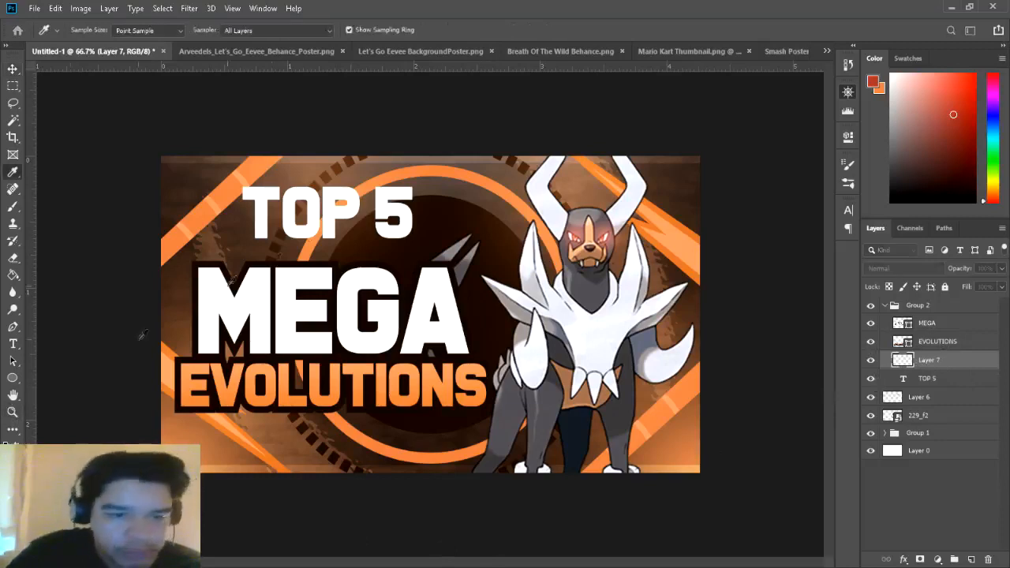
click(312, 262)
key(v)
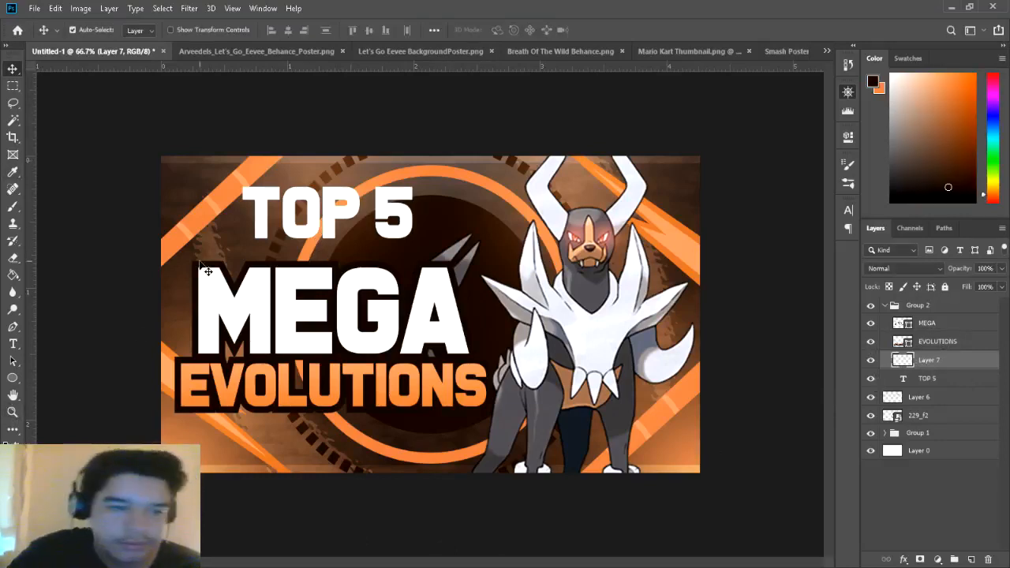
Step: Draw a closed dark-filled Pen shape behind "MEGA" and "EVOLUTIONS", about 616 by 294 px, to cover the gaps between the letters
click(12, 327)
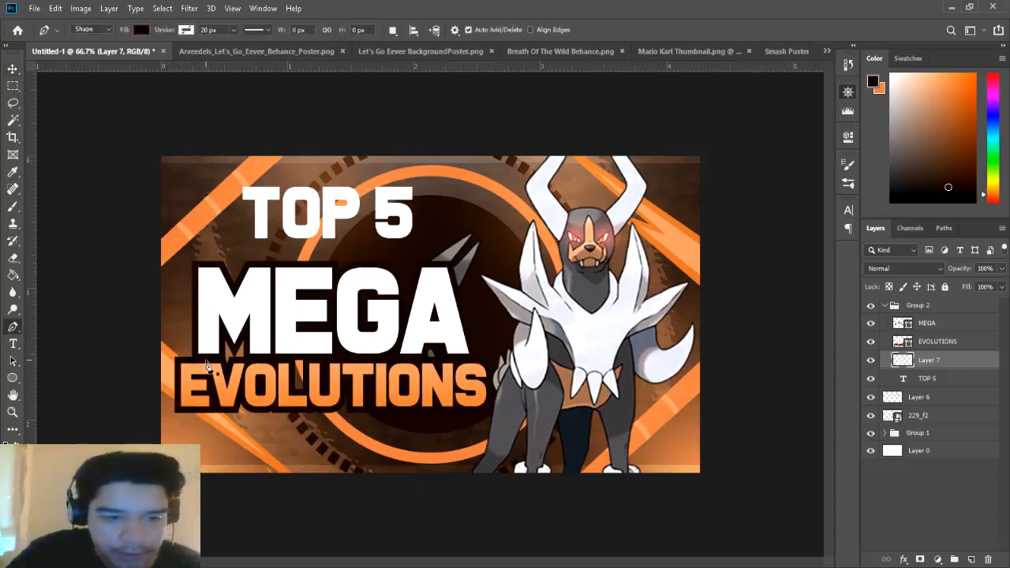
click(206, 350)
click(226, 399)
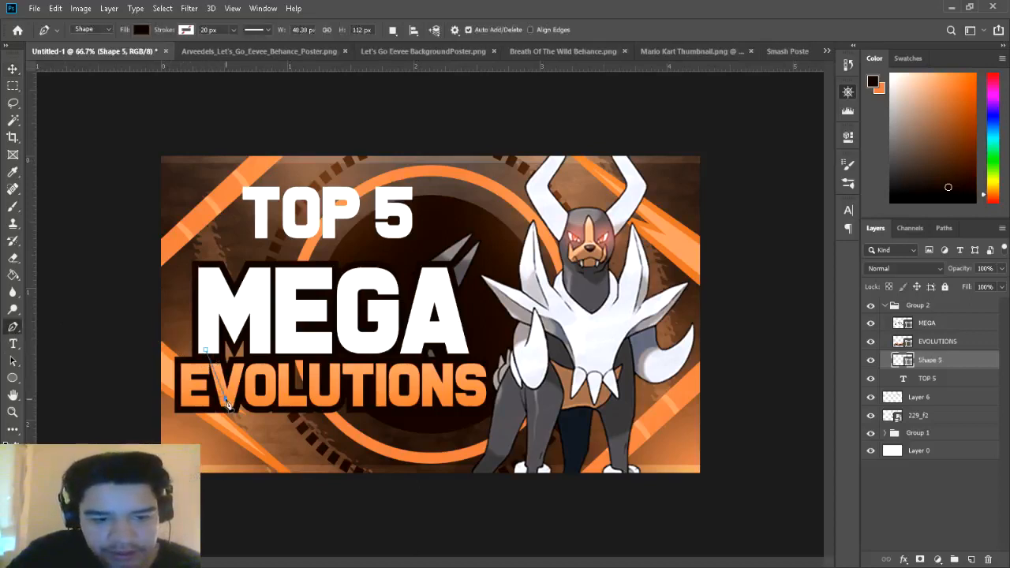
click(466, 399)
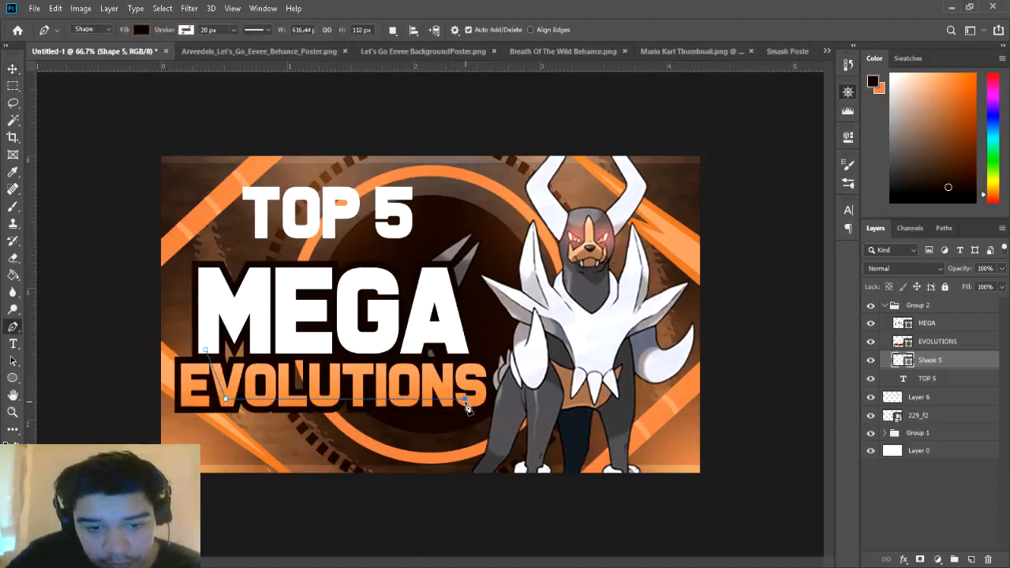
click(436, 270)
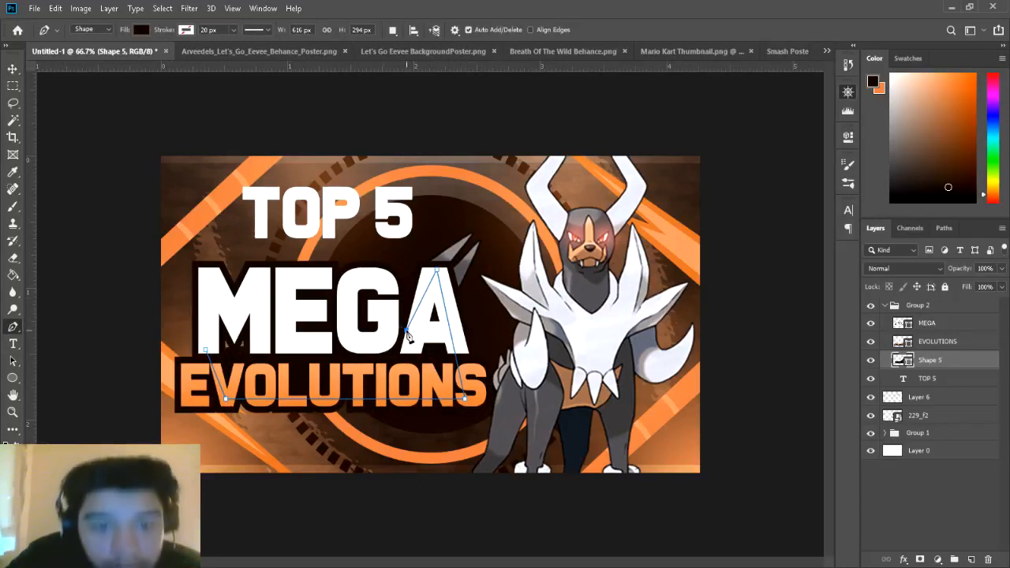
click(376, 277)
click(248, 278)
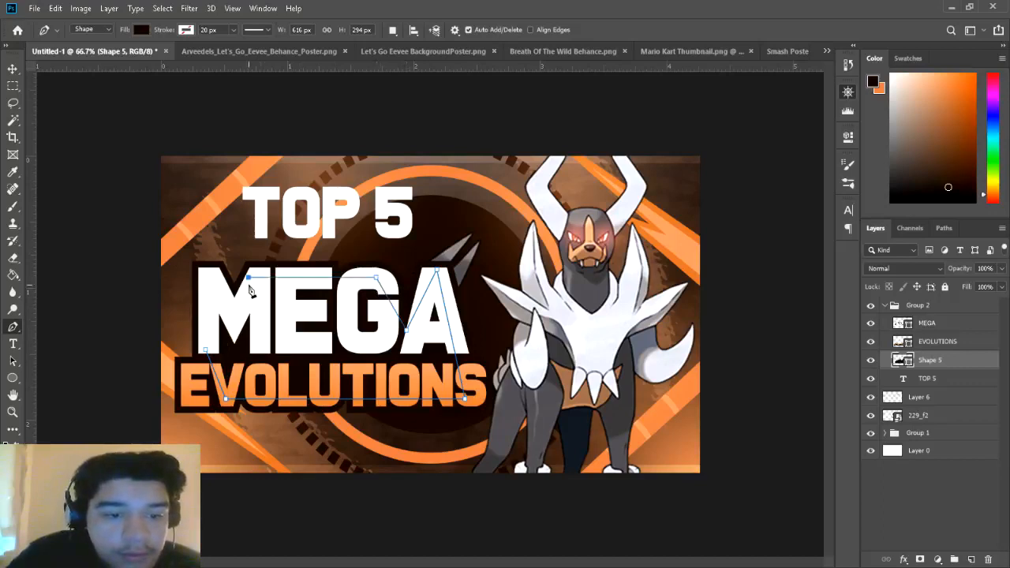
click(205, 351)
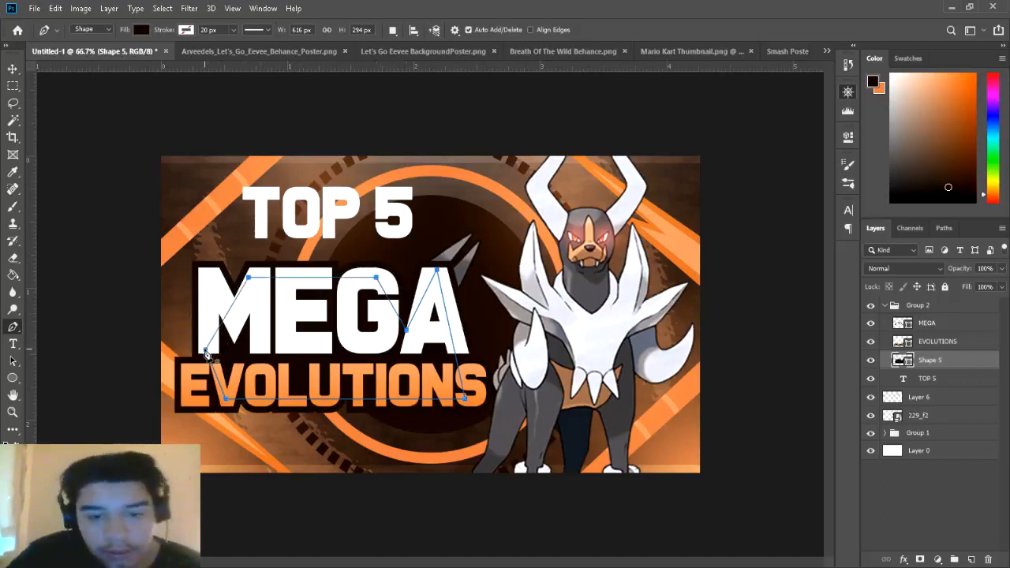
click(14, 82)
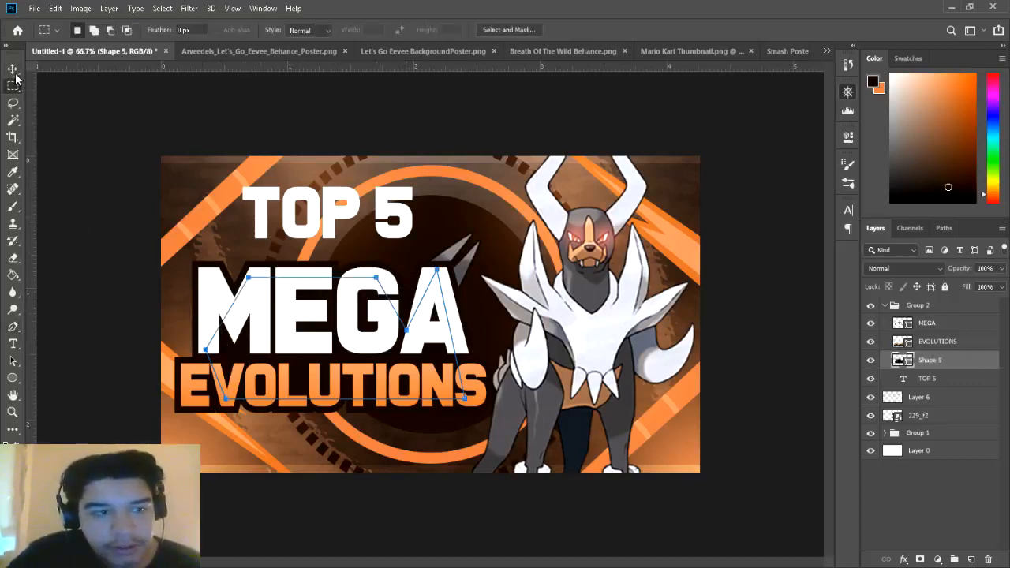
click(14, 71)
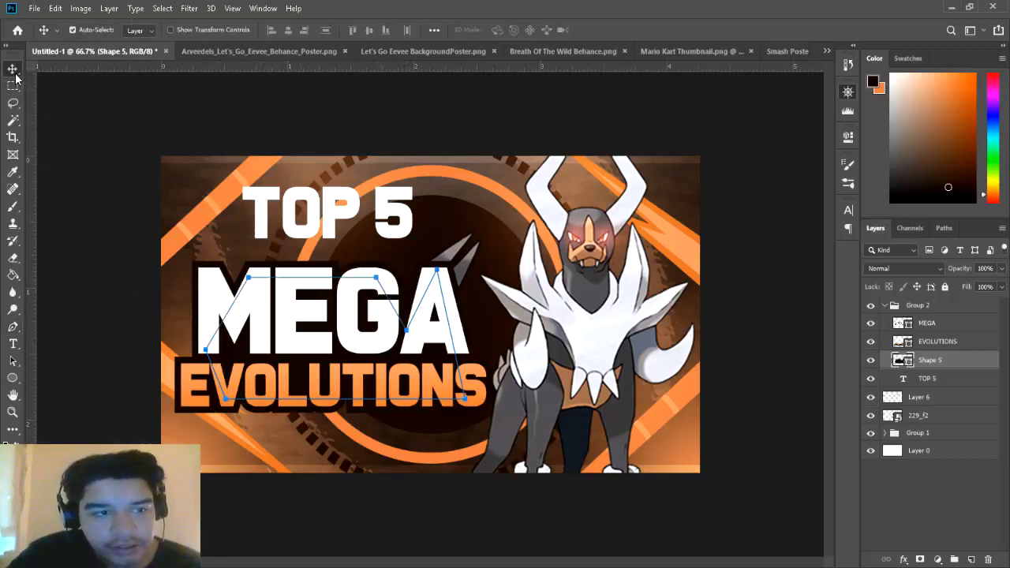
click(283, 103)
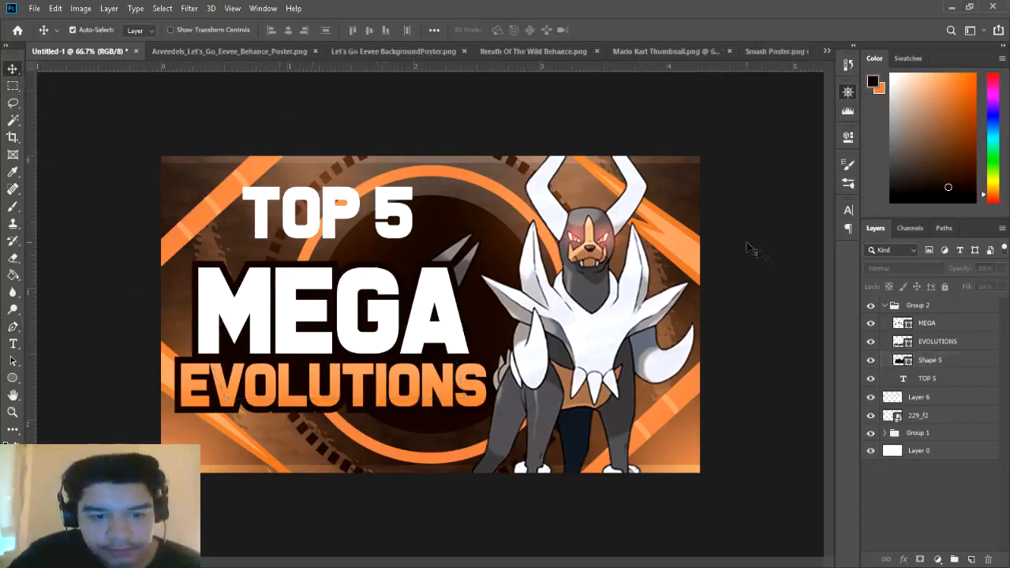
Step: Duplicate the "MEGA" and "EVOLUTIONS" shapes and place both copies below the dark backing shape, above "TOP 5"
click(943, 323)
ctrl+click(949, 342)
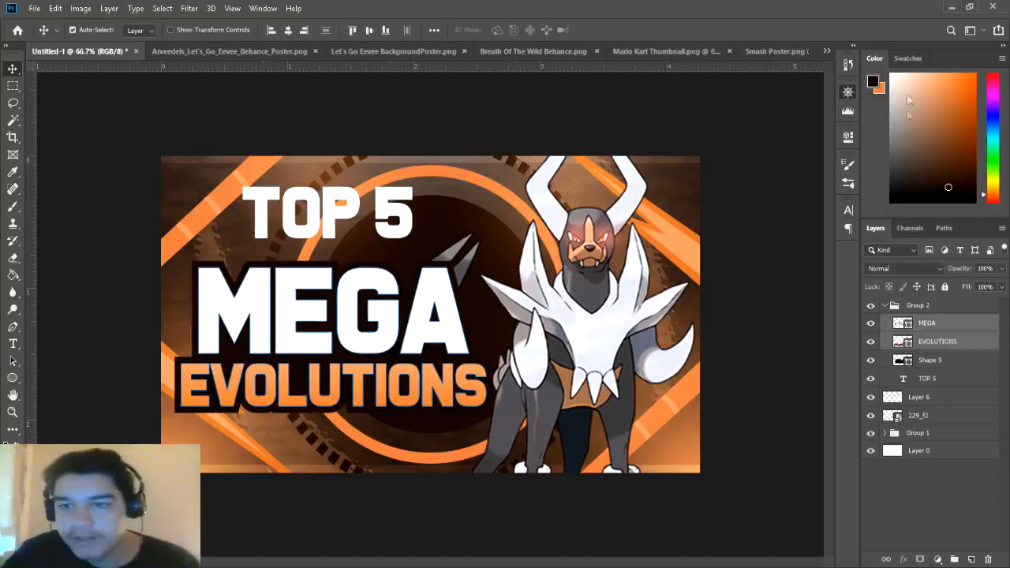
key(ctrl+j)
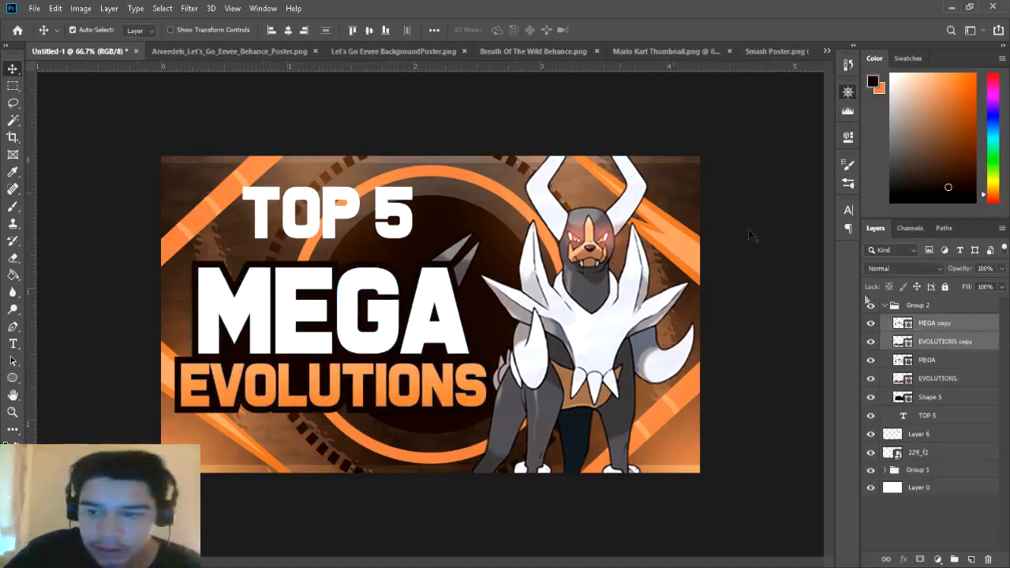
drag(969, 323, 969, 408)
ctrl+click(938, 399)
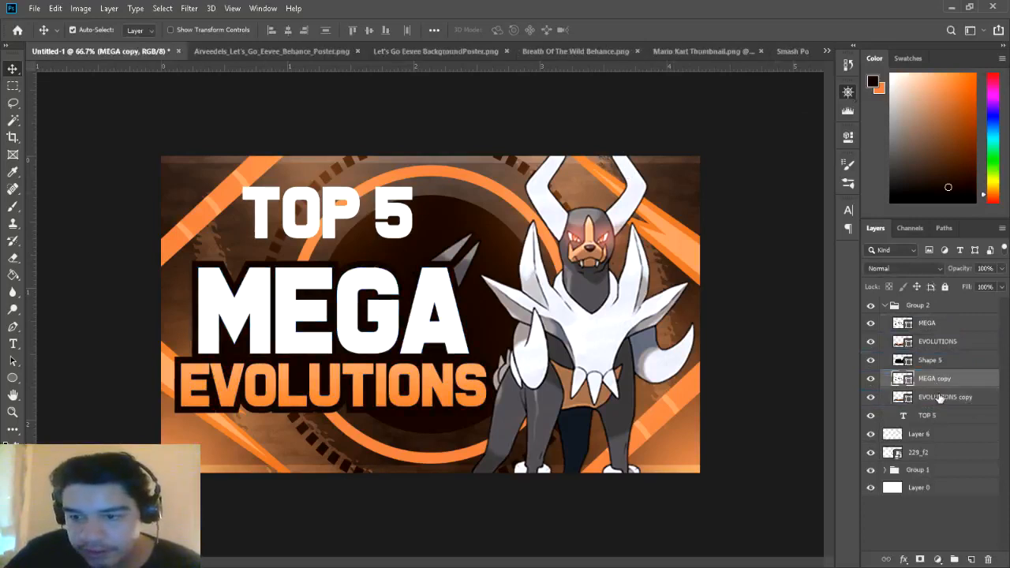
ctrl+click(939, 399)
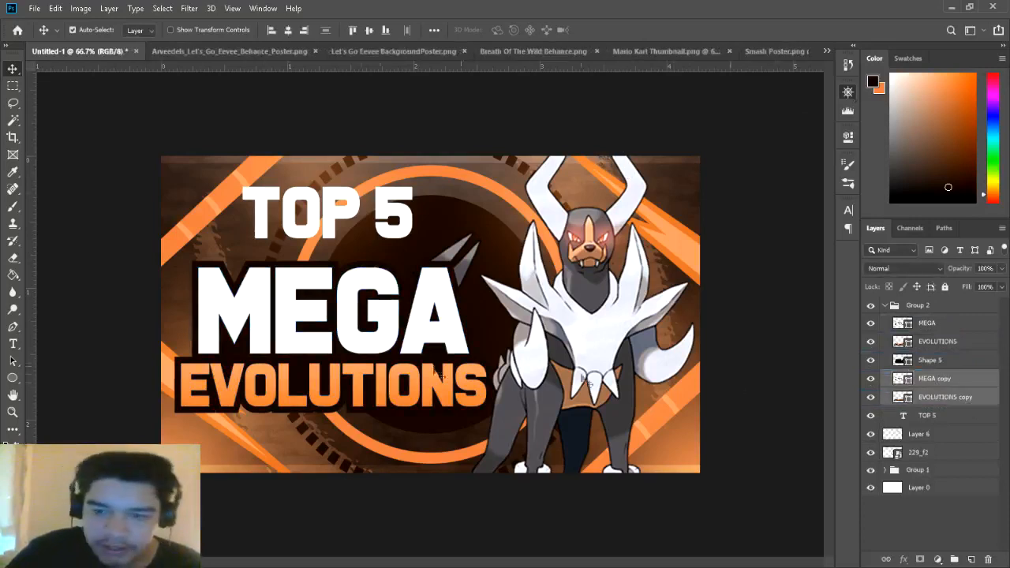
Step: Change the stroke colour of the "MEGA copy" shape to white
click(13, 325)
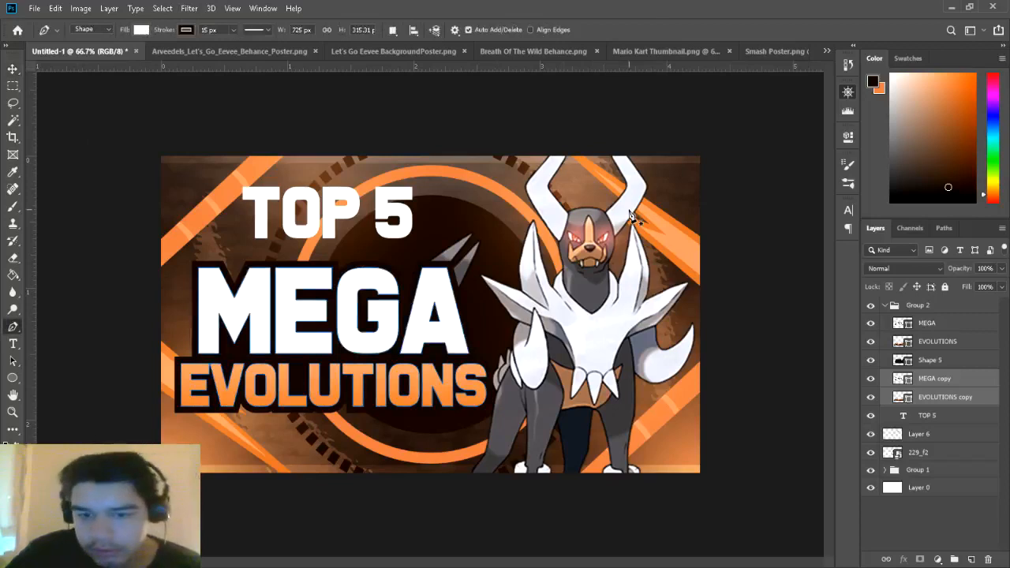
click(939, 382)
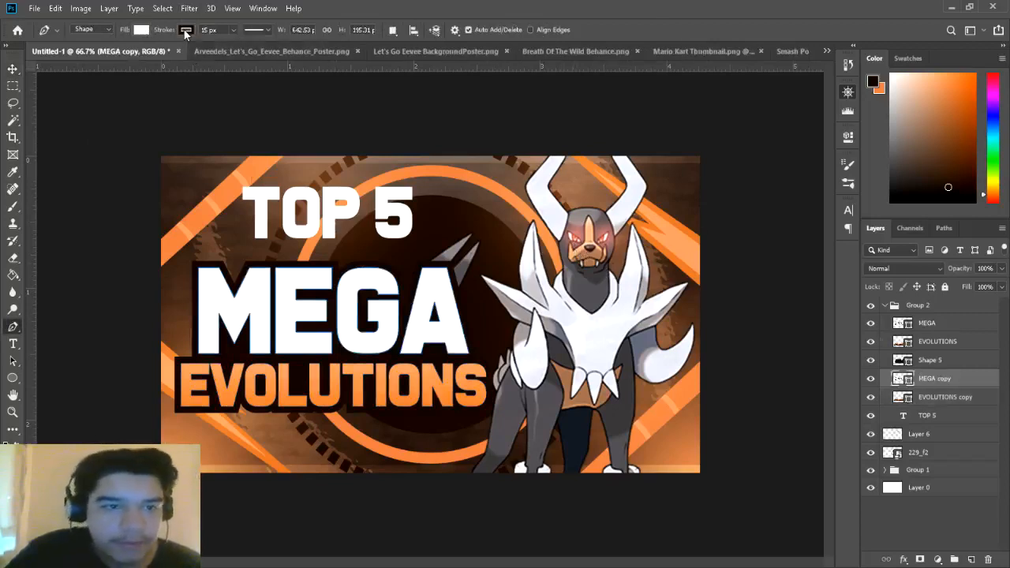
key(i)
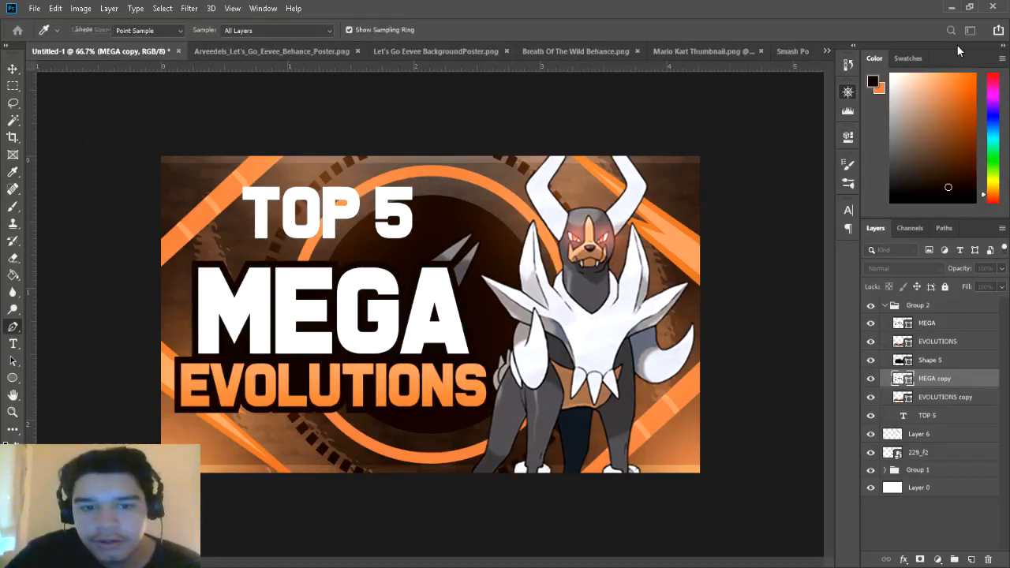
key(p)
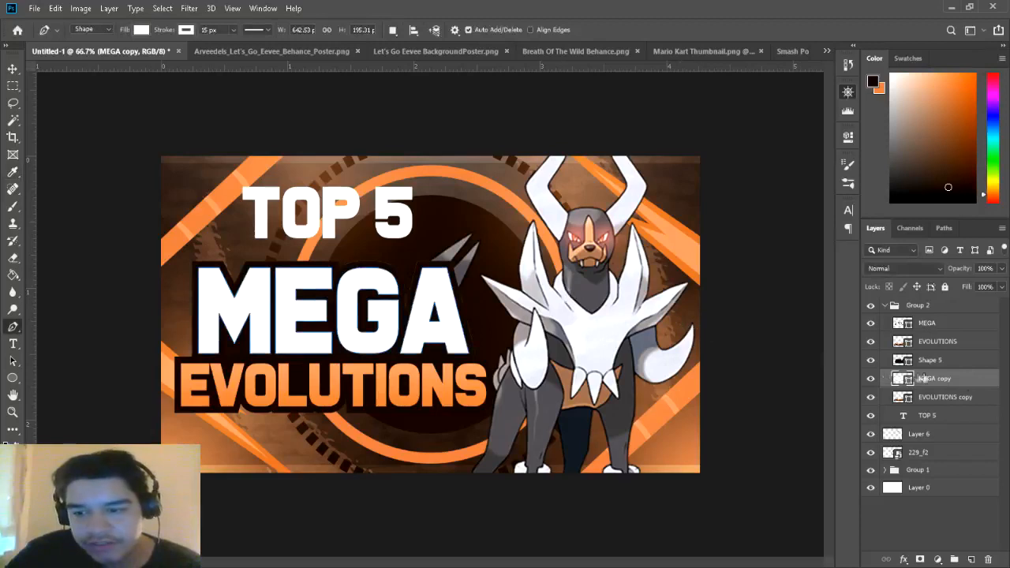
Step: Set both the stroke and the fill of the "EVOLUTIONS copy" shape to white
click(946, 403)
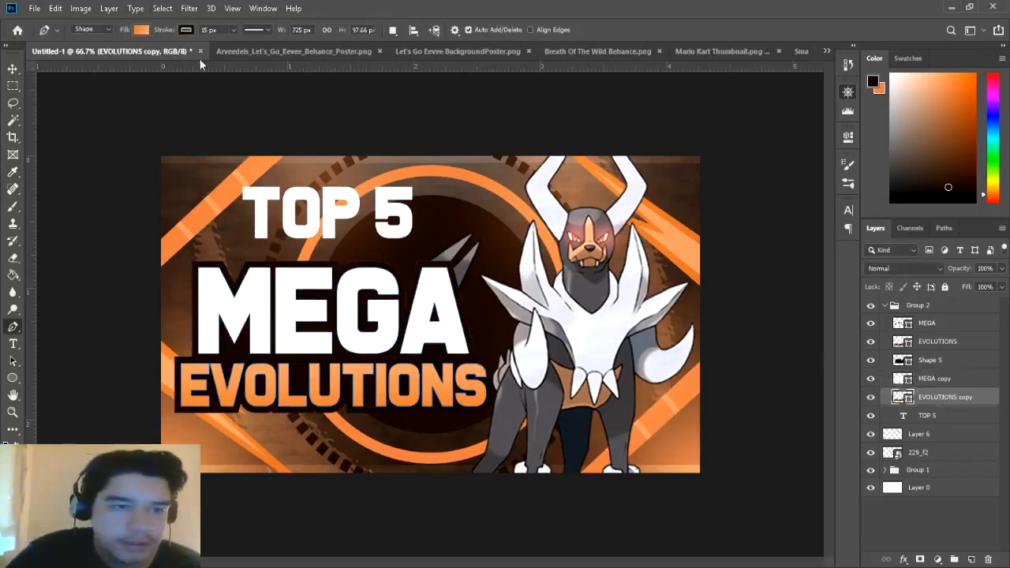
key(i)
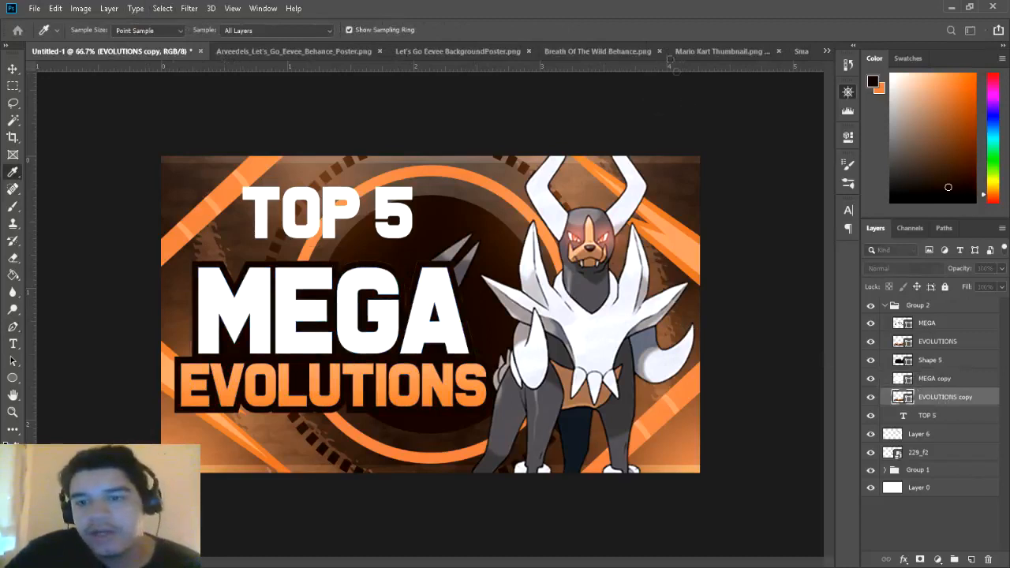
key(p)
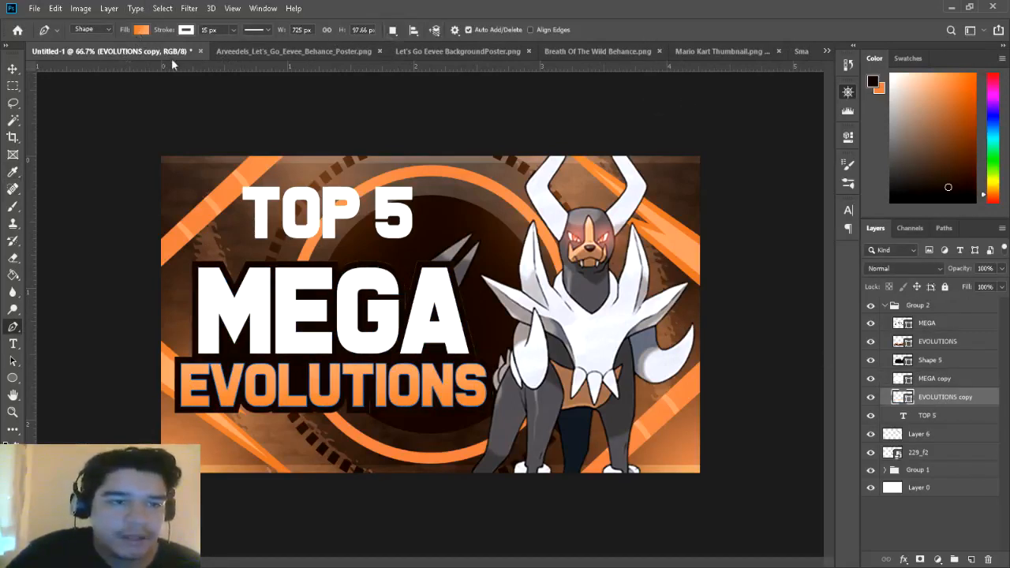
key(i)
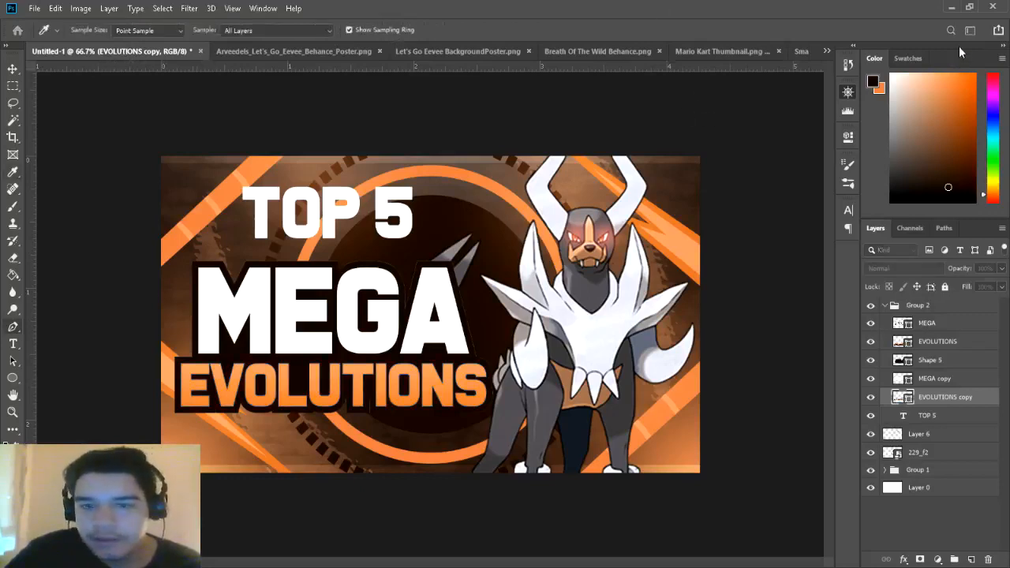
key(p)
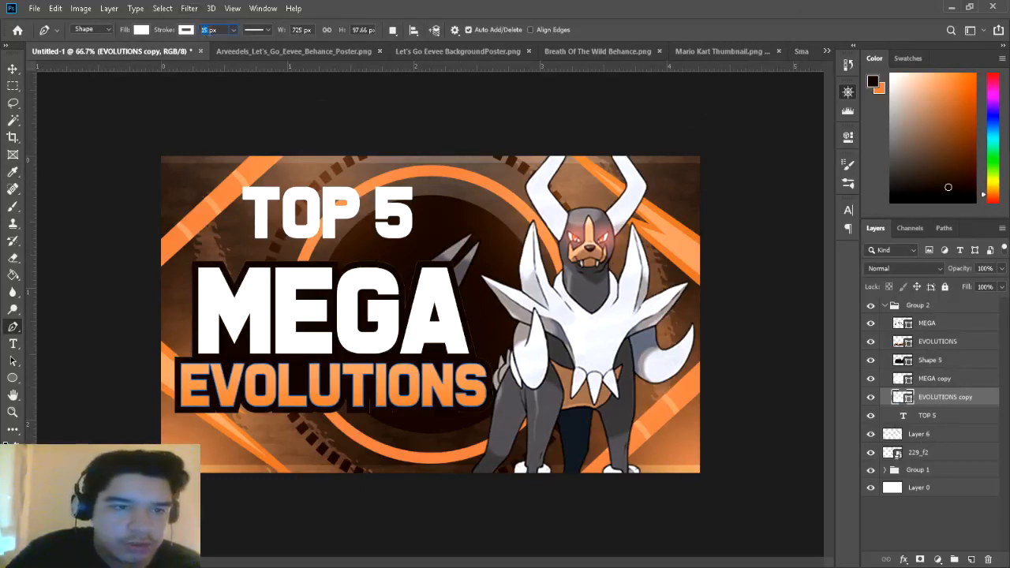
Step: Set the stroke width of both the "EVOLUTIONS copy" and "MEGA copy" shapes to 20 px
text(20)
key(Return)
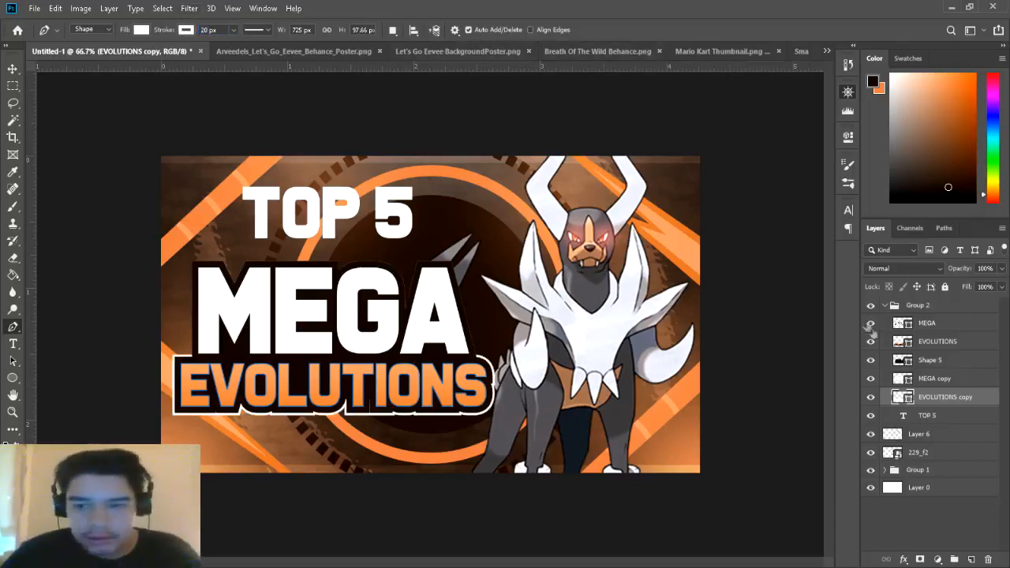
click(928, 378)
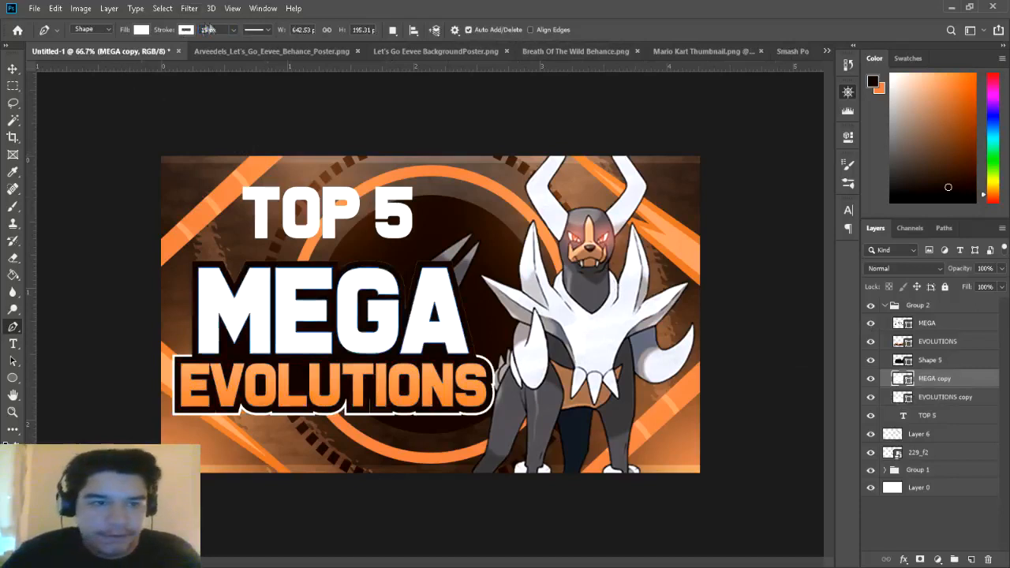
text(20)
key(Return)
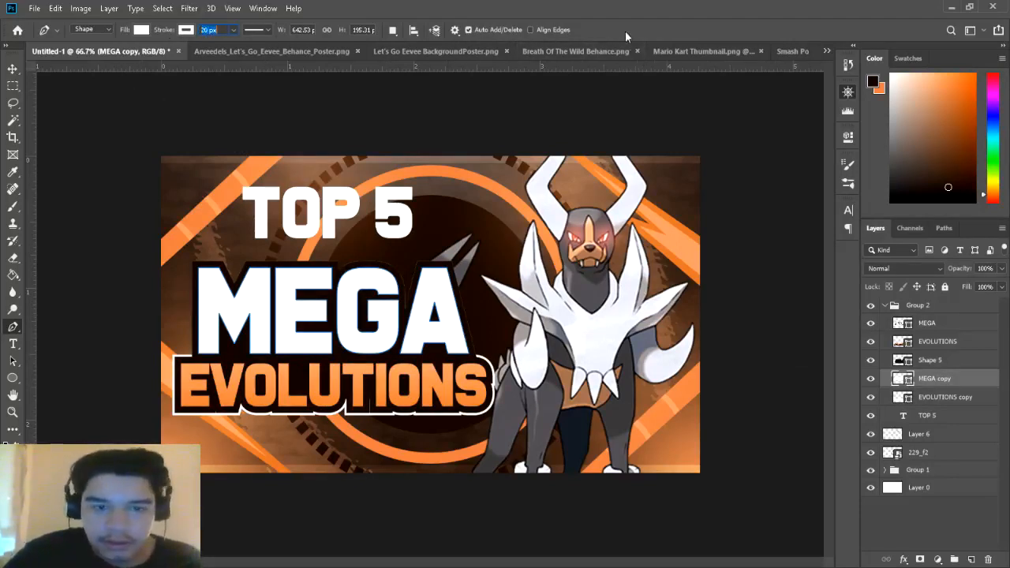
Step: Move the "TOP 5" text straight down so it sits just above the outline of "MEGA"
click(13, 70)
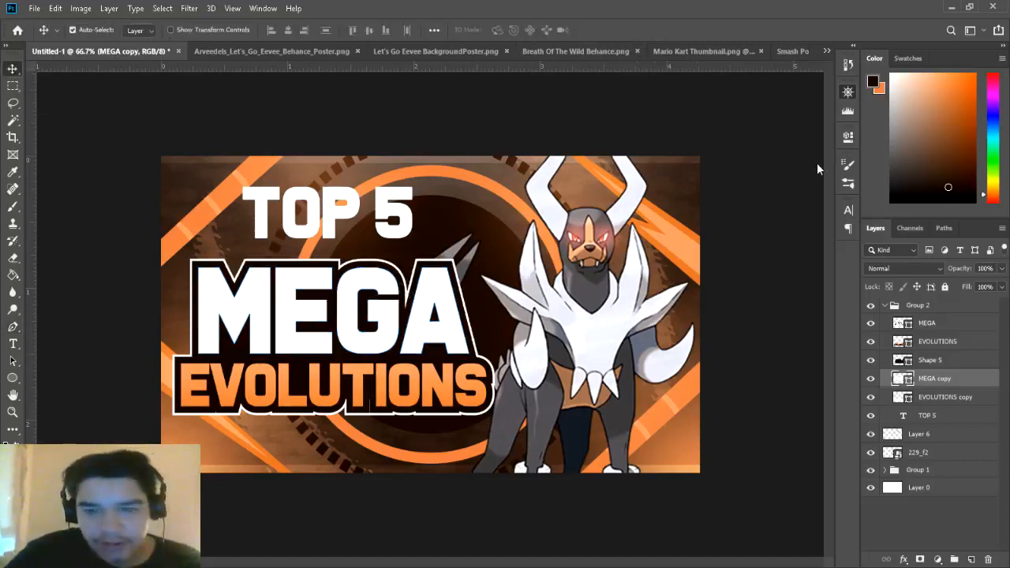
key(ctrl+plus)
key(ctrl+minus)
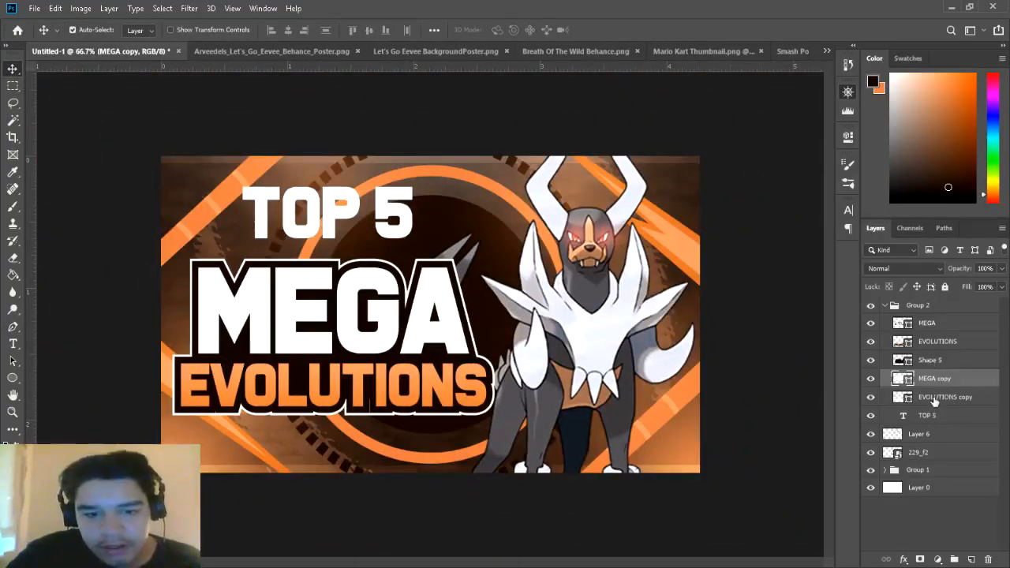
drag(339, 214, 346, 235)
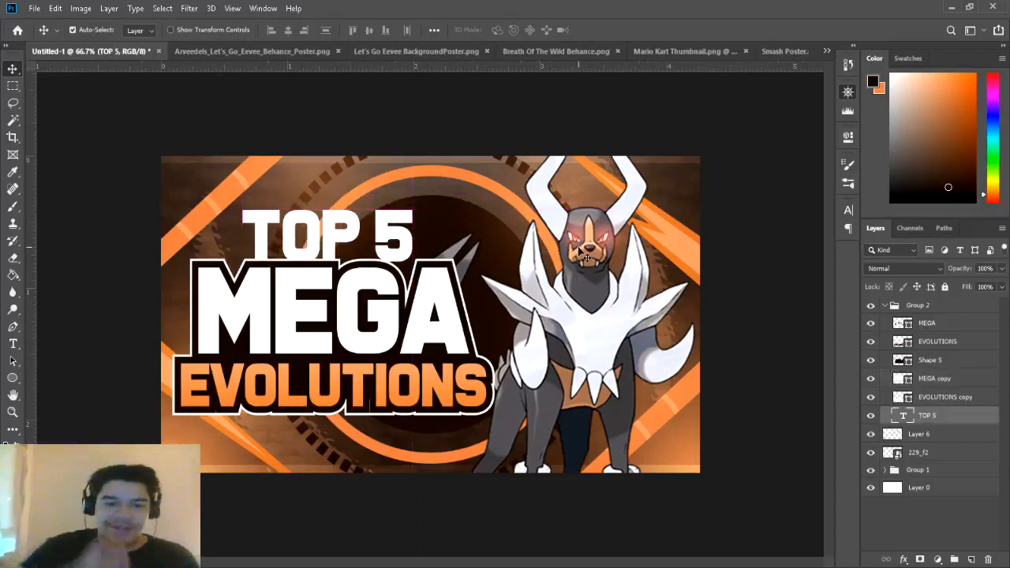
Step: Add Inner Glow and Inner Shadow layer effects to the "EVOLUTIONS" shape
click(943, 325)
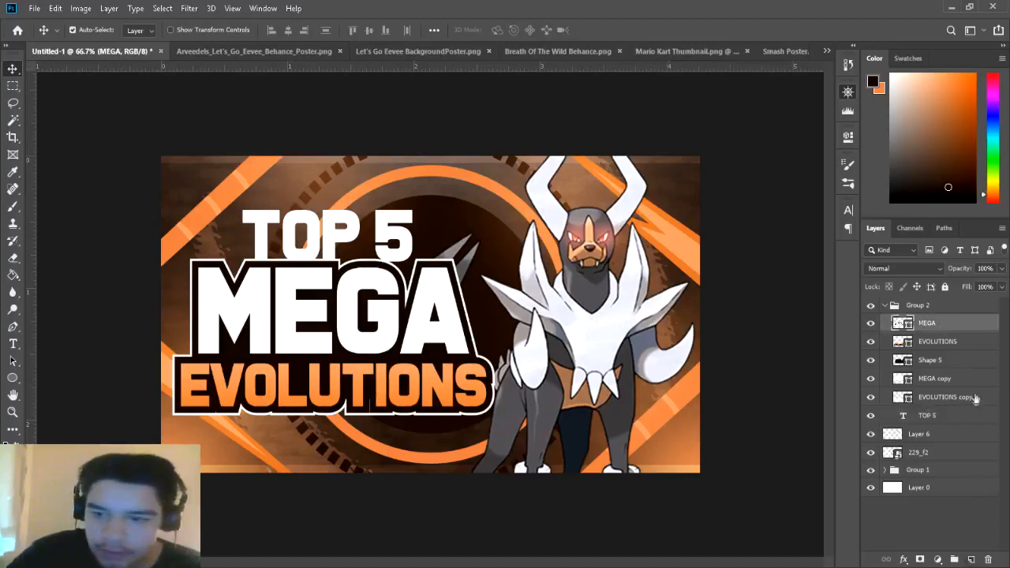
click(976, 339)
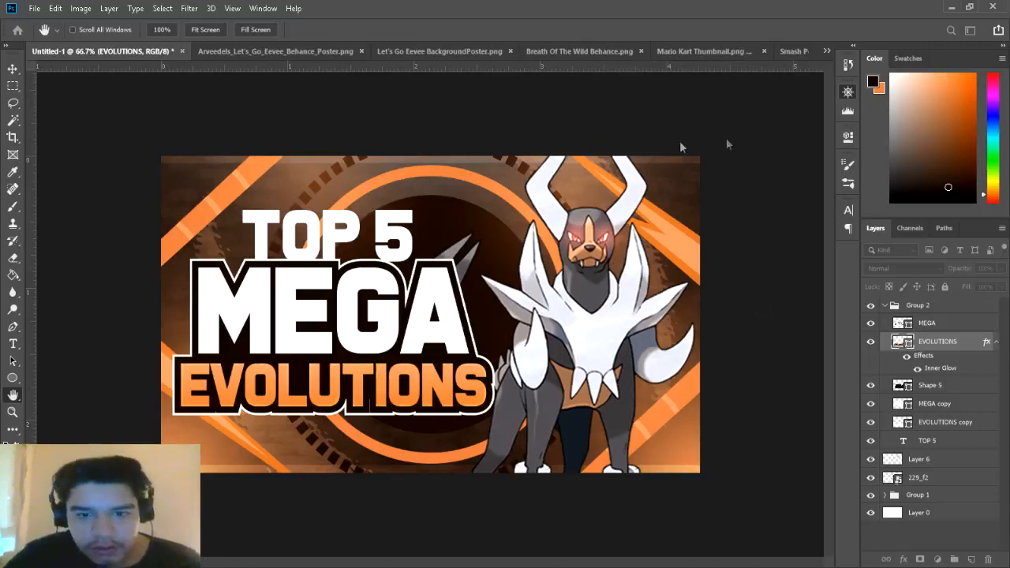
click(522, 216)
click(551, 214)
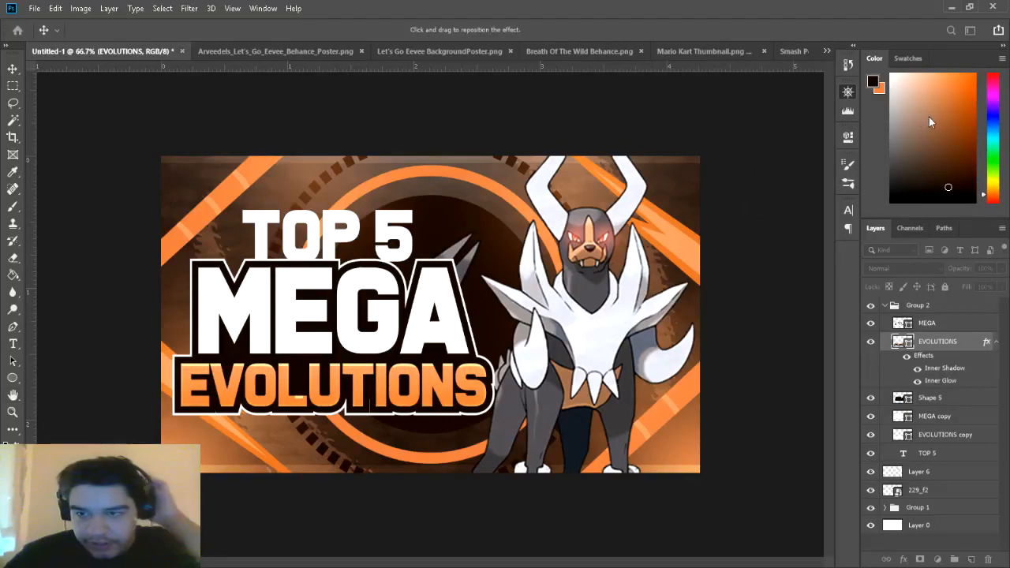
key(Return)
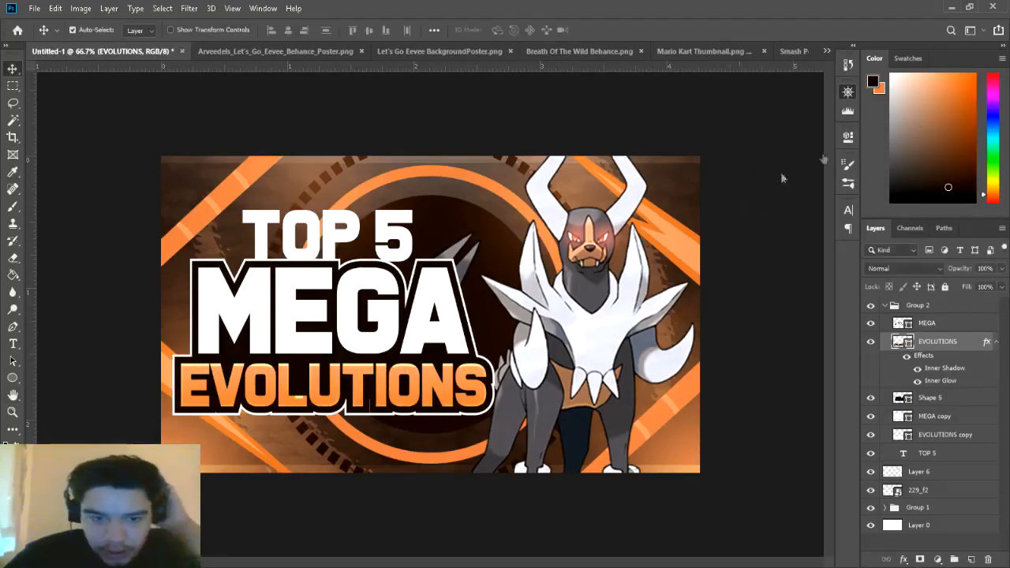
Step: Change the fill of the "MEGA" shape from solid white to a vertical white-to-black gradient
click(955, 323)
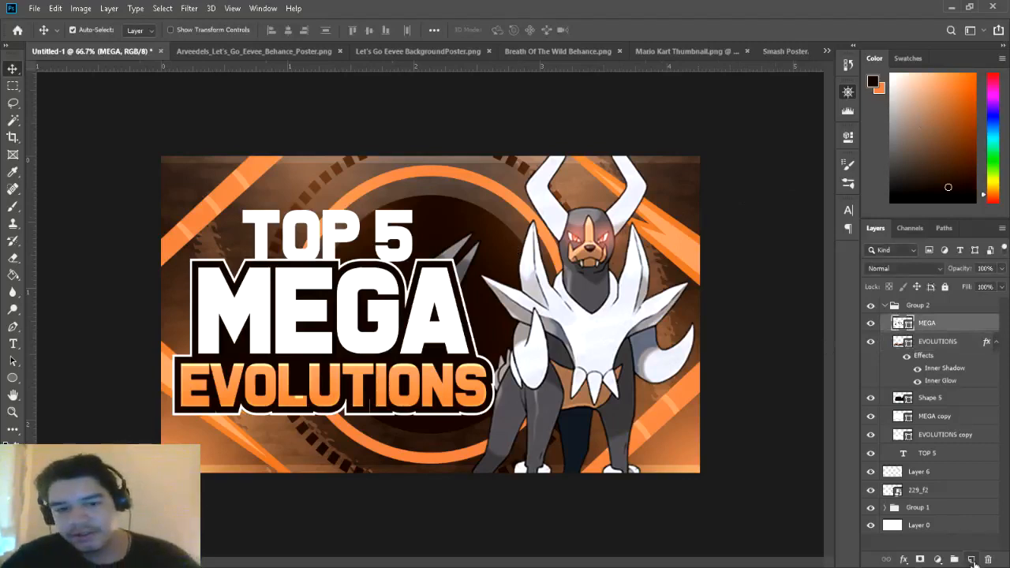
click(13, 326)
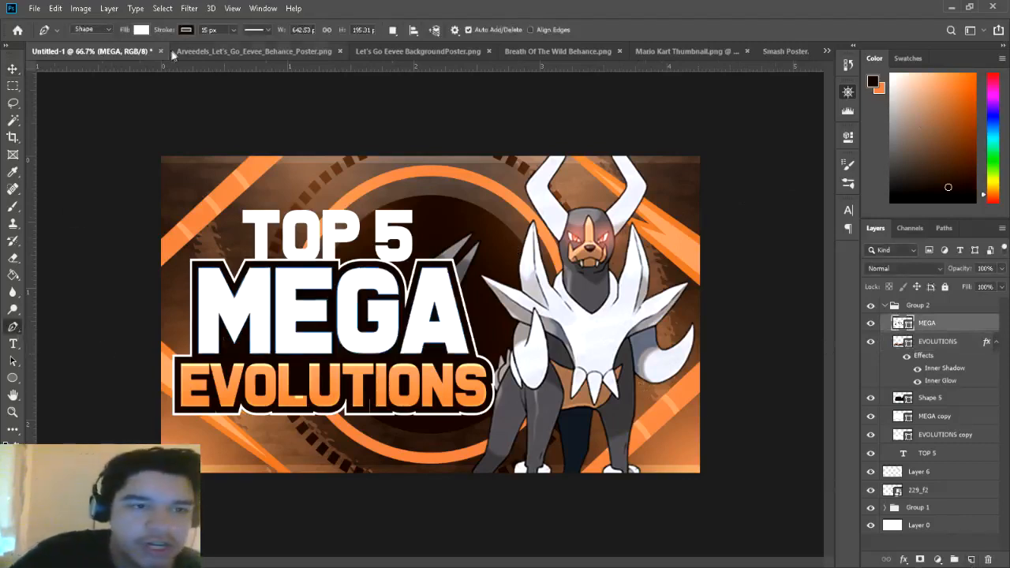
click(145, 31)
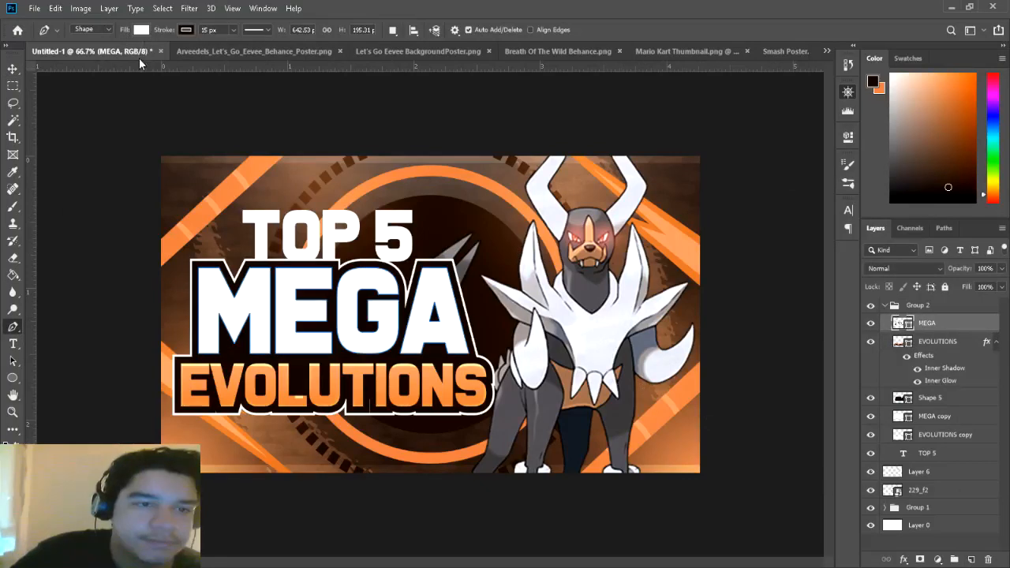
click(139, 57)
key(i)
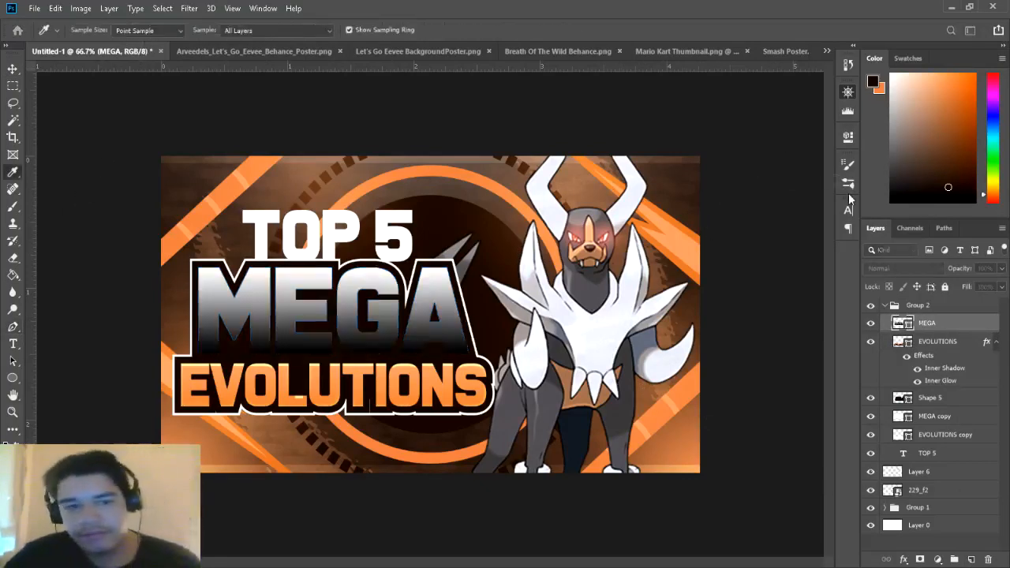
key(p)
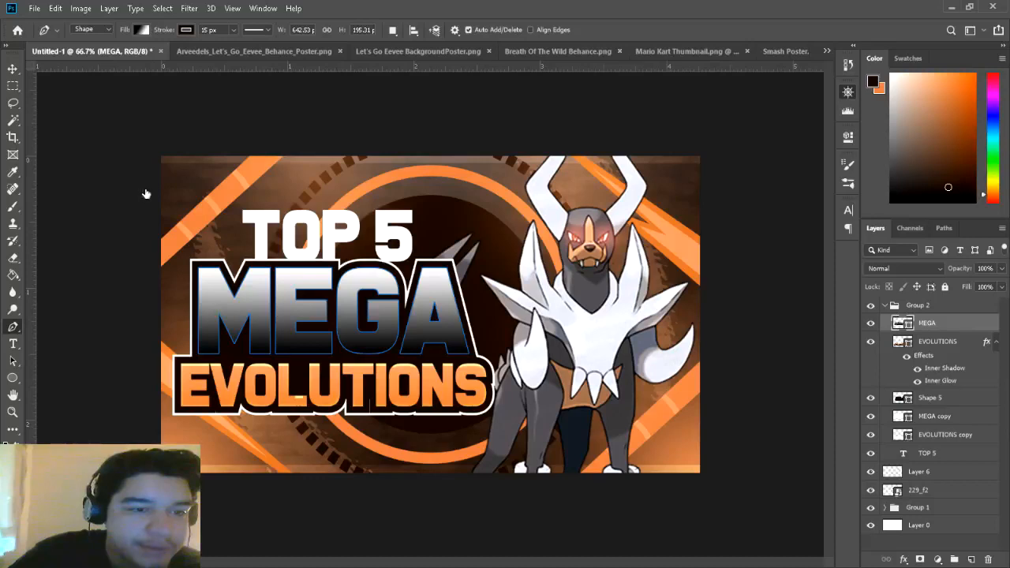
Step: Extend the white part of the "MEGA" gradient downward and recolour its black end stop to light red
click(121, 191)
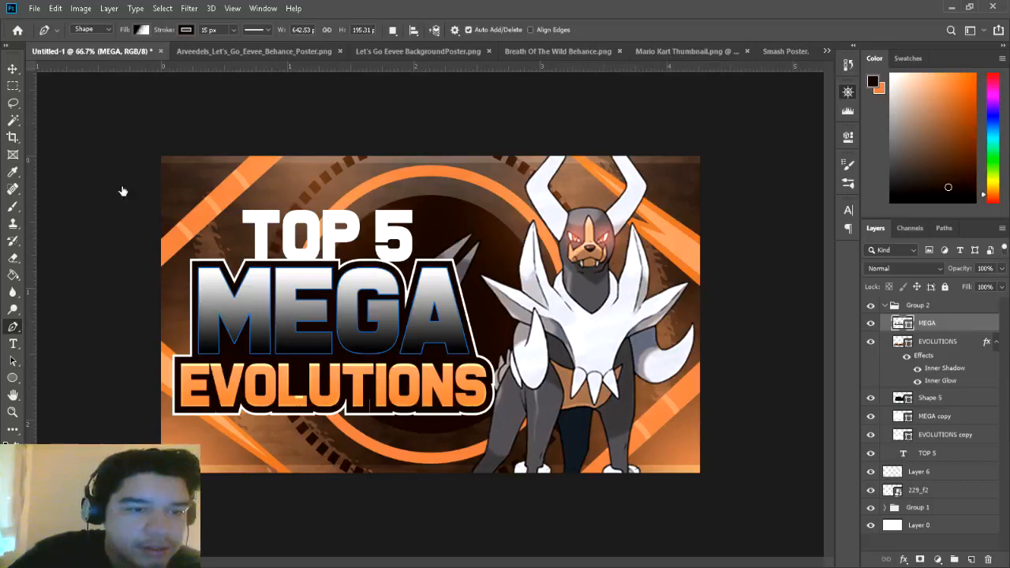
key(i)
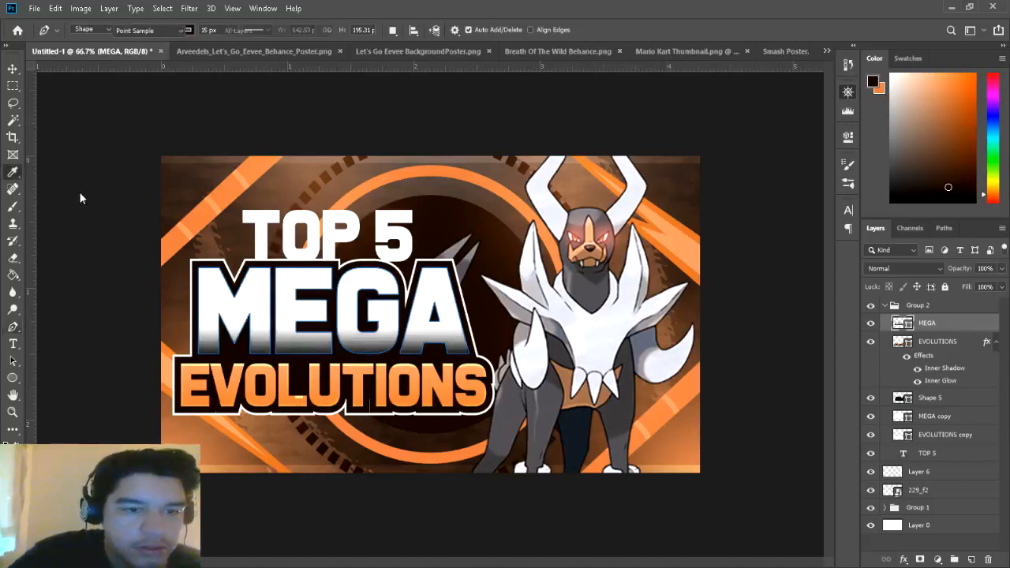
drag(807, 165, 764, 65)
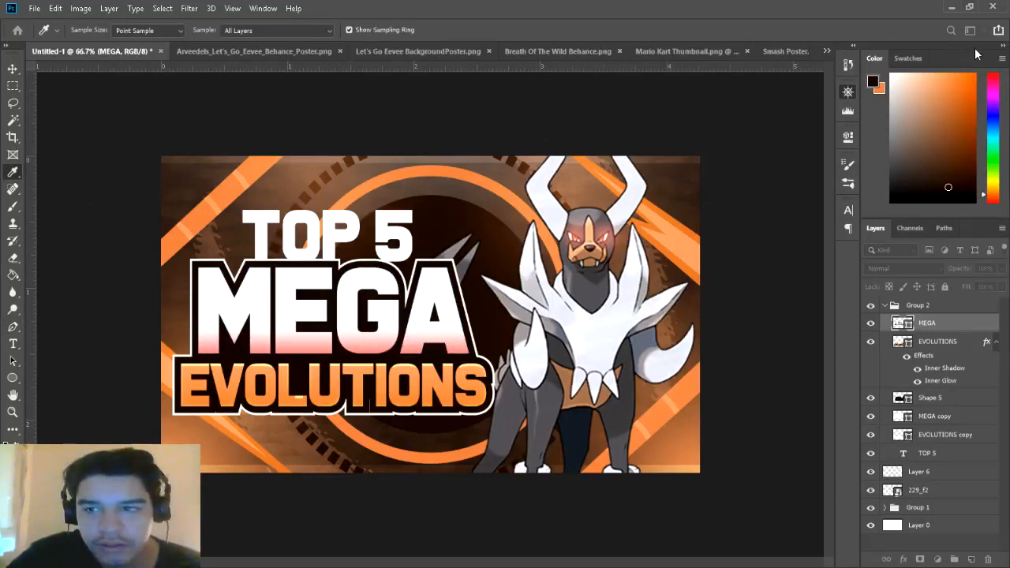
key(p)
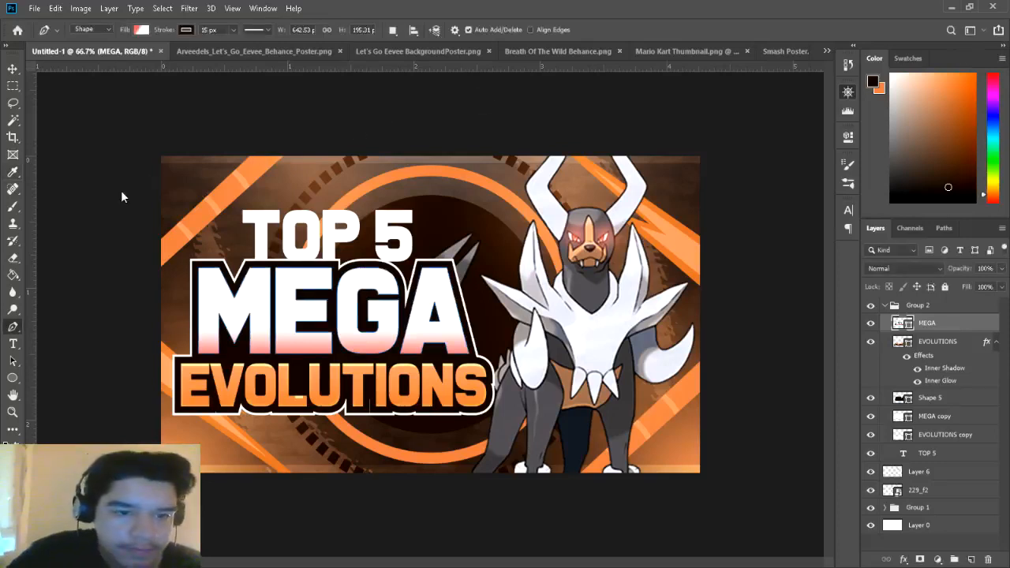
Step: Add a pink colour stop above the light red end of the "MEGA" gradient
key(i)
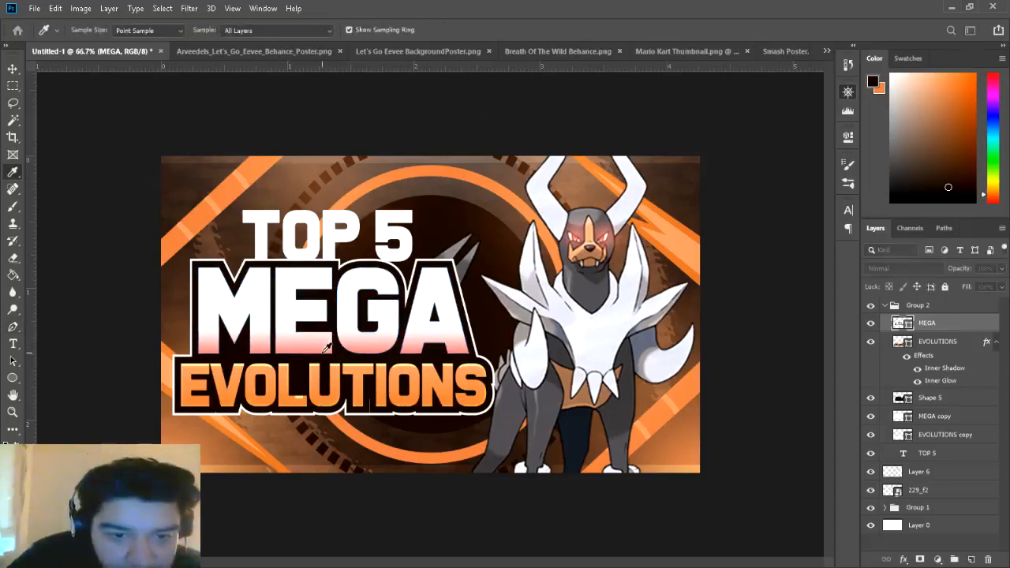
key(ctrl+z)
key(ctrl+z)
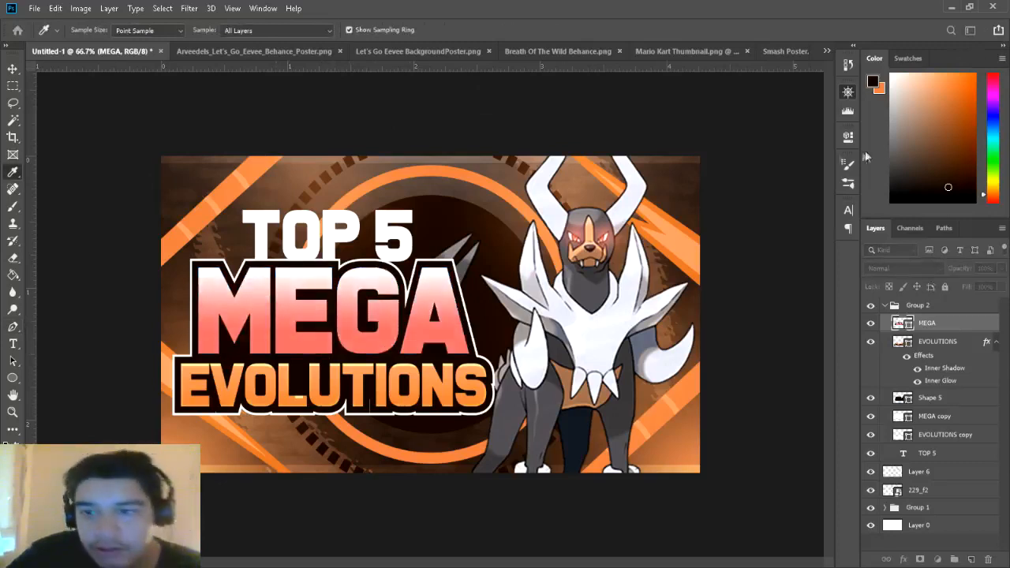
key(ctrl+z)
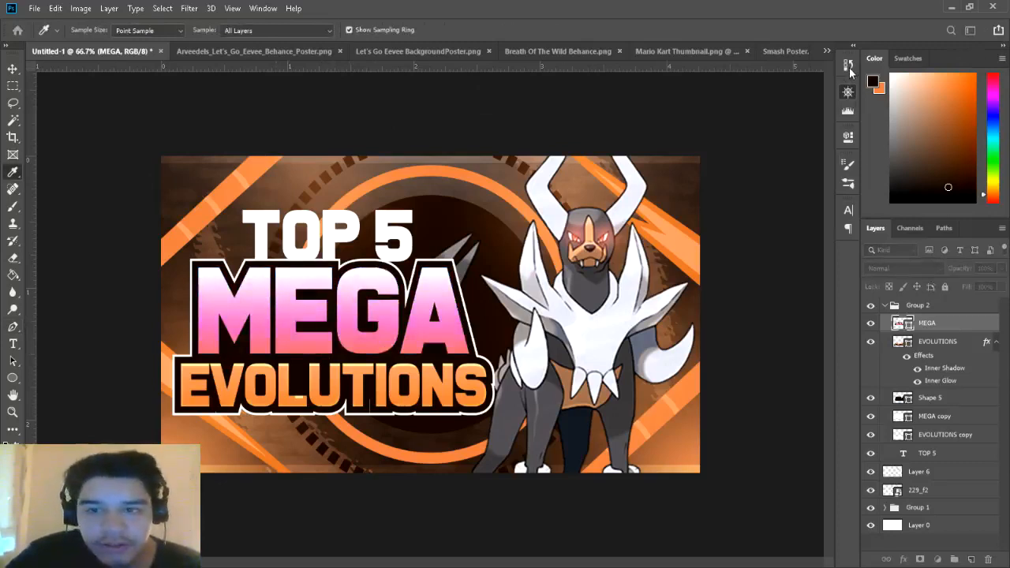
key(p)
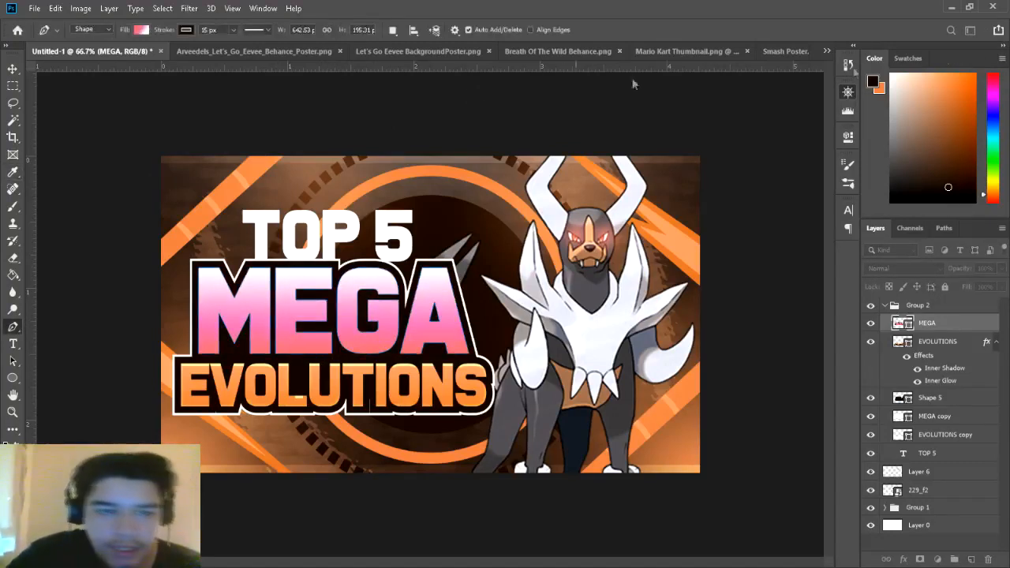
Step: Add a purple colour stop above the pink one in the "MEGA" gradient
key(ctrl+shift+z)
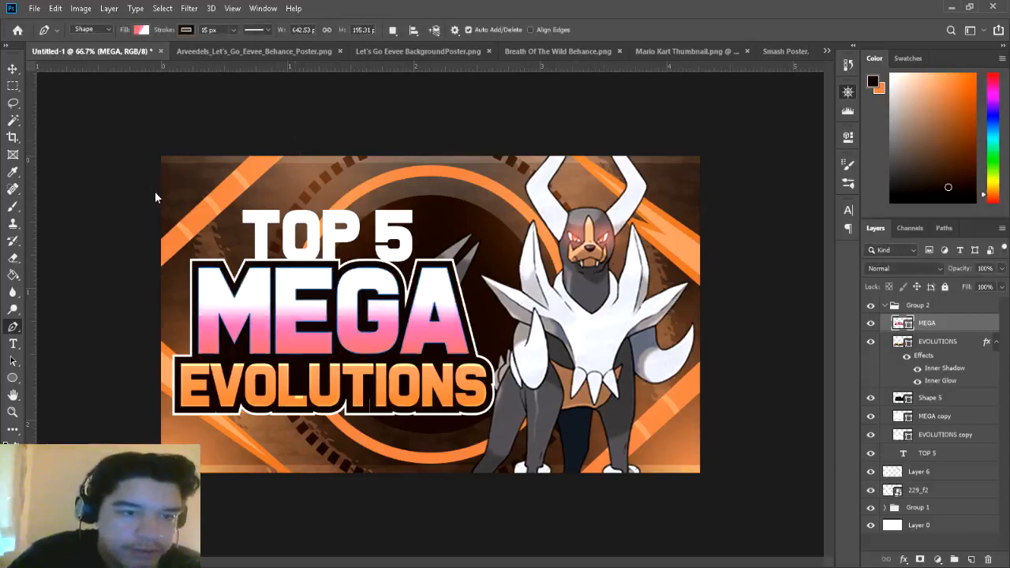
key(i)
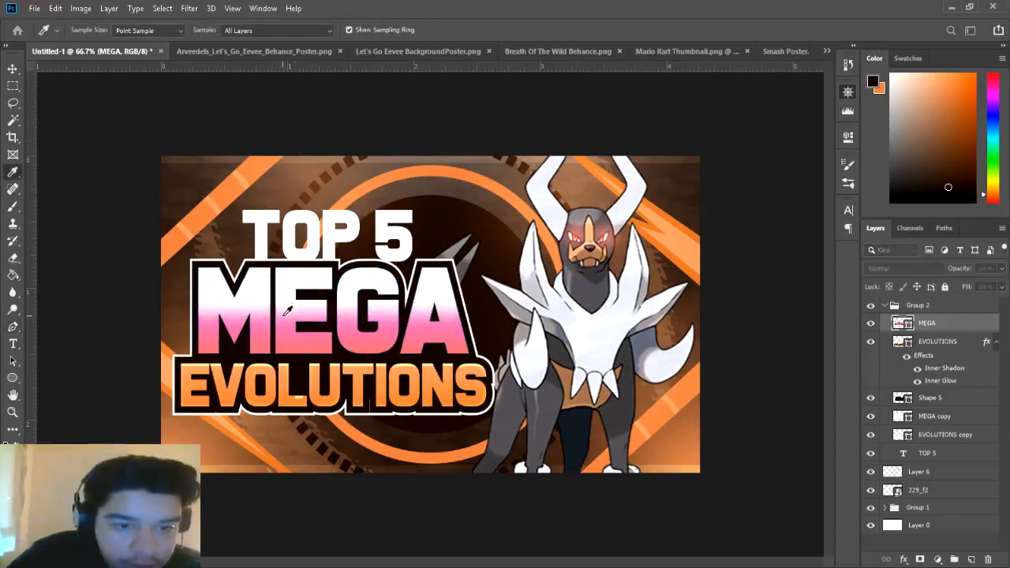
key(ctrl+z)
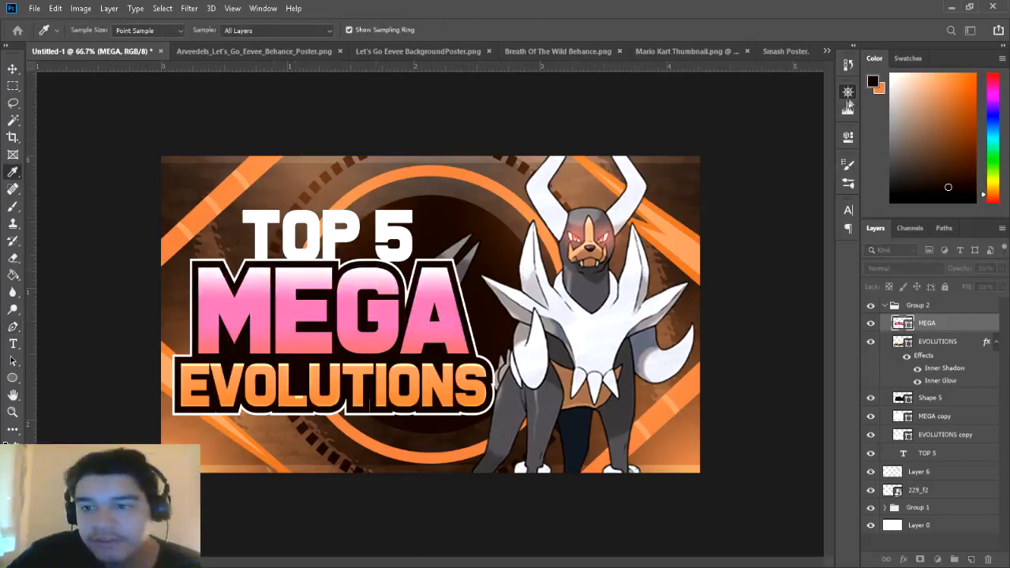
key(ctrl+z)
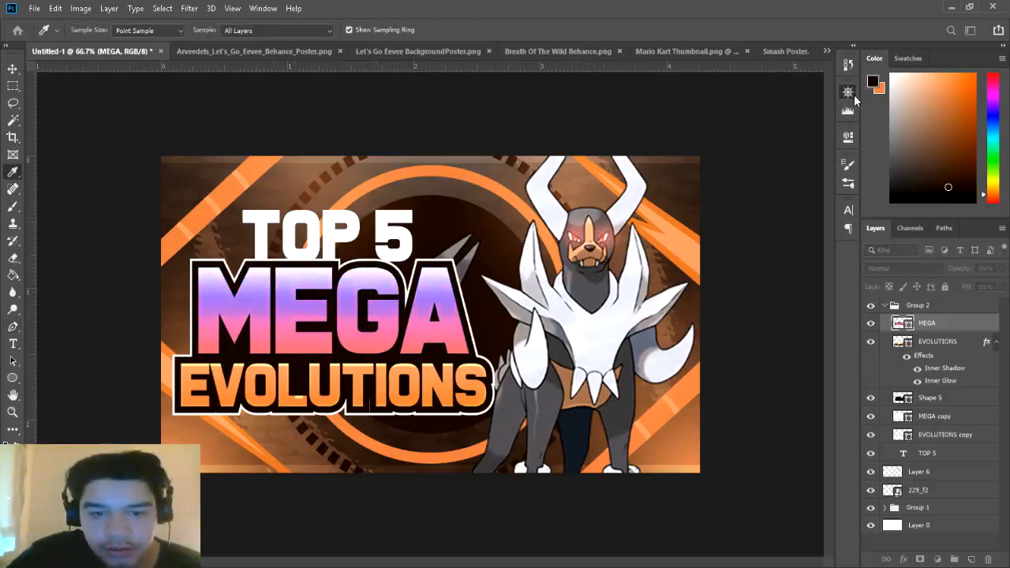
Step: Shift the purple stop lower in the "MEGA" gradient and add a light blue colour stop above it
key(p)
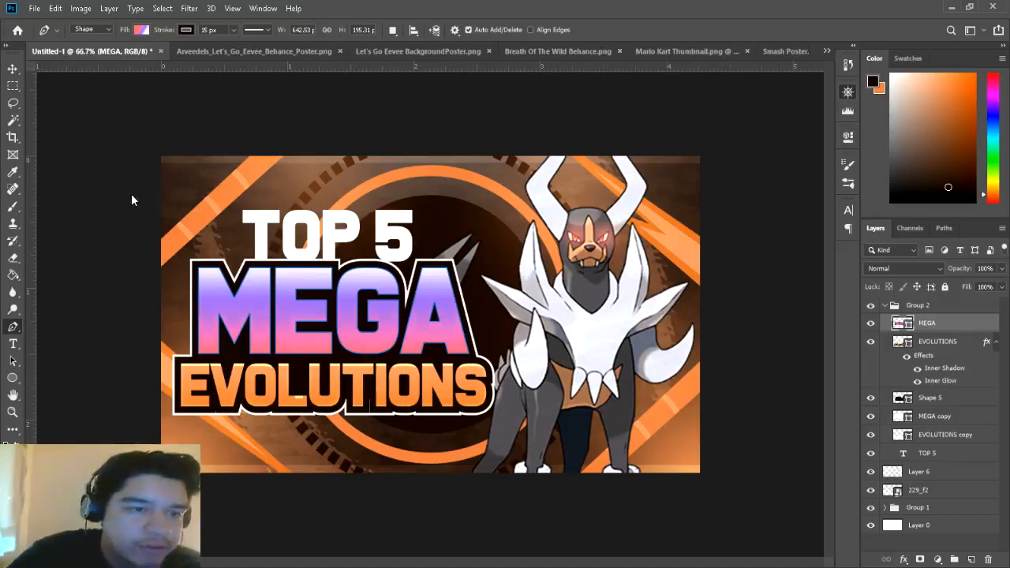
drag(132, 195, 163, 197)
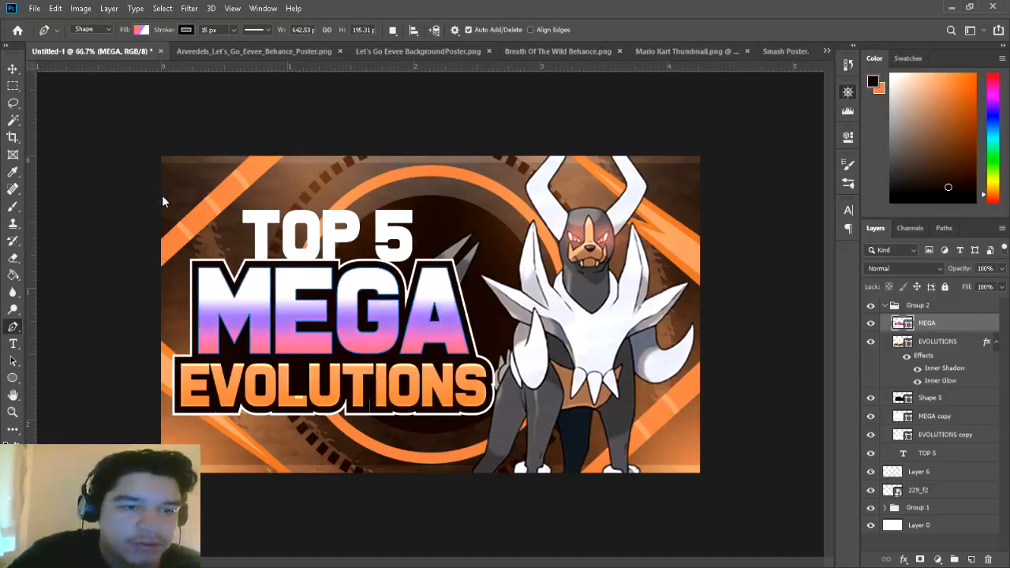
key(i)
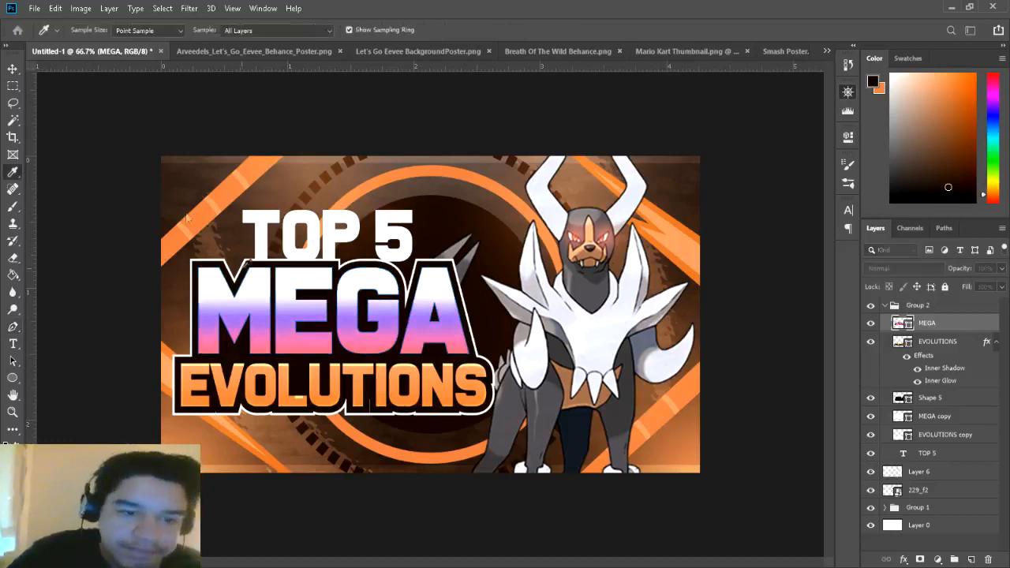
click(290, 315)
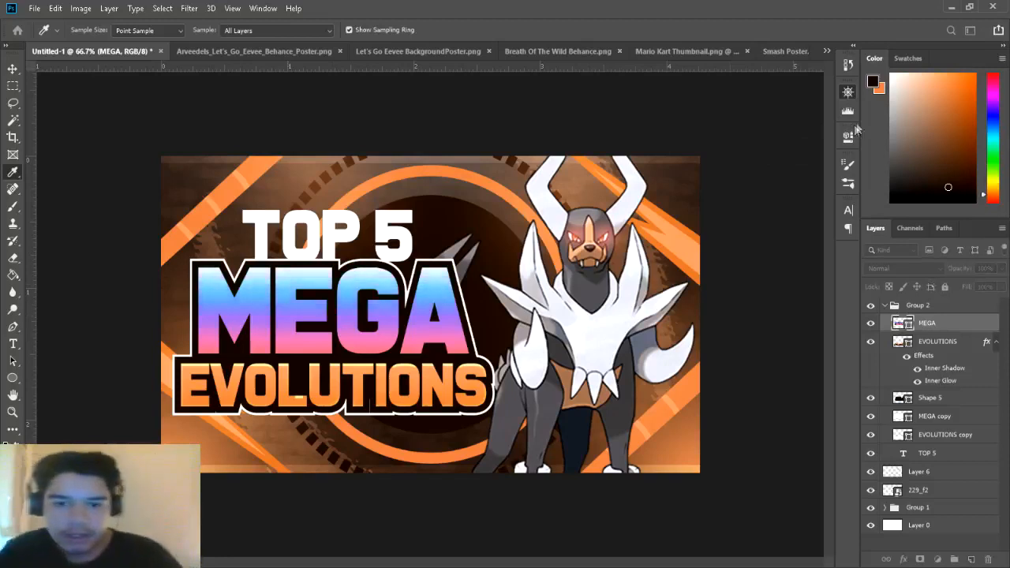
Step: Add a green colour stop above the light blue one in the "MEGA" gradient
key(p)
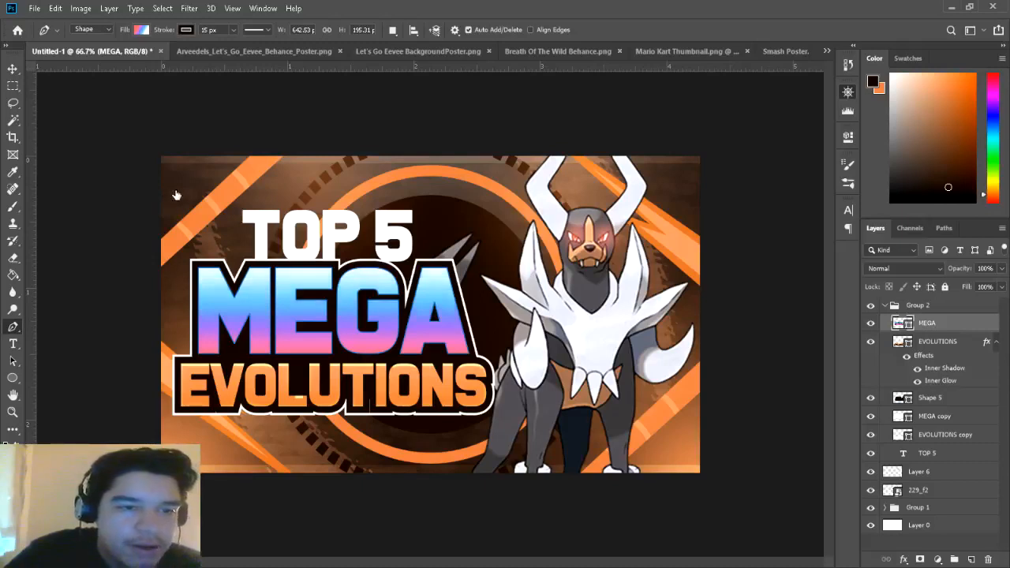
key(i)
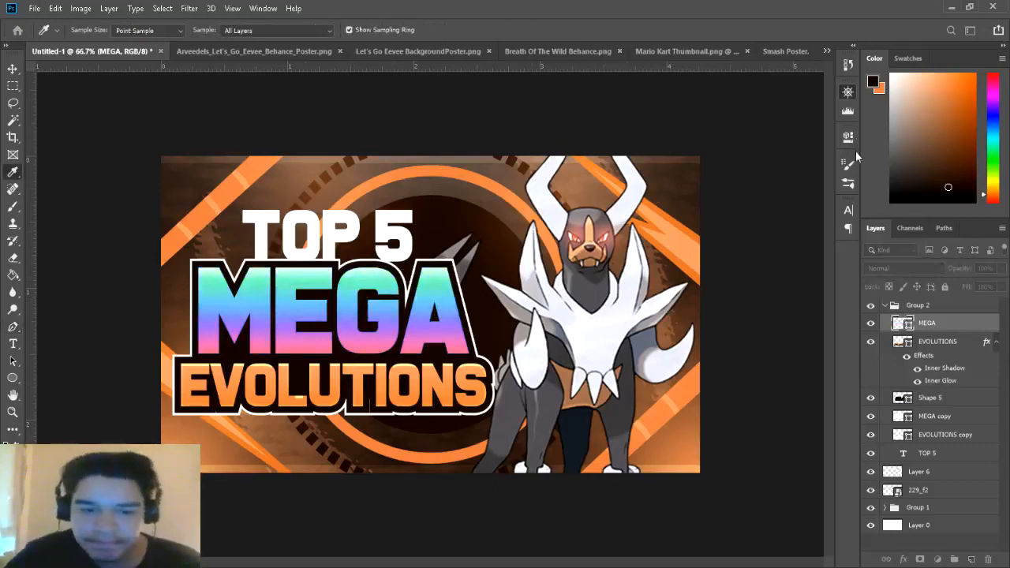
key(p)
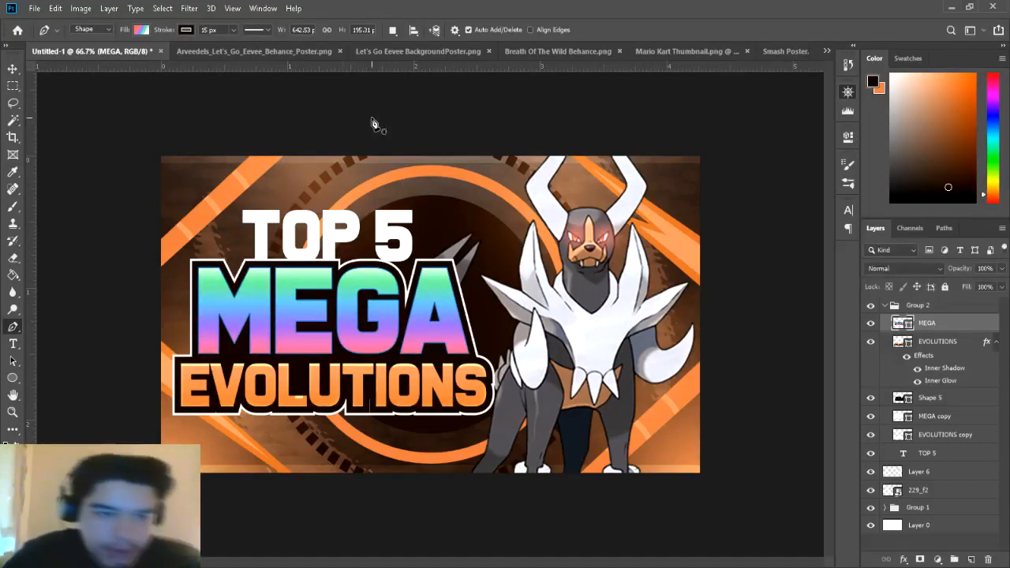
key(i)
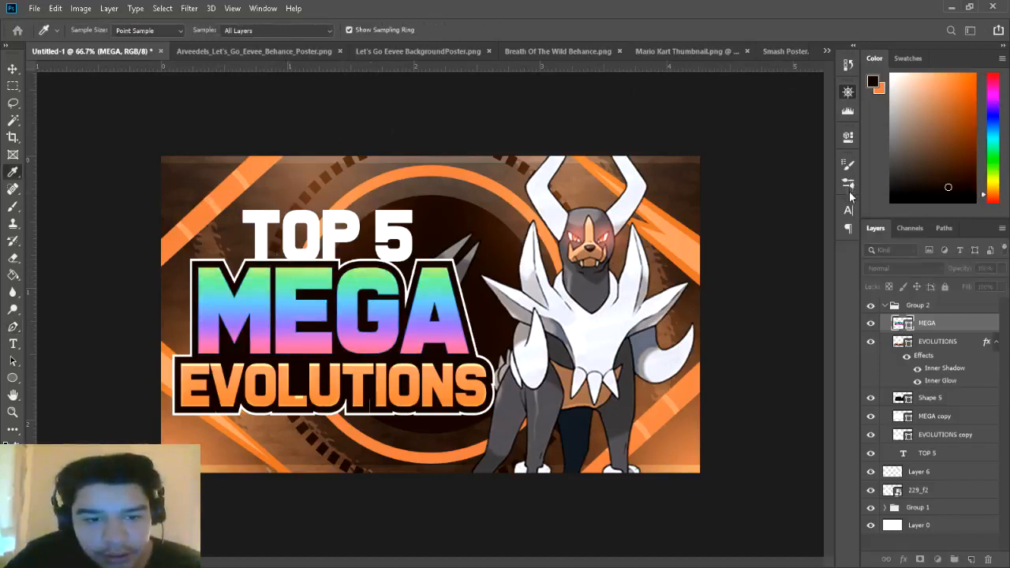
key(p)
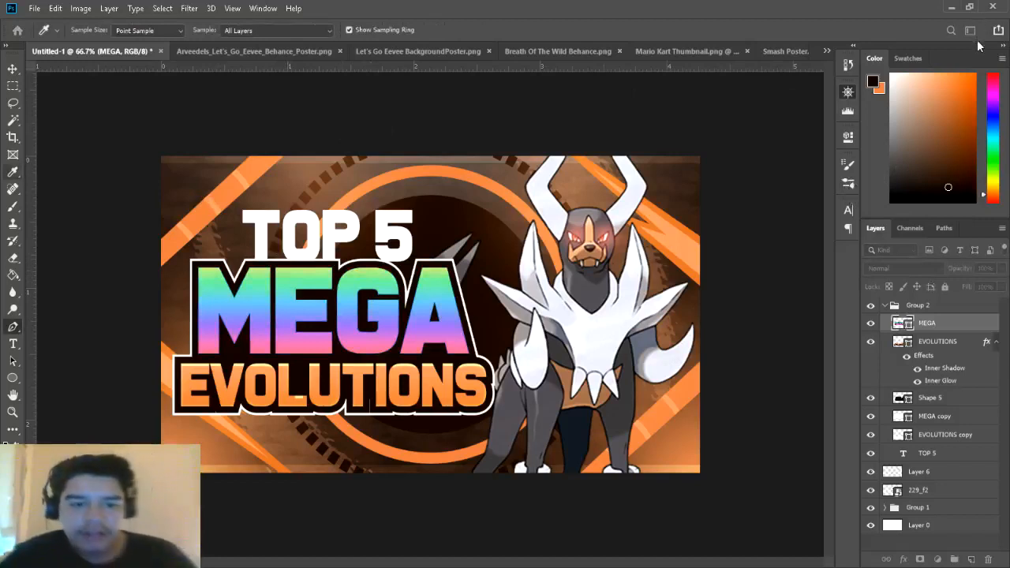
Step: Add a light inner shadow along the upper edges of the "MEGA" lettering
click(12, 69)
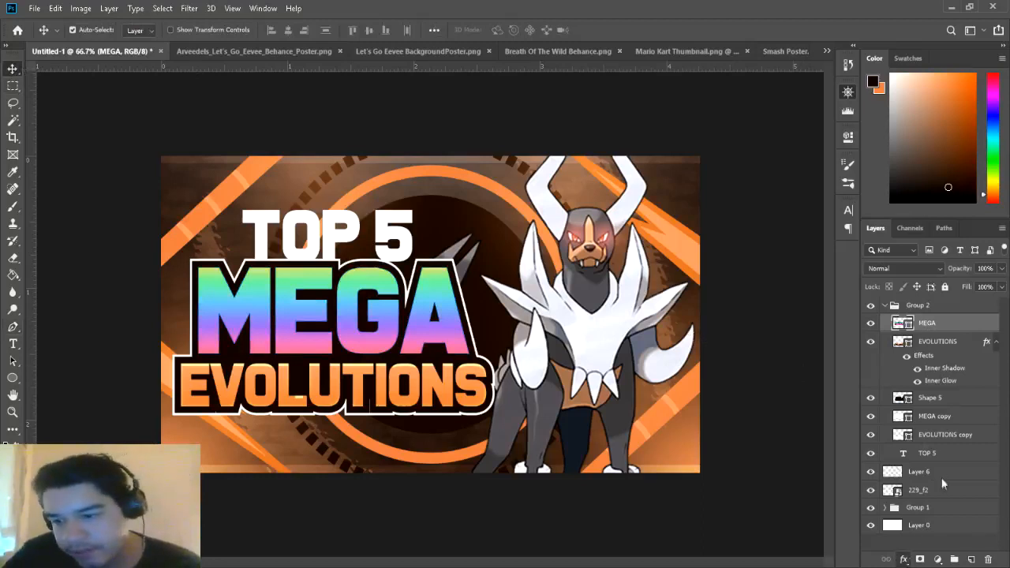
click(818, 258)
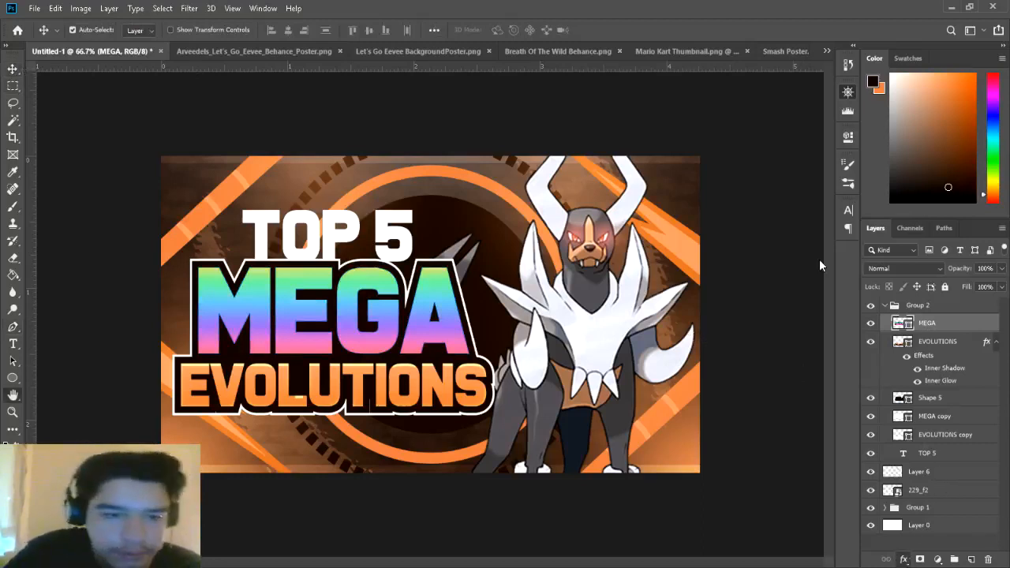
click(813, 140)
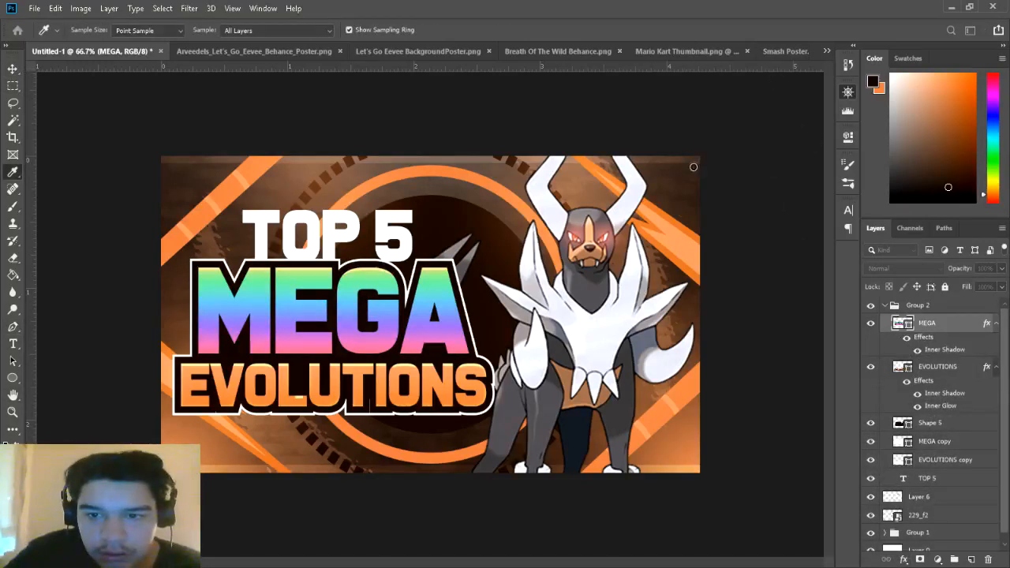
click(951, 45)
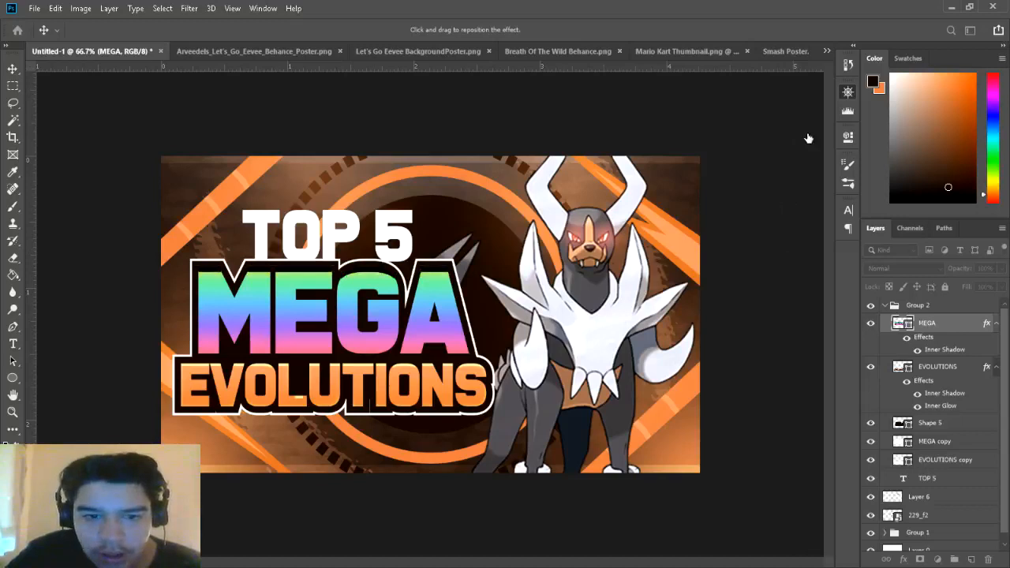
key(i)
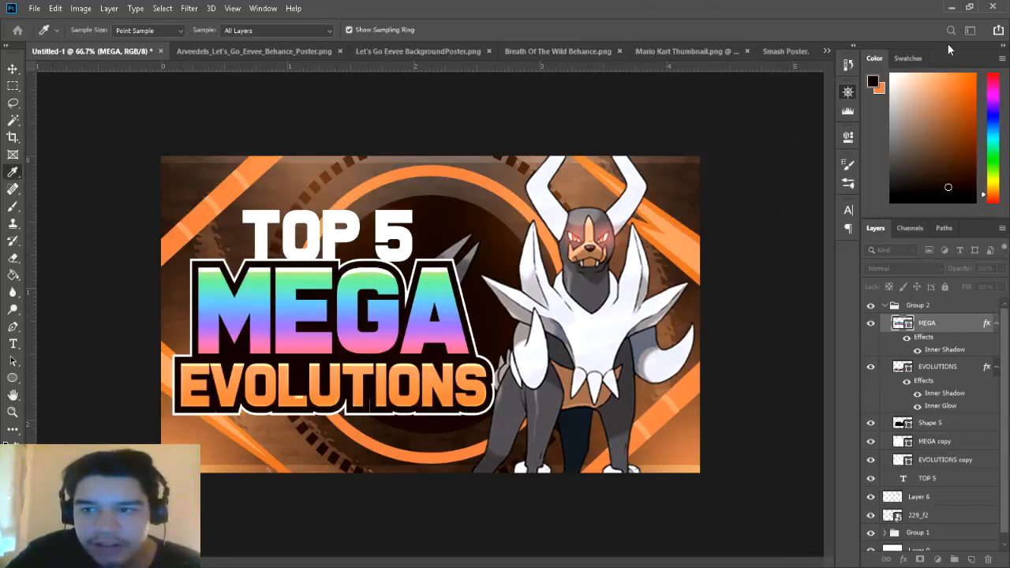
key(v)
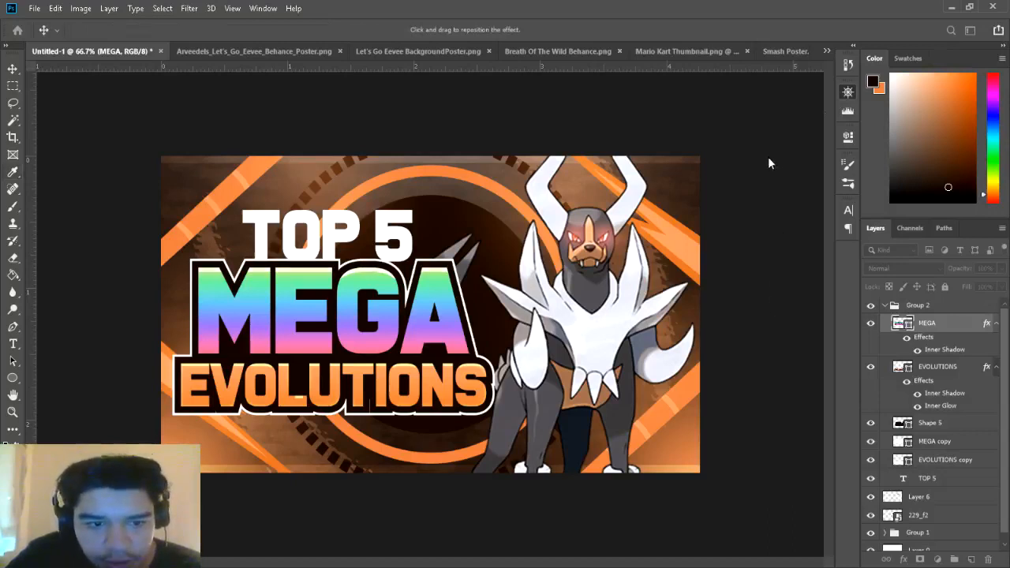
click(957, 114)
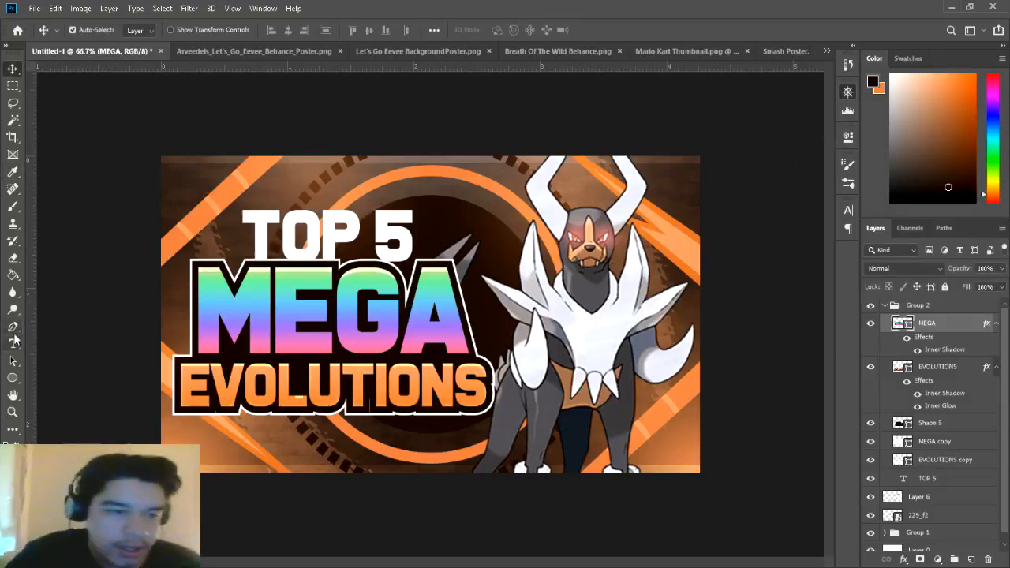
Step: Select a wide ellipse over the lower half of "MEGA" and add a new layer clipped to the MEGA layer
click(13, 85)
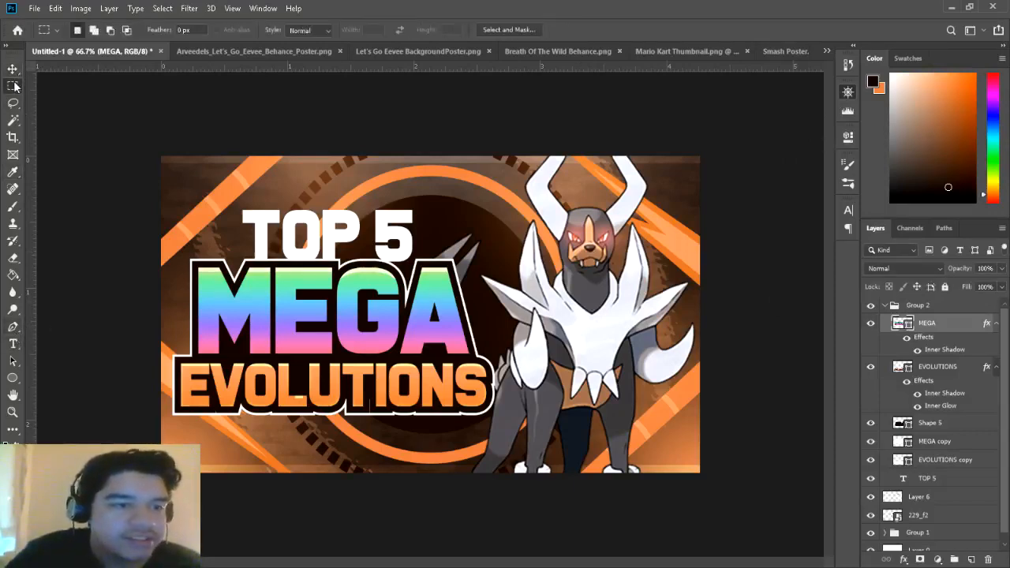
key(shift+m)
drag(147, 304, 637, 411)
drag(605, 375, 567, 368)
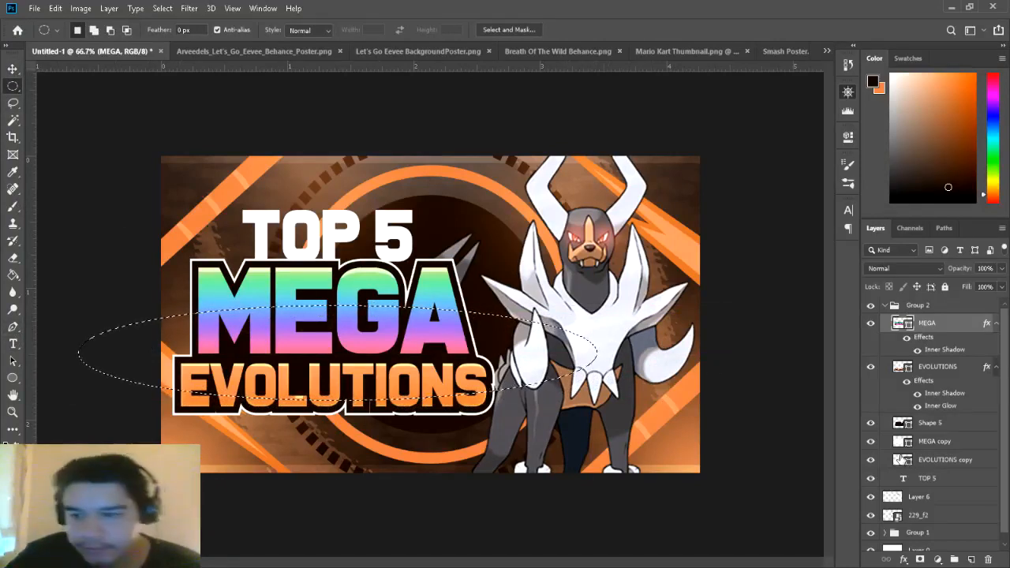
click(970, 560)
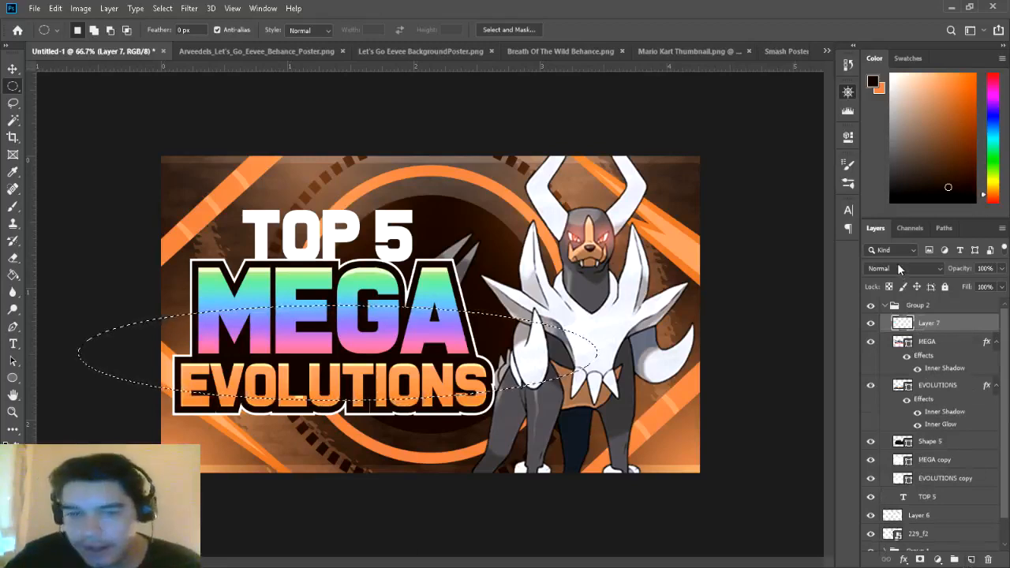
key(ctrl+alt+g)
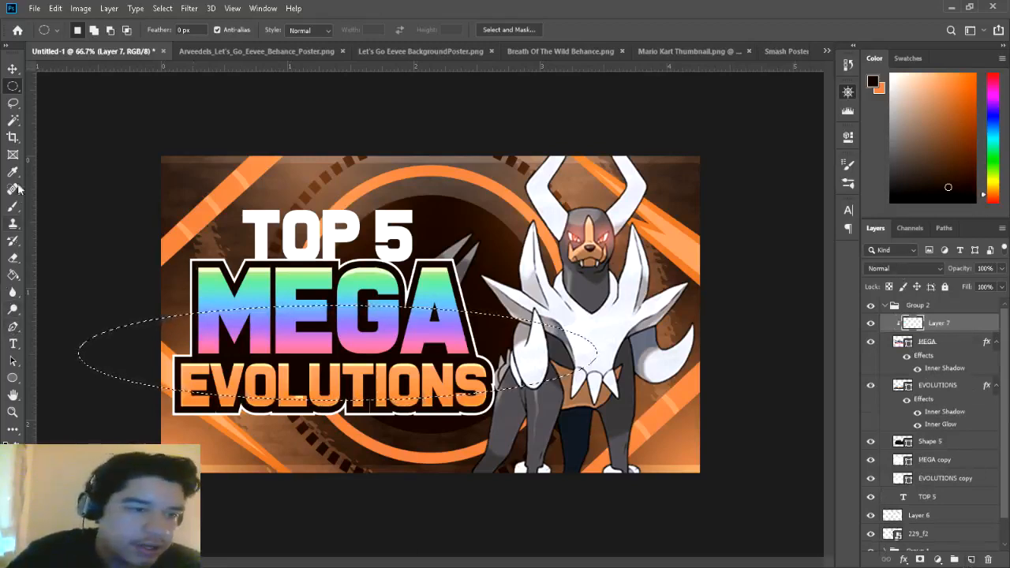
Step: Paint soft black shading inside the ellipse's upper edge across "MEGA" with a 300 px brush and clear the selection
click(12, 206)
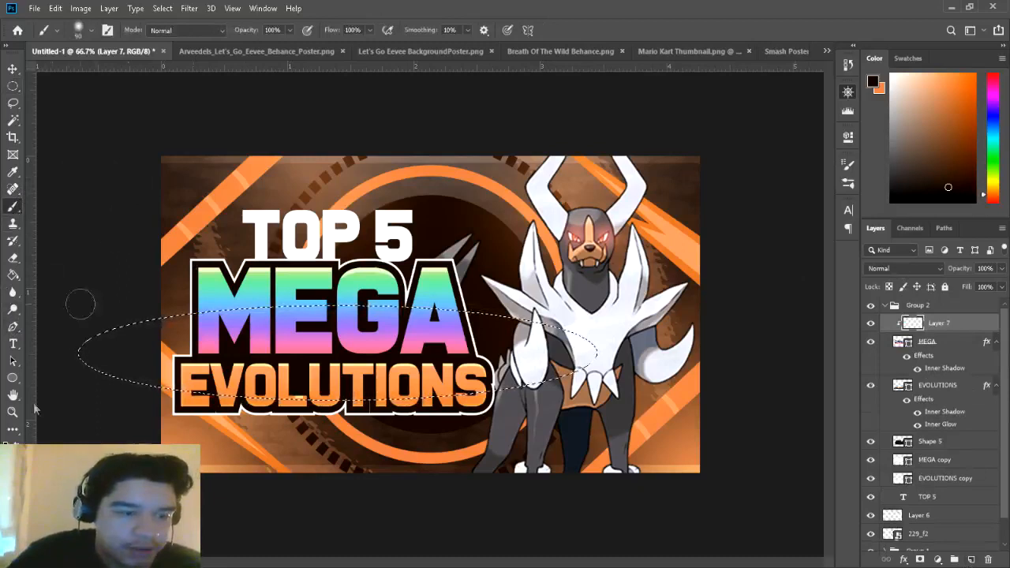
key(i)
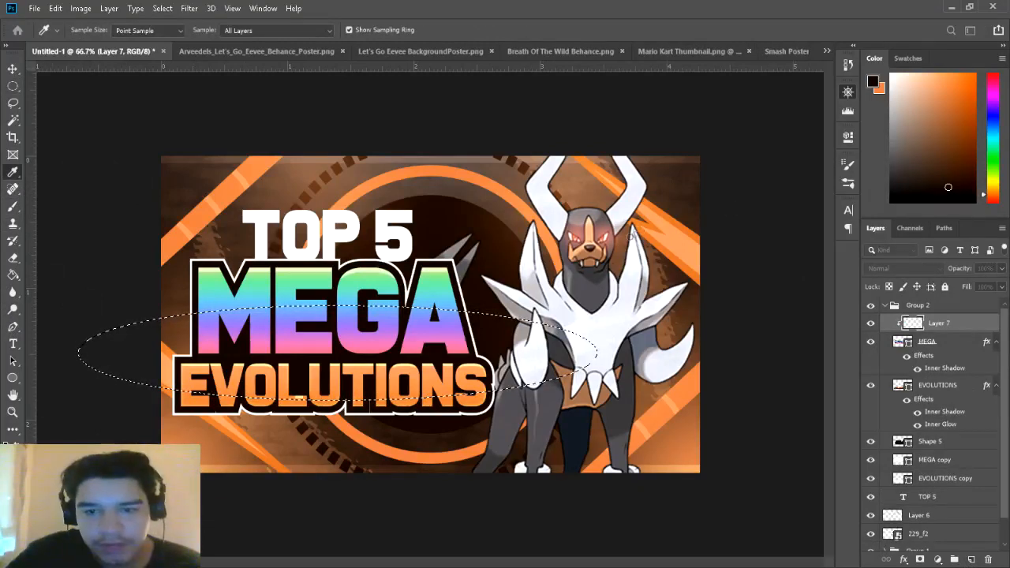
key(b)
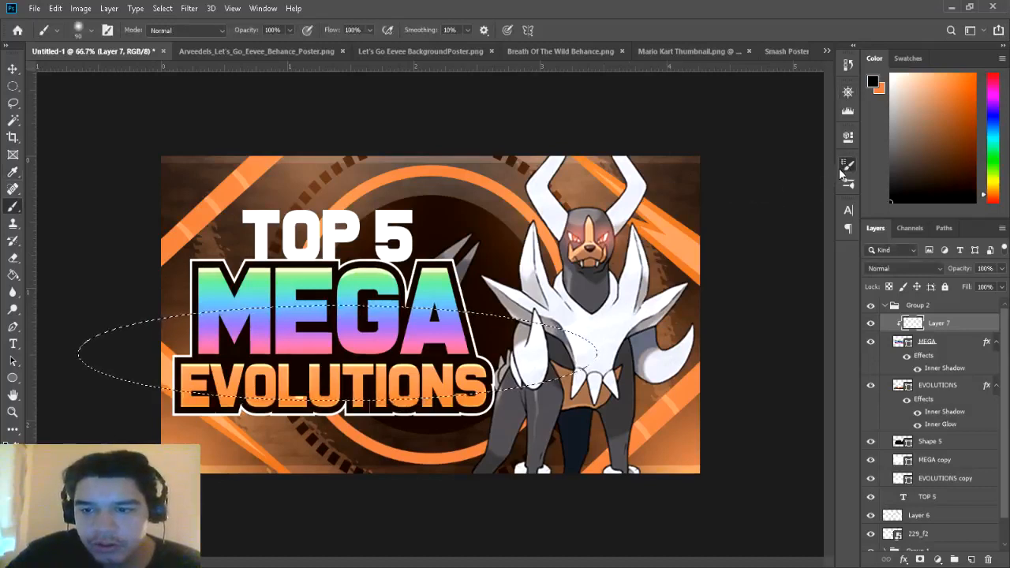
key(bracketright)
key(bracketright)
key(bracketright)
key(bracketright)
key(bracketright)
key(bracketright)
key(bracketright)
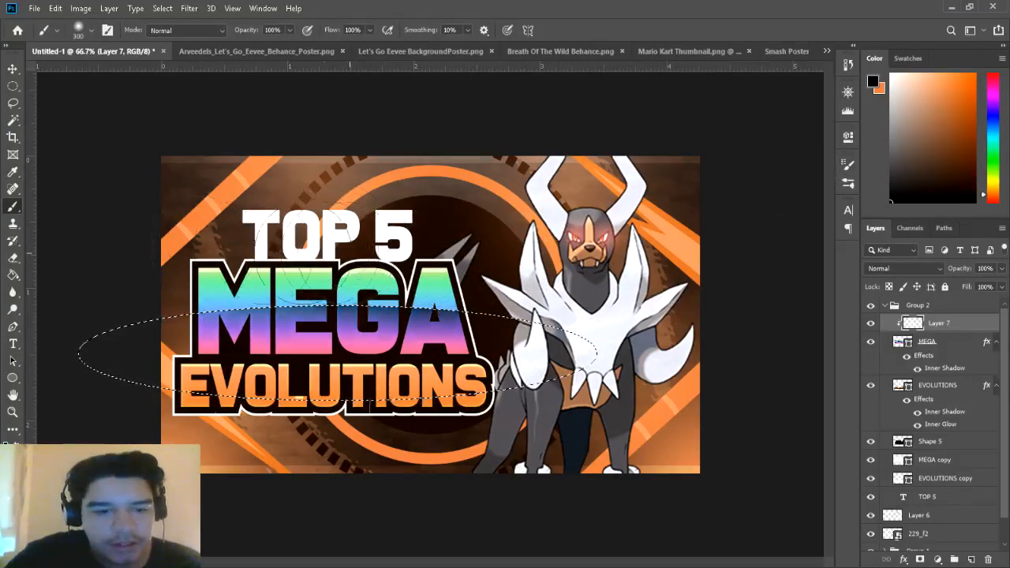
click(12, 85)
key(ctrl+d)
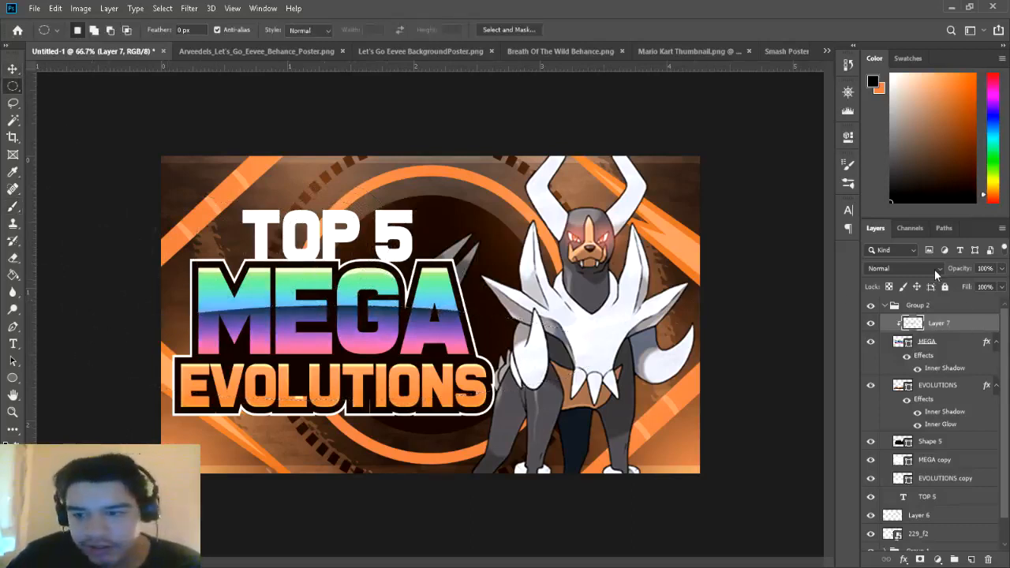
Step: Reduce the opacity of the black shading layer over "MEGA" to 30%
drag(989, 270, 947, 273)
text(50)
key(Return)
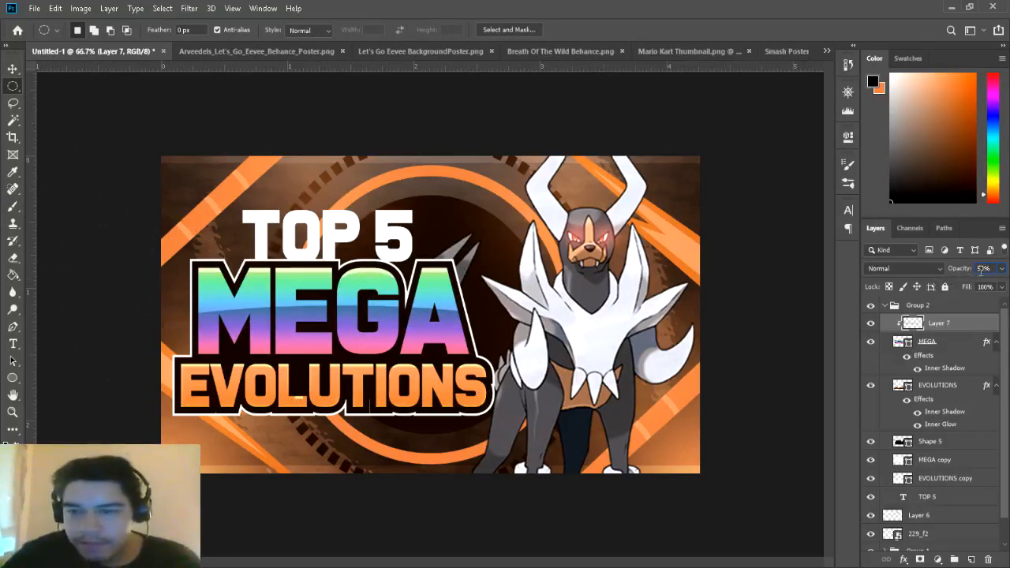
drag(981, 269, 964, 274)
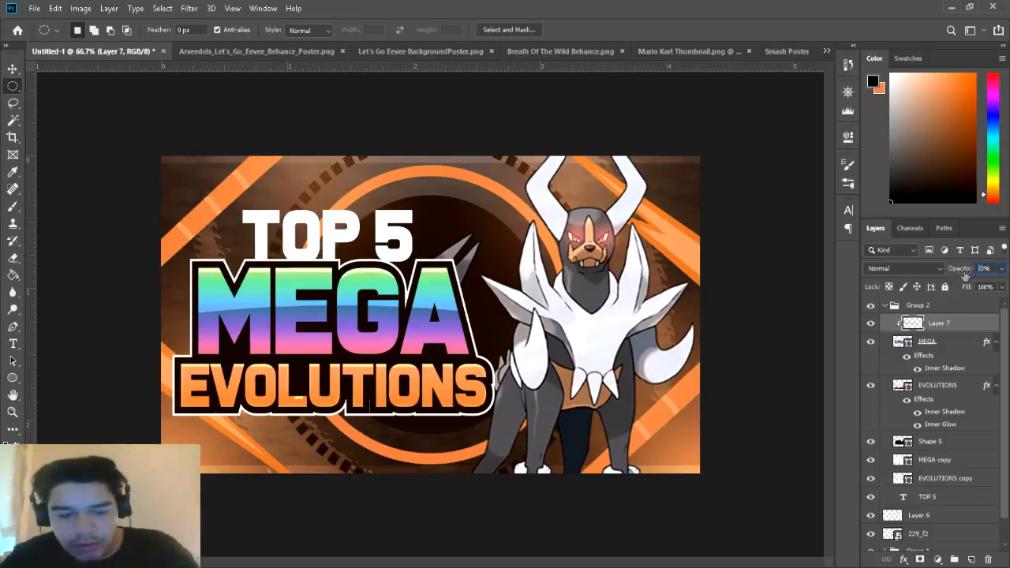
click(12, 71)
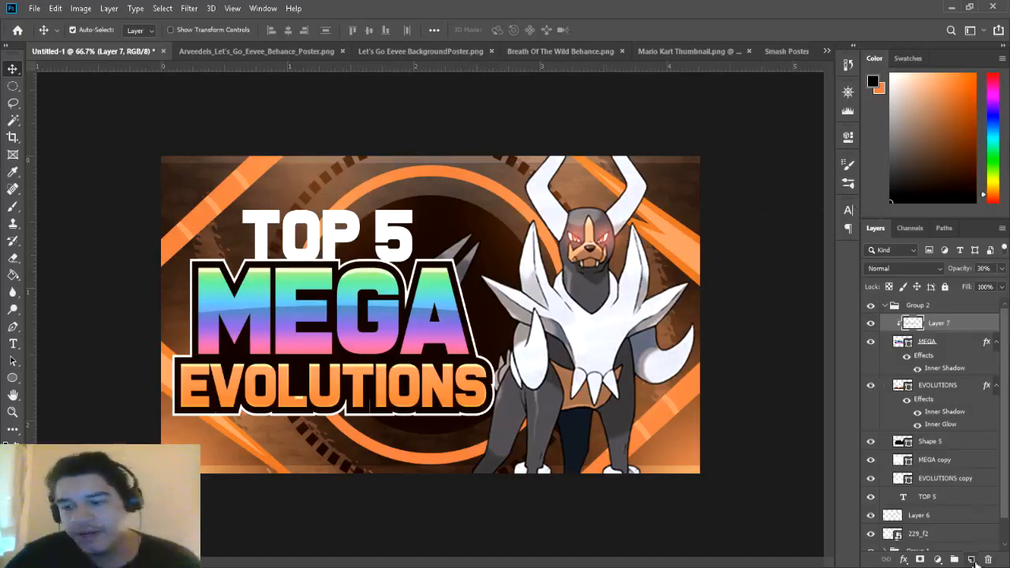
Step: Add a new layer above the shading layer and switch to a hard round brush of about 60 px
click(972, 560)
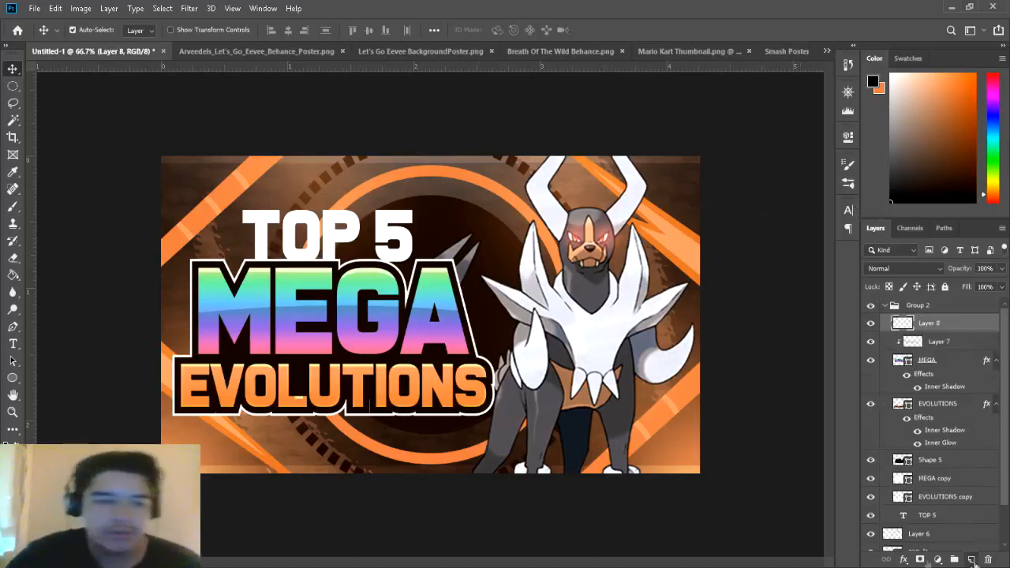
click(9, 207)
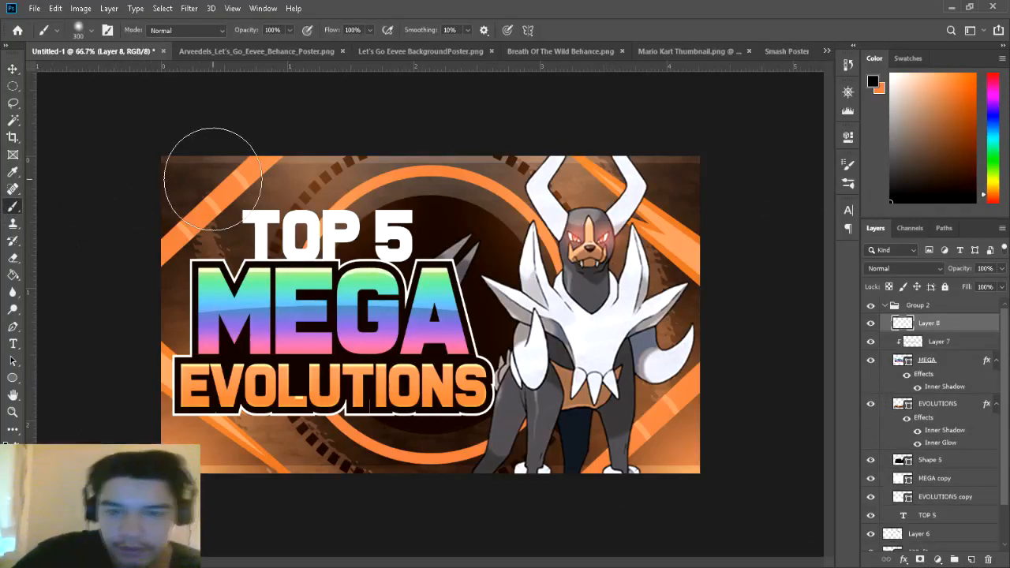
click(848, 168)
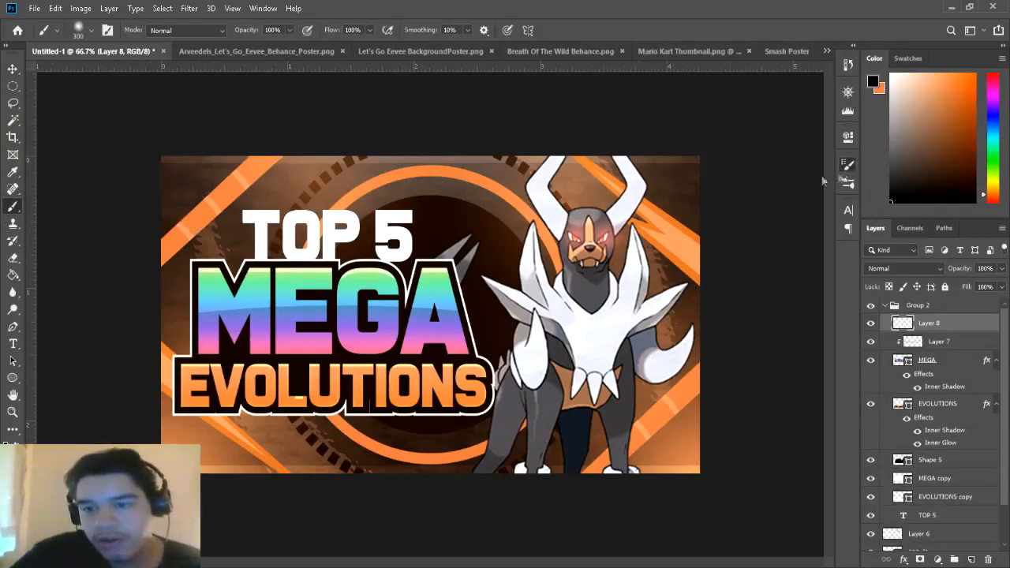
click(727, 190)
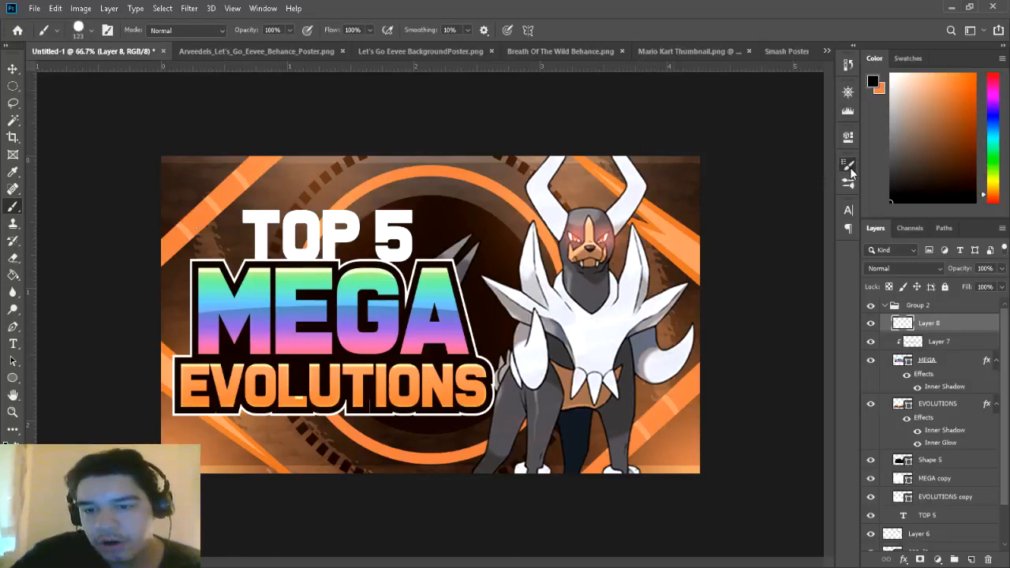
key(bracketleft)
key(bracketleft)
key(bracketleft)
key(bracketleft)
key(bracketleft)
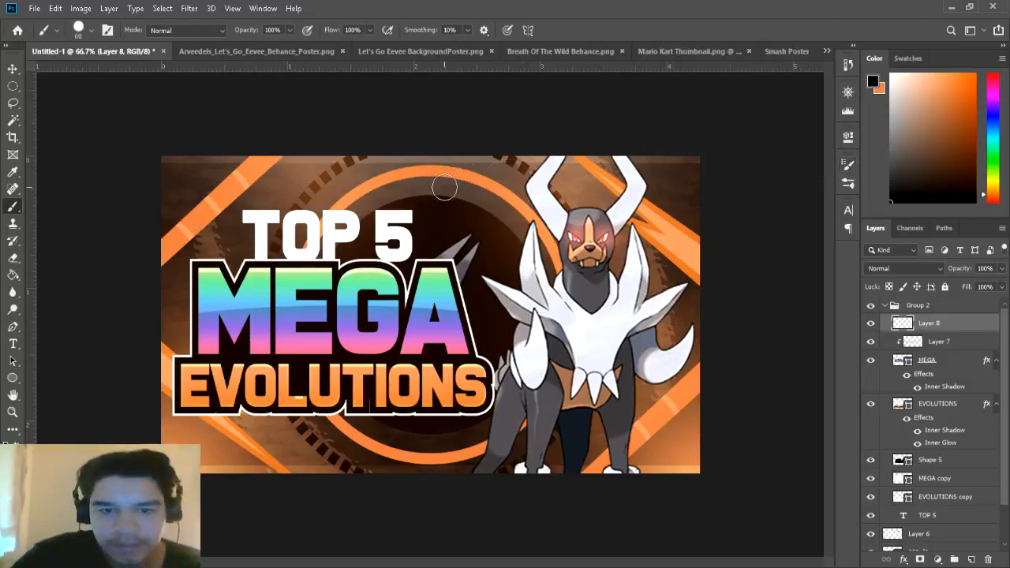
Step: Discard the black test dot and paint a white one about 45 px wide beside the "5" of the title
click(456, 229)
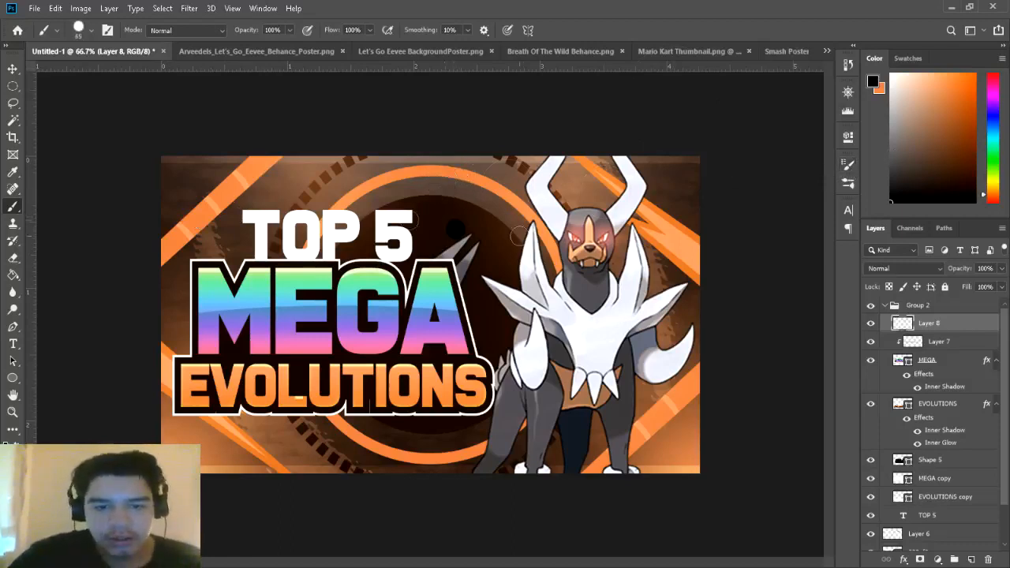
key(ctrl+z)
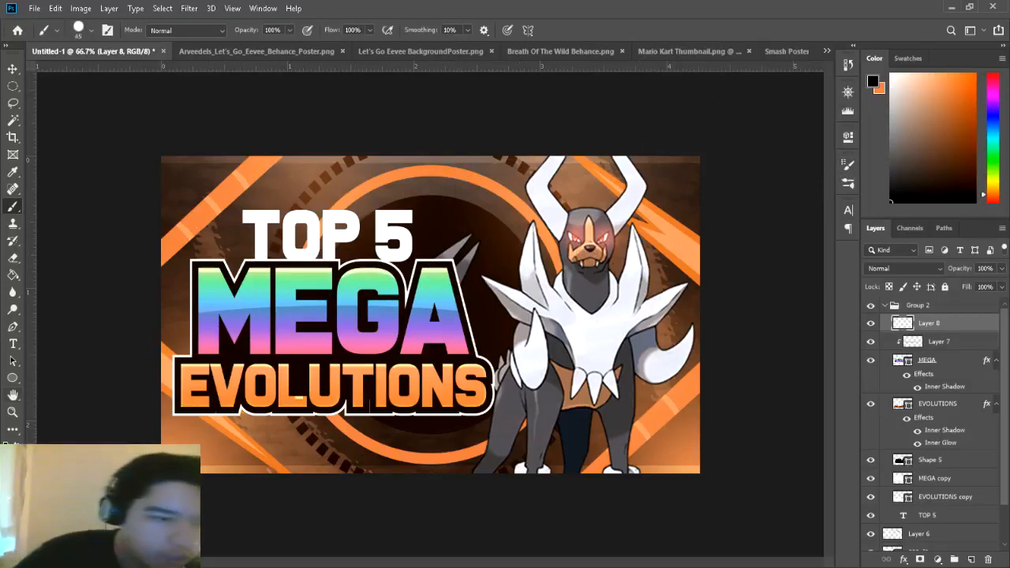
key(i)
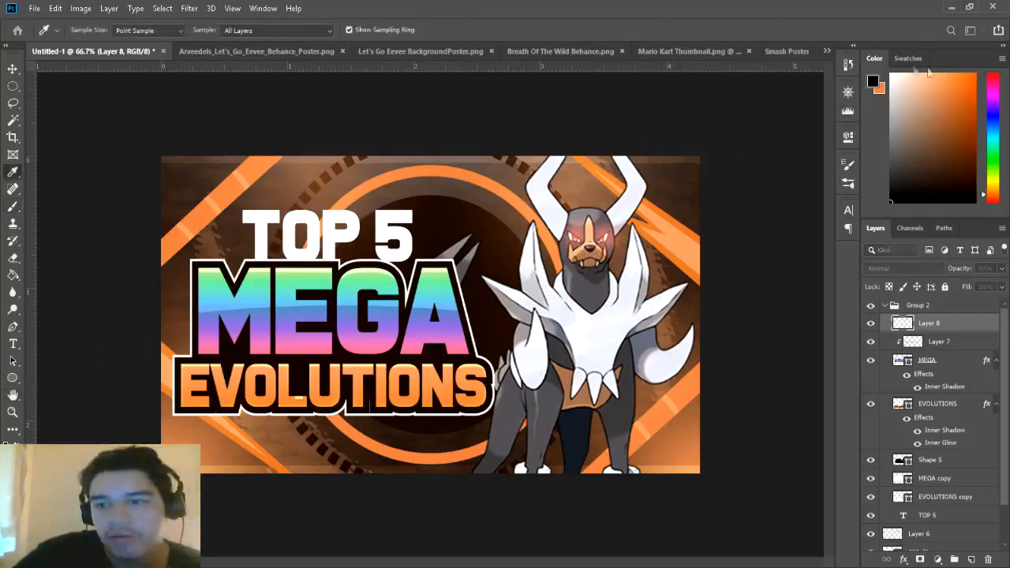
click(960, 46)
click(445, 219)
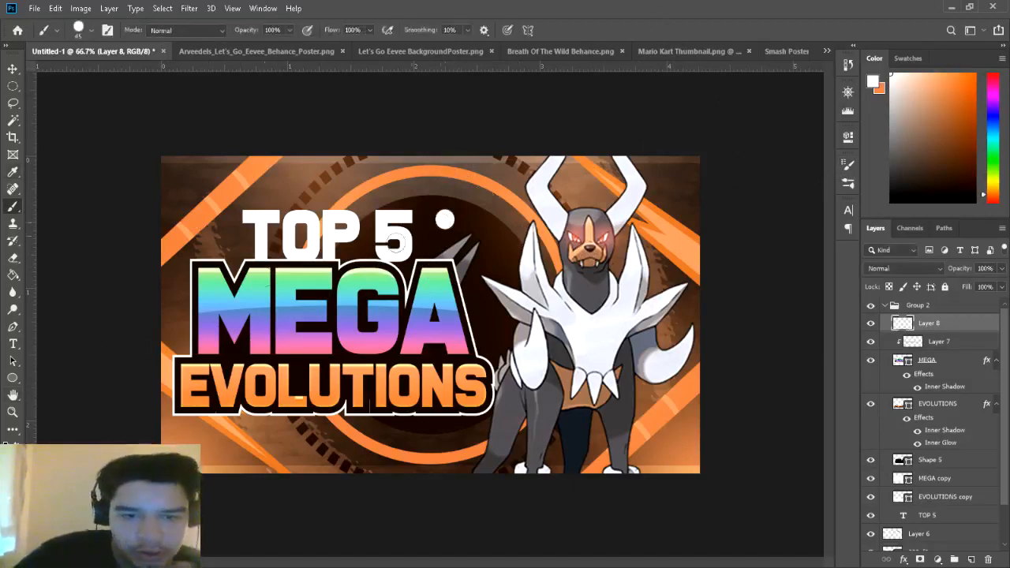
Step: Reduce the brush to 30 px and paint four smaller white dots spread around the title text
key(bracketright)
key(bracketright)
key(bracketright)
key(bracketleft)
key(bracketleft)
key(bracketleft)
key(bracketleft)
key(bracketleft)
key(bracketleft)
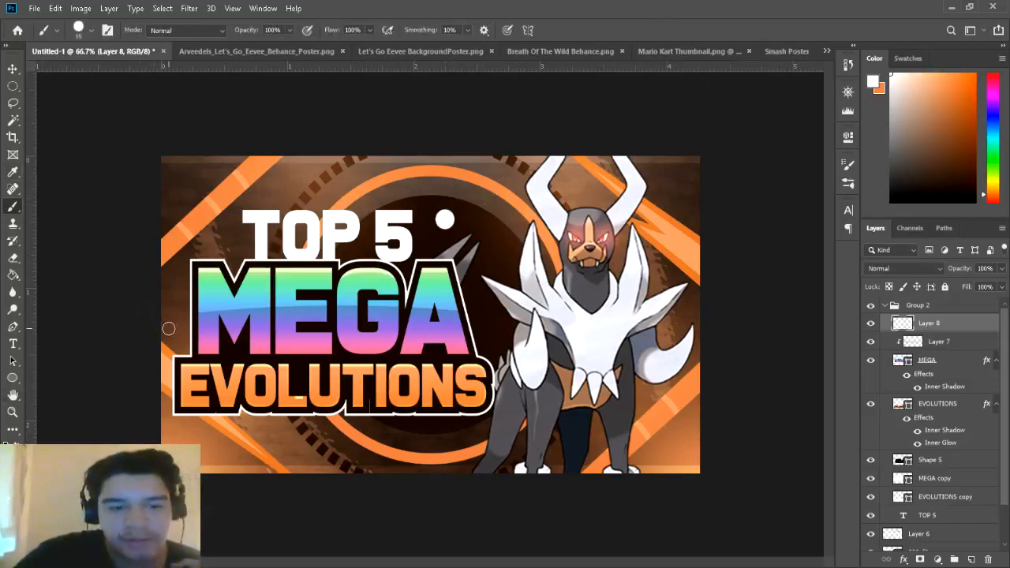
click(491, 339)
click(328, 434)
click(219, 229)
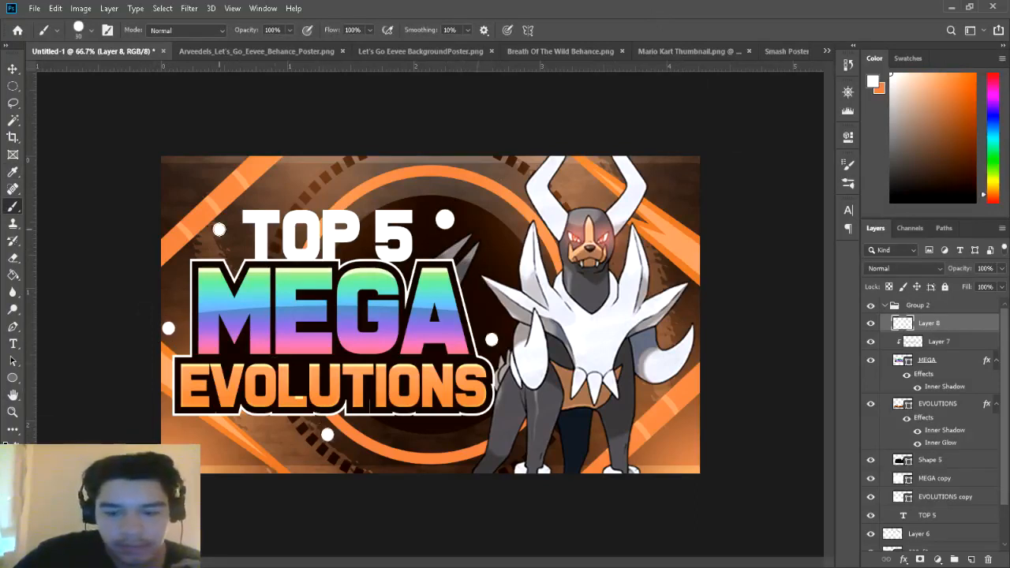
Step: Enlarge the brush to 45 px and paint three more white dots, one above "TOP 5" and two below "EVOLUTIONS"
click(376, 183)
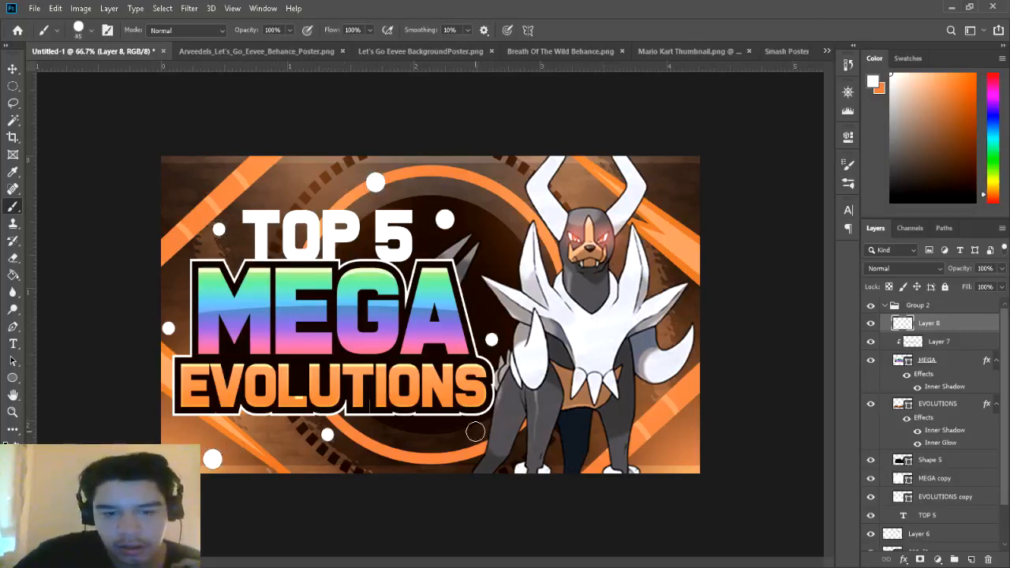
click(447, 444)
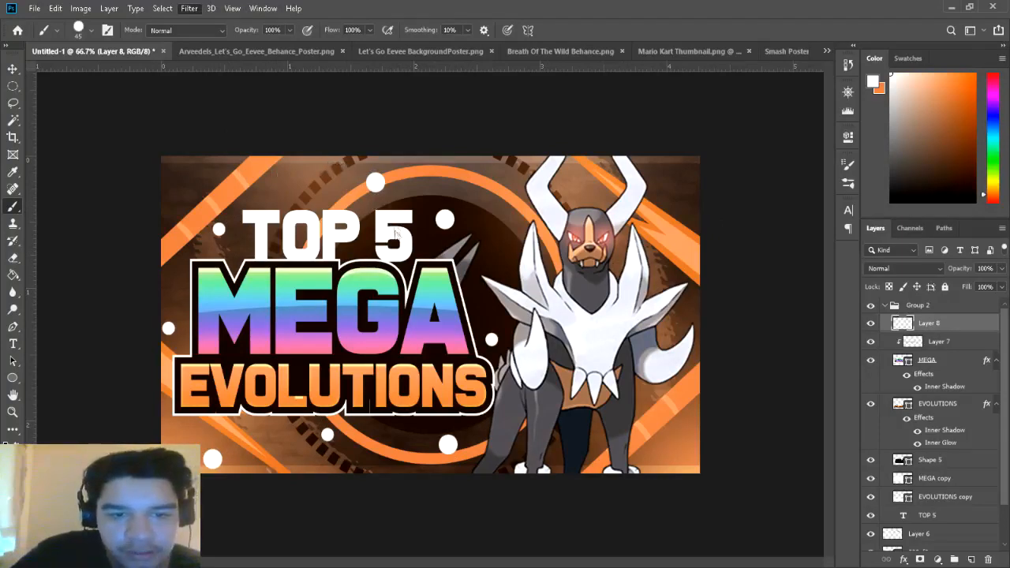
key(h)
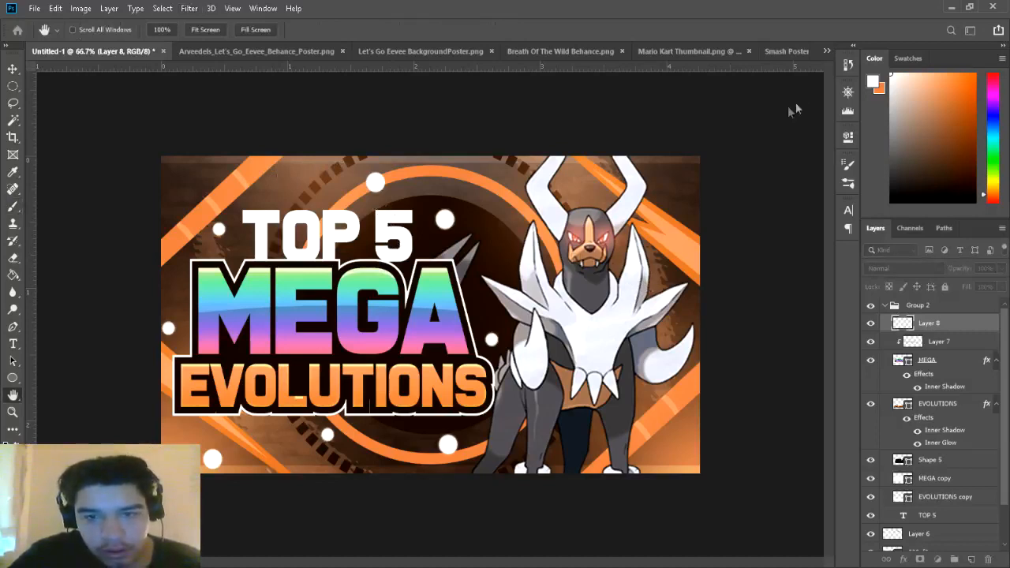
key(b)
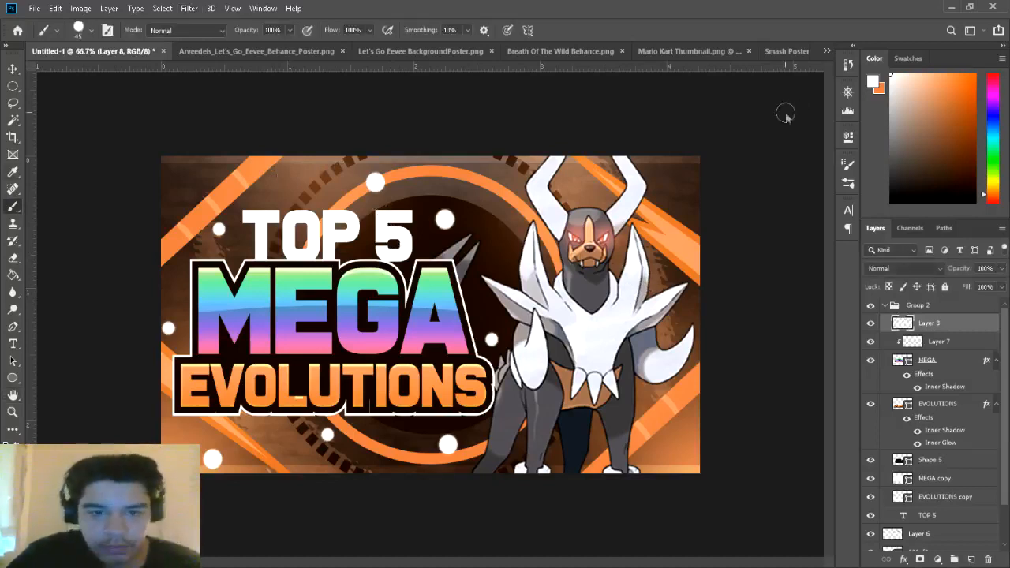
Step: Switch to the Move tool and collapse the title layer group, Group 2
click(14, 71)
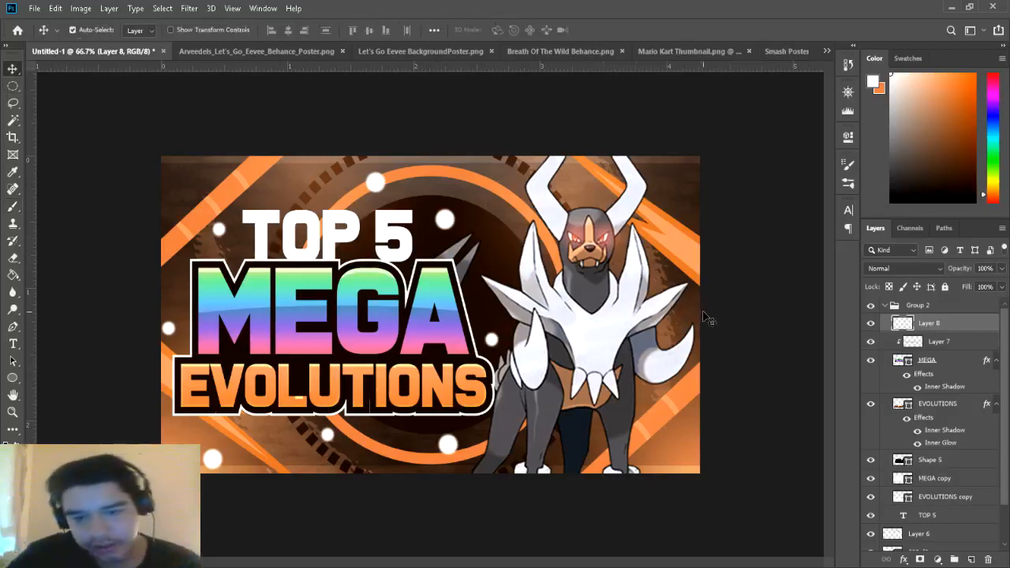
click(884, 305)
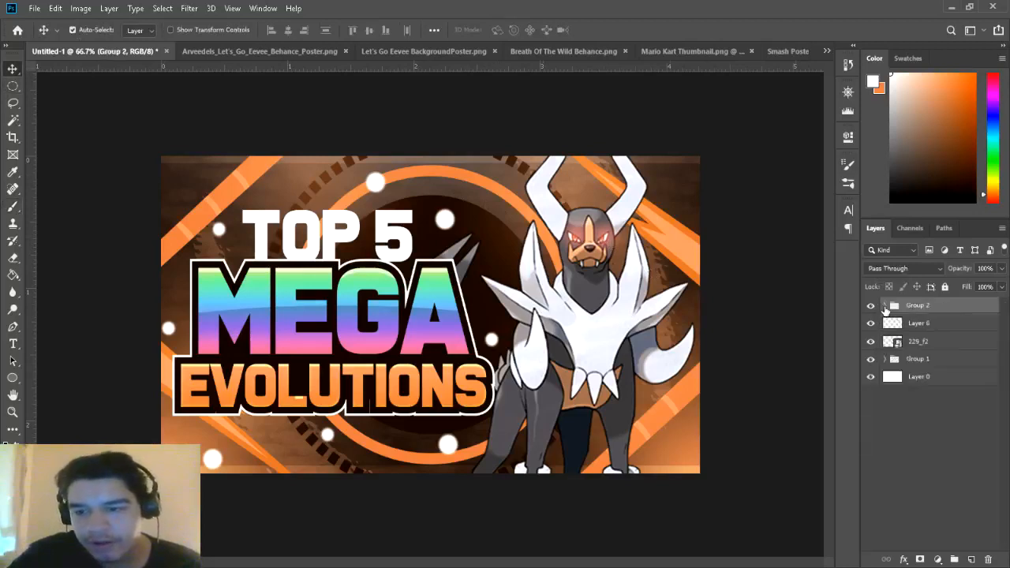